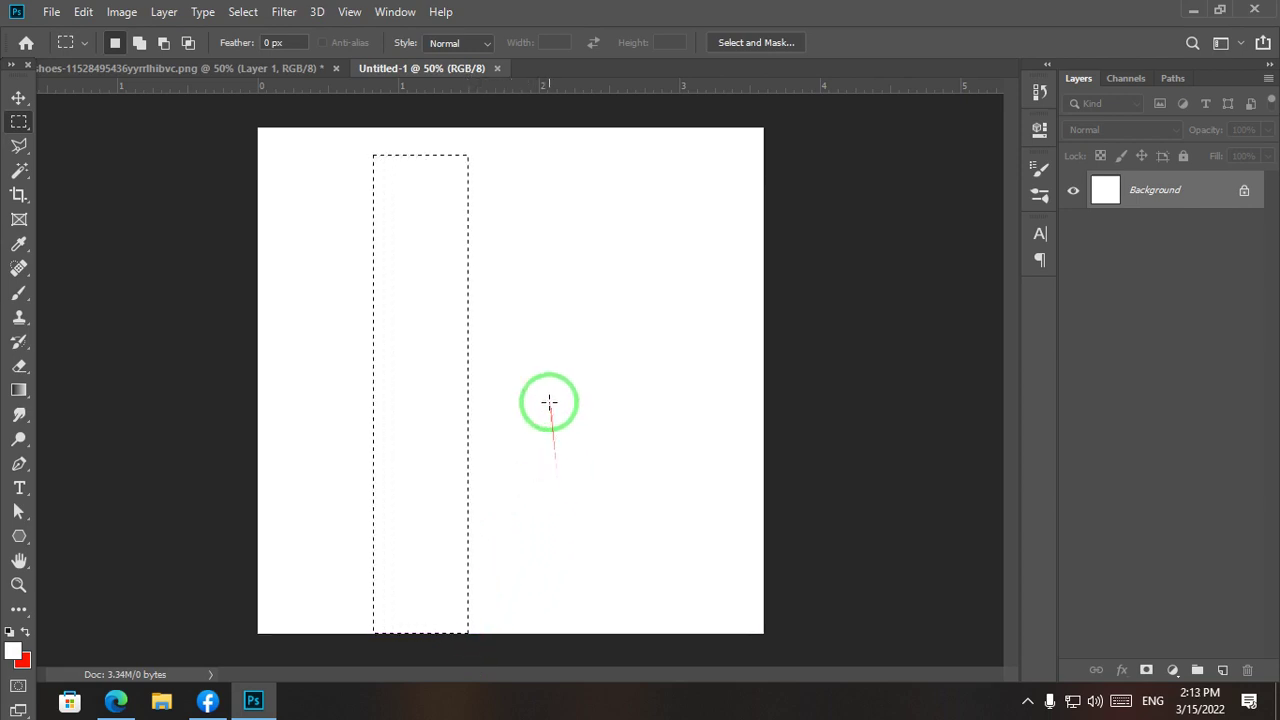
Step: With the Gradient tool, edit the gradient and set its end stop to a dark blue around #094476
left_click(19, 393)
left_click(138, 42)
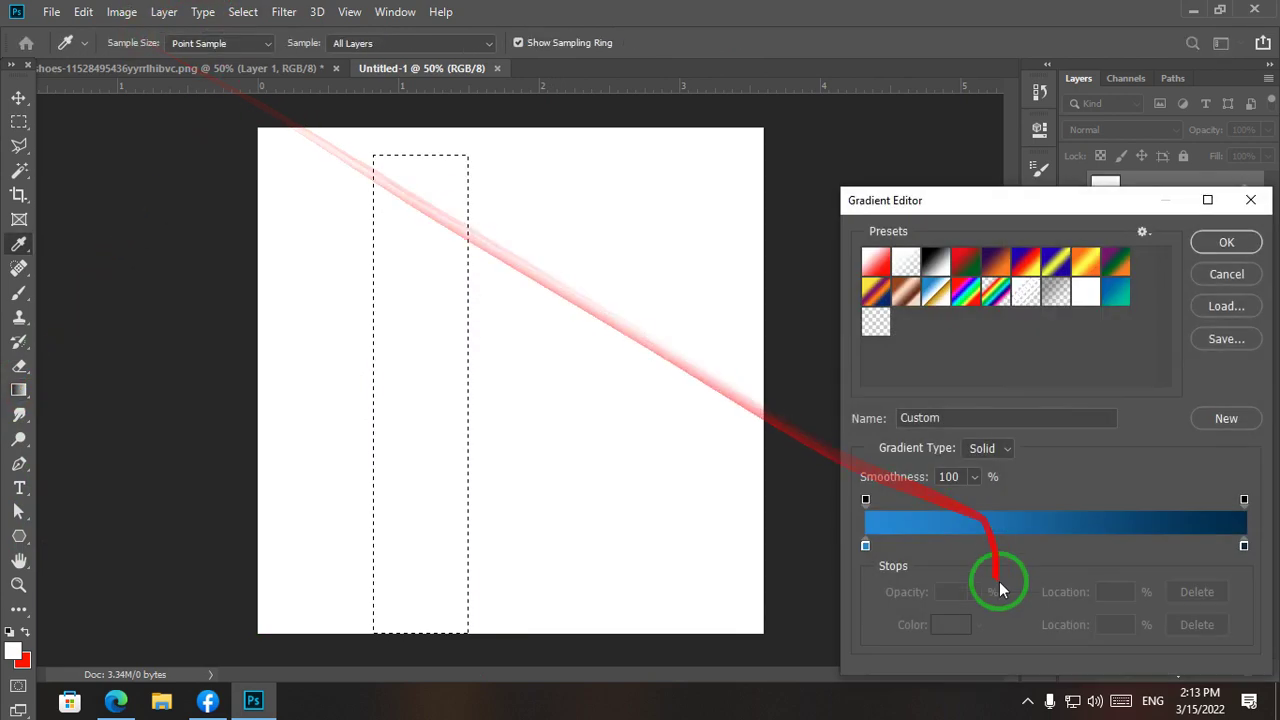
double_click(1244, 546)
left_click_drag(1020, 325, 1006, 289)
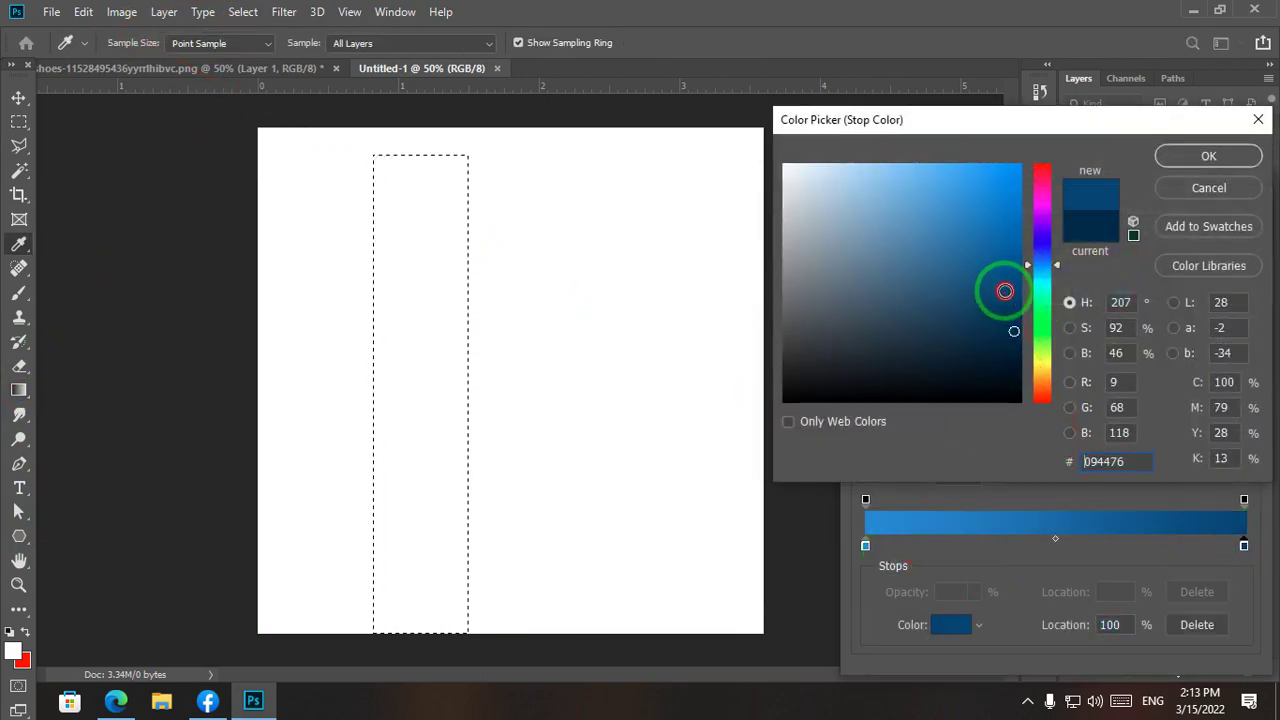
left_click(1205, 157)
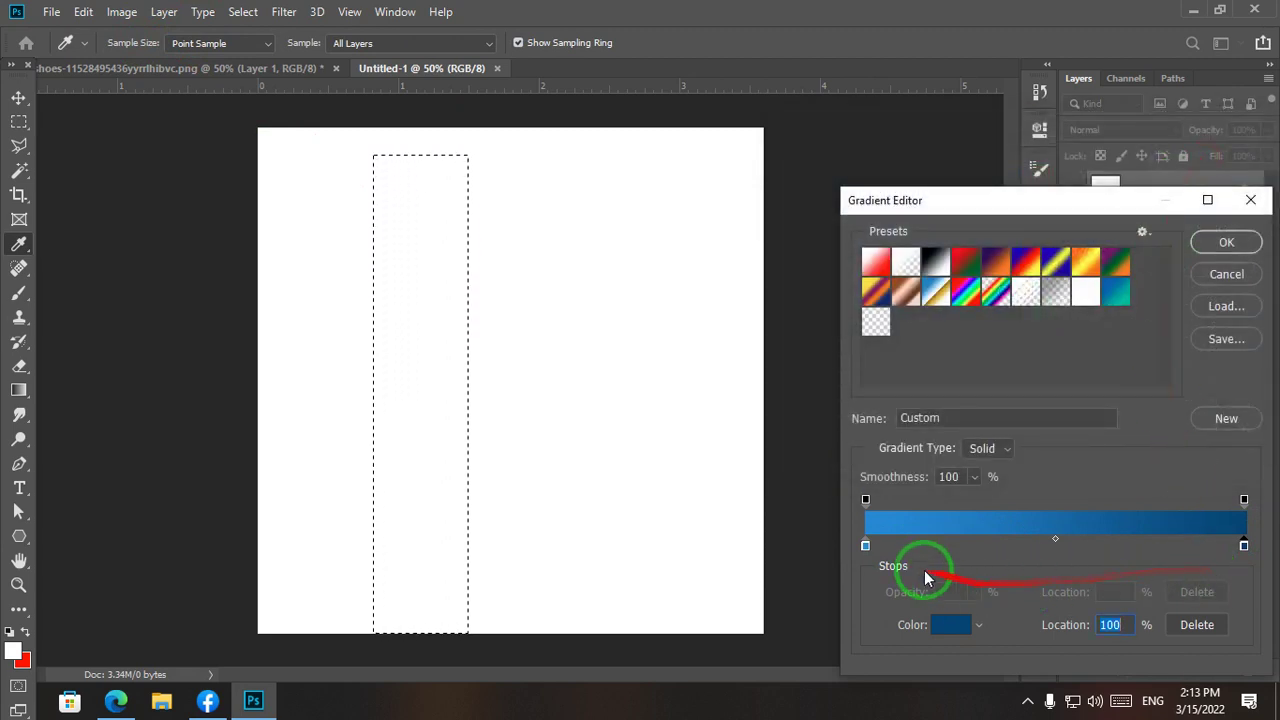
Step: Set the gradient's start stop to a slightly lighter, less saturated blue and apply the edited gradient
double_click(865, 546)
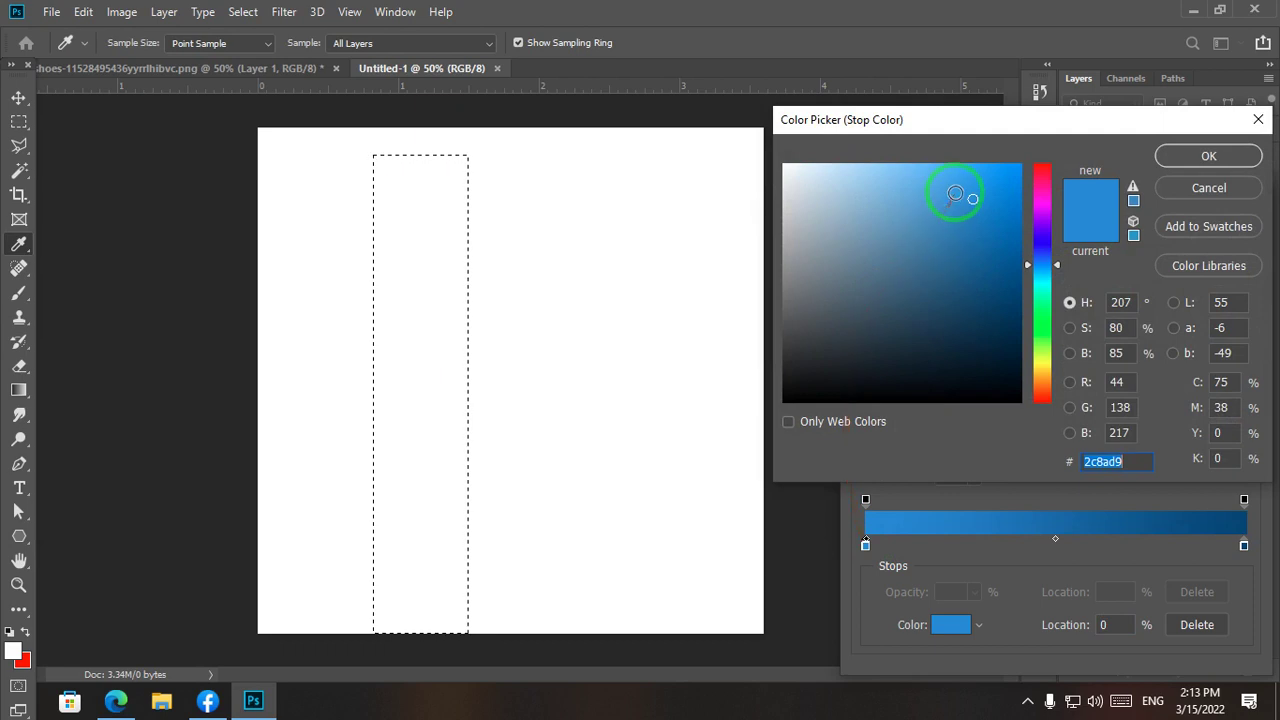
left_click(955, 193)
left_click(1200, 157)
left_click(1215, 246)
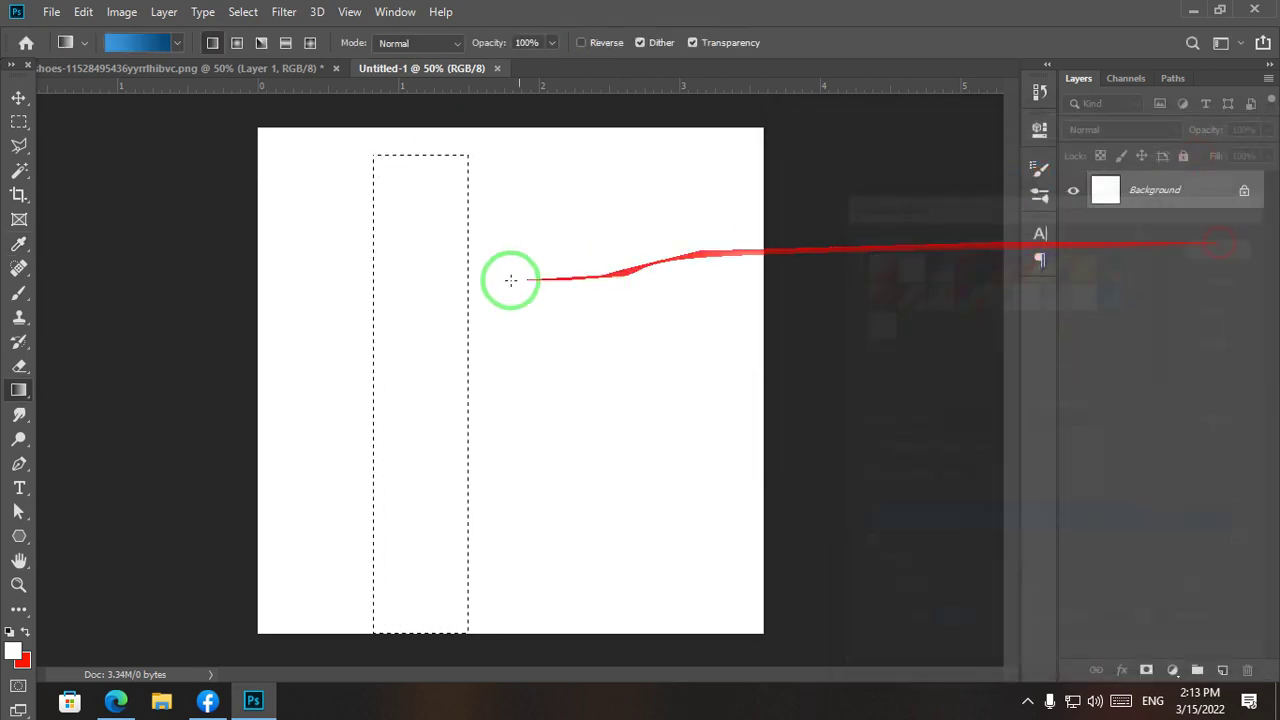
Step: On a new layer, fill the rectangular selection with a vertical linear gradient, light blue at the bottom and dark blue at the top
left_click(1222, 670)
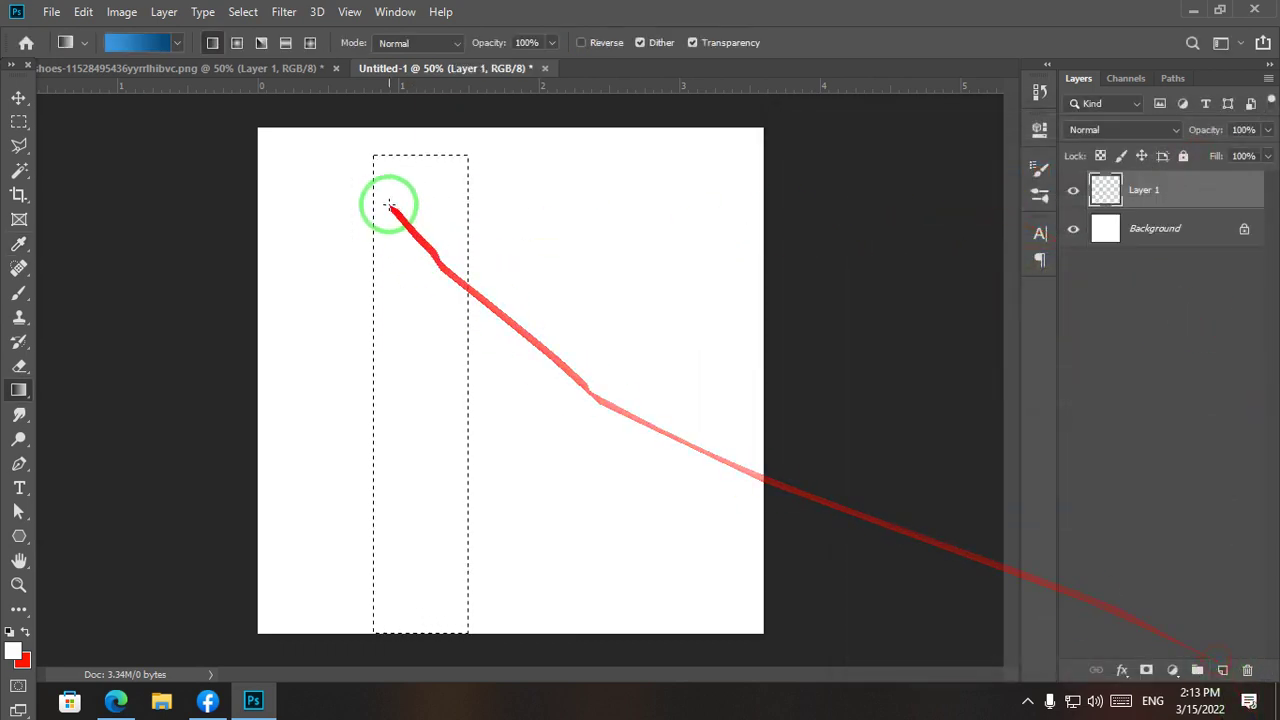
left_click_drag(389, 205, 434, 160)
key("ctrl+z")
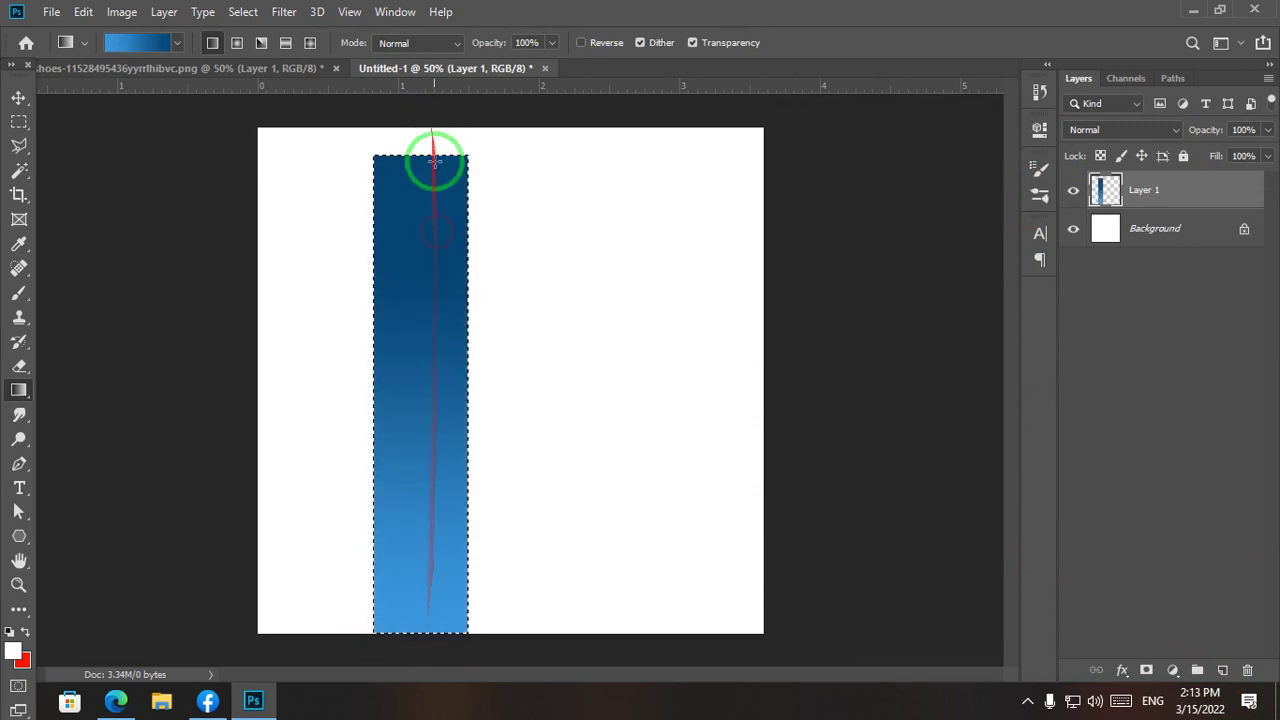
Step: Clear the selection around the gradient stripe and activate the Move tool
left_click(18, 97)
left_click(109, 277)
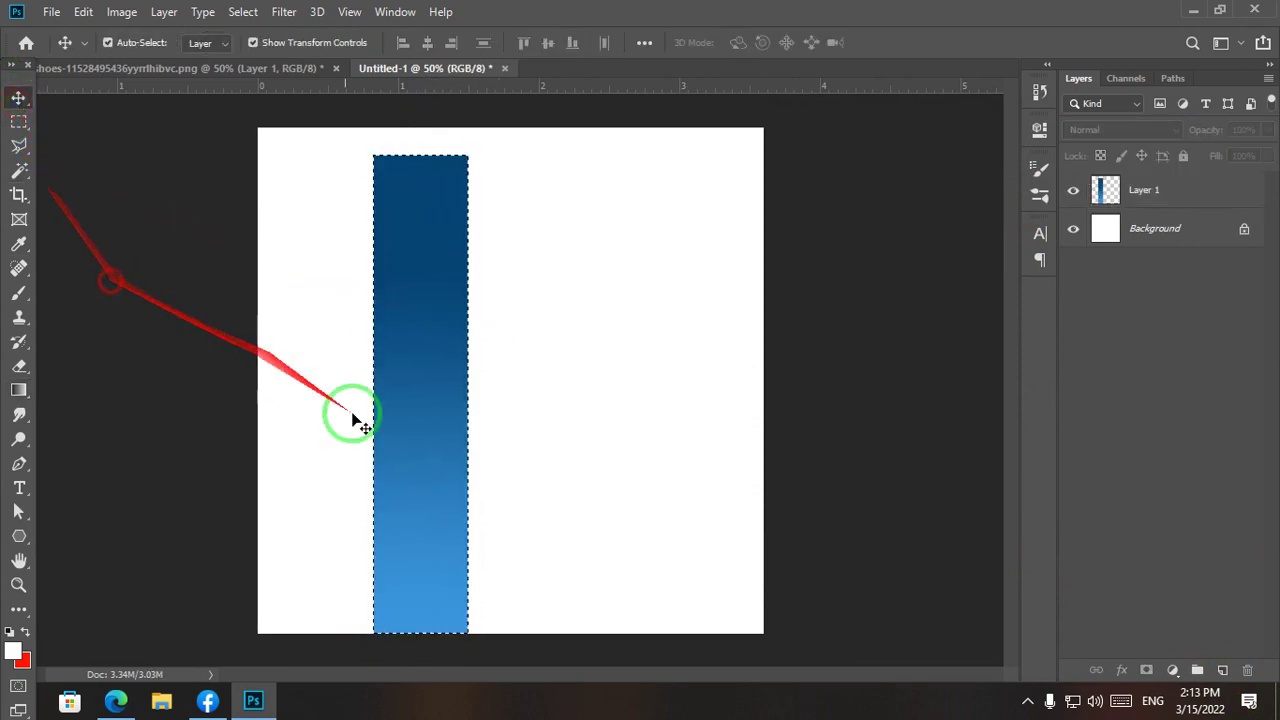
left_click(18, 121)
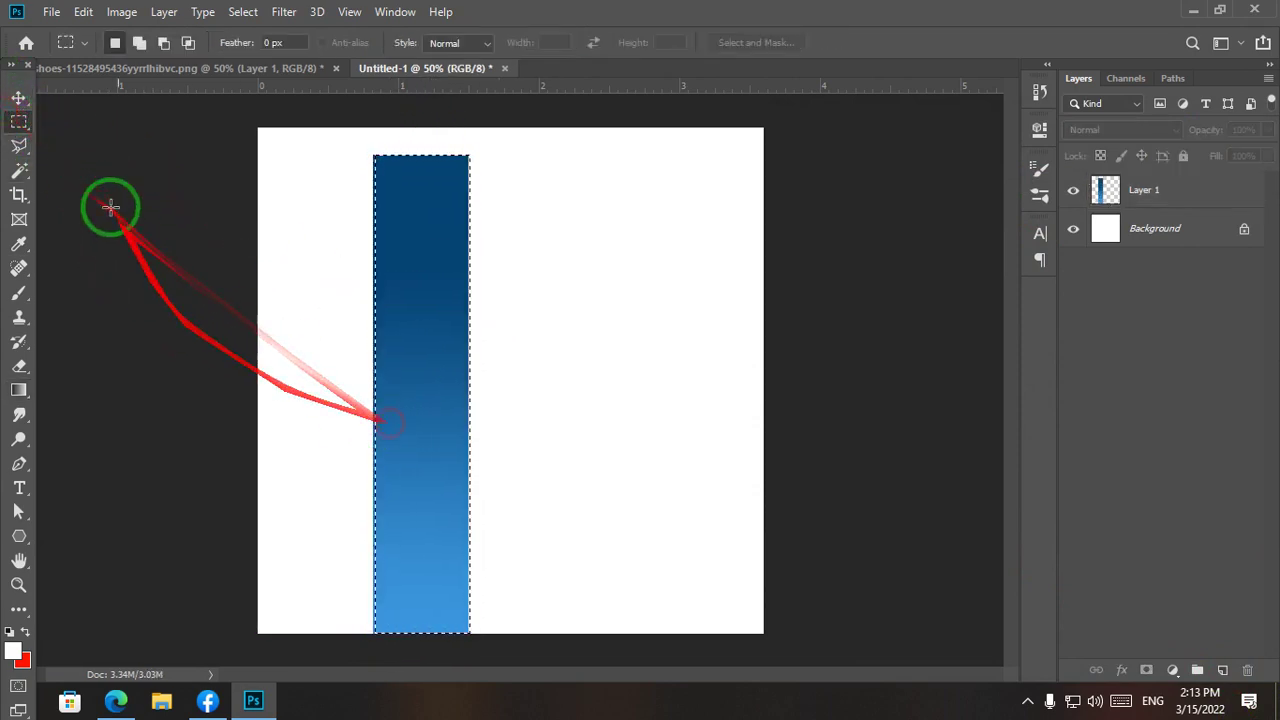
left_click(18, 97)
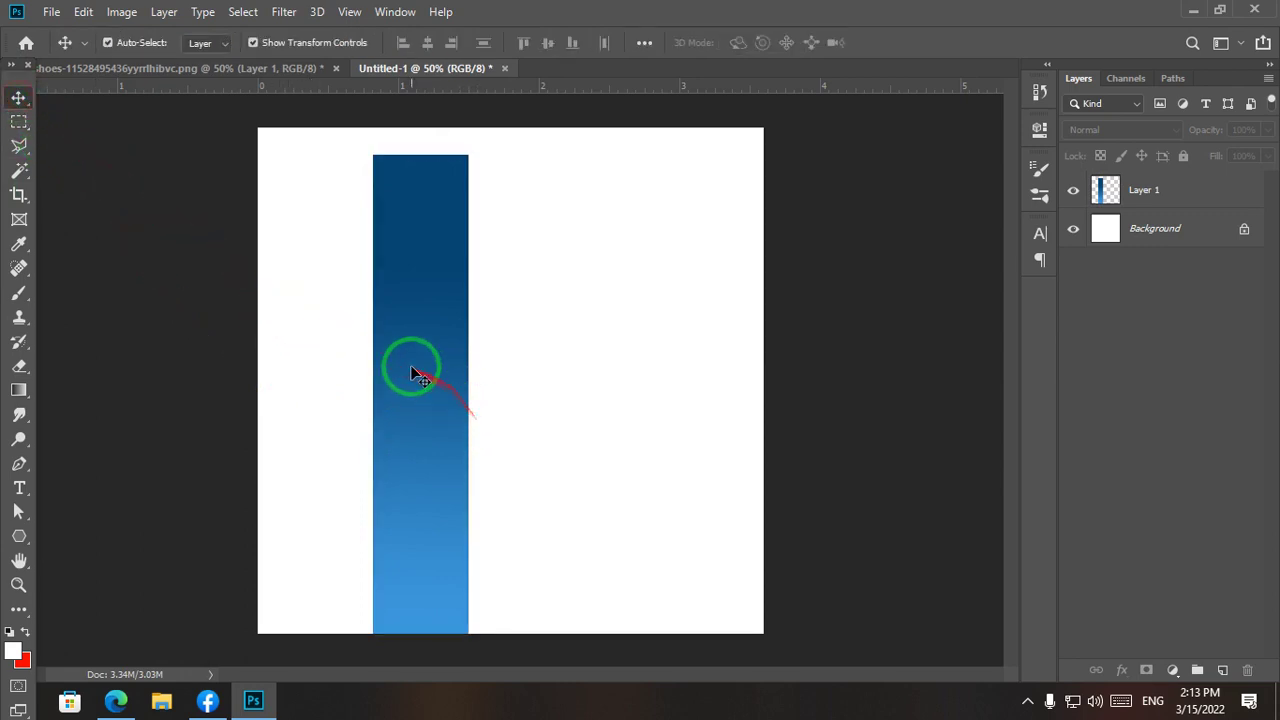
Step: Move the gradient stripe to the canvas's left edge and scale it up until it extends past the bottom edge
left_click(408, 425)
left_click_drag(408, 425, 295, 405)
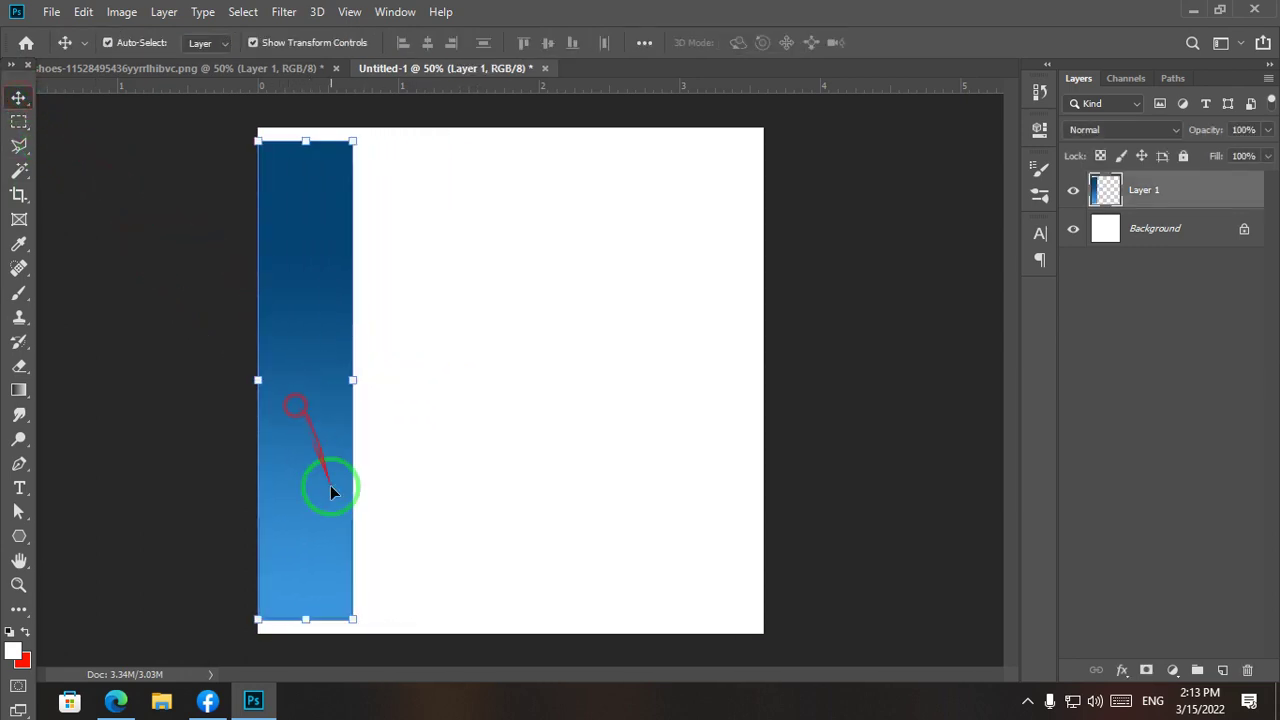
left_click_drag(356, 618, 371, 714)
double_click(331, 534)
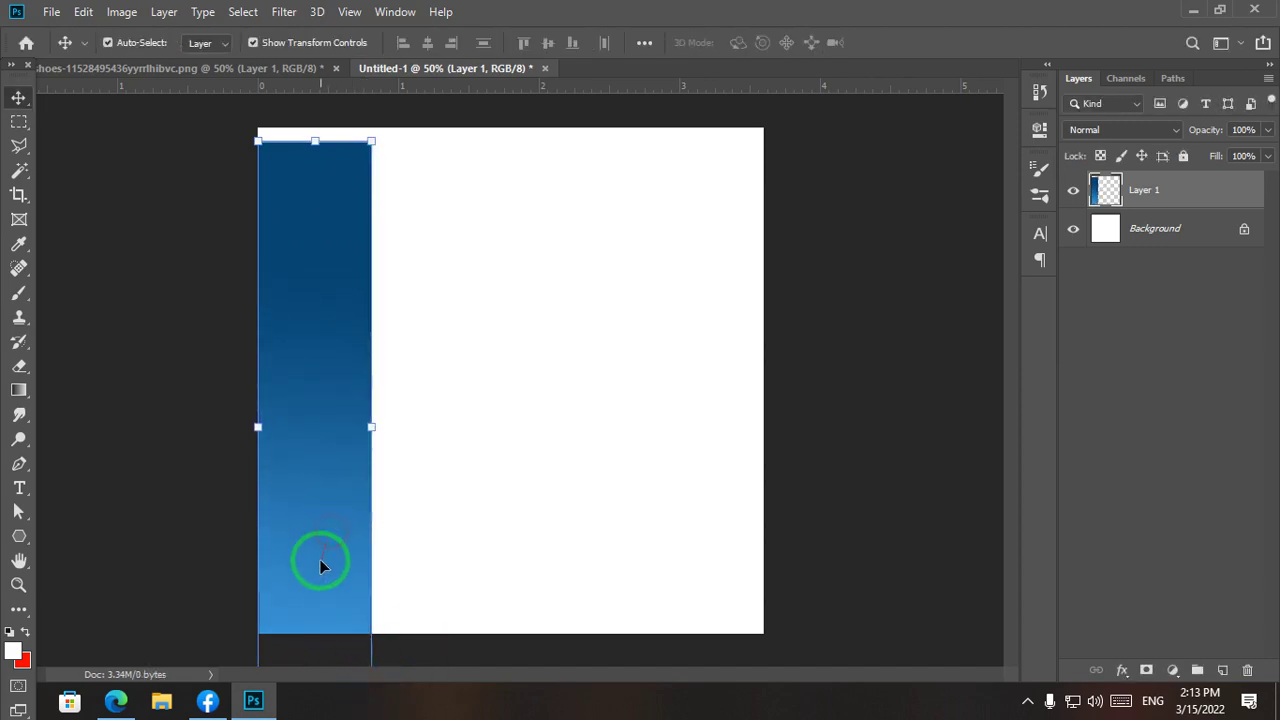
Step: Duplicate the stripe directly beside the original, covering the full canvas height, and flip the copy vertically
left_click_drag(320, 559, 441, 544)
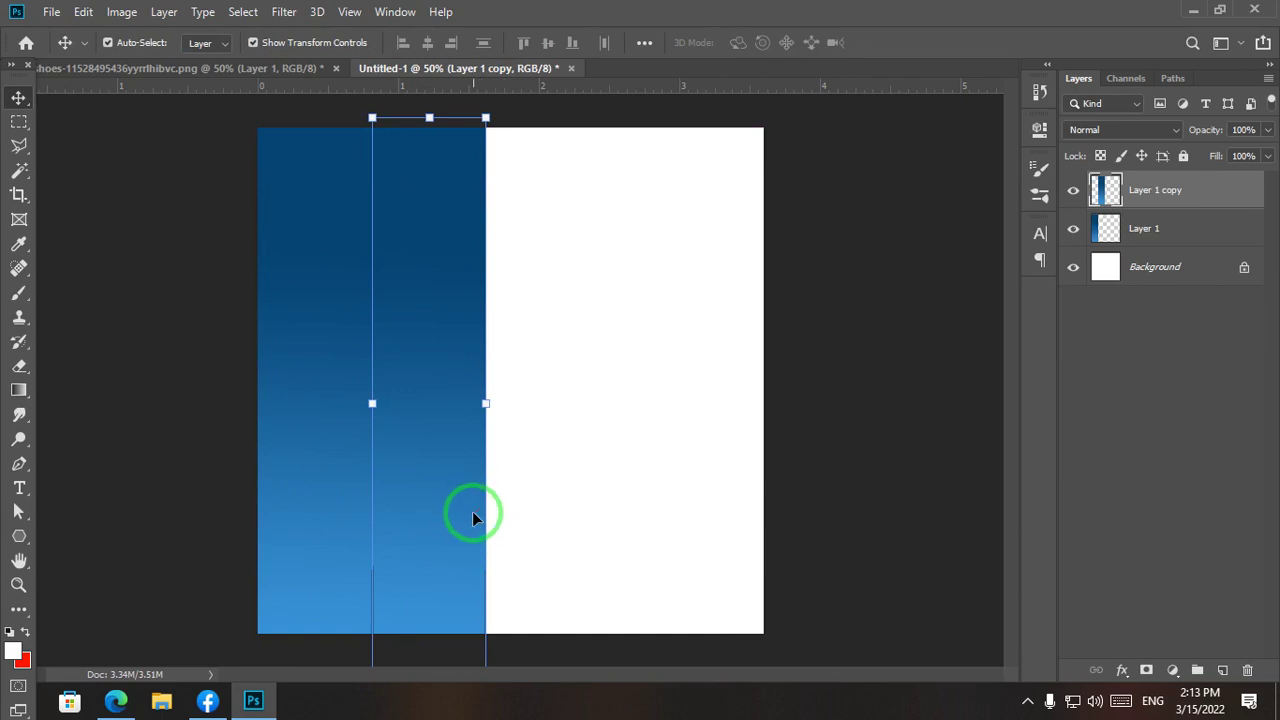
key("ctrl")
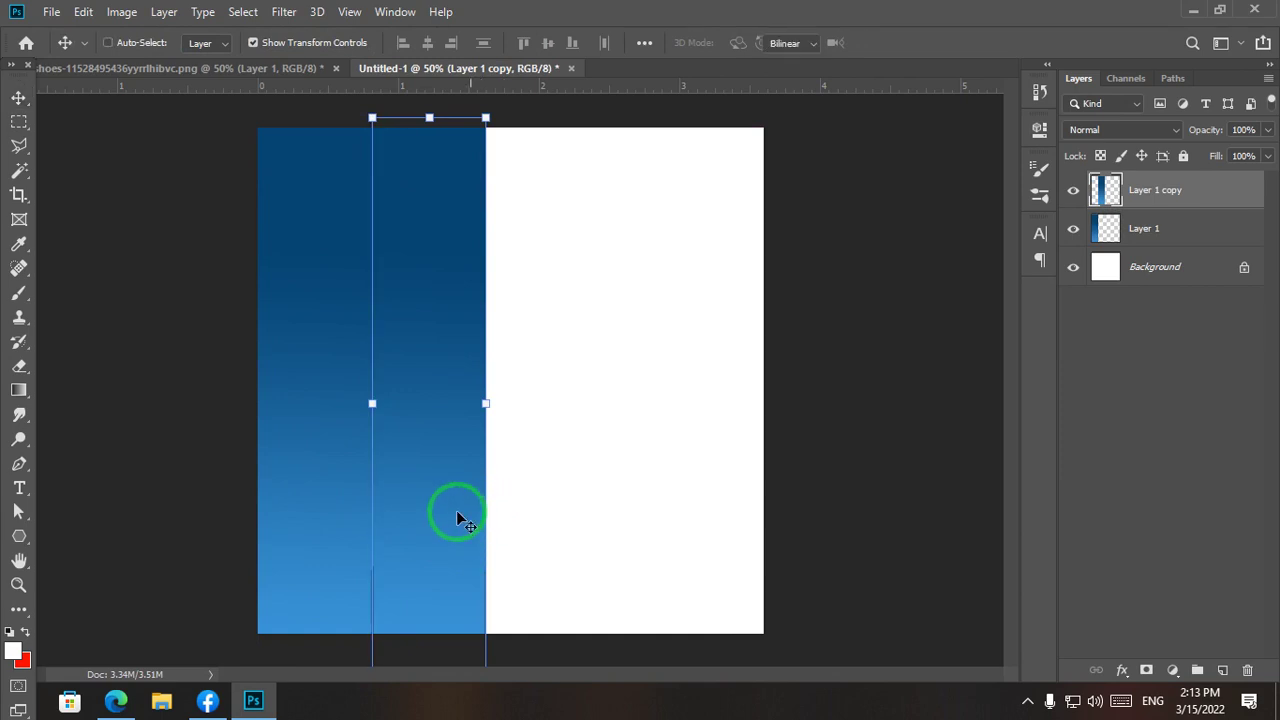
right_click(457, 512)
left_click(500, 505)
key("Return")
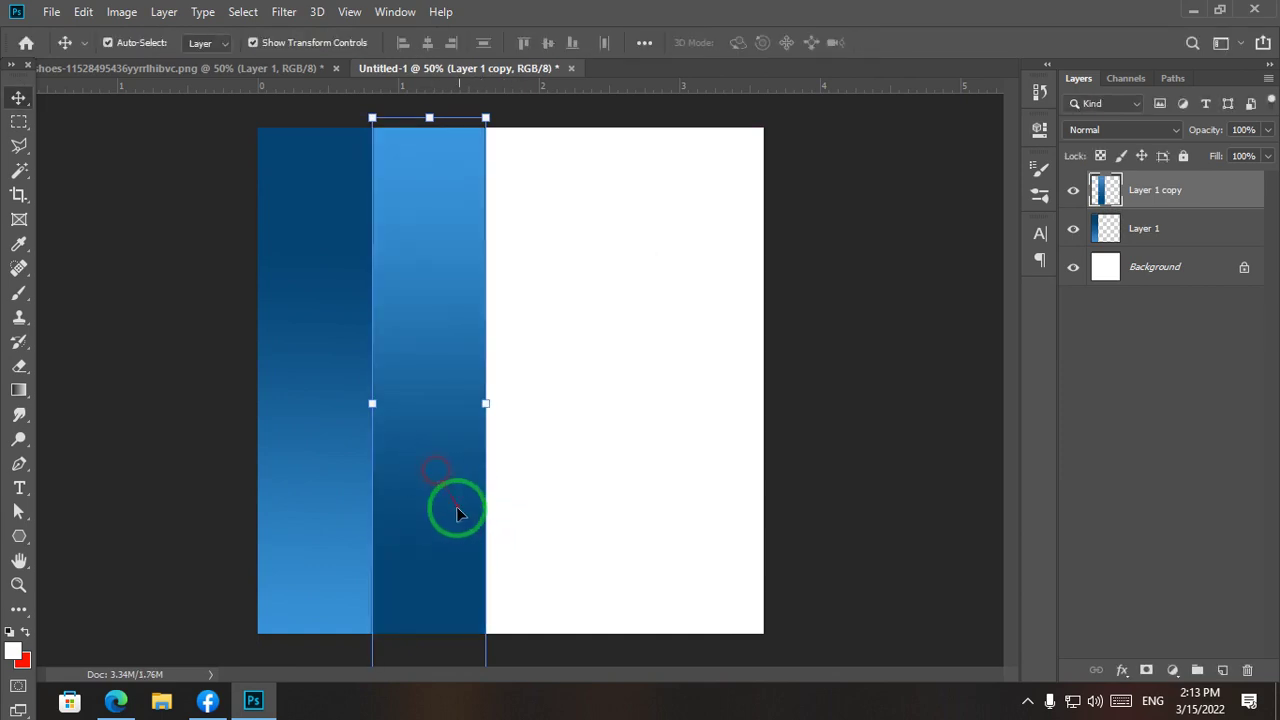
Step: Place a copy of the second stripe directly to its right and flip this third stripe vertically
left_click_drag(456, 512, 551, 519)
key("ctrl+j")
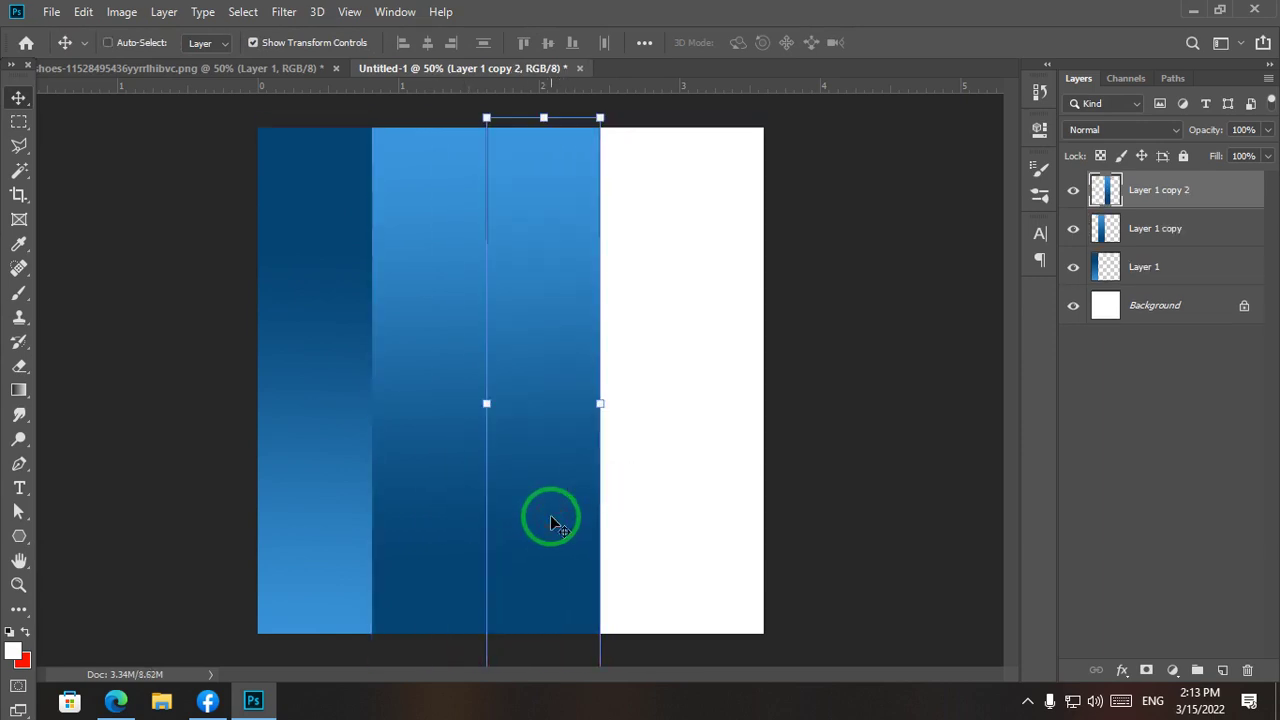
key("ctrl+t")
right_click(548, 512)
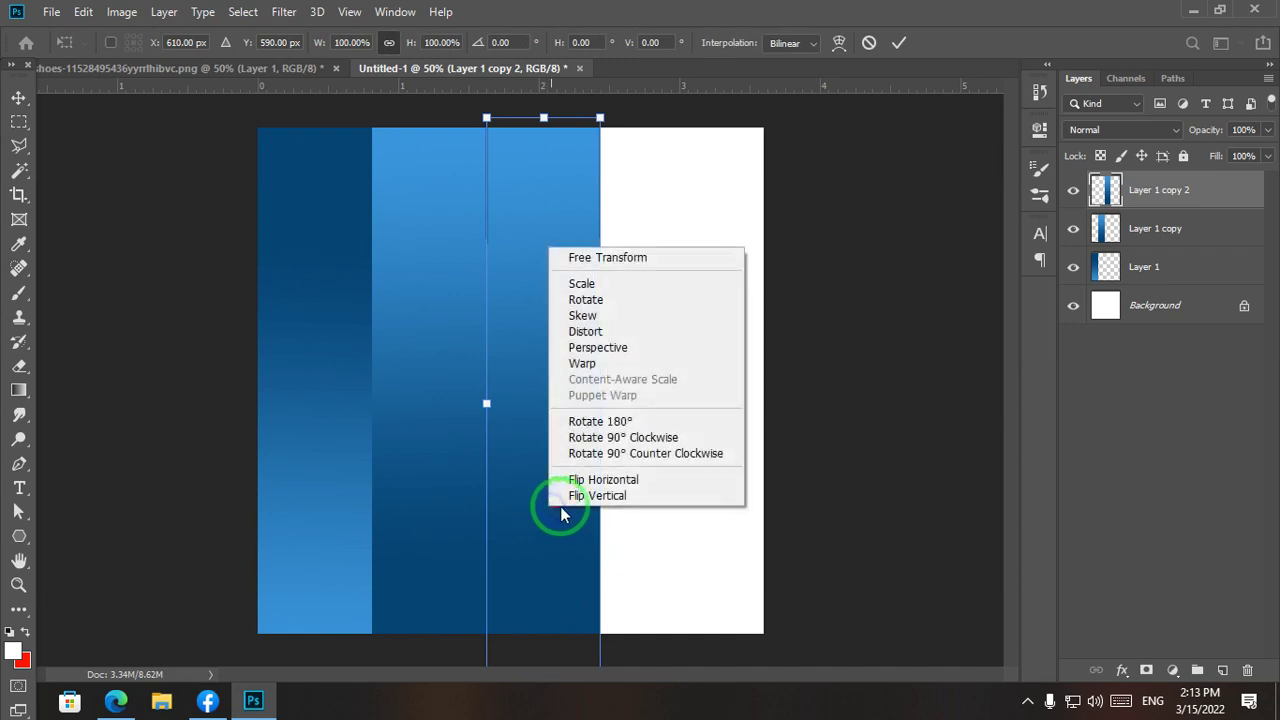
left_click(596, 496)
key("Return")
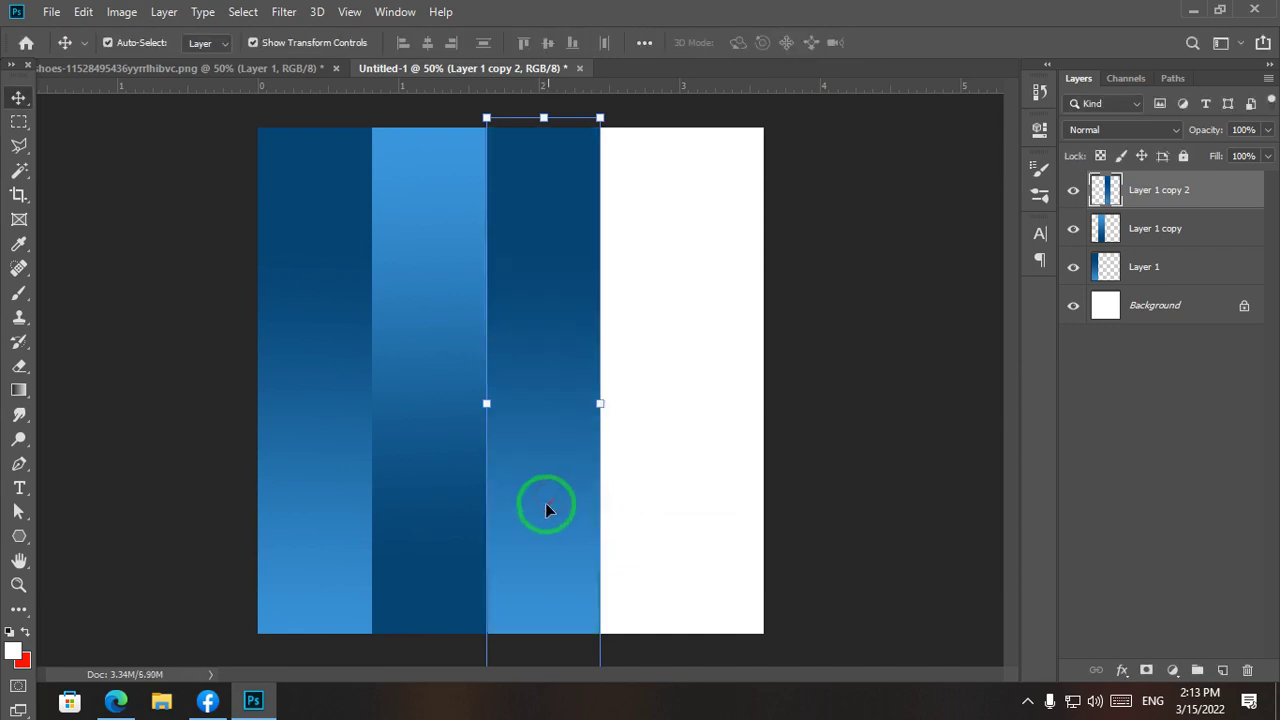
Step: Duplicate the third stripe directly to its right and flip the new fourth stripe vertically
left_click_drag(555, 495, 661, 493)
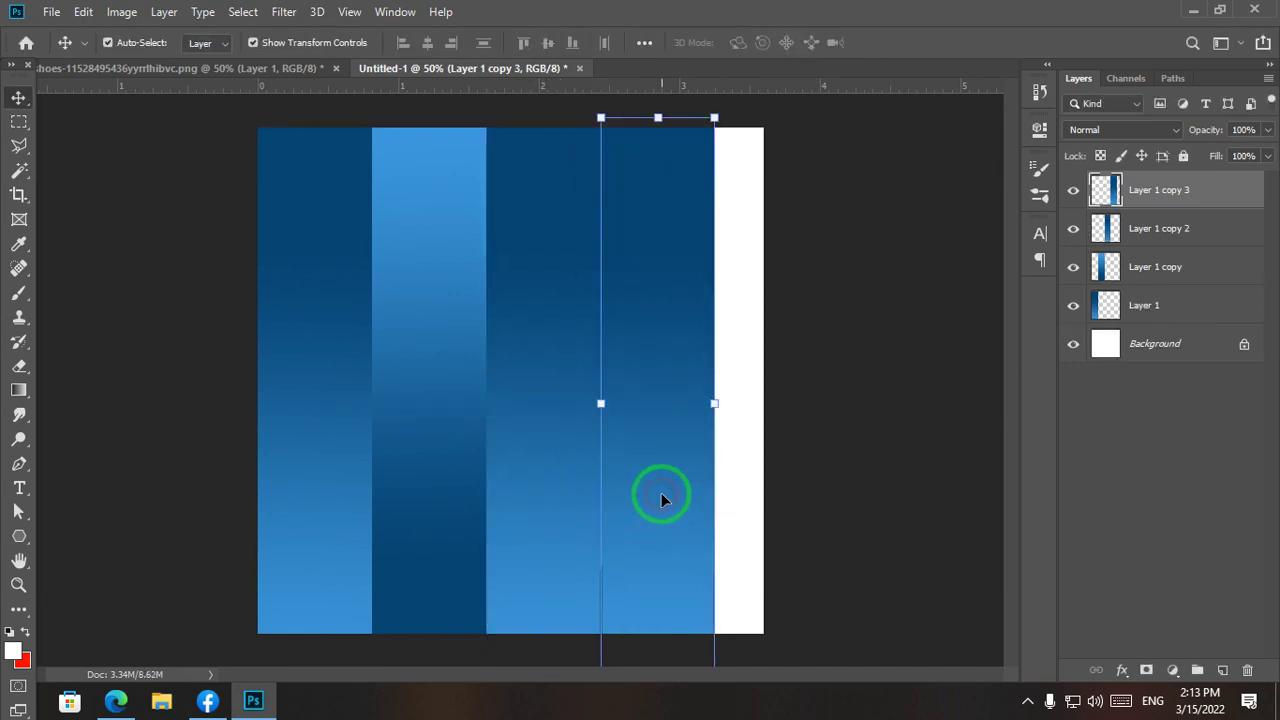
key("ctrl+t")
right_click(658, 492)
left_click(686, 486)
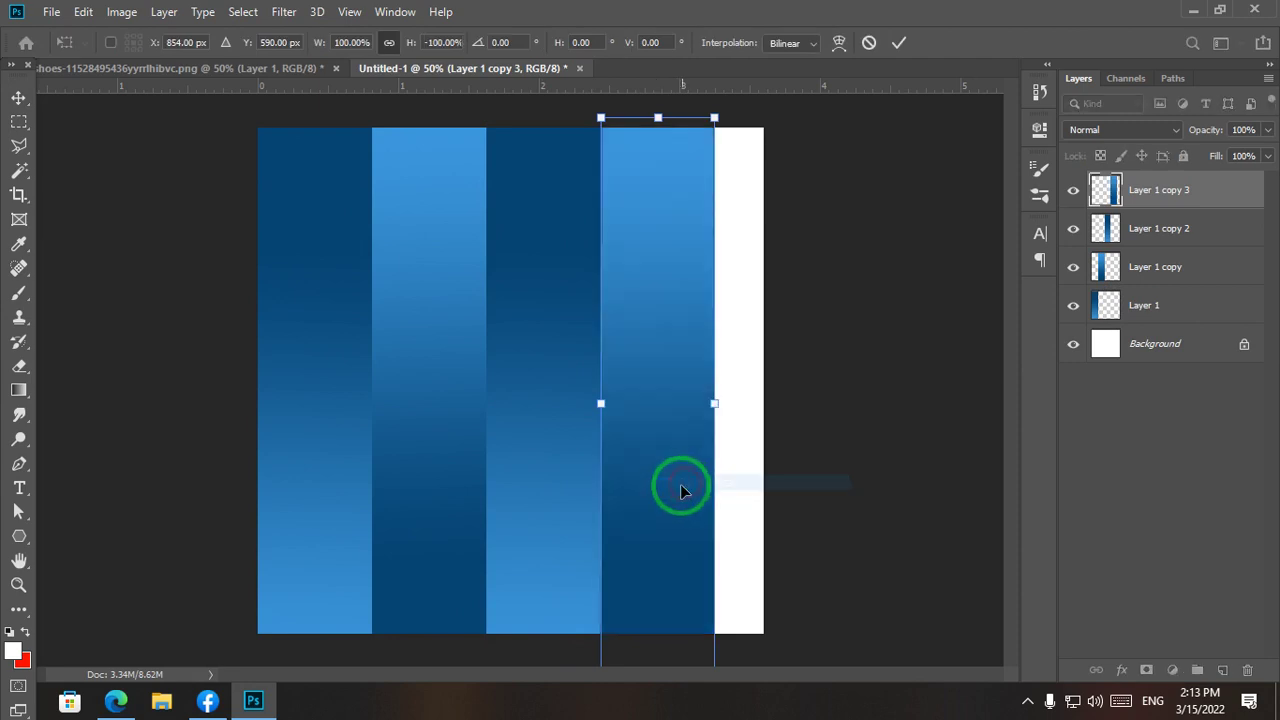
key("Return")
Step: Duplicate the fourth stripe over the canvas's right edge and flip the new fifth stripe vertically
left_click_drag(669, 492, 782, 495)
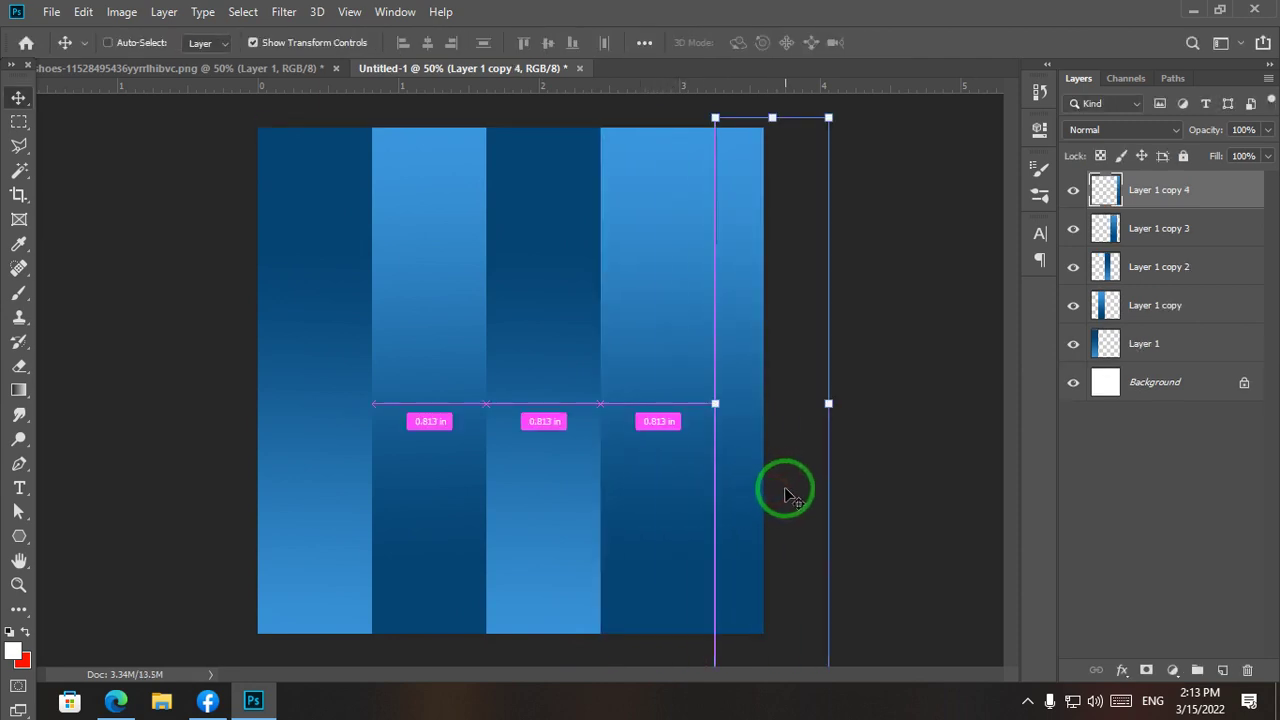
key("ctrl+t")
right_click(749, 478)
left_click(776, 460)
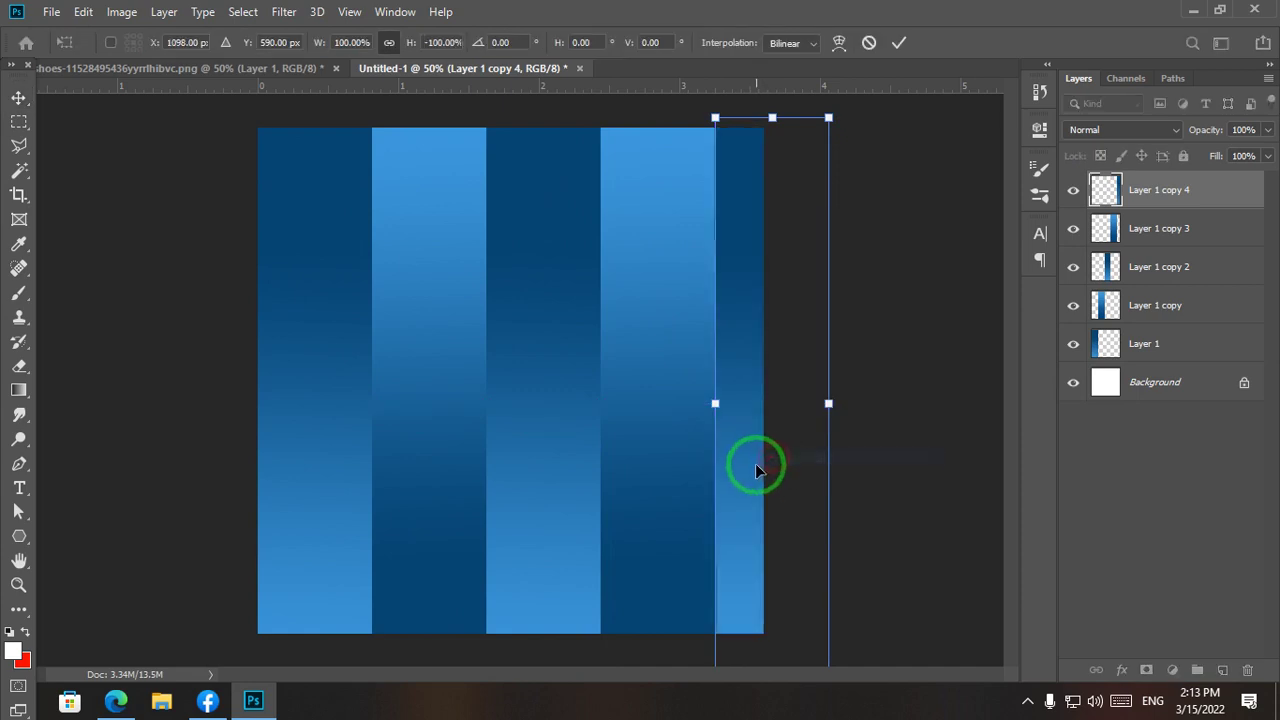
key("Return")
Step: Select all five stripe layers together and rotate them 45°
left_click_drag(929, 223, 140, 500)
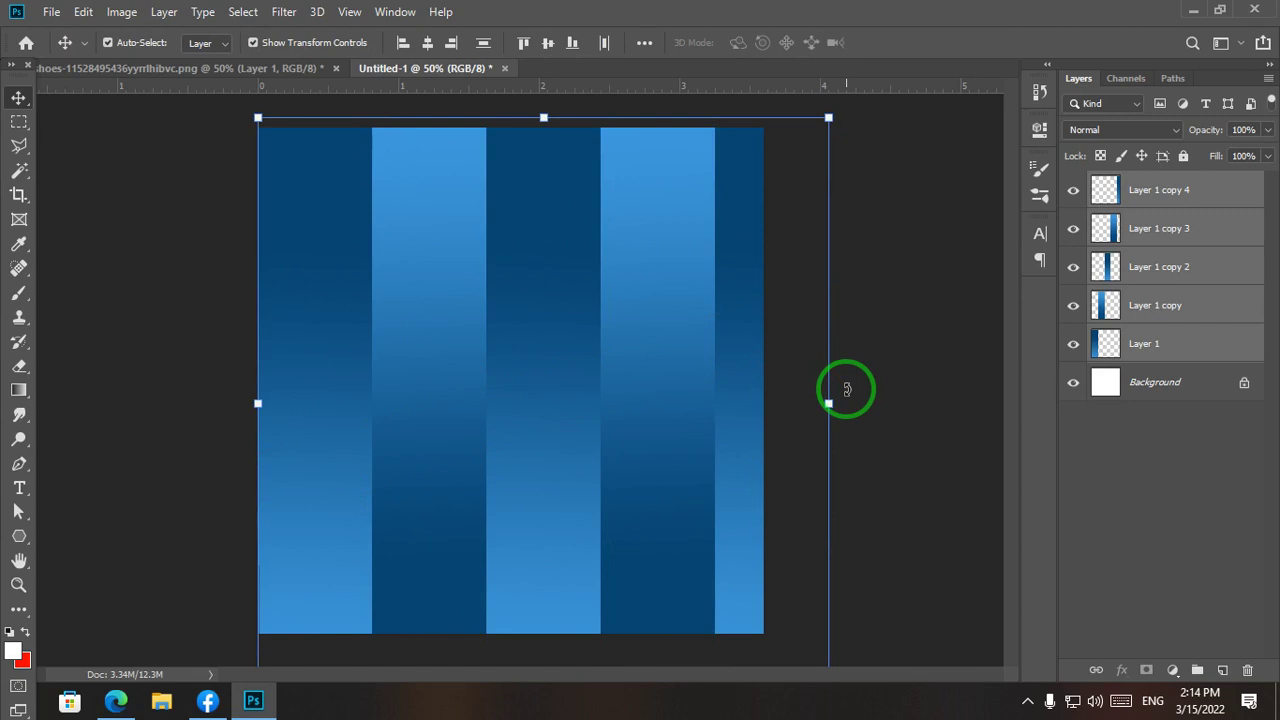
left_click_drag(846, 389, 797, 578)
key("ctrl+minus")
key("ctrl+minus")
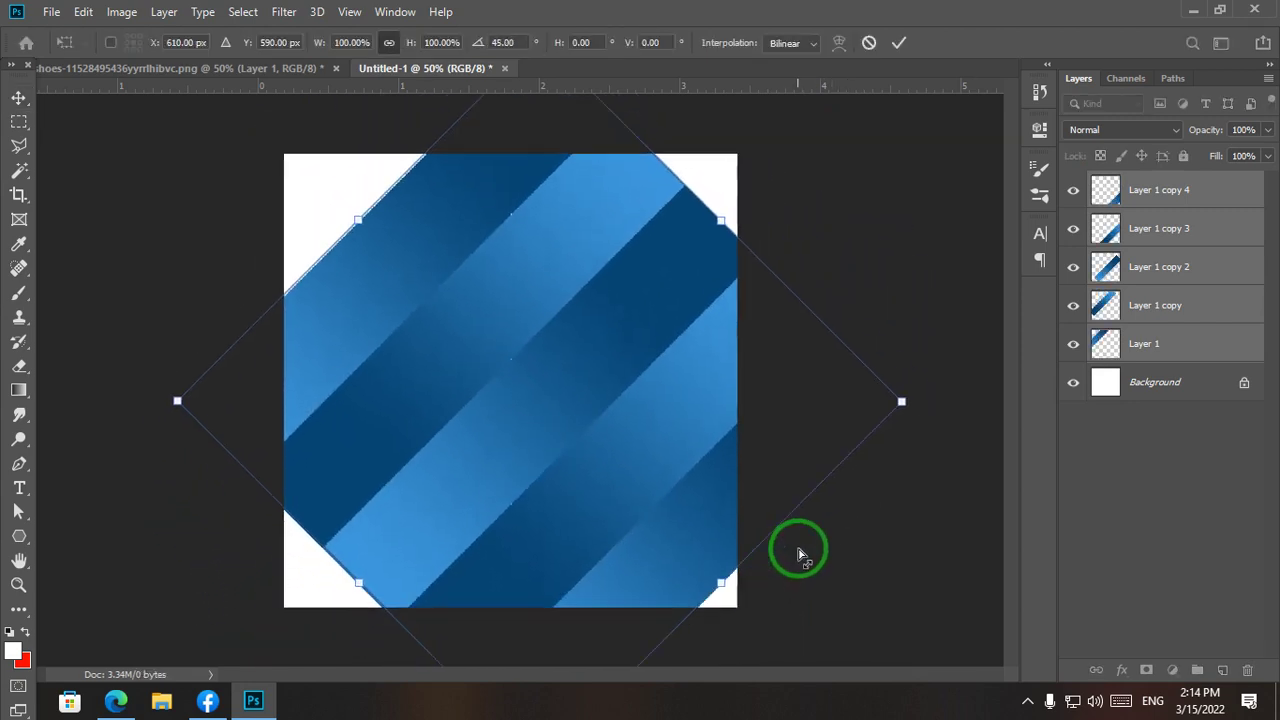
Step: Scale the rotated stripes to 142.87% and position them so they cover the whole canvas
left_click_drag(731, 390, 818, 345)
left_click_drag(458, 416, 440, 389)
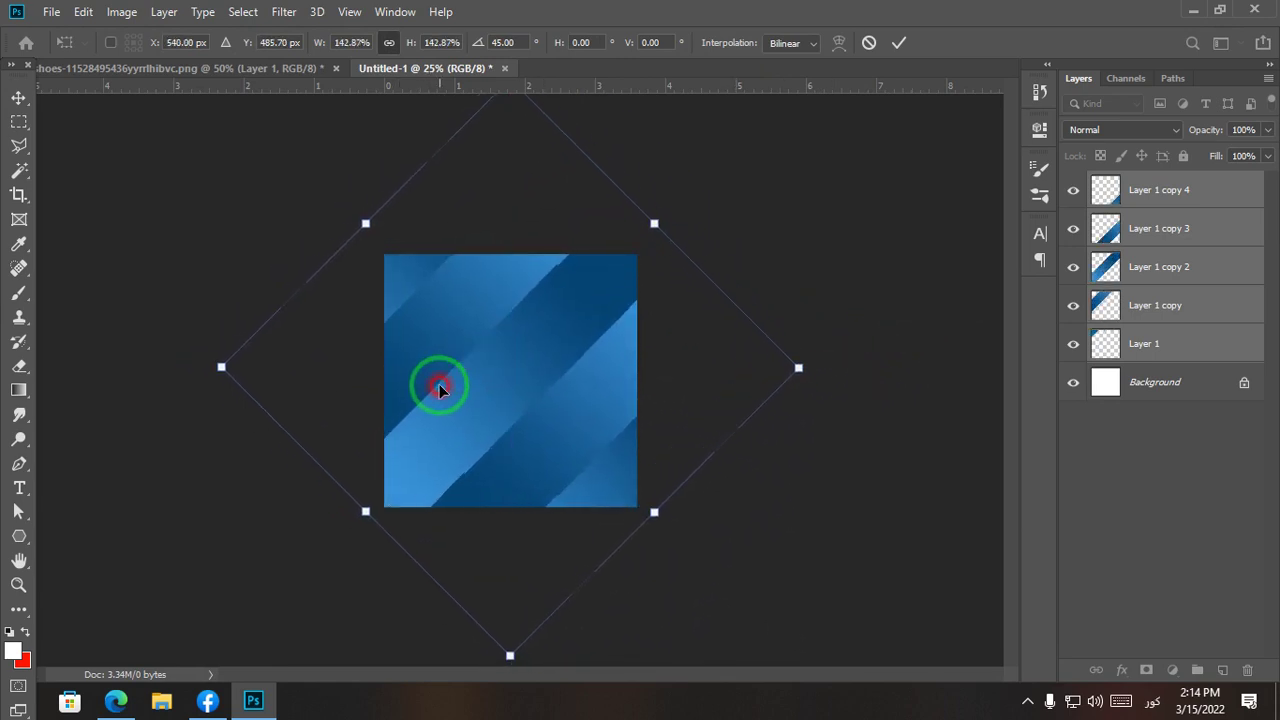
key("Return")
Step: Transform the five stripes again, scaling them down slightly while keeping the canvas covered, and apply the change
left_click(808, 545)
scroll(834, 473, "up", 5)
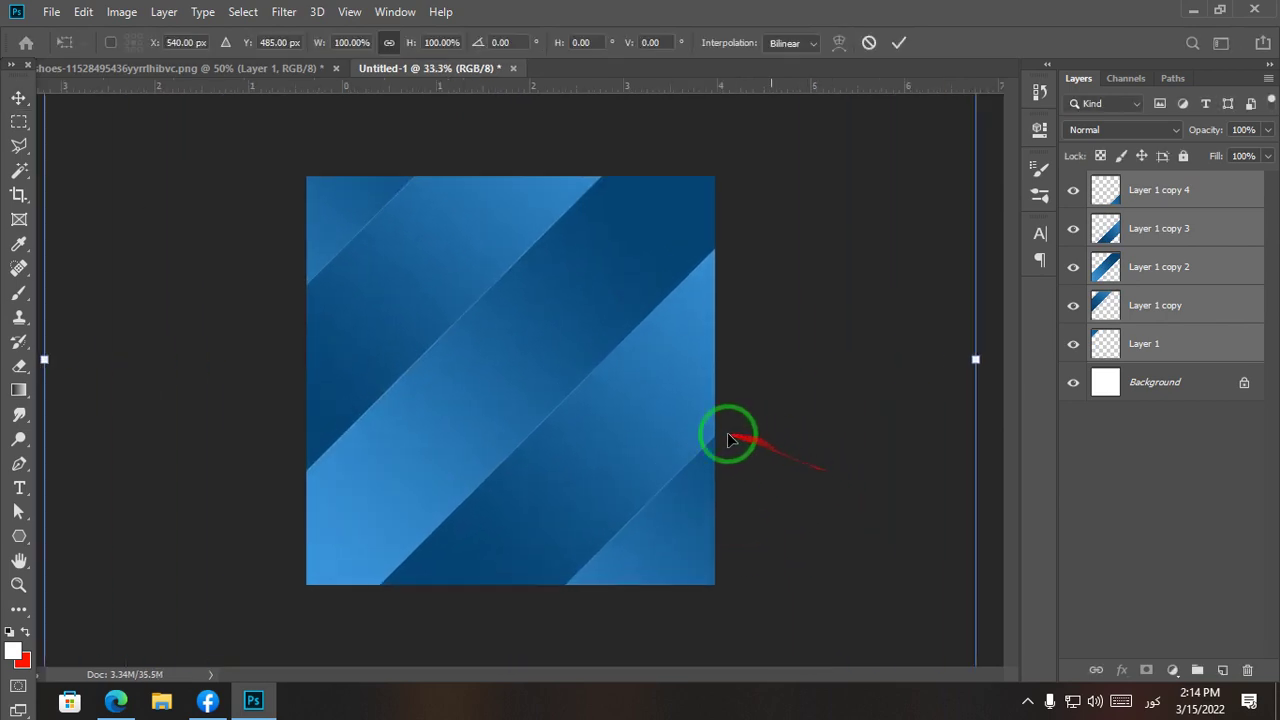
scroll(682, 419, "down", 3)
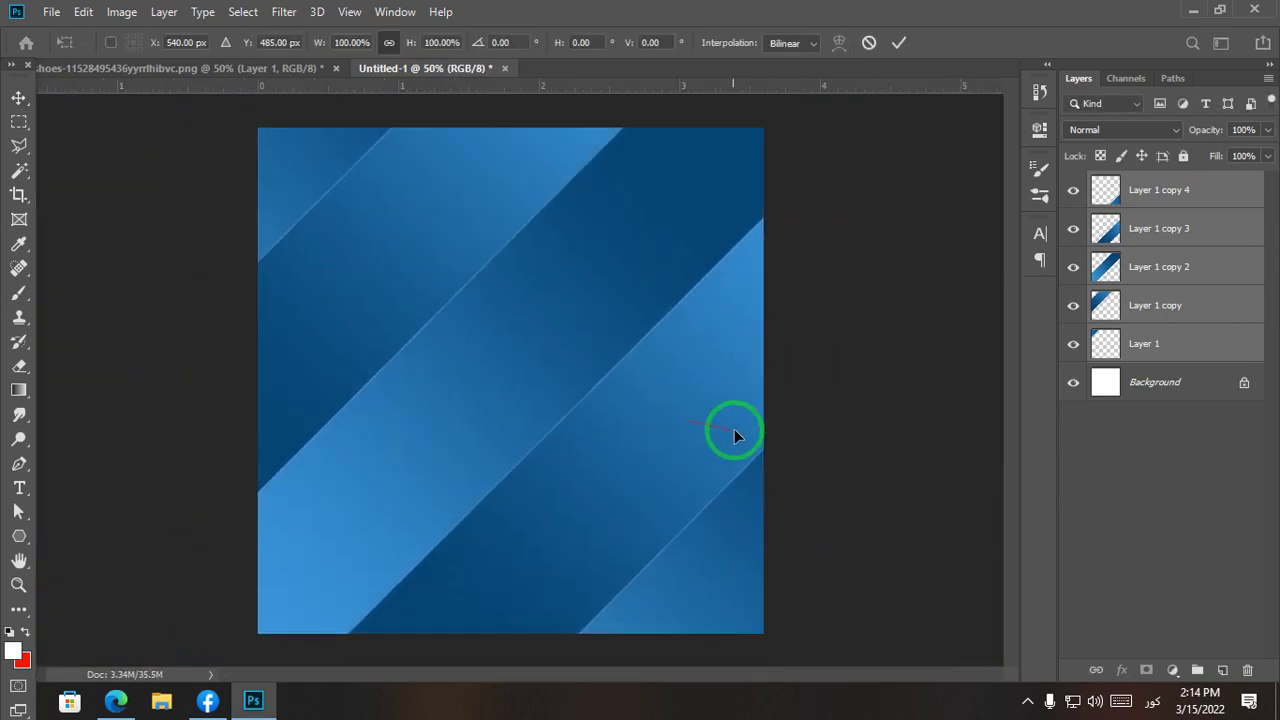
scroll(830, 533, "down", 2)
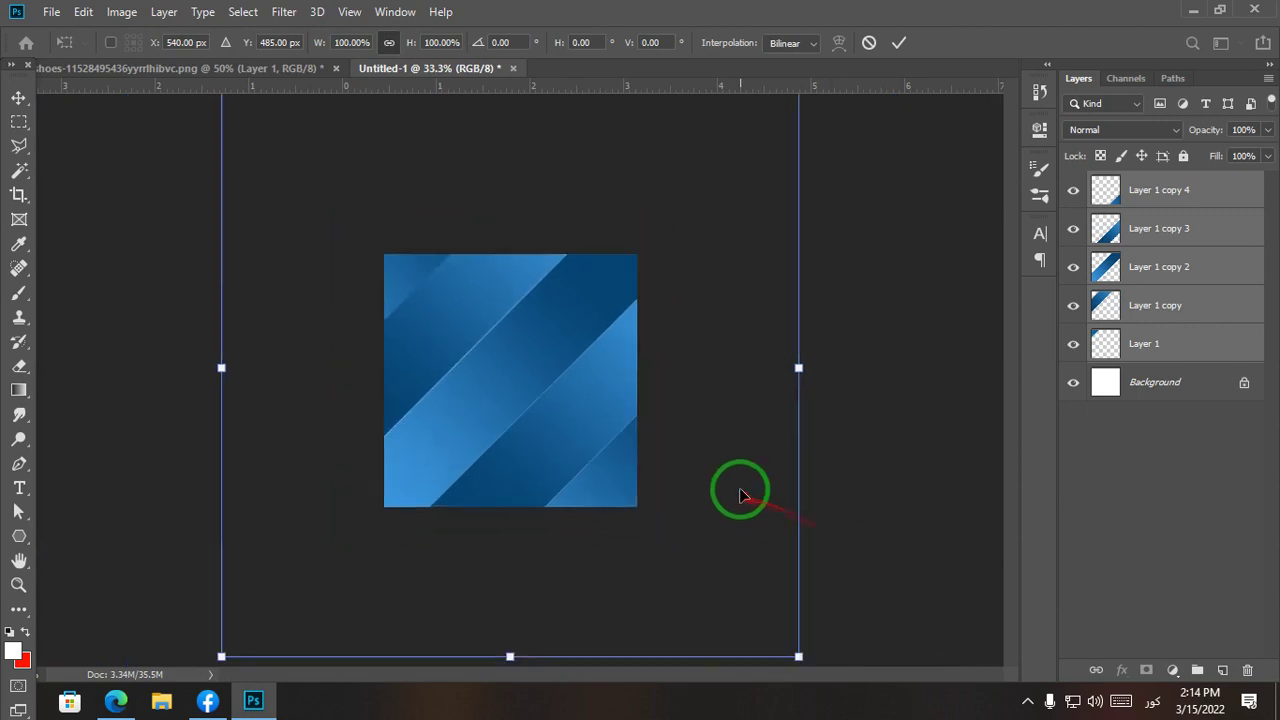
scroll(725, 458, "up", 1)
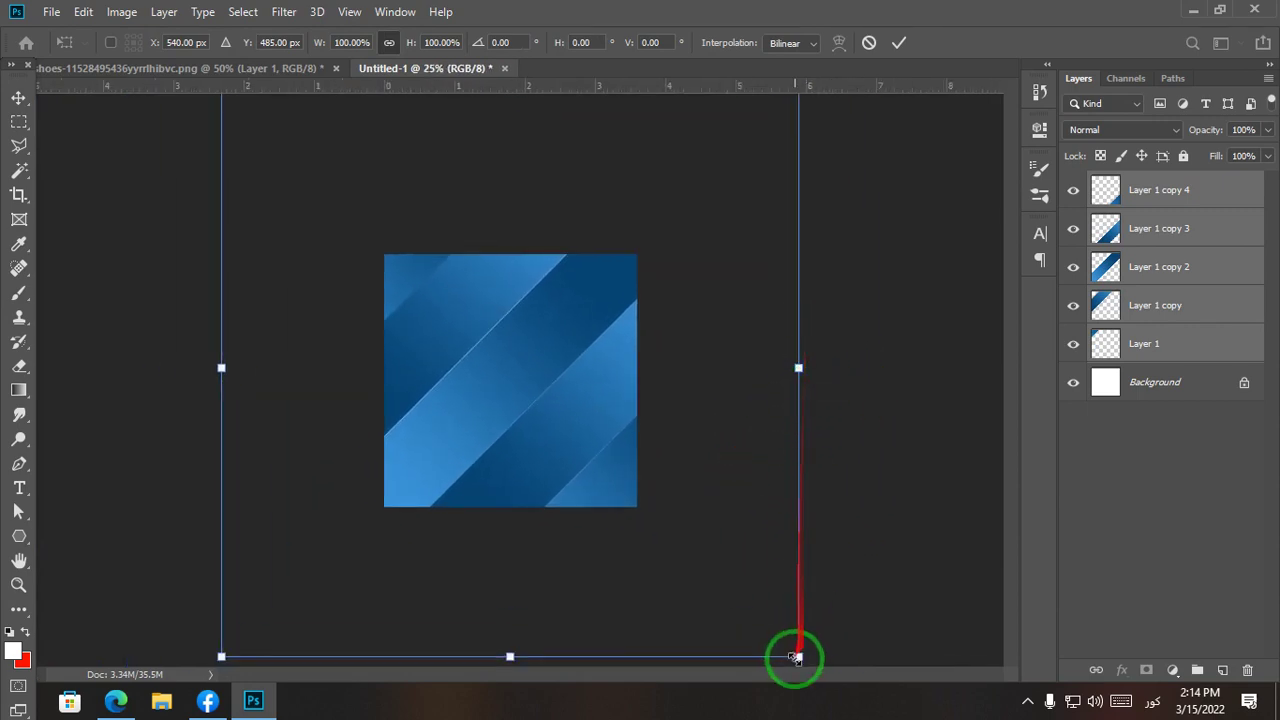
left_click_drag(800, 656, 780, 637)
key("Return")
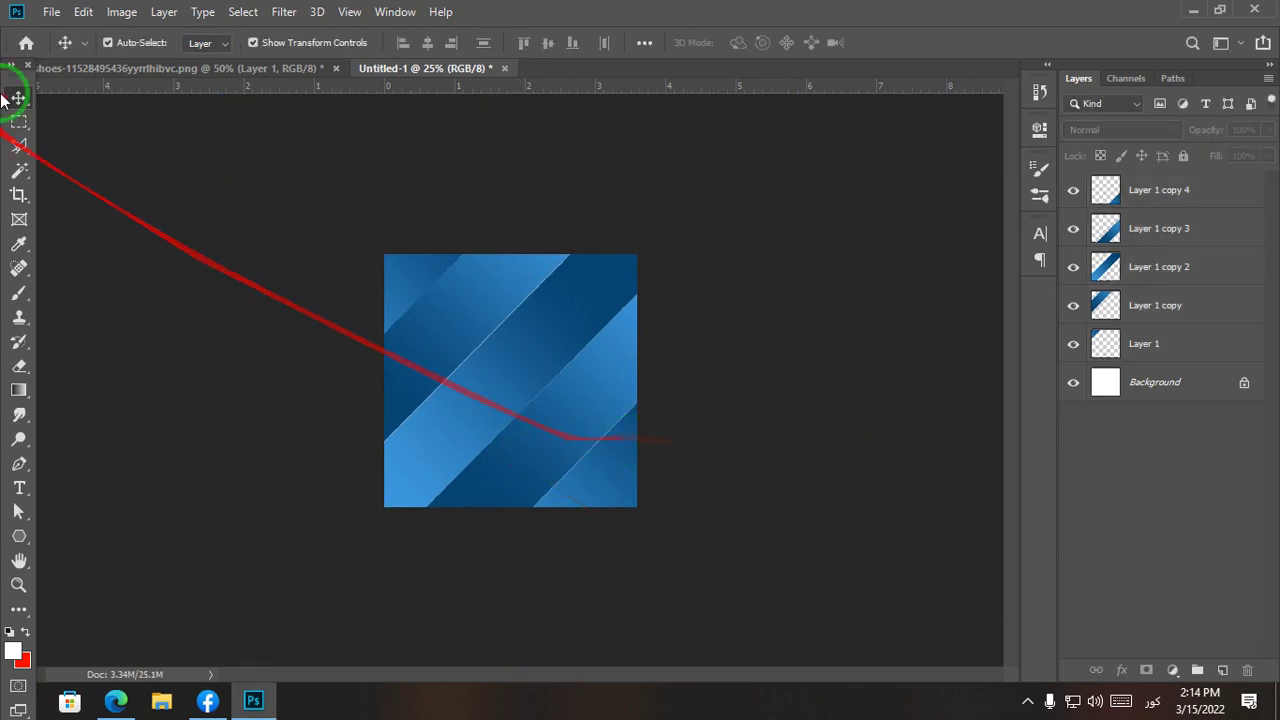
Step: Select the entire canvas with the Rectangular Marquee tool and crop the image to that selection
left_click(19, 121)
left_click_drag(340, 199, 990, 585)
left_click(121, 11)
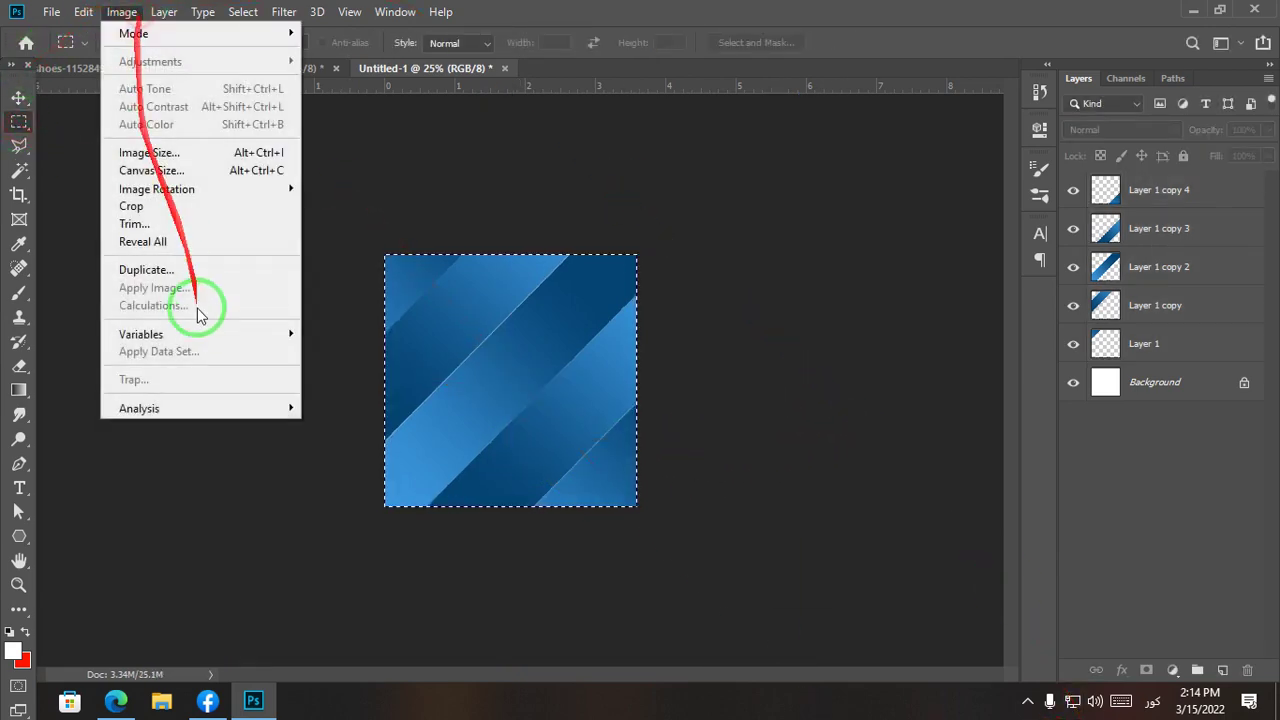
left_click(185, 206)
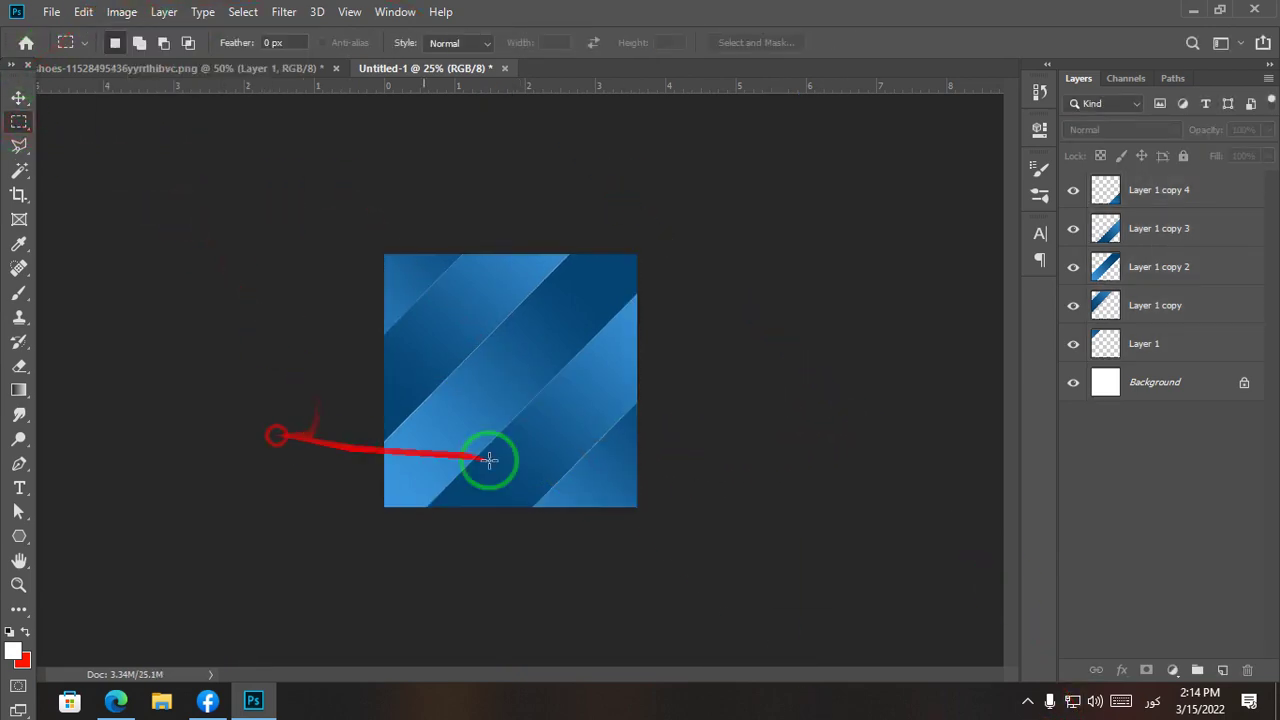
Step: Examine the cropped stripe pattern up close, check the bounds of the Layer 1 copy stripe and deselect it
key("ctrl+minus")
key("ctrl+minus")
key("ctrl+plus")
key("ctrl+plus")
key("ctrl+plus")
key("ctrl+plus")
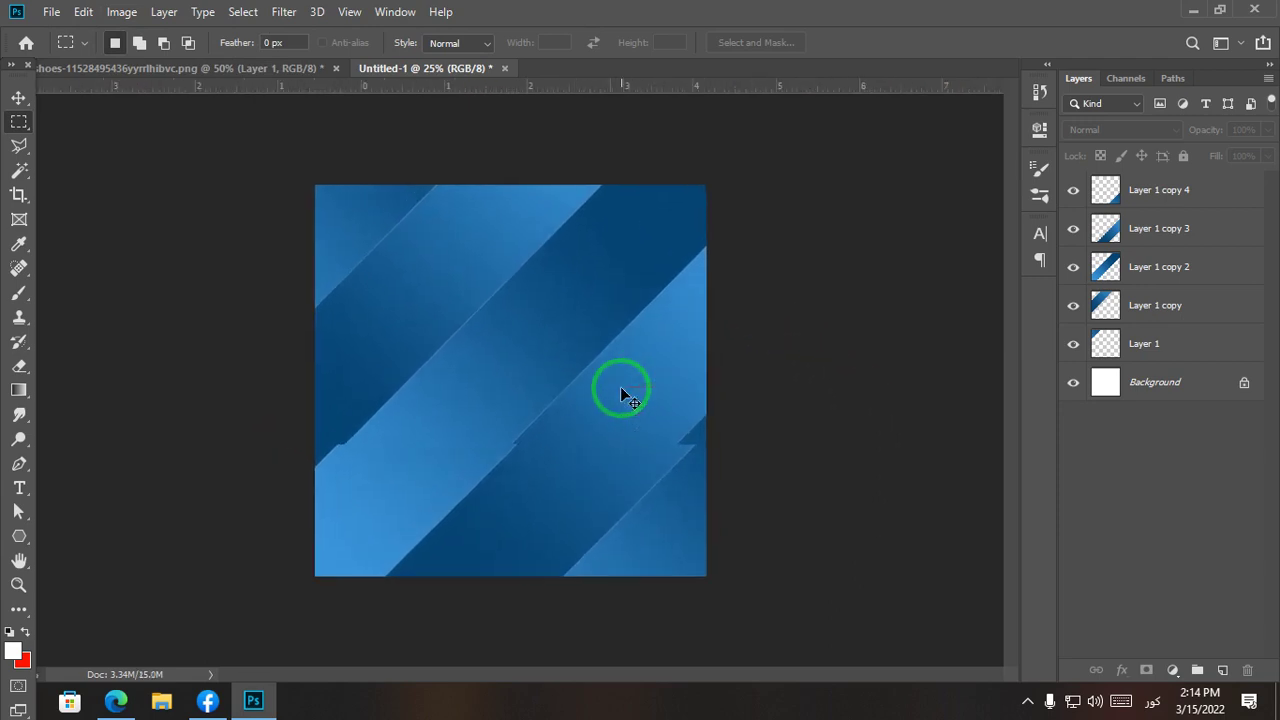
left_click(19, 97)
left_click(386, 294)
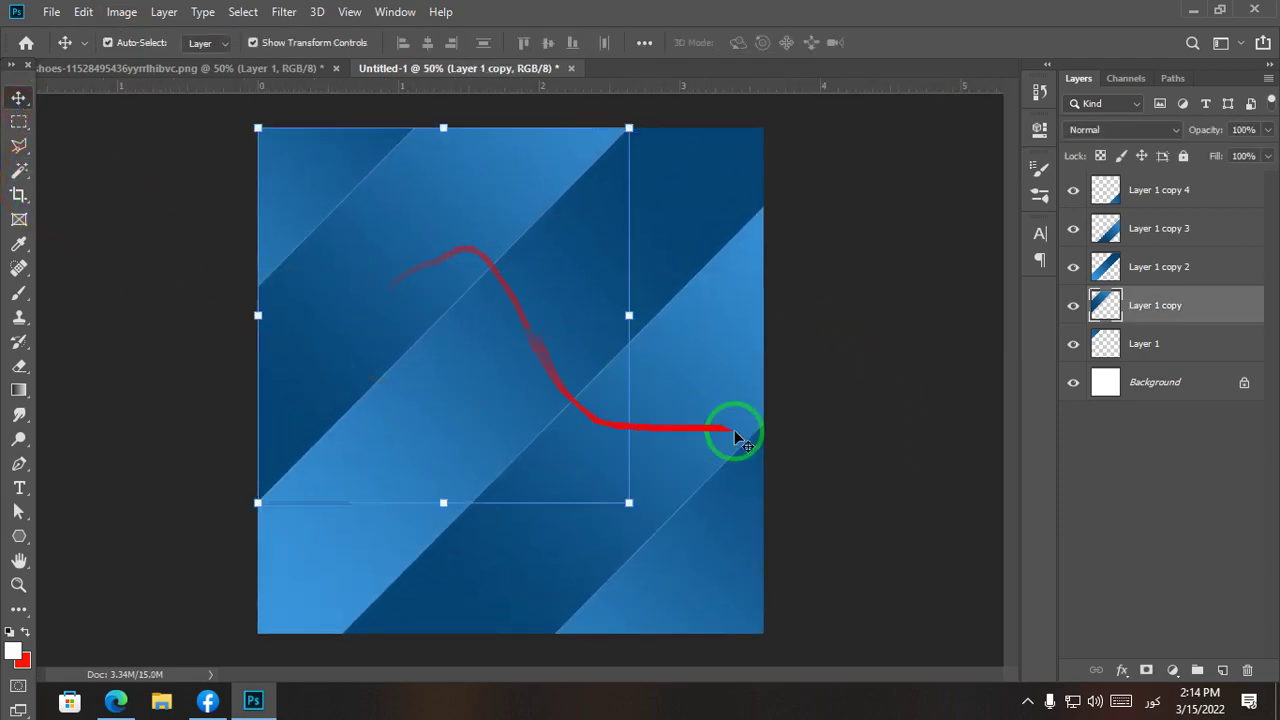
left_click(863, 409)
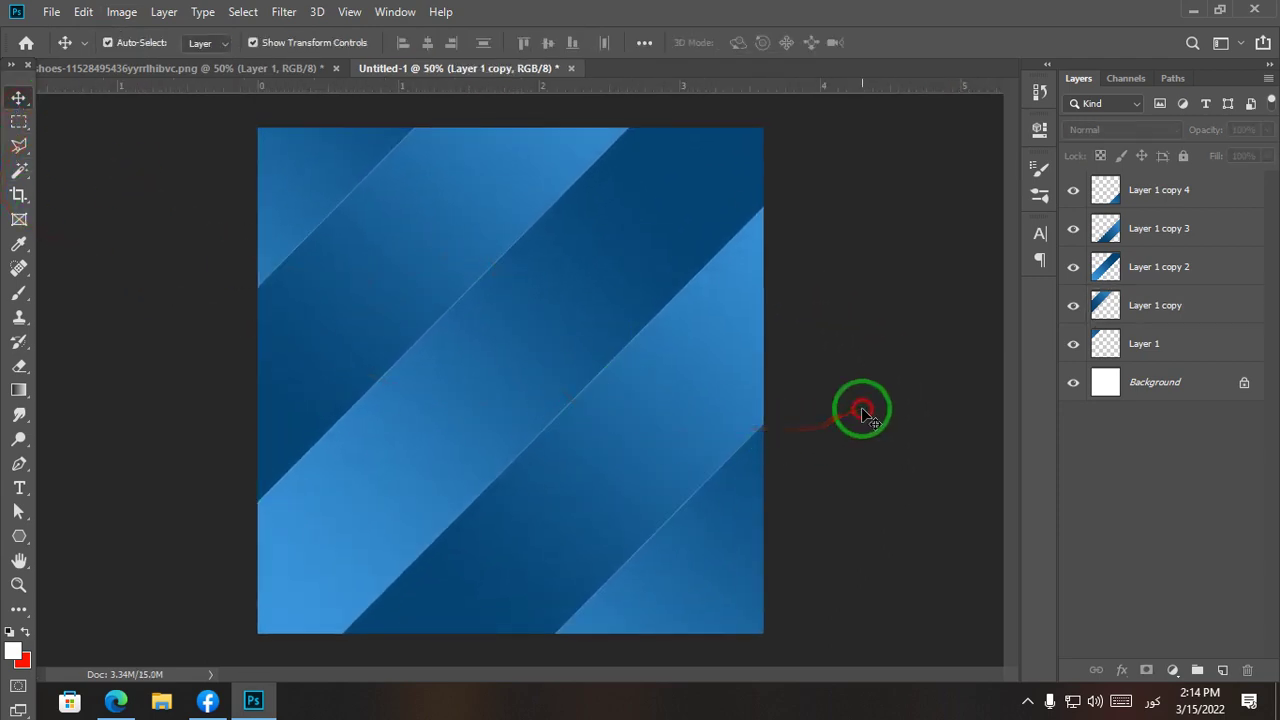
Step: Duplicate the wide dark stripe below the diagonal twice, offsetting one copy upward and placing the other over the lower-right half of the canvas
left_click(627, 388)
left_click_drag(611, 449, 642, 309)
key("ctrl+j")
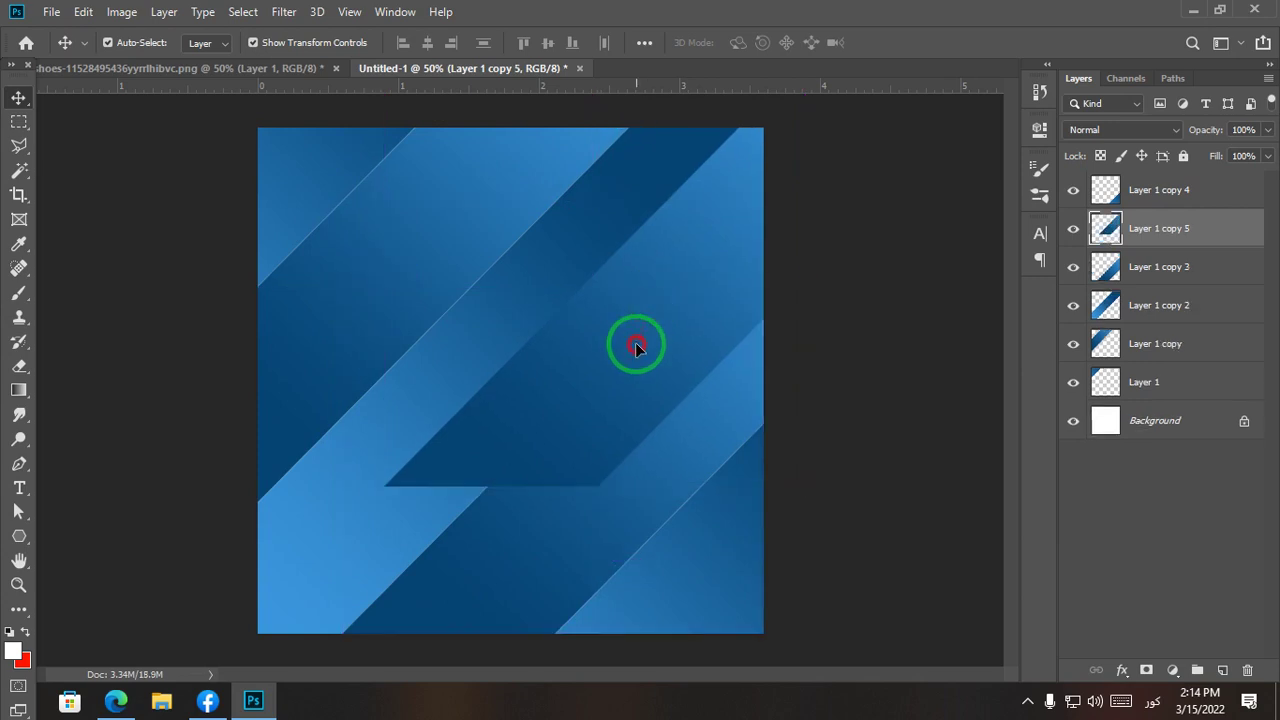
left_click(857, 609)
left_click_drag(586, 428, 547, 602)
key("ctrl+j")
left_click(828, 388)
left_click_drag(618, 505, 621, 462)
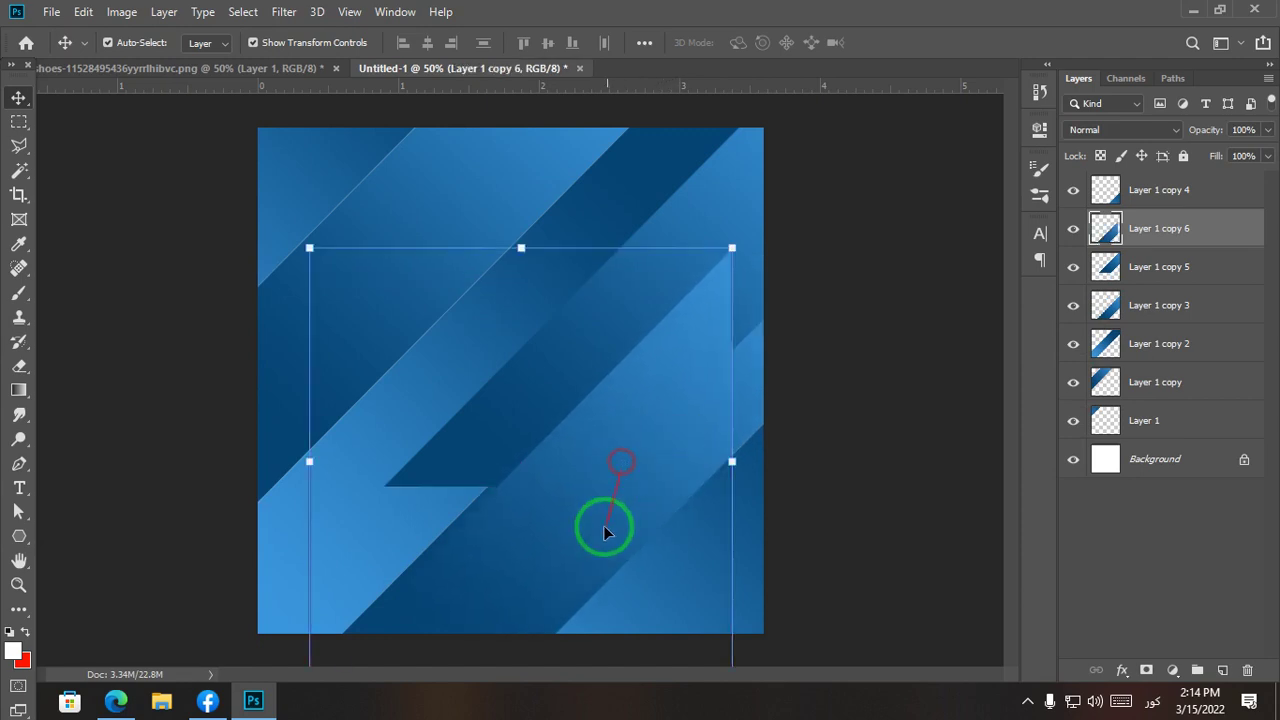
Step: Duplicate the dark upper-left stripe and the central stripe, offsetting the copies so they overlap the originals
left_click_drag(428, 258, 391, 323)
key("ctrl+j")
left_click(848, 348)
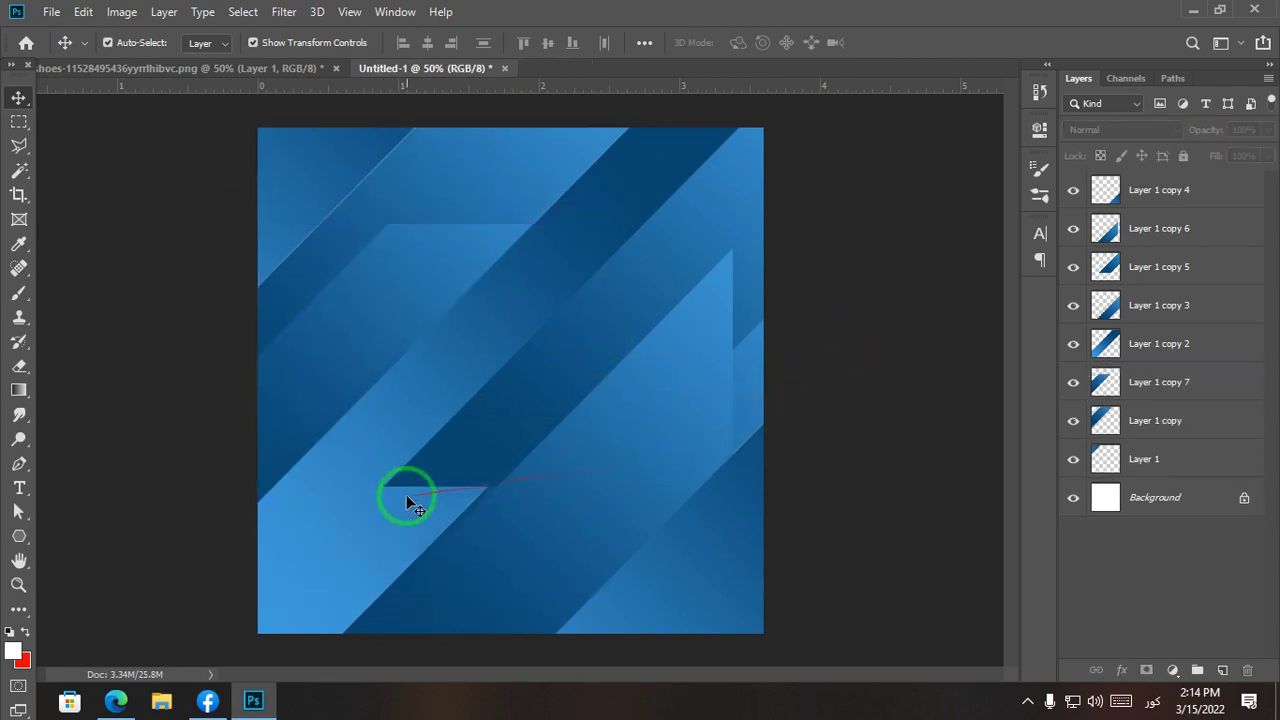
left_click_drag(352, 530, 402, 525)
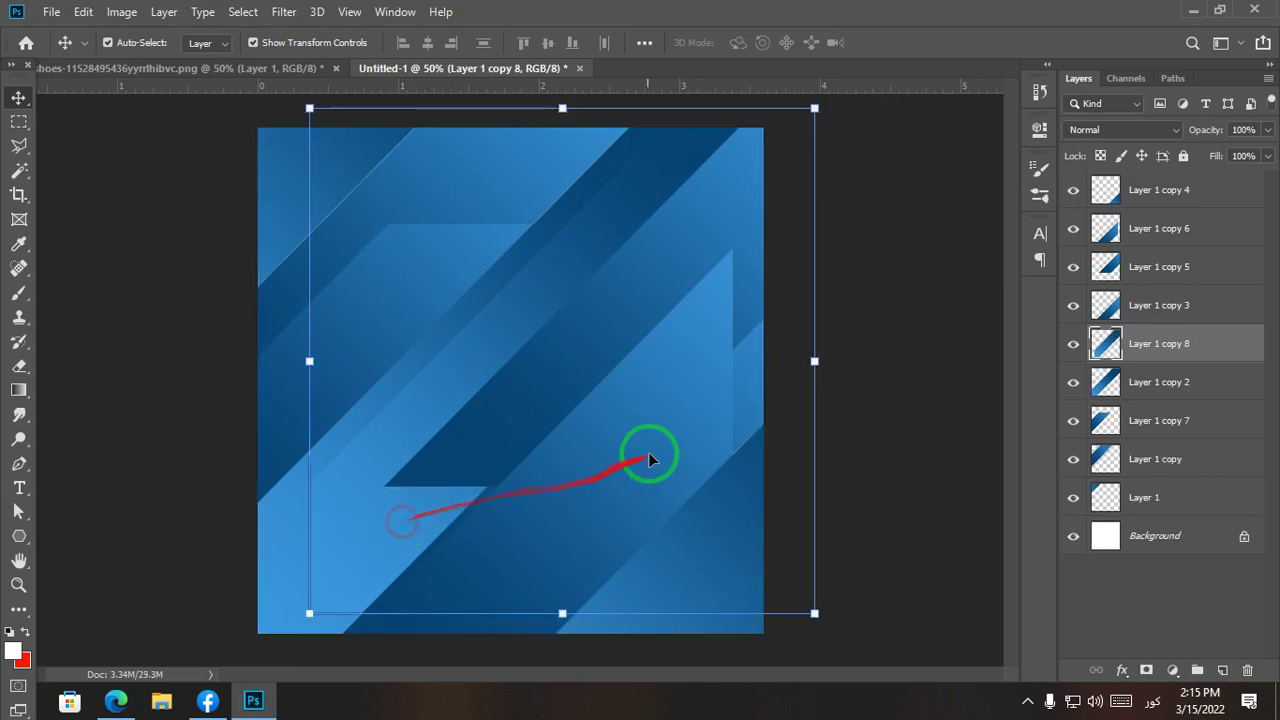
Step: Move the Layer 1 copy 6 stripe down toward the lower-right corner and add a slightly offset copy of the upper-left stripe
left_click(636, 470)
left_click_drag(624, 484, 700, 533)
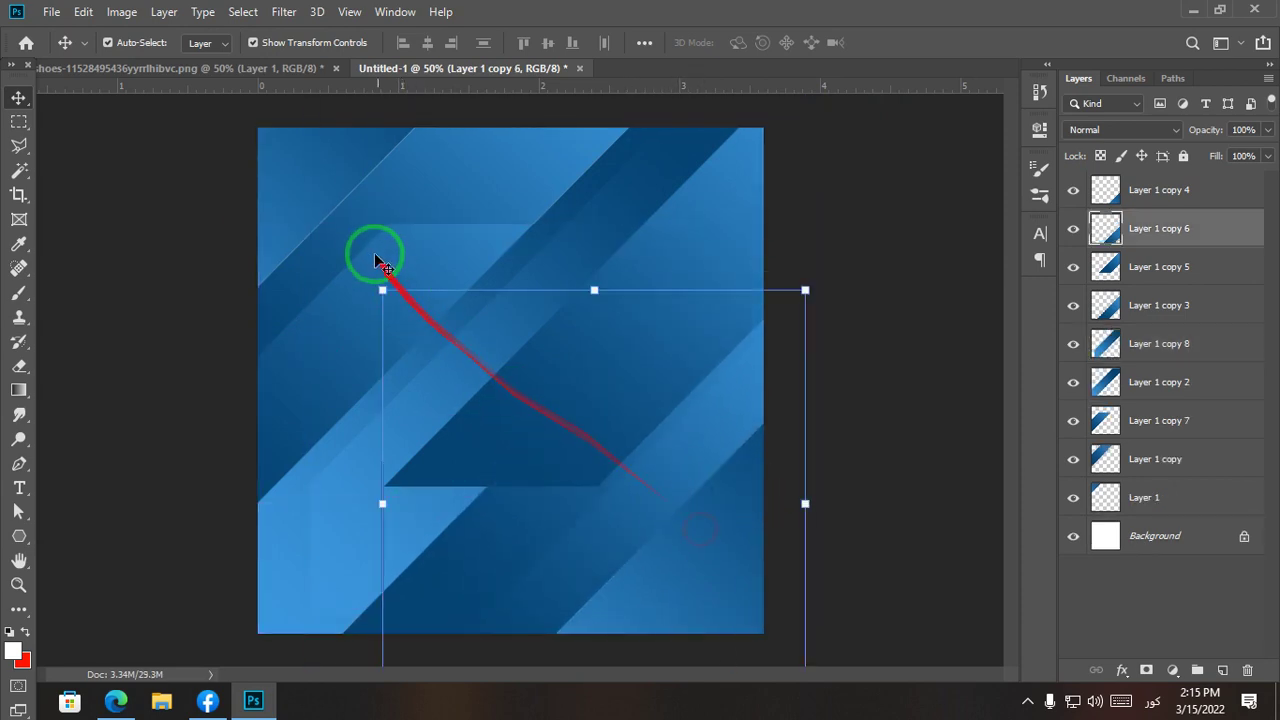
left_click(374, 212)
mouse_move(365, 215)
left_mouse_down()
mouse_move(346, 186)
mouse_move(378, 212)
left_mouse_up()
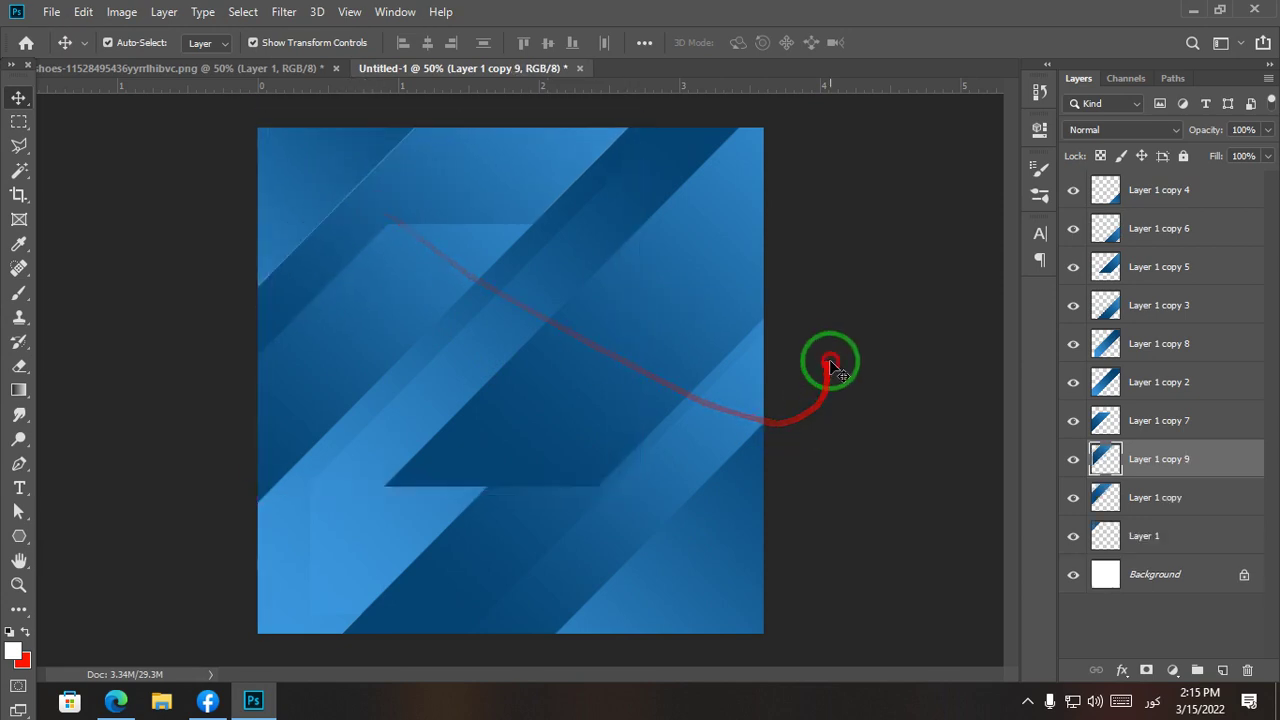
left_click(494, 481)
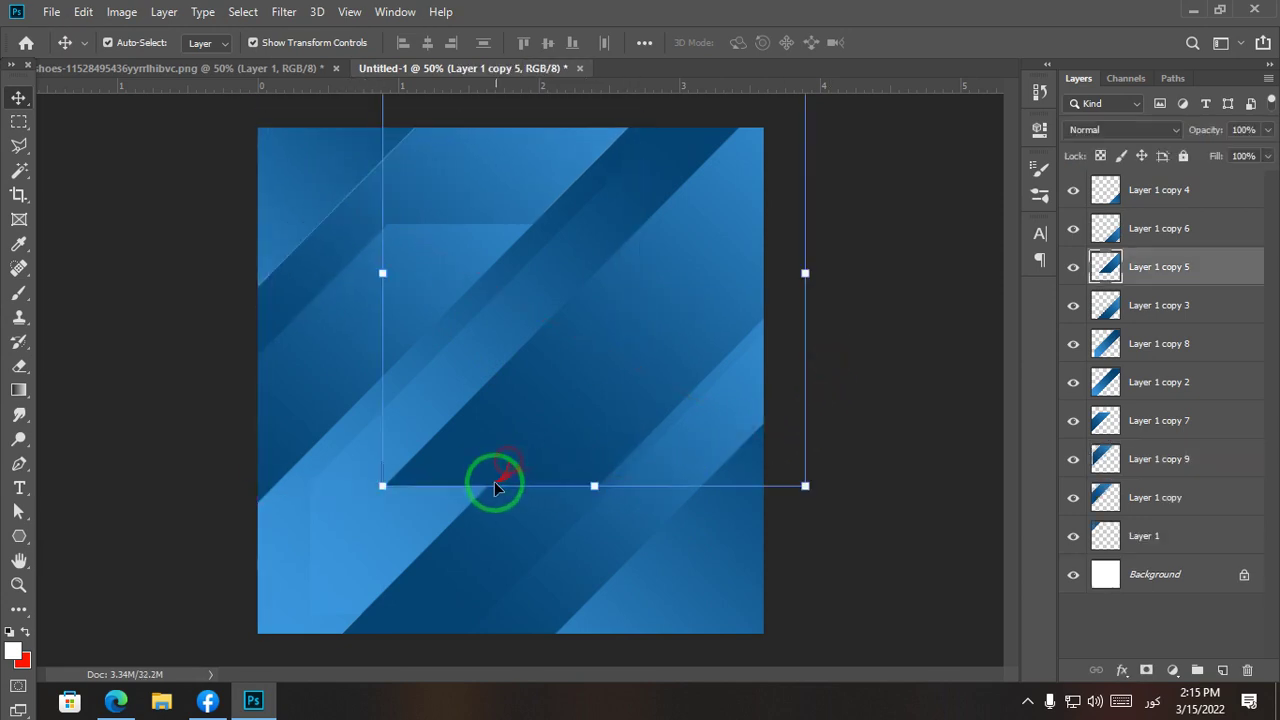
left_click(890, 351)
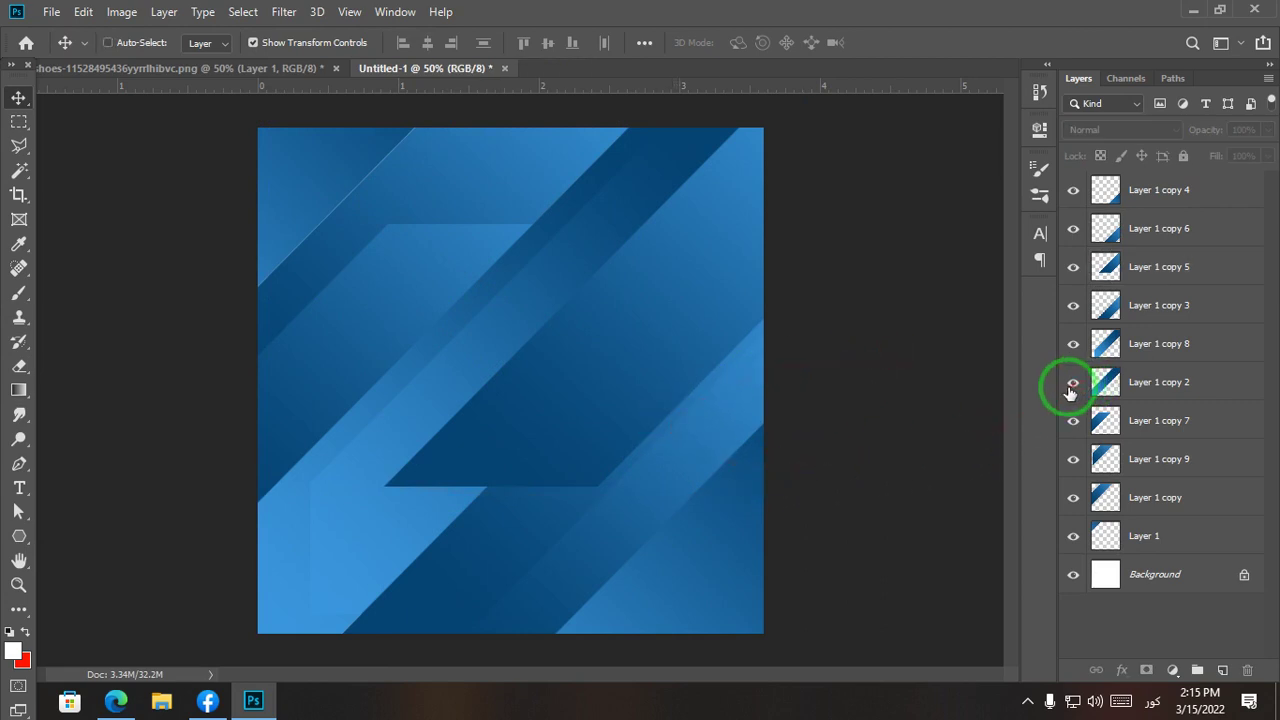
Step: Select all stripe layers from Layer 1 to Layer 1 copy 4 and merge them into one layer
left_click(1143, 534, "ctrl")
left_click(1143, 500, "ctrl")
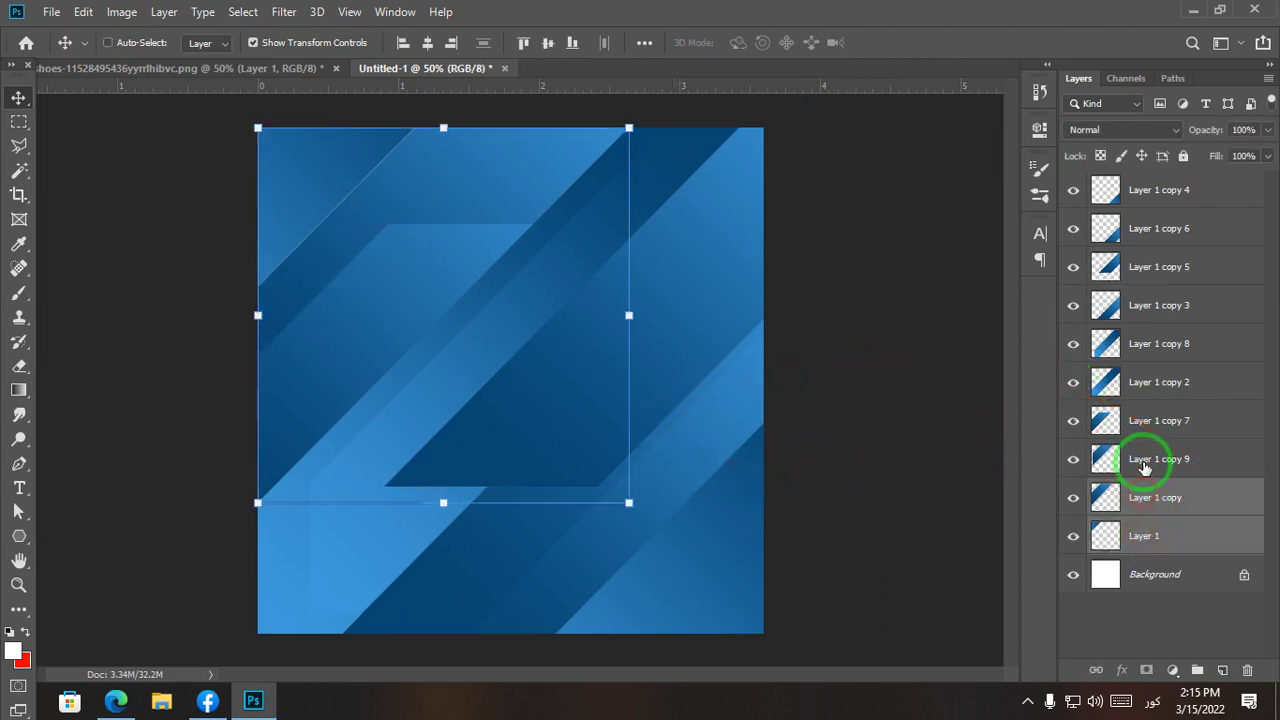
left_click(1147, 463, "ctrl")
left_click(1151, 425, "ctrl")
left_click(1157, 384, "shift")
left_click(1154, 343, "shift")
left_click(1154, 305, "shift")
left_click(1154, 267, "shift")
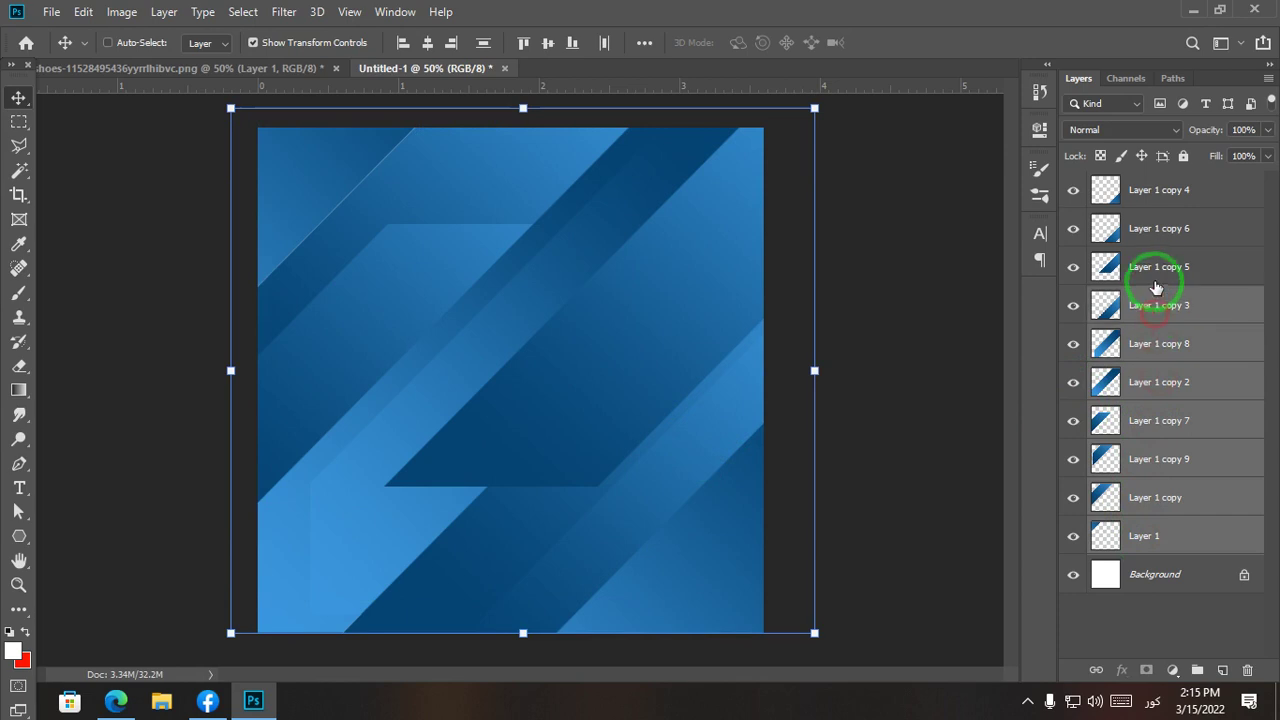
left_click(1154, 228, "shift")
left_click(1157, 195, "shift")
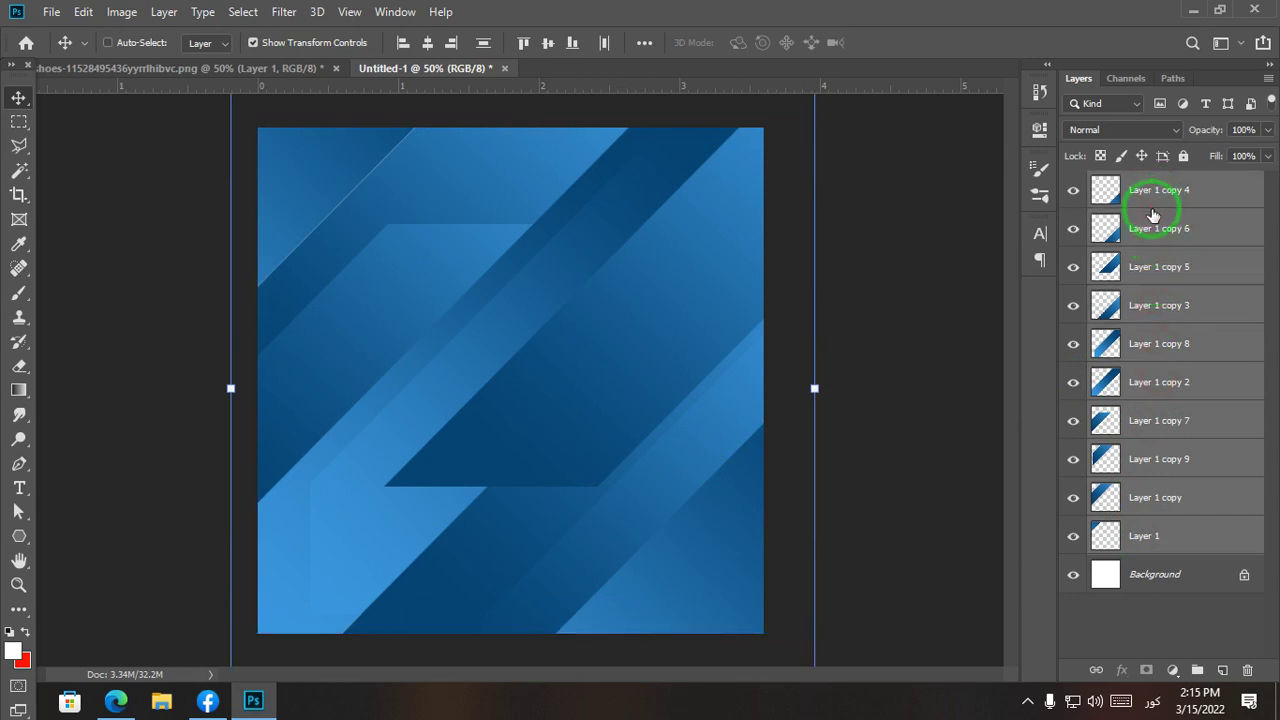
key("ctrl+e")
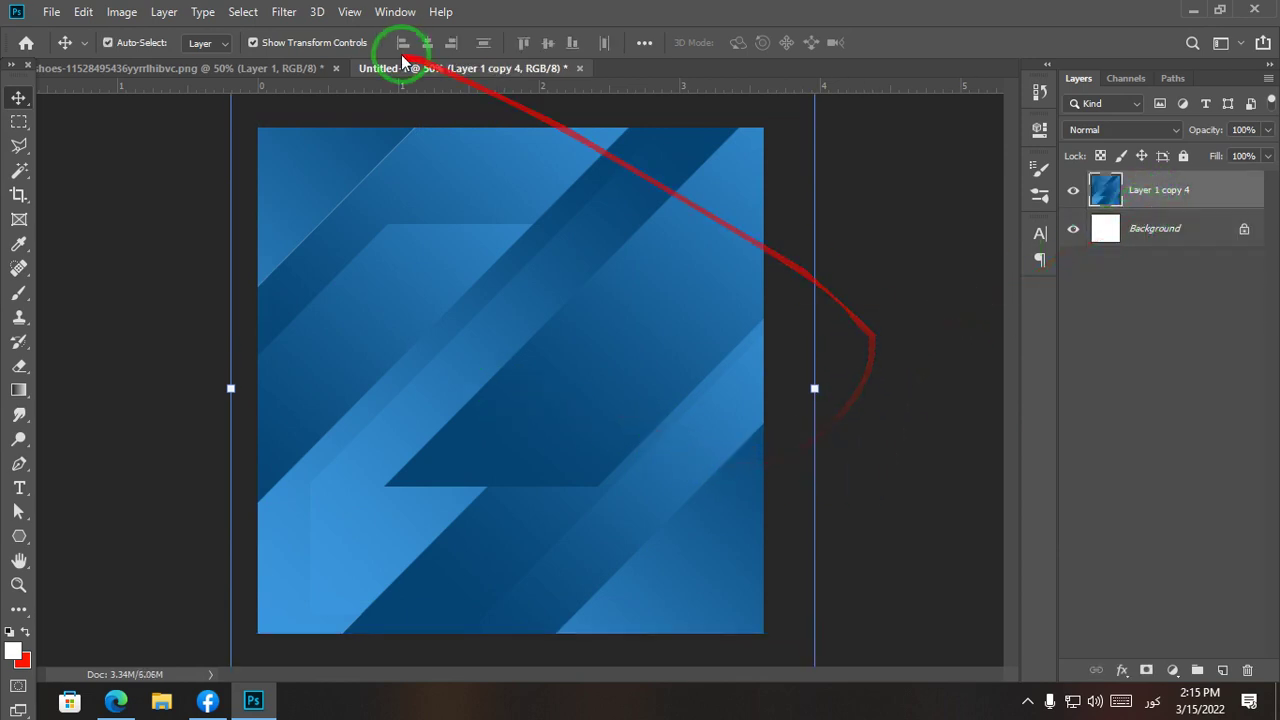
Step: Apply a Motion Blur to the merged stripe layer with an angle of 52° and a distance of 32 pixels
left_click(245, 12)
mouse_move(284, 12)
mouse_move(360, 262)
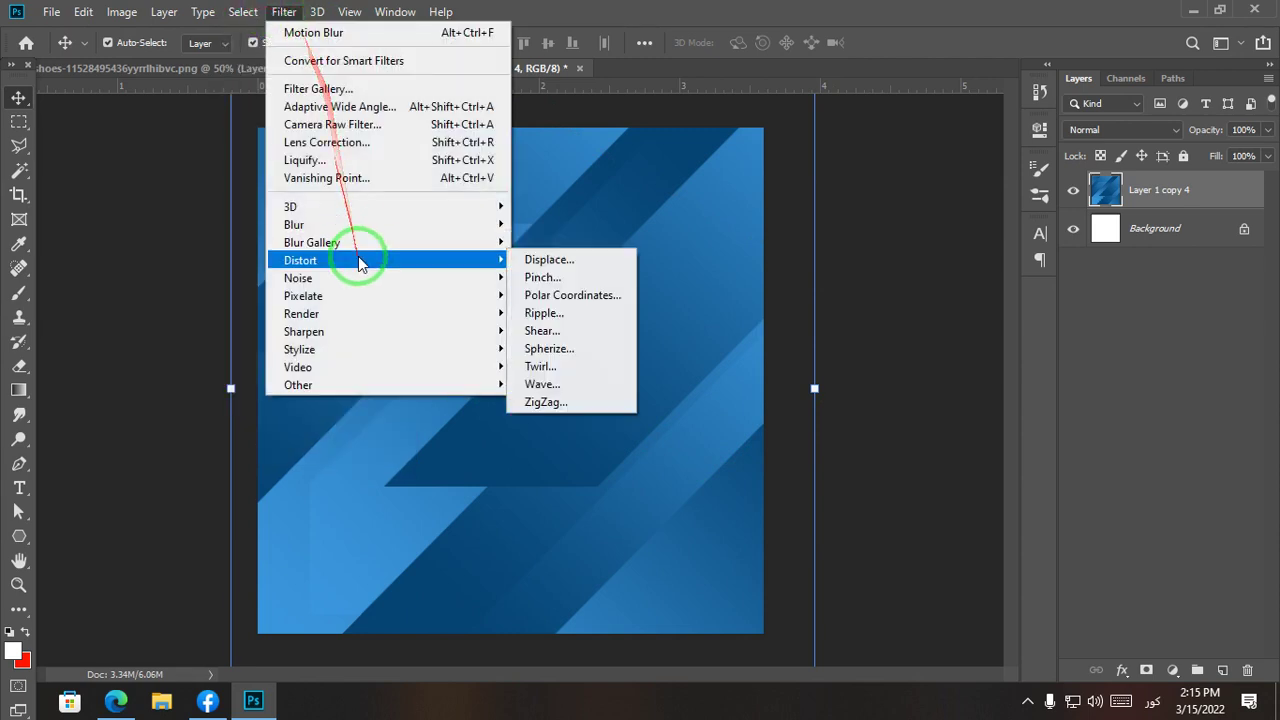
mouse_move(433, 226)
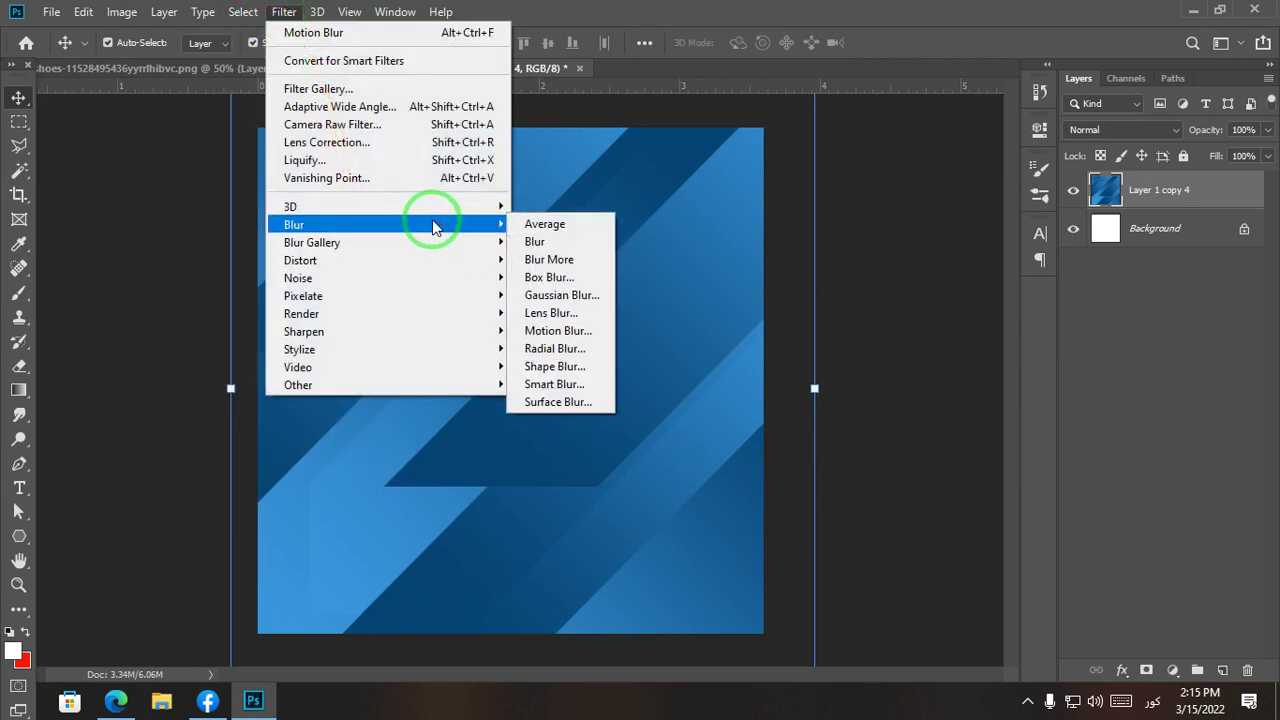
left_click(557, 330)
left_click_drag(1006, 472, 1001, 472)
left_click(876, 520)
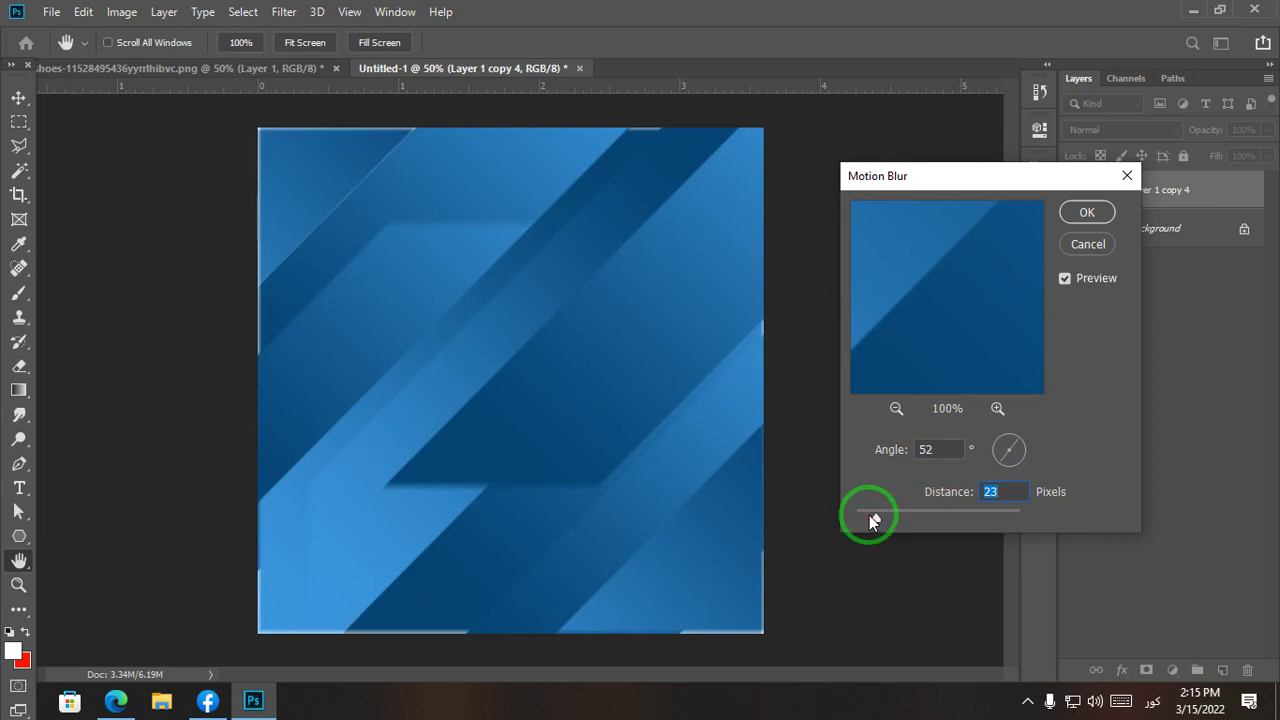
left_click_drag(869, 515, 884, 517)
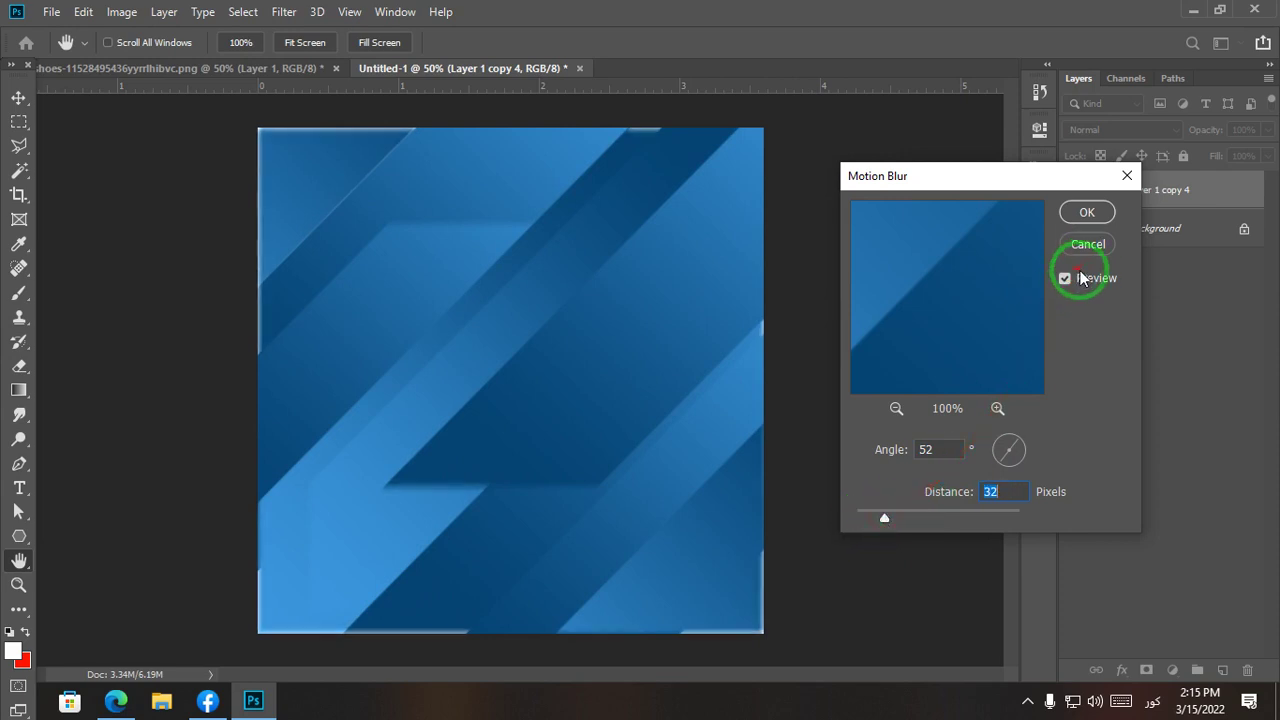
left_click(1087, 212)
key("v")
left_click(811, 638)
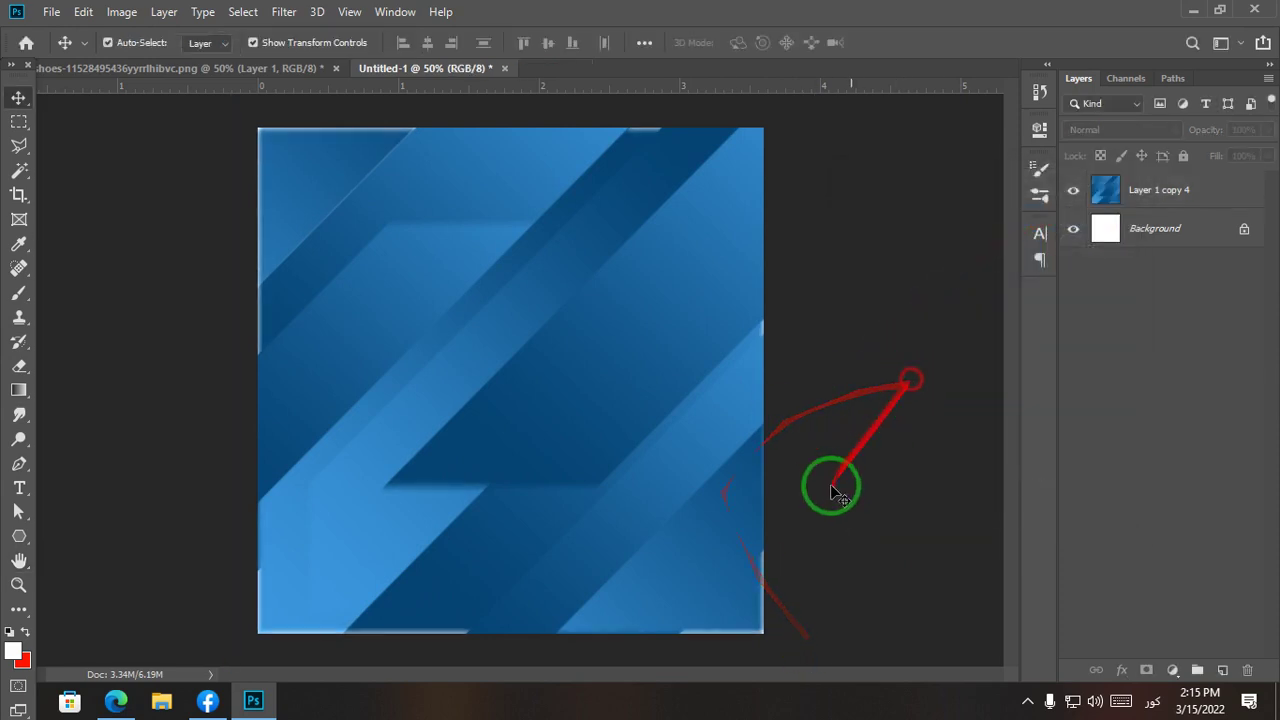
Step: Scale the blurred stripe layer to 102.40% width and 104.27% height, covering the white canvas edges, and lock the layer
key("ctrl+minus")
left_click(631, 477)
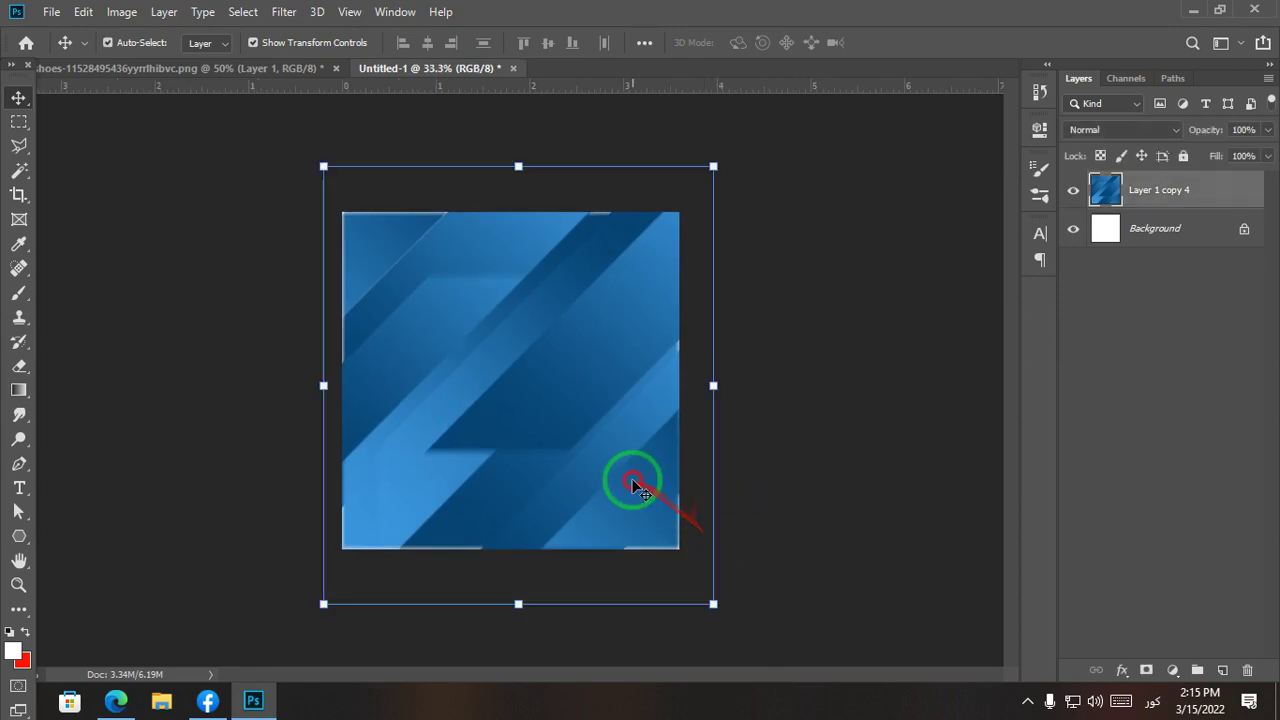
left_click(712, 607)
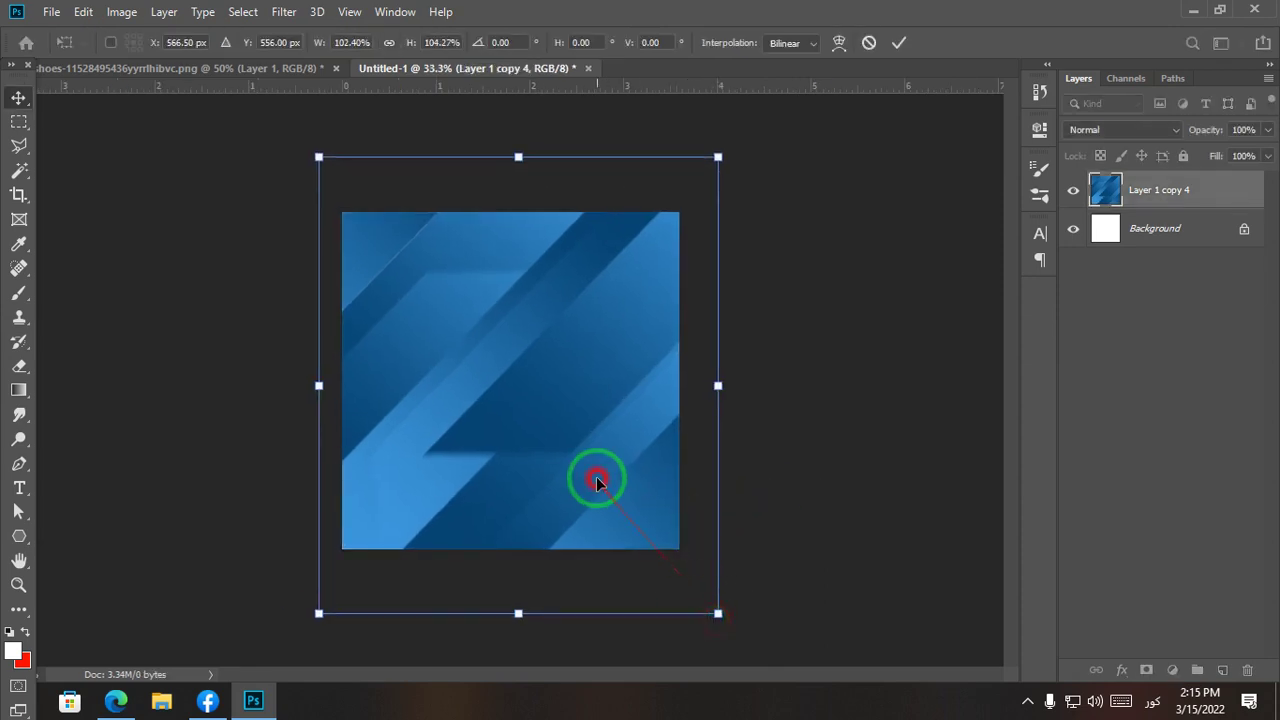
left_click(797, 416)
key("ctrl+plus")
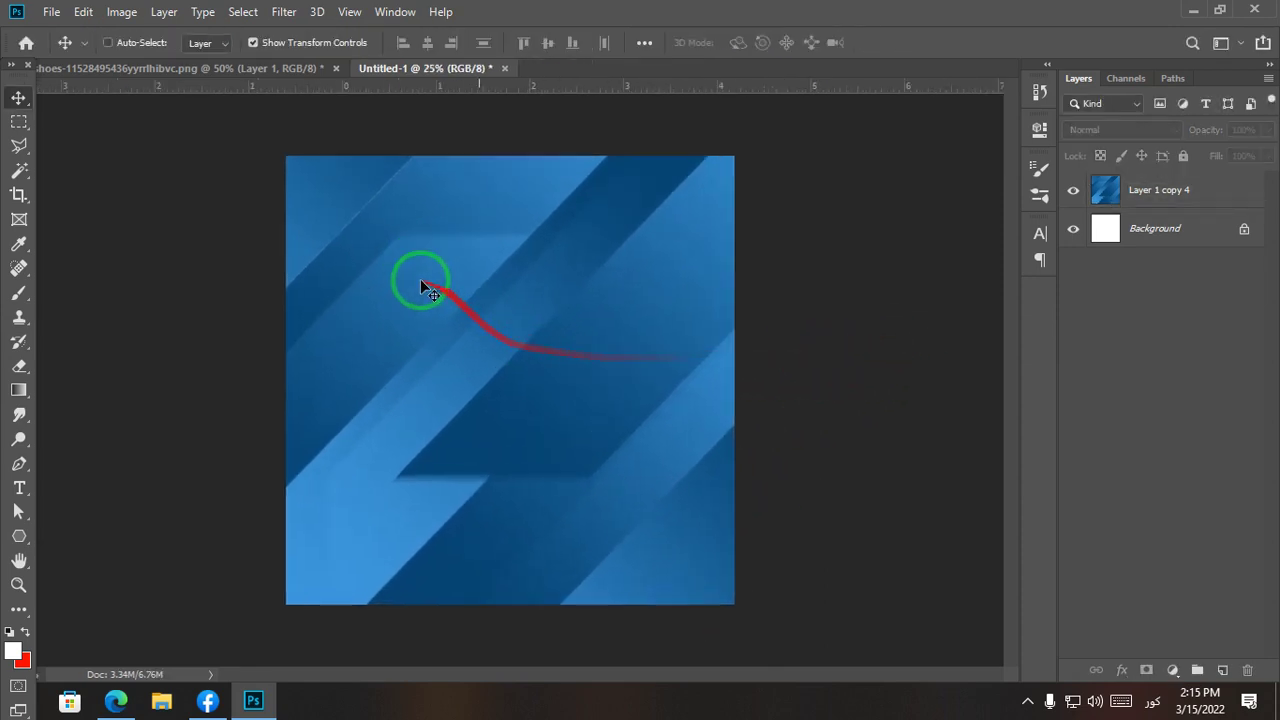
left_click(1155, 188)
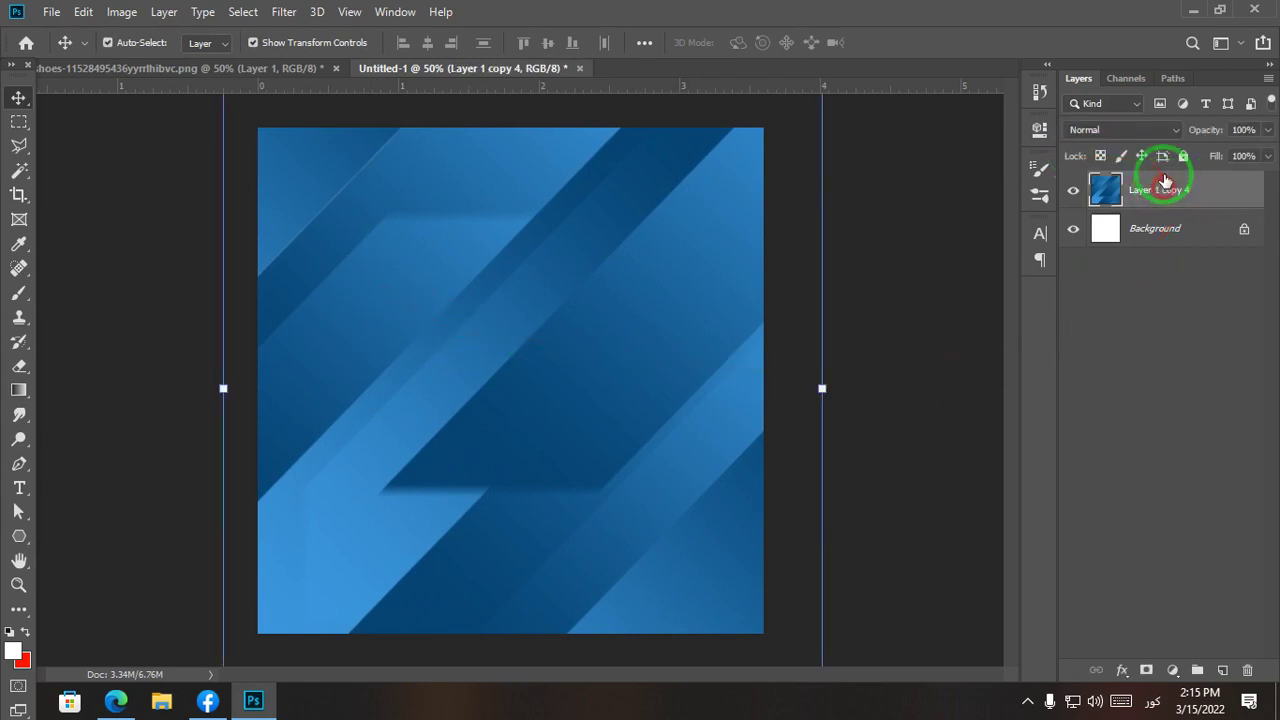
left_click(1183, 156)
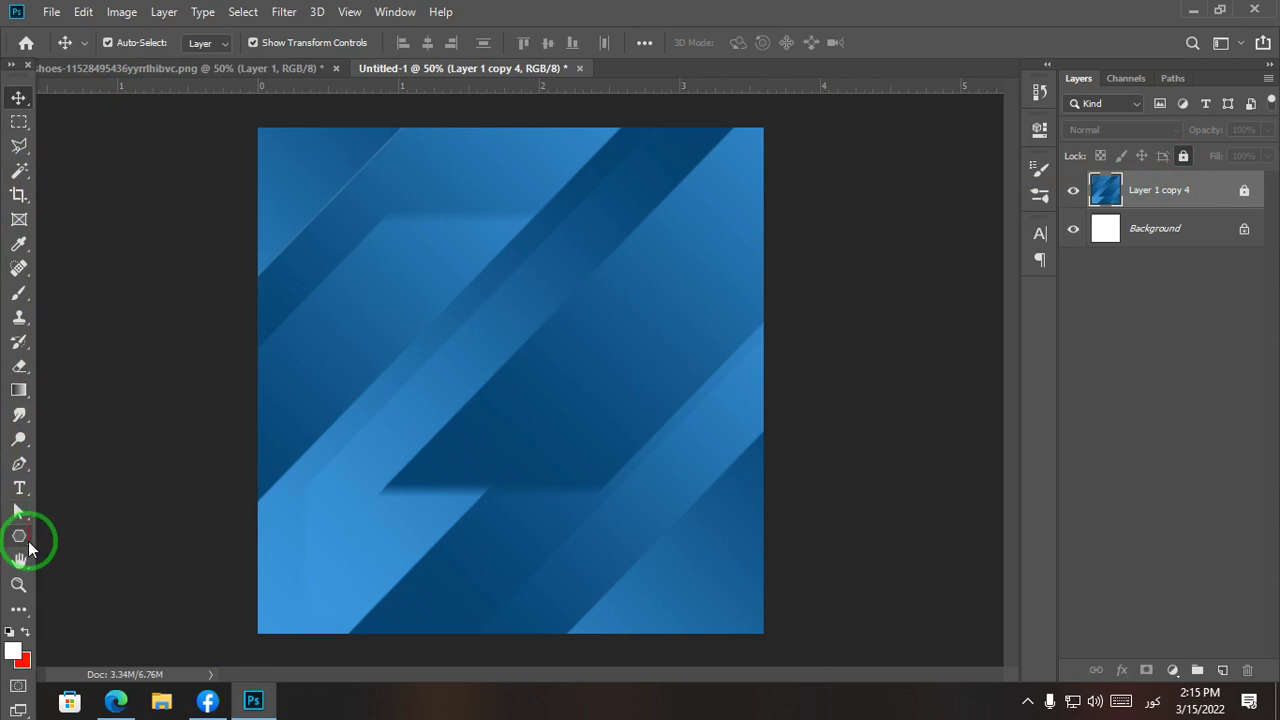
Step: Draw a rounded three-sided polygon about 579 px wide over the stripes and fill it with orange
left_click(28, 541)
left_click_drag(458, 308, 622, 495)
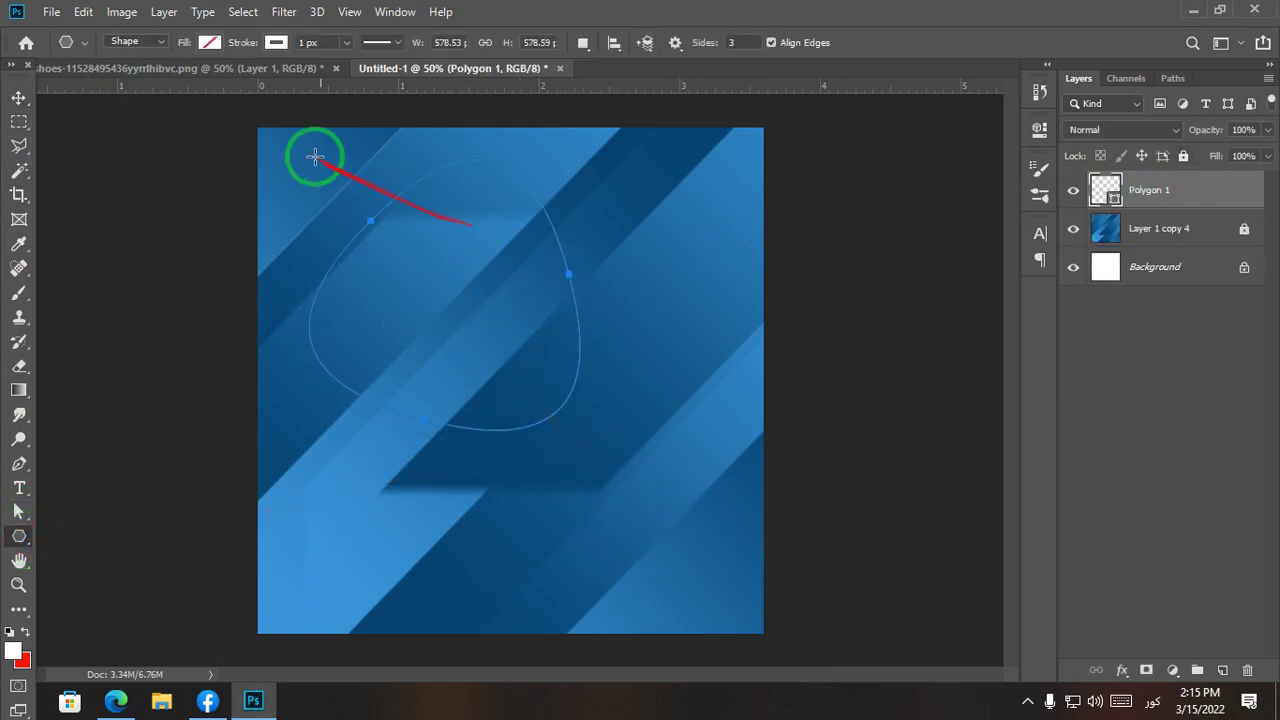
left_click(209, 43)
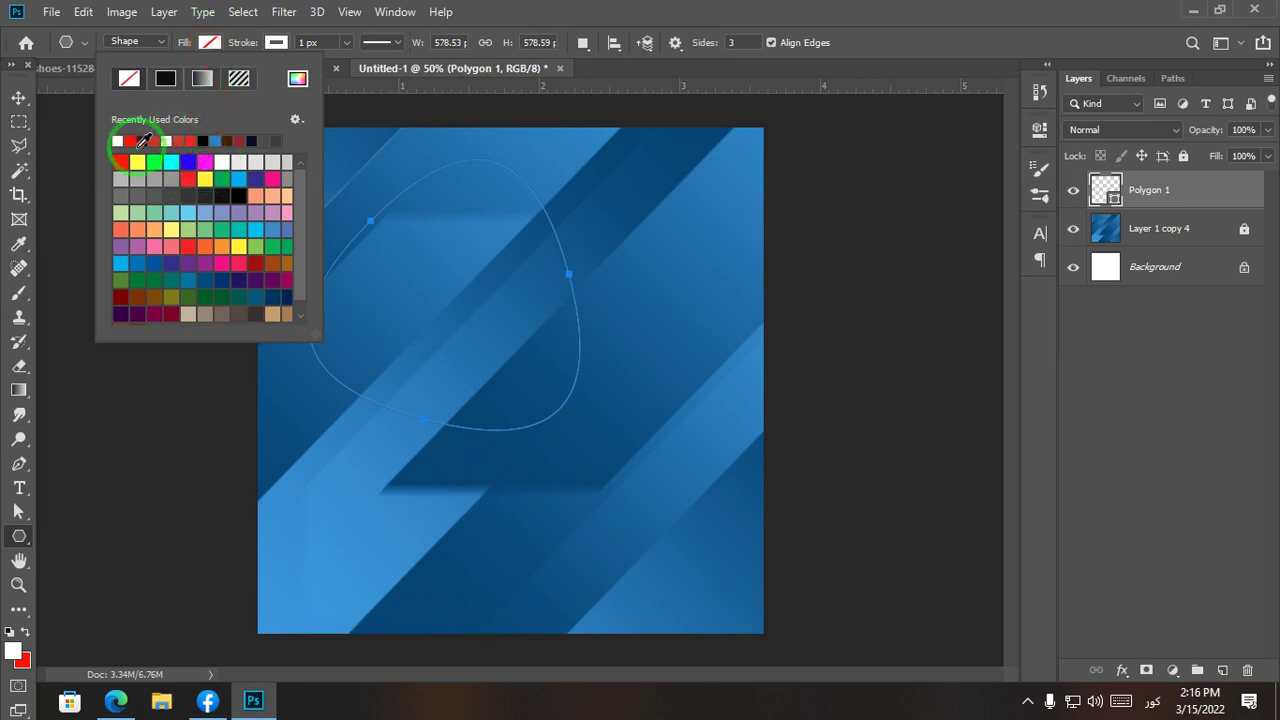
left_click(142, 139)
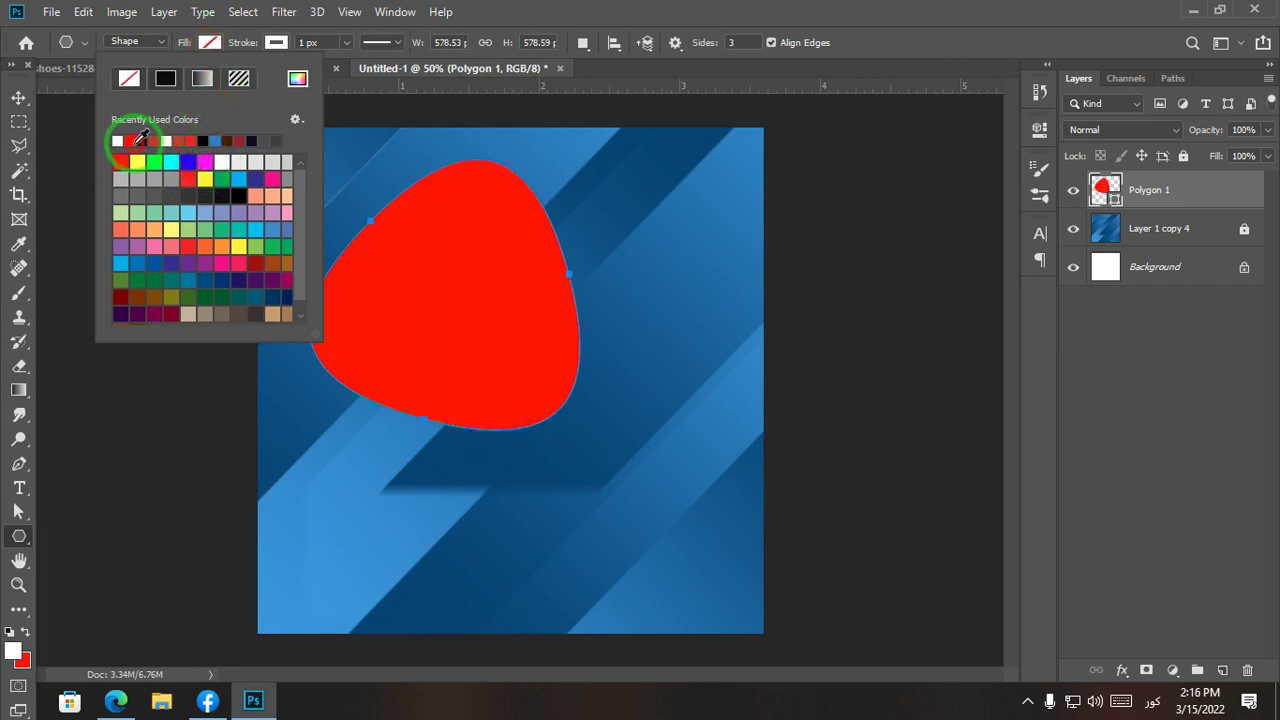
left_click(207, 245)
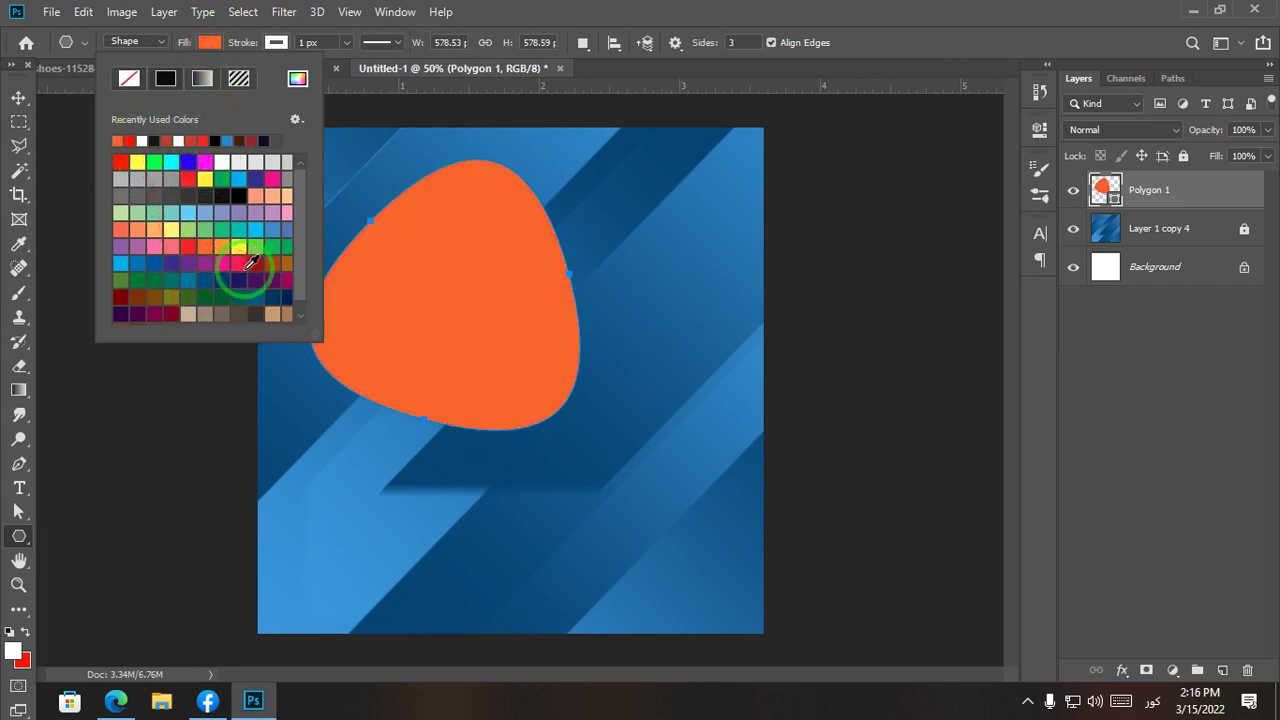
Step: Move the orange polygon to the canvas centre and rotate it so its narrow end points down, sized about 585 × 570 px
left_click(19, 97)
left_click(19, 97)
left_click_drag(443, 294, 521, 388)
left_click_drag(678, 248, 443, 237)
mouse_move(535, 431)
left_mouse_down()
mouse_move(500, 443)
mouse_move(512, 440)
left_mouse_up()
left_click(863, 371)
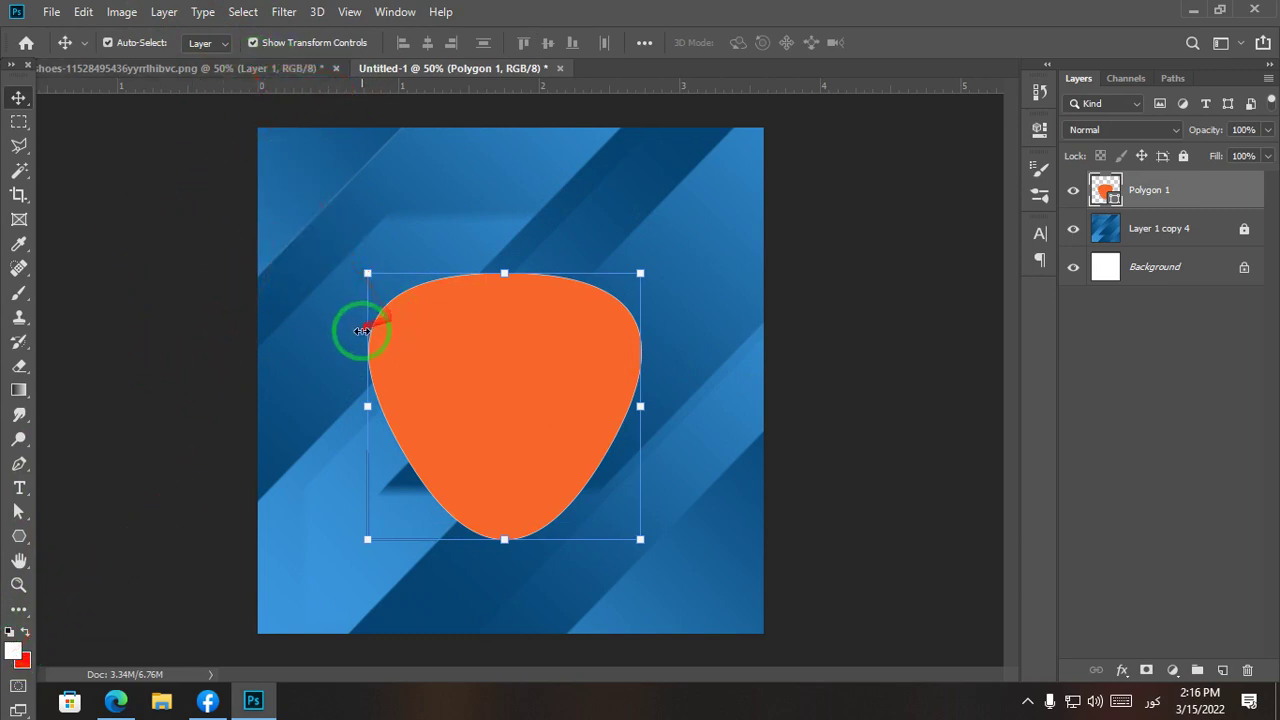
Step: Remove the stroke from the orange polygon
left_click(19, 540)
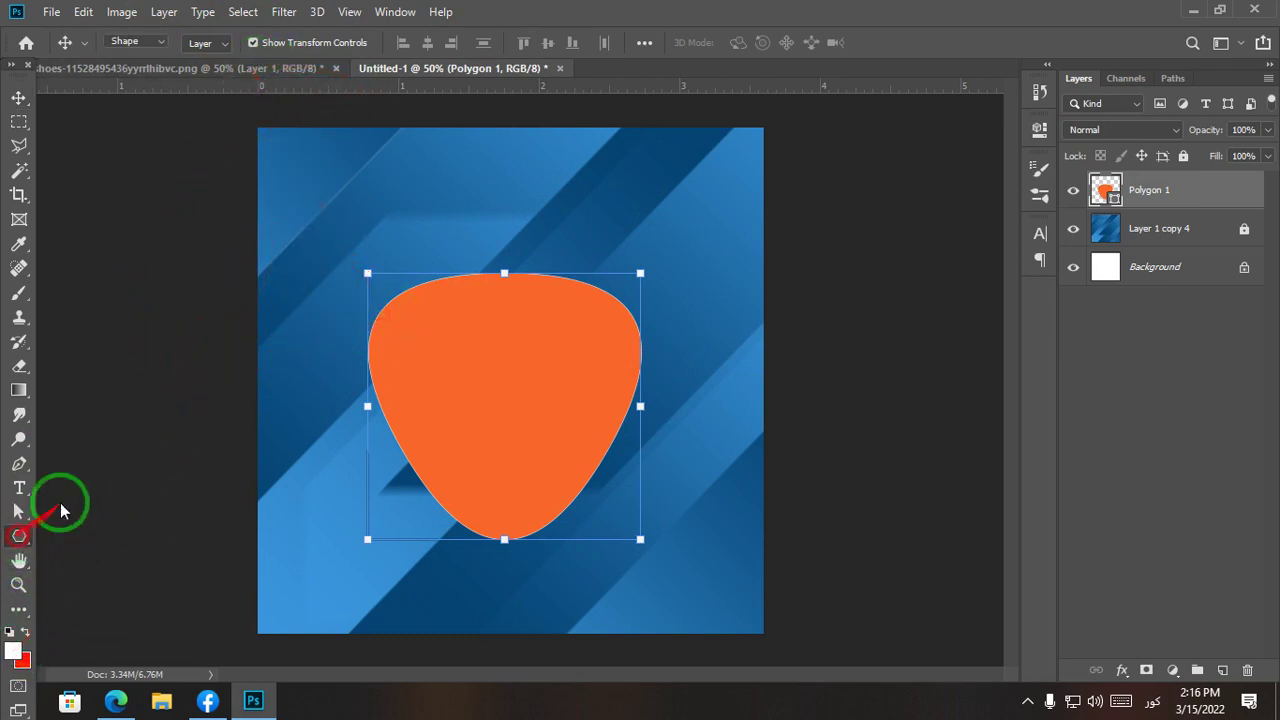
left_click(276, 44)
left_click(197, 78)
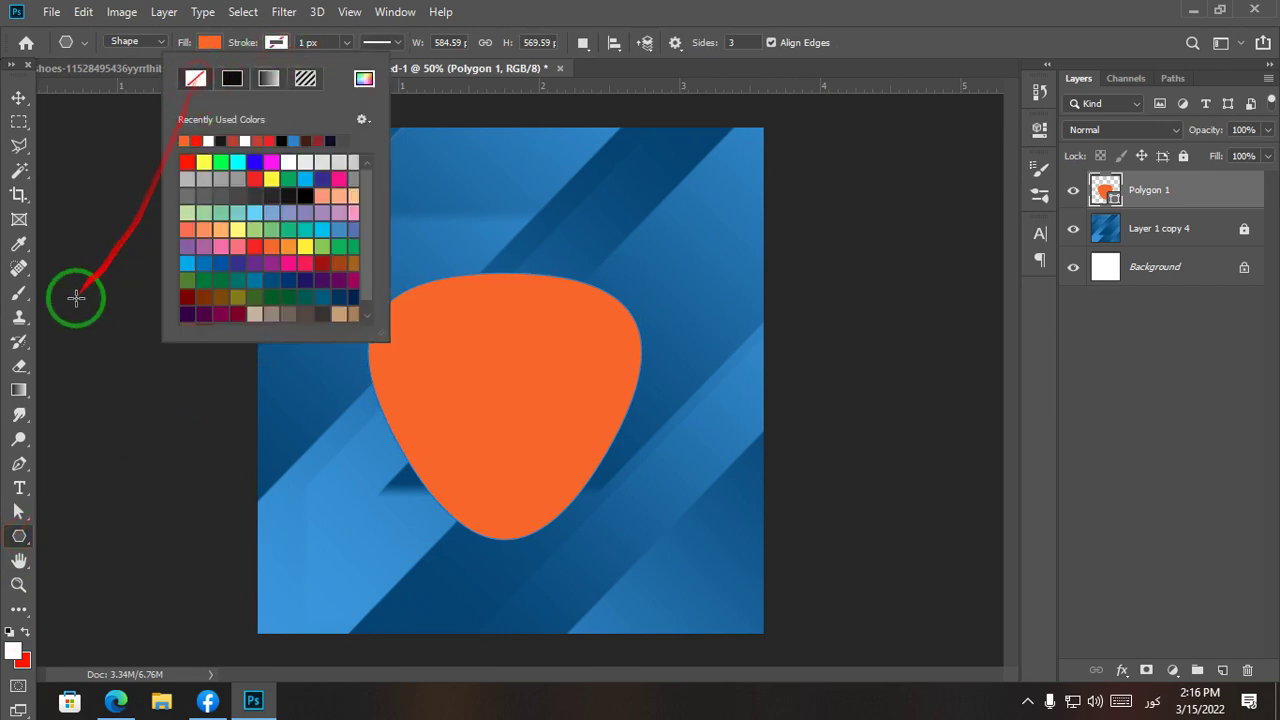
left_click(19, 97)
left_click(19, 97)
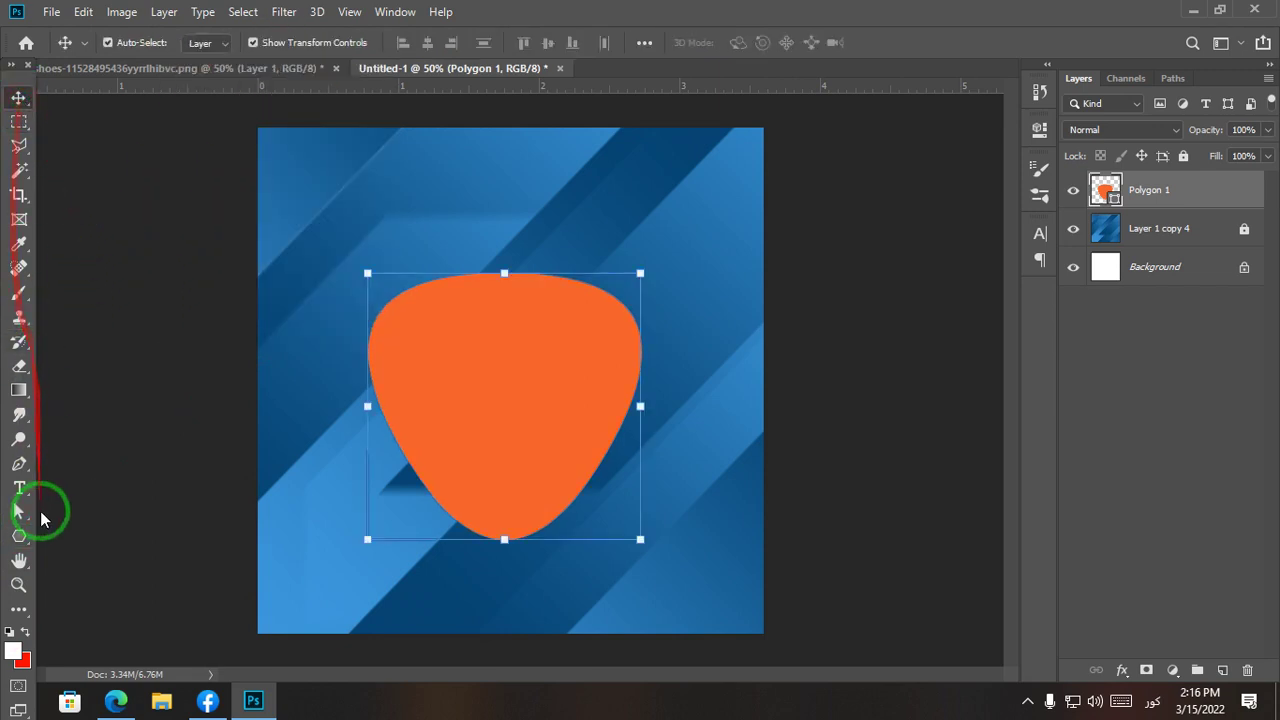
Step: Draw a second rounded three-sided polygon about 325 × 334 px at the canvas's upper-left corner, with no fill and a 7.41 px white stroke
left_click(19, 540)
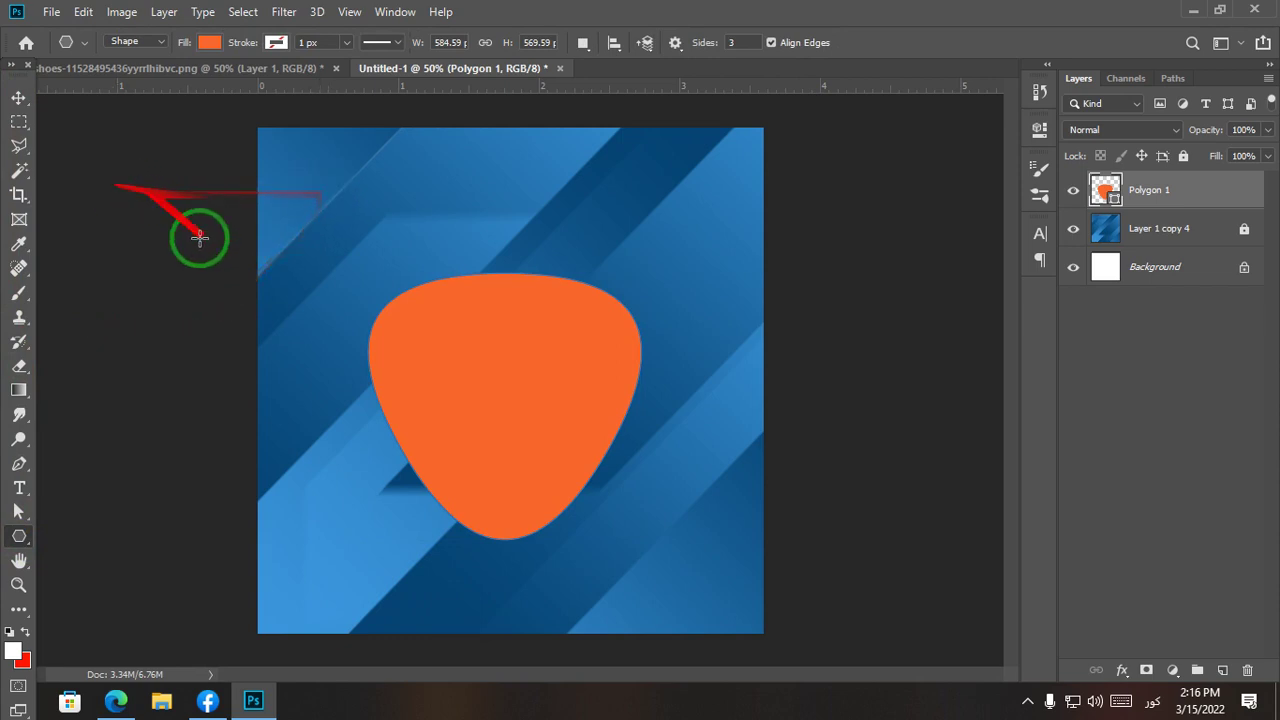
left_click_drag(297, 185, 371, 294)
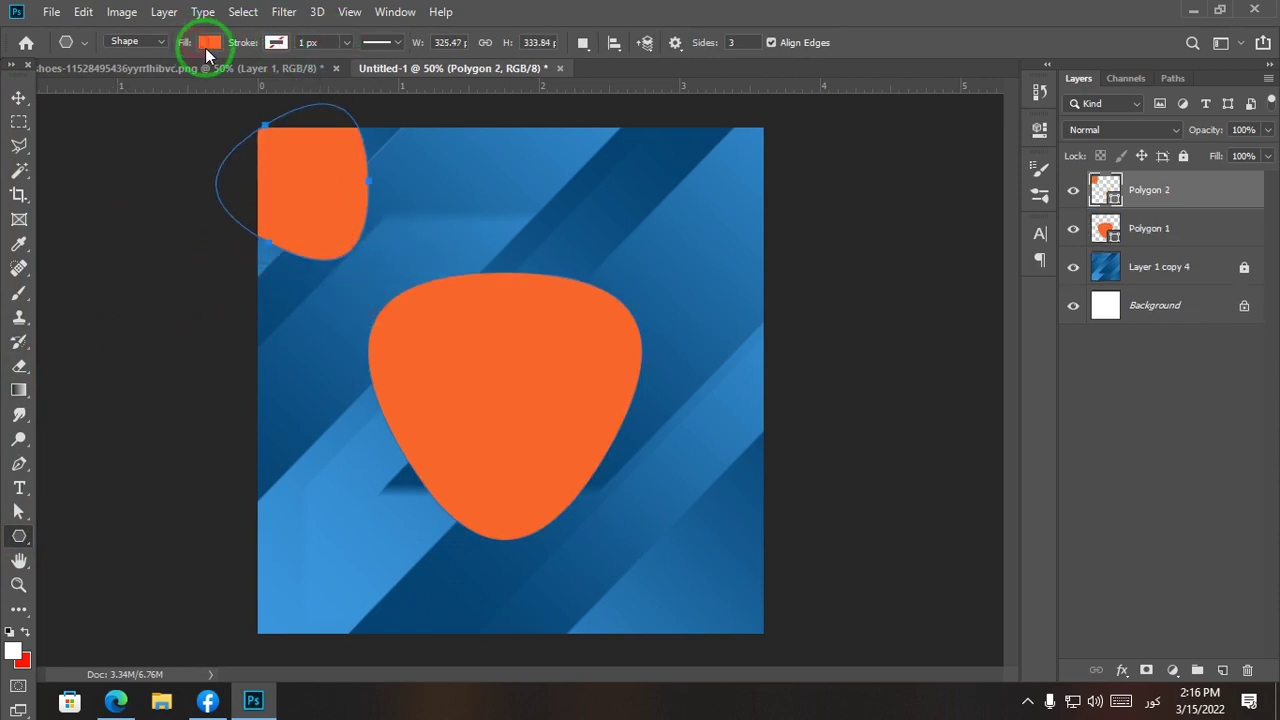
left_click(207, 48)
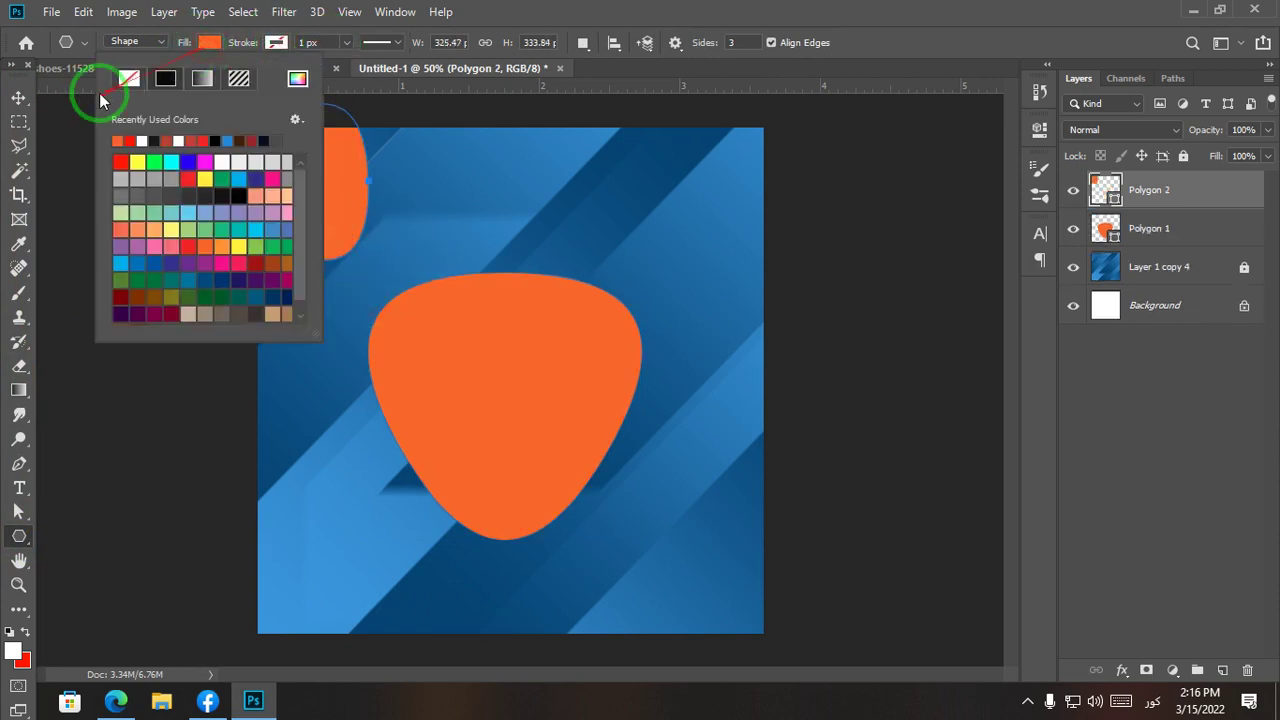
left_click(279, 43)
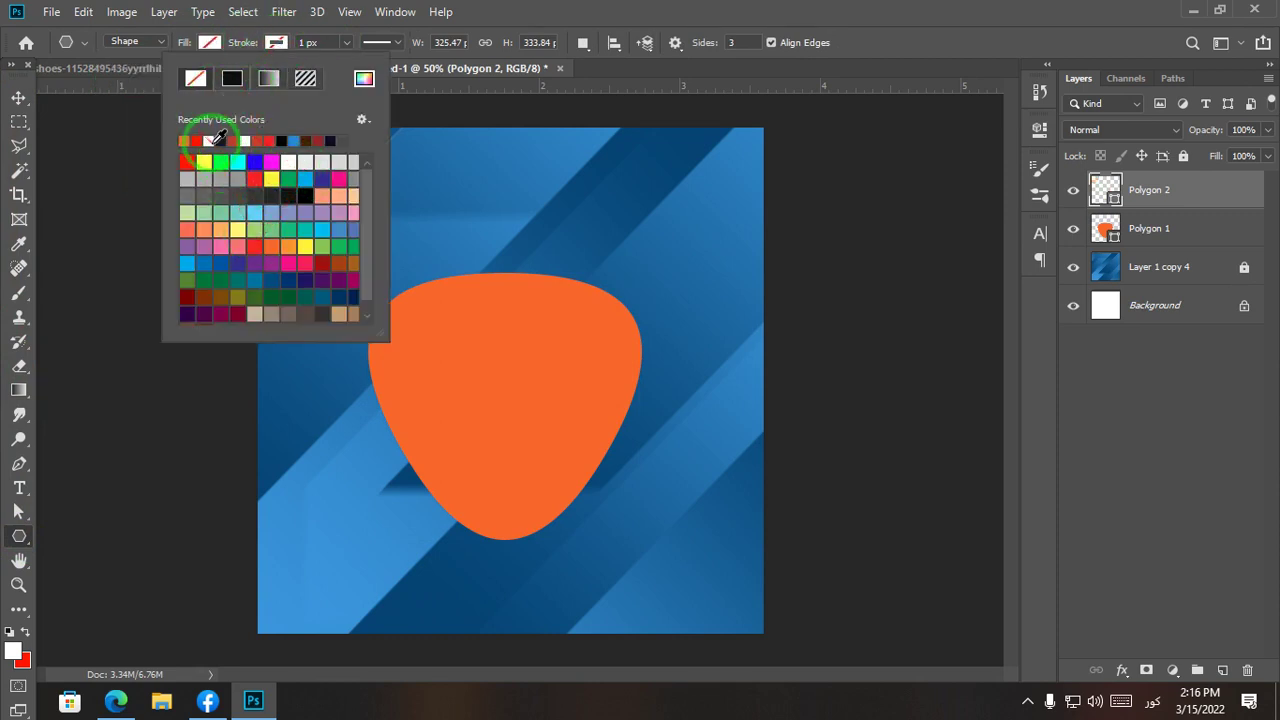
left_click(347, 42)
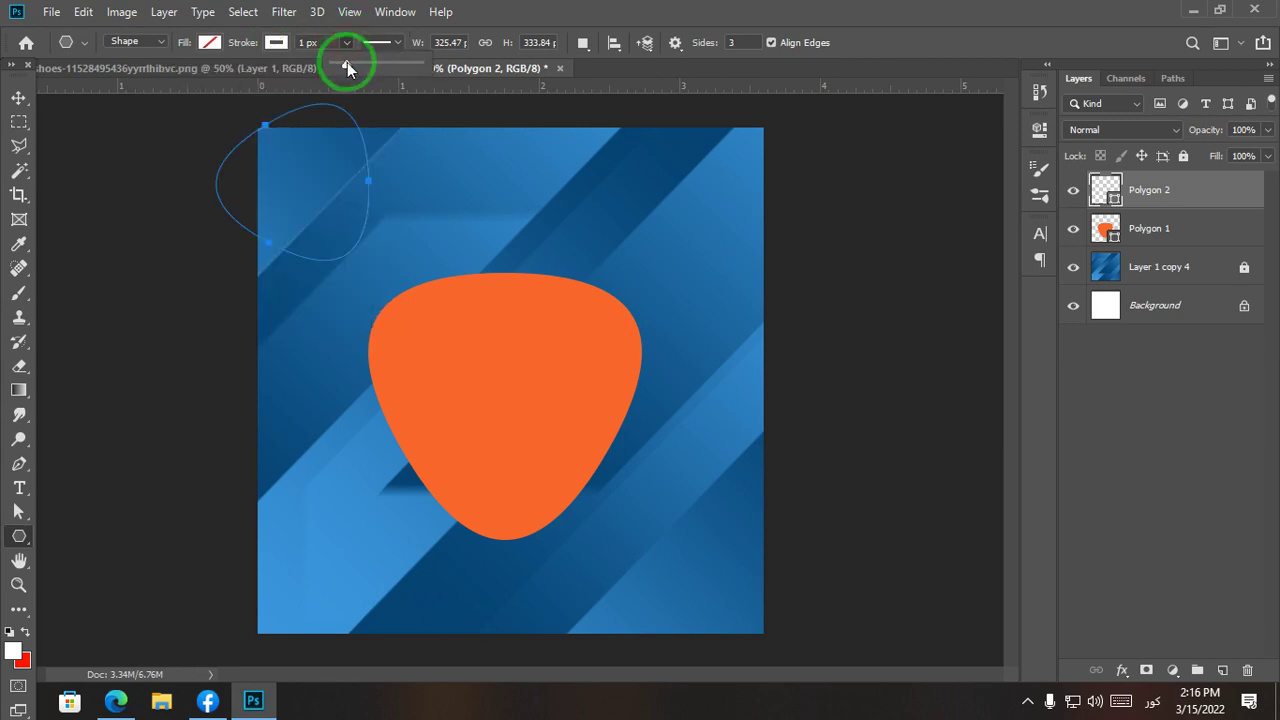
left_click_drag(347, 62, 349, 62)
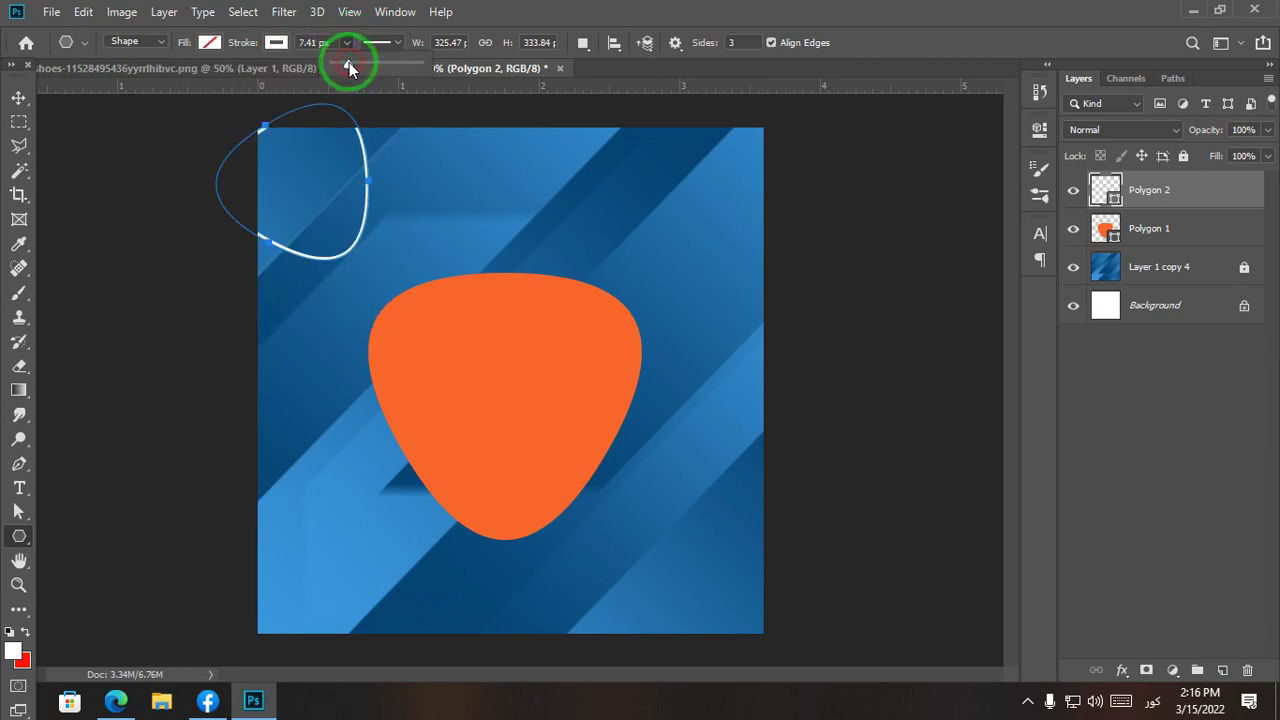
Step: Move the white outline polygon over the orange shape and scale it to about 176%, overlapping the shape at an offset
left_click(19, 98)
left_click_drag(335, 261, 492, 482)
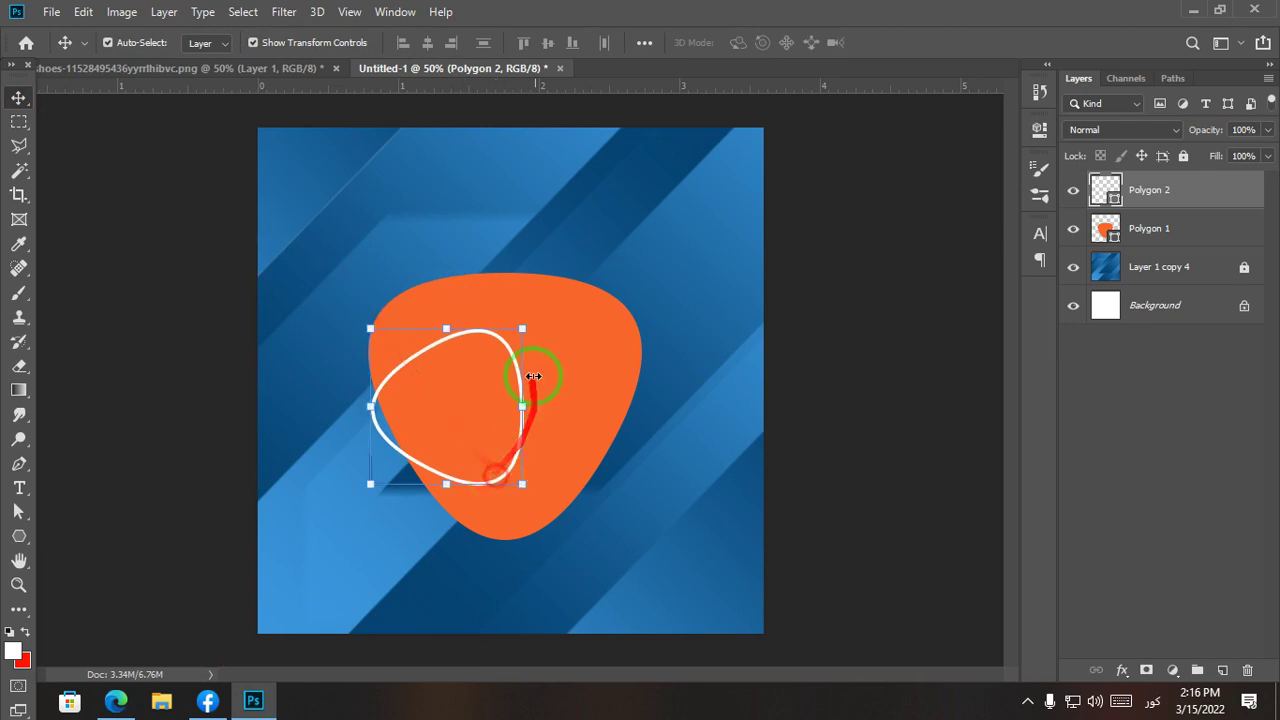
left_click_drag(513, 320, 672, 242)
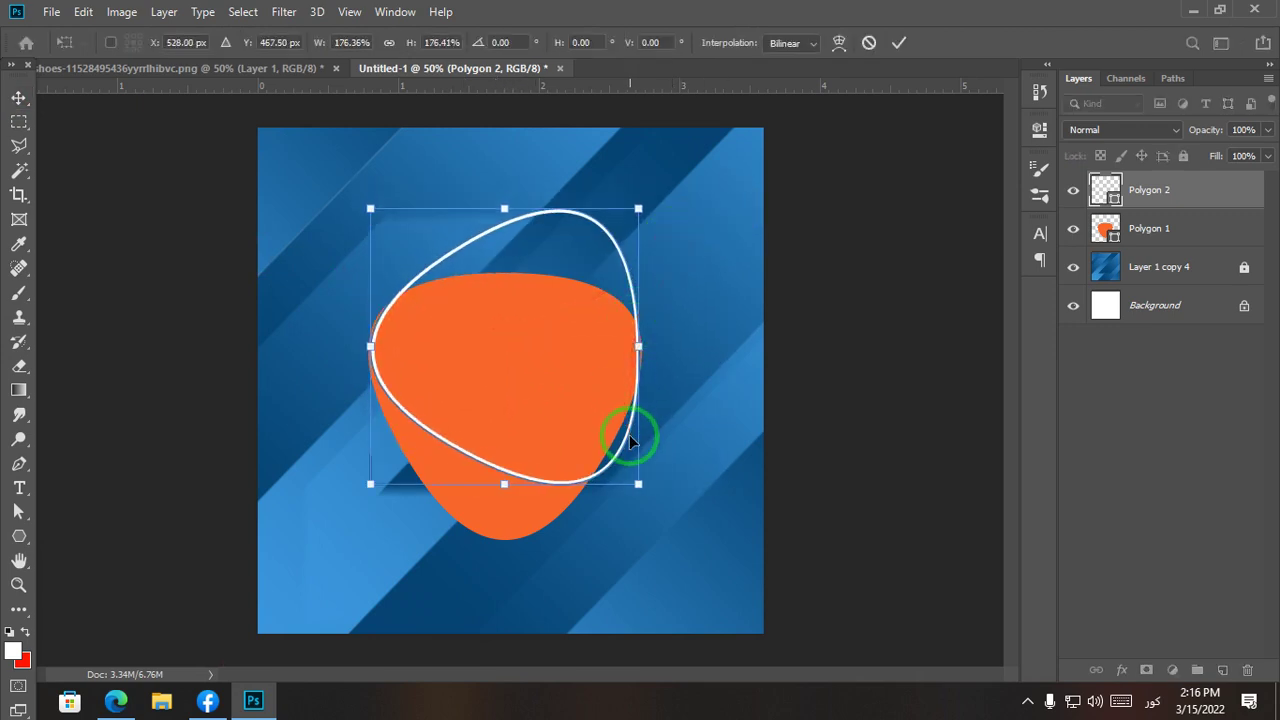
left_click_drag(630, 440, 610, 495)
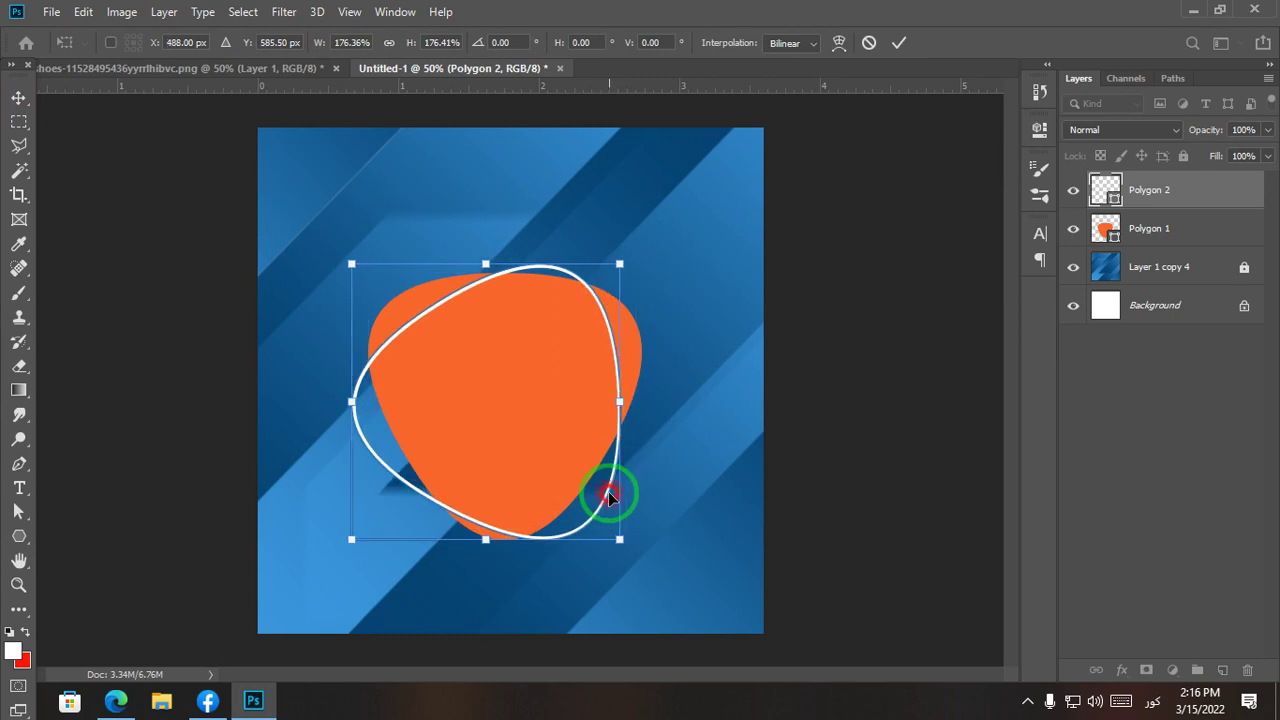
left_click(863, 429)
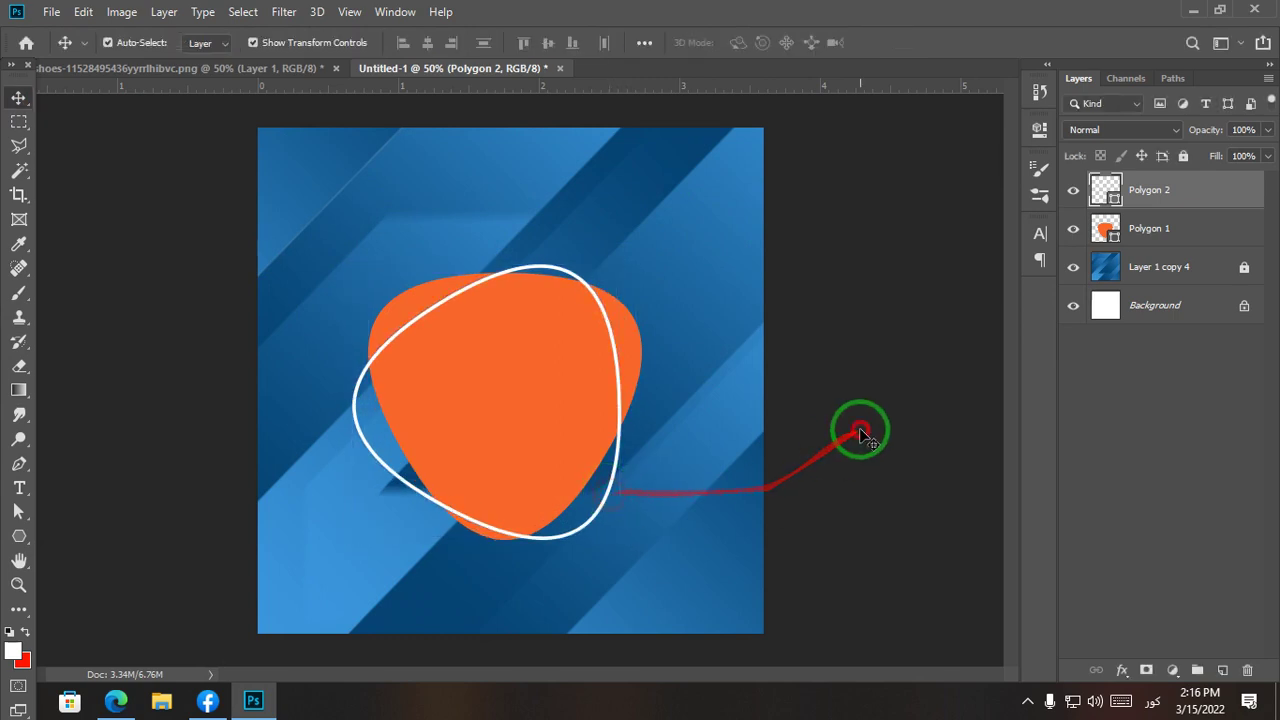
Step: Nudge both polygons slightly together, and shift the white outline a little up and right against the orange shape
left_click(604, 504, "shift")
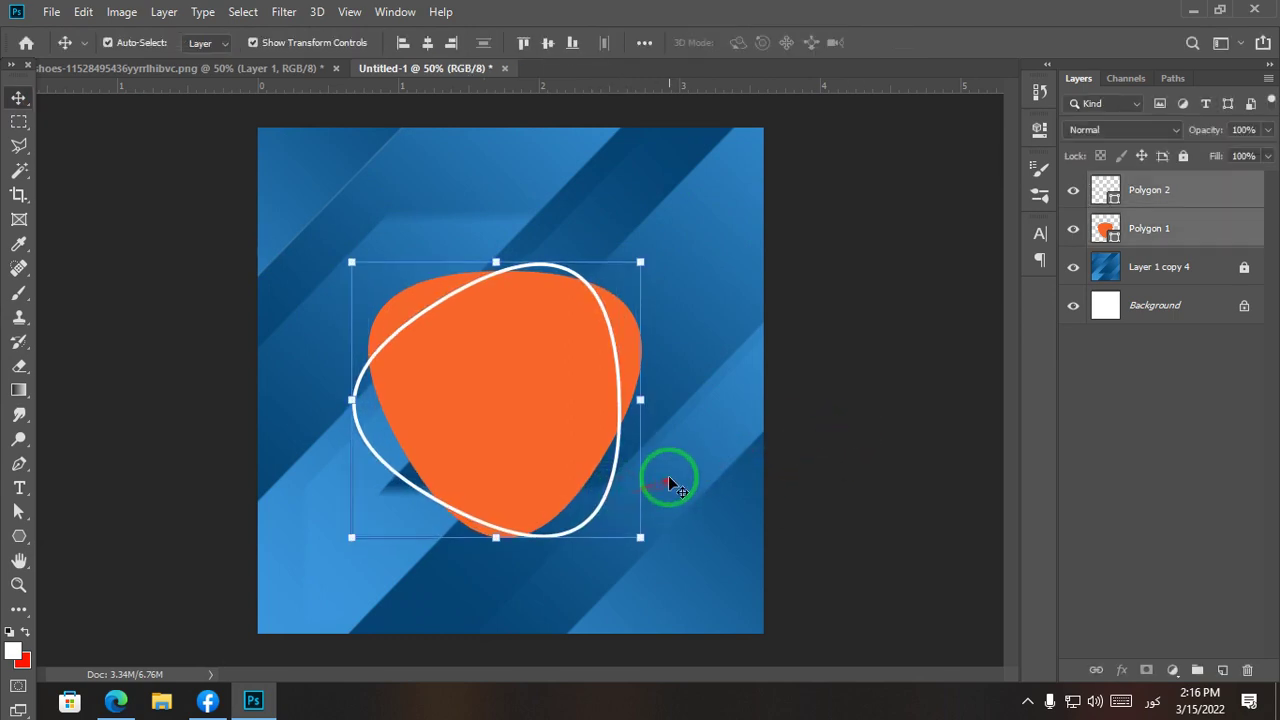
left_click(866, 423)
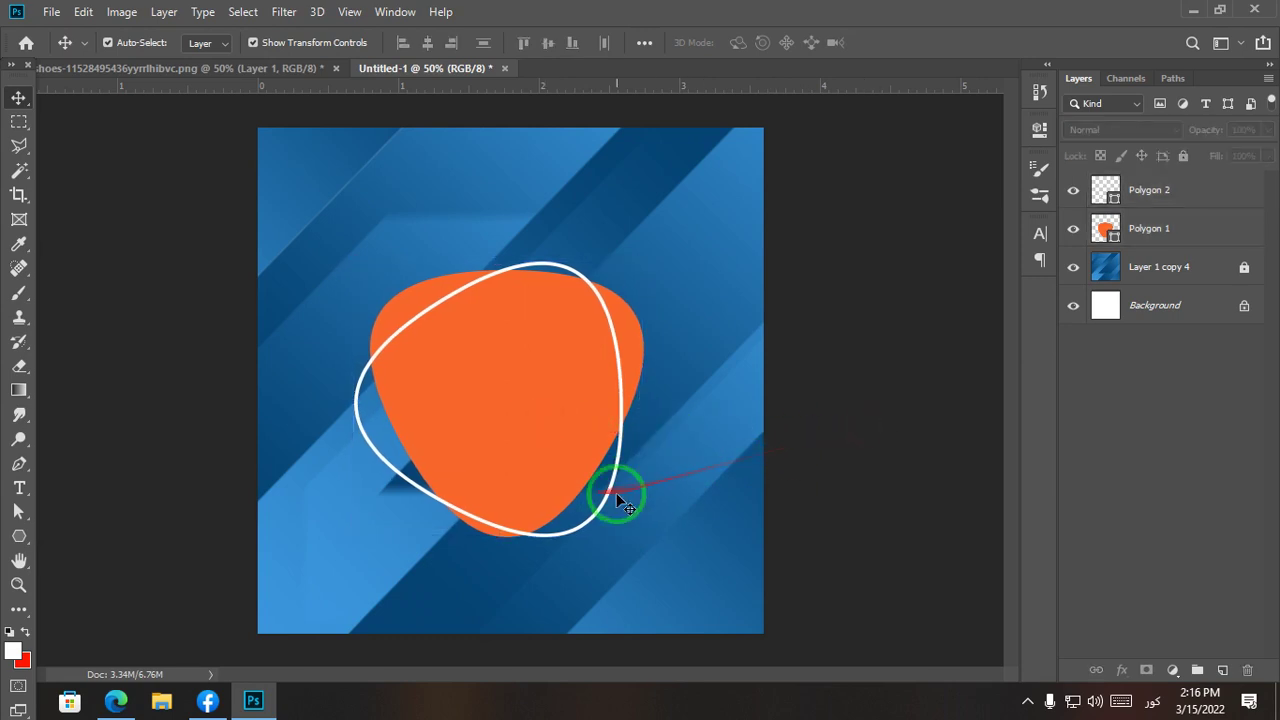
key("ctrl+plus")
left_click_drag(500, 489, 466, 391)
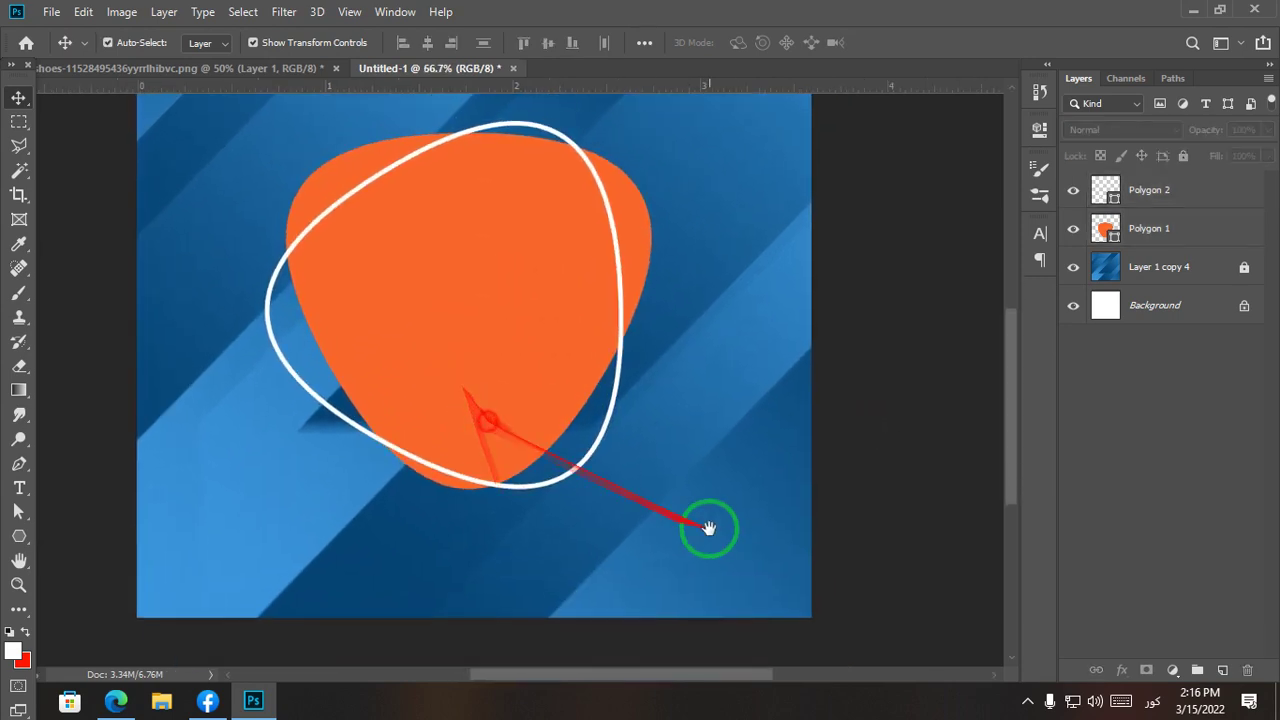
left_click(591, 457, "ctrl")
left_click_drag(591, 460, 838, 400)
left_click(866, 383)
key("ctrl+minus")
key("ctrl+minus")
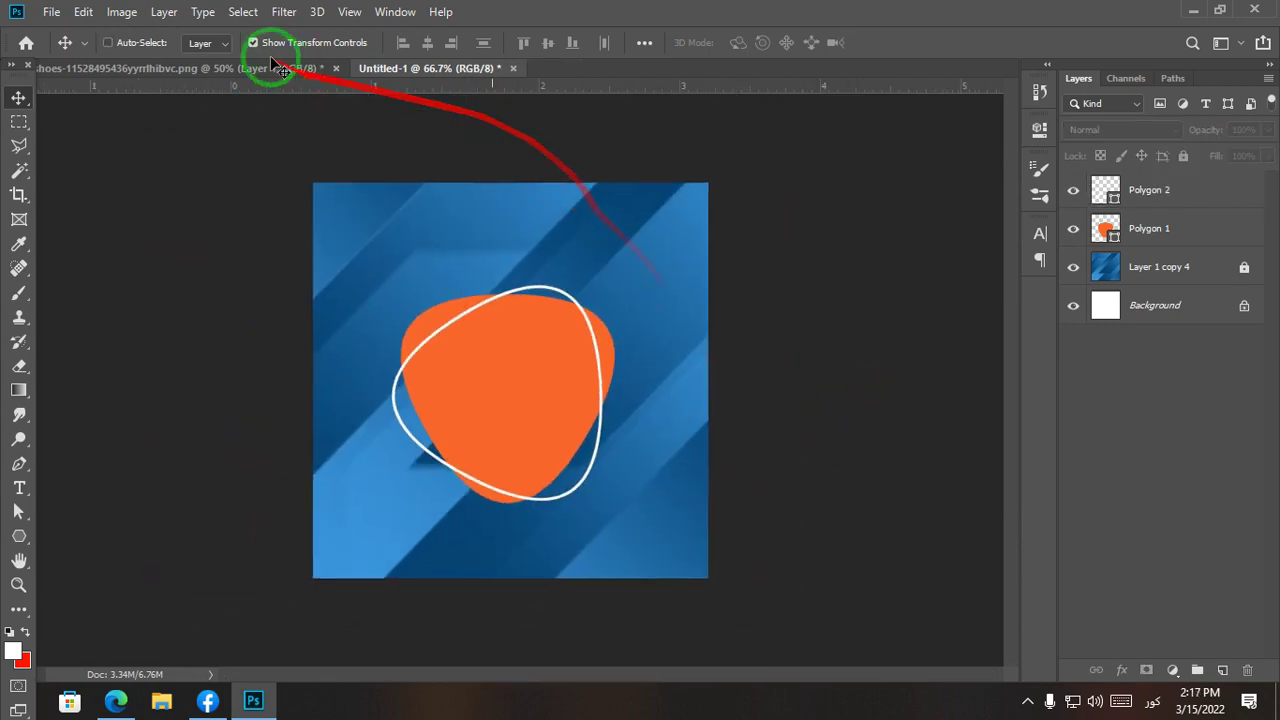
Step: Bring the shoe from the shoes PNG document into the design, place it over the polygons and rotate it -8.85°
left_click(256, 68)
left_click_drag(487, 414, 531, 372)
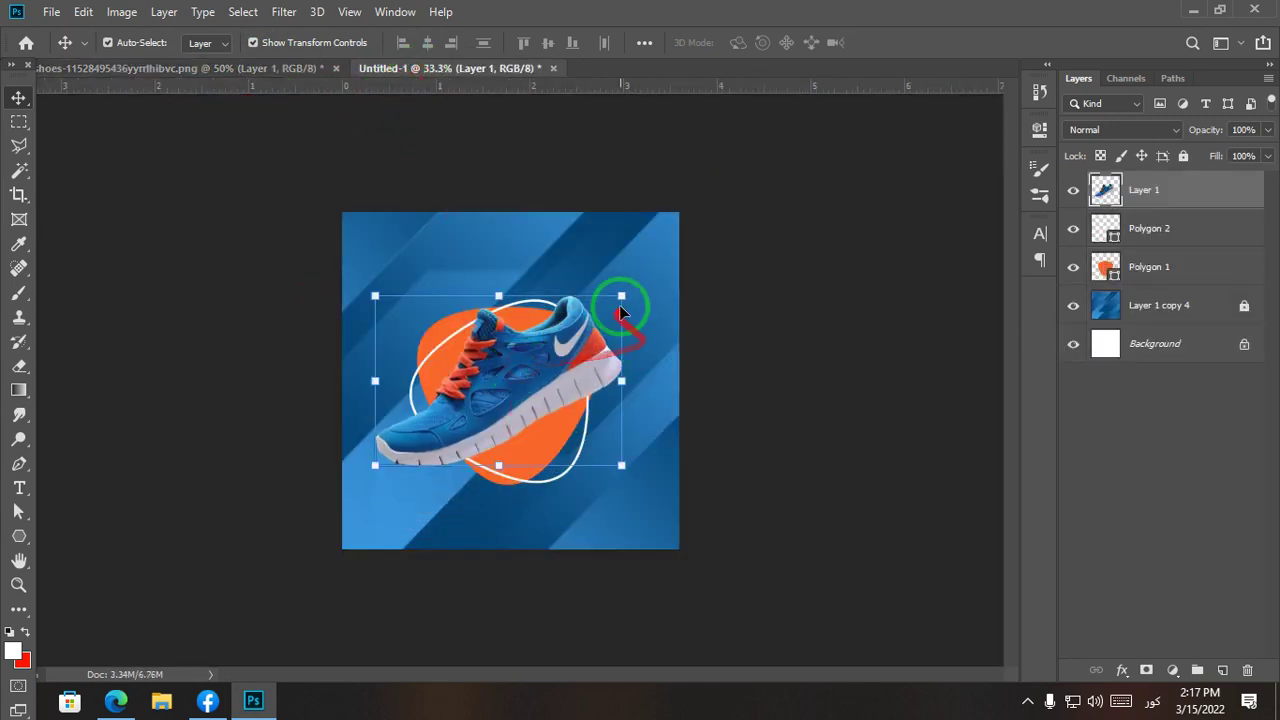
mouse_move(634, 287)
left_mouse_down()
mouse_move(634, 251)
mouse_move(626, 266)
left_mouse_up()
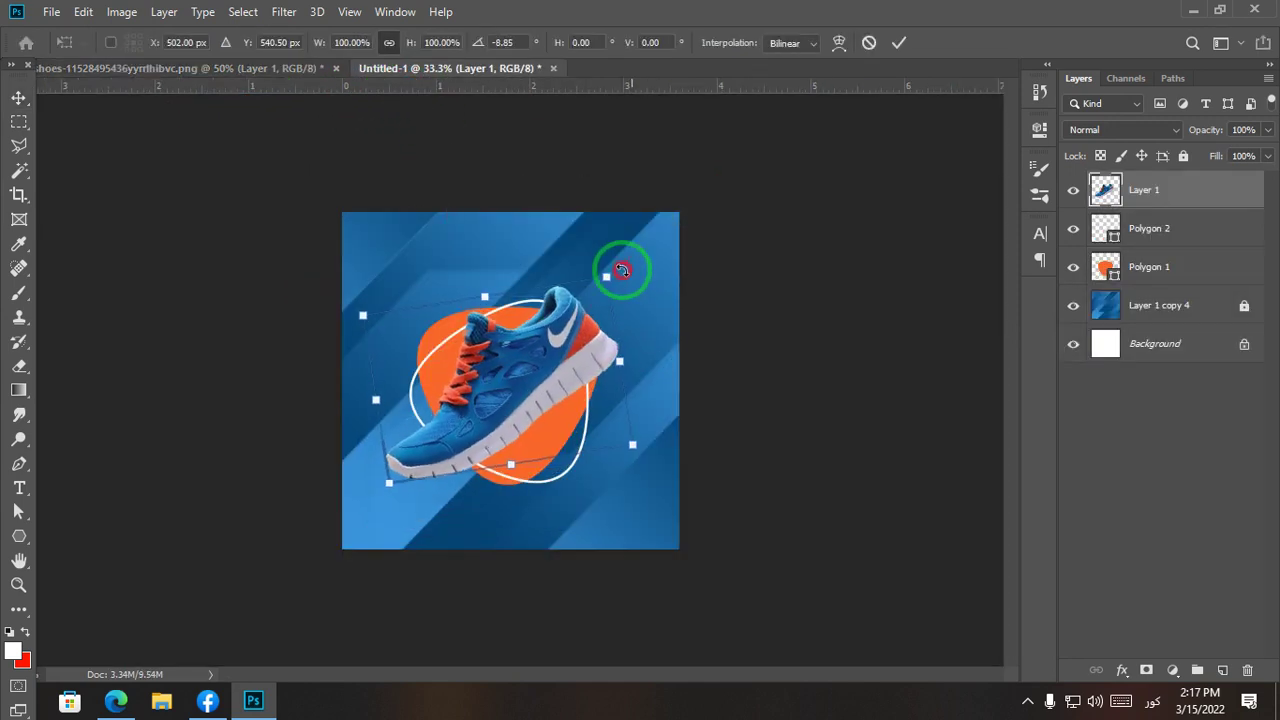
left_click(762, 430)
Step: Rotate the orange polygon 18.29° and move it slightly down and left behind the shoe
key("ctrl+plus")
key("ctrl+plus")
left_click_drag(384, 500, 320, 441)
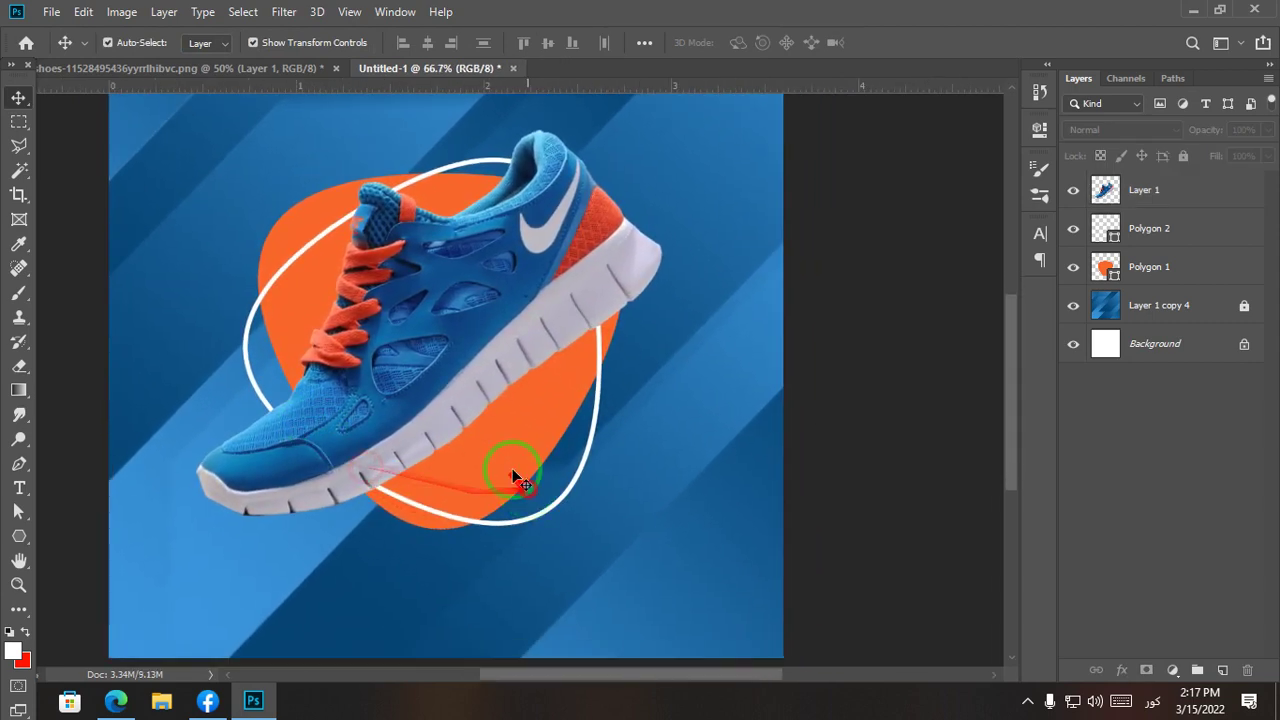
left_click(497, 449, "ctrl")
left_click_drag(638, 533, 571, 591)
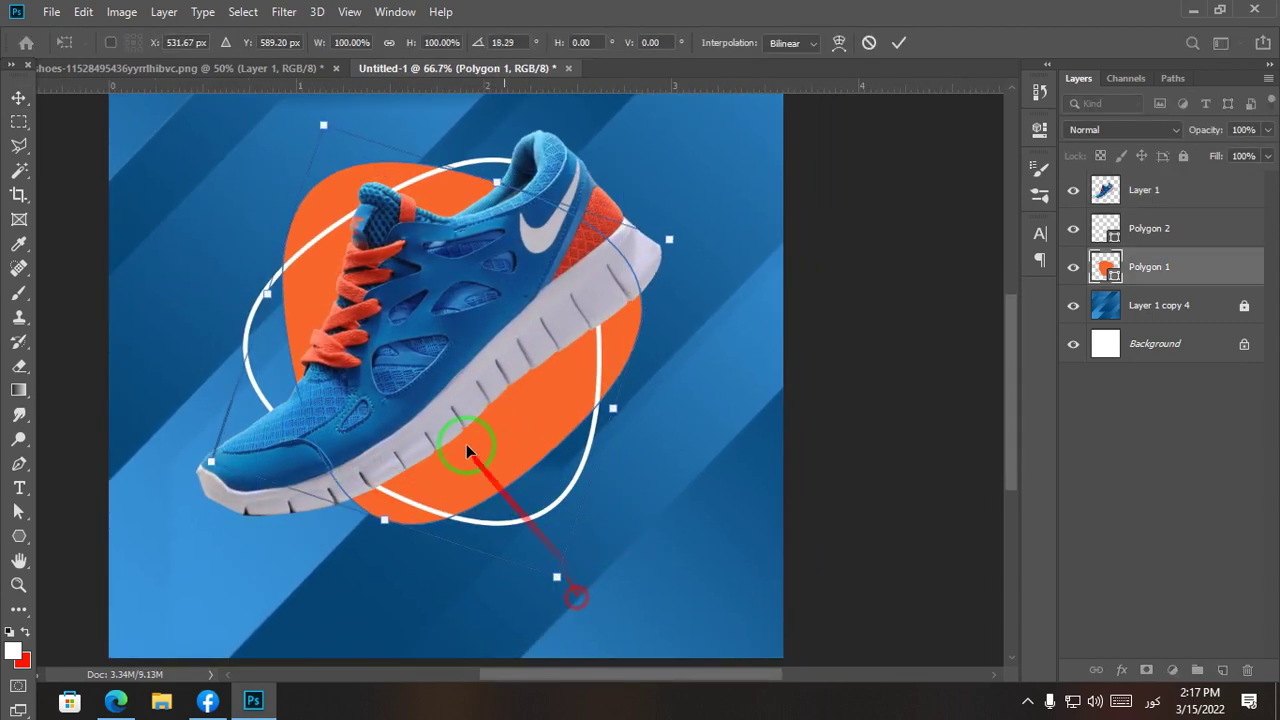
left_click_drag(466, 444, 452, 418)
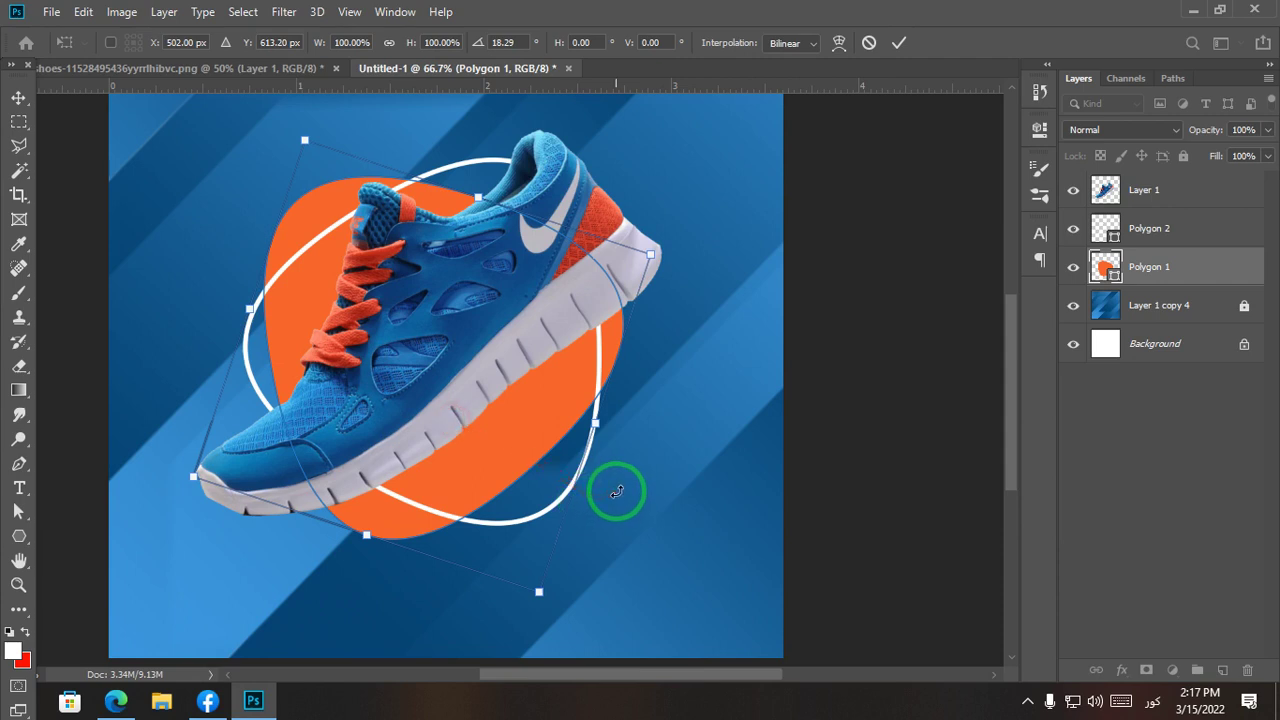
key("Return")
mouse_move(450, 470)
left_mouse_down()
mouse_move(432, 469)
mouse_move(454, 470)
mouse_move(461, 493)
left_mouse_up()
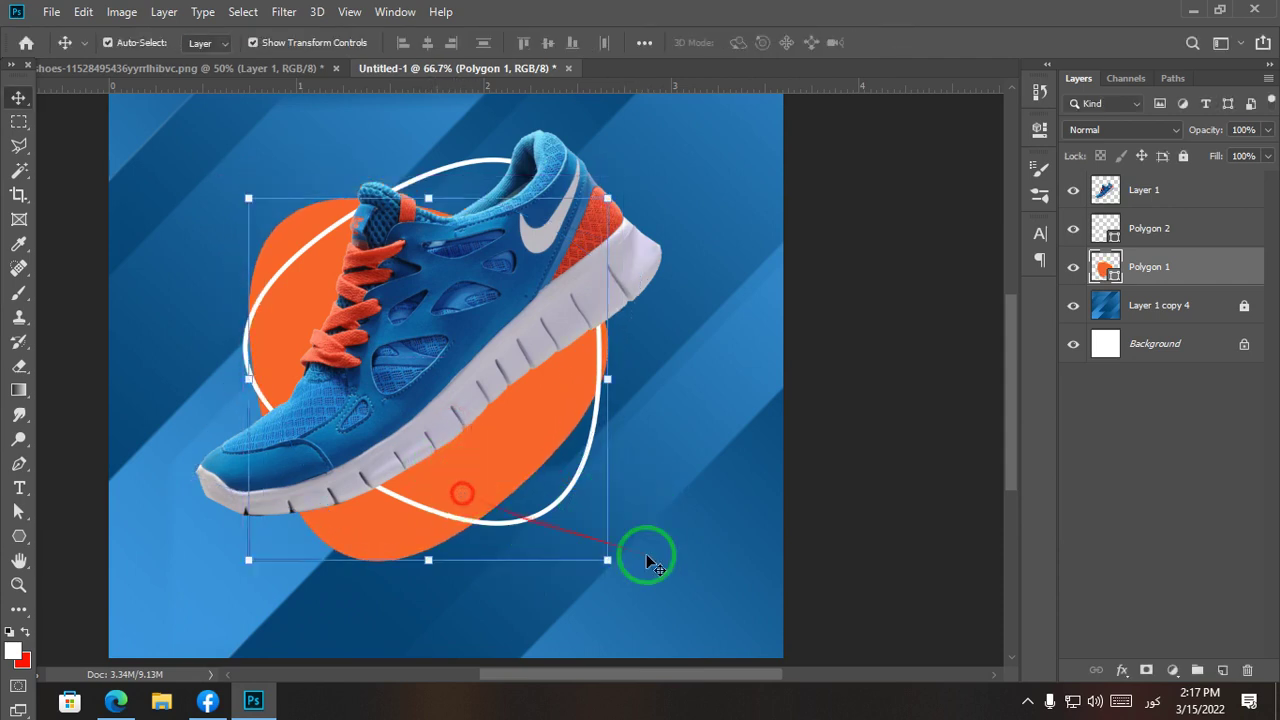
Step: Rotate the white outline polygon 37.45° and reposition it so it closely follows the orange shape with a slight offset
left_click(550, 510)
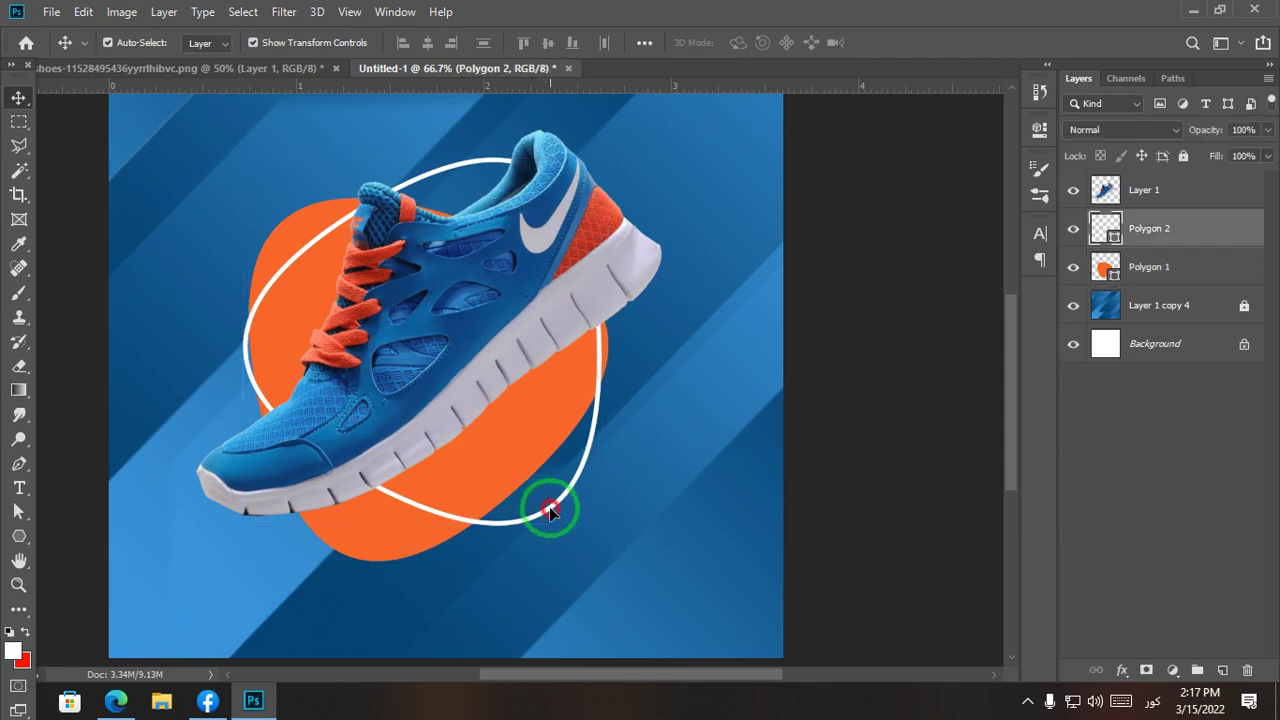
left_click_drag(550, 510, 520, 545)
mouse_move(587, 481)
left_mouse_down()
mouse_move(560, 591)
mouse_move(480, 605)
mouse_move(586, 580)
mouse_move(557, 480)
mouse_move(566, 471)
left_mouse_up()
key("Up")
key("Up")
key("Up")
key("Up")
key("Up")
key("Up")
key("Up")
key("Up")
key("Up")
key("Up")
key("Up")
key("Up")
key("Up")
key("Up")
key("Up")
key("Up")
key("Up")
key("Up")
key("Up")
key("Up")
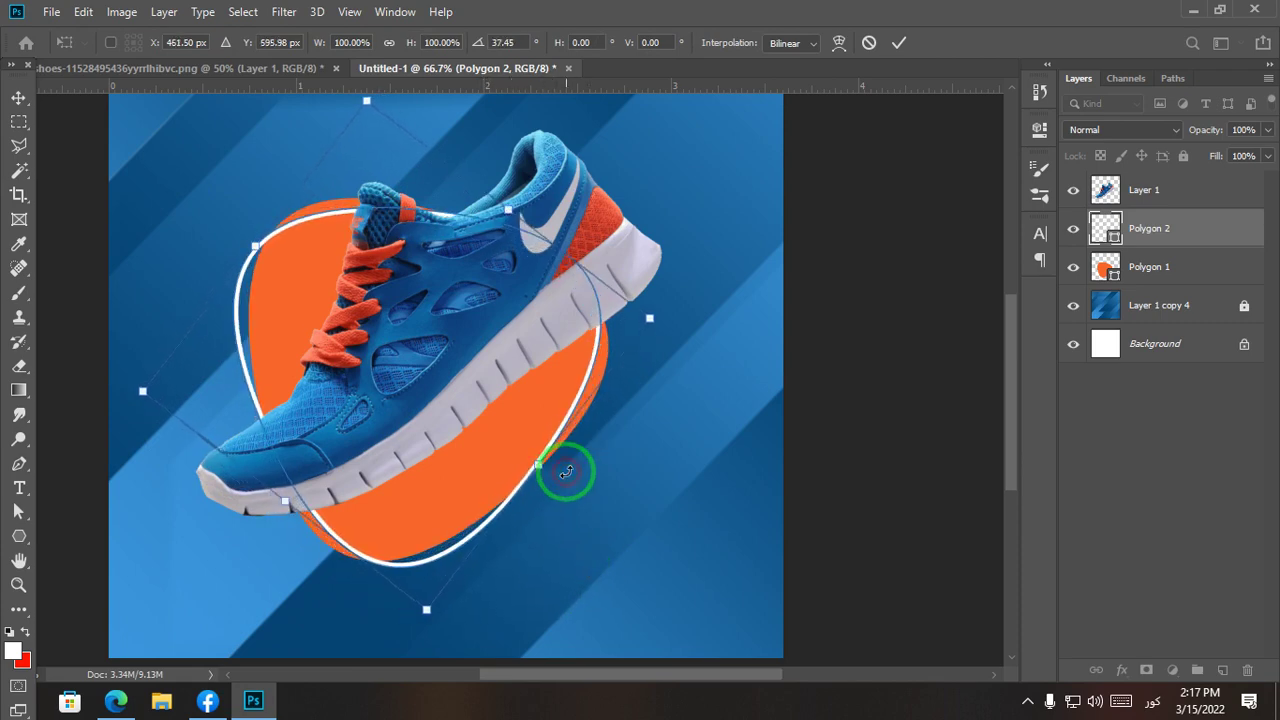
key("Right")
key("Right")
key("Return")
left_click(780, 480, "ctrl")
key("ctrl+minus")
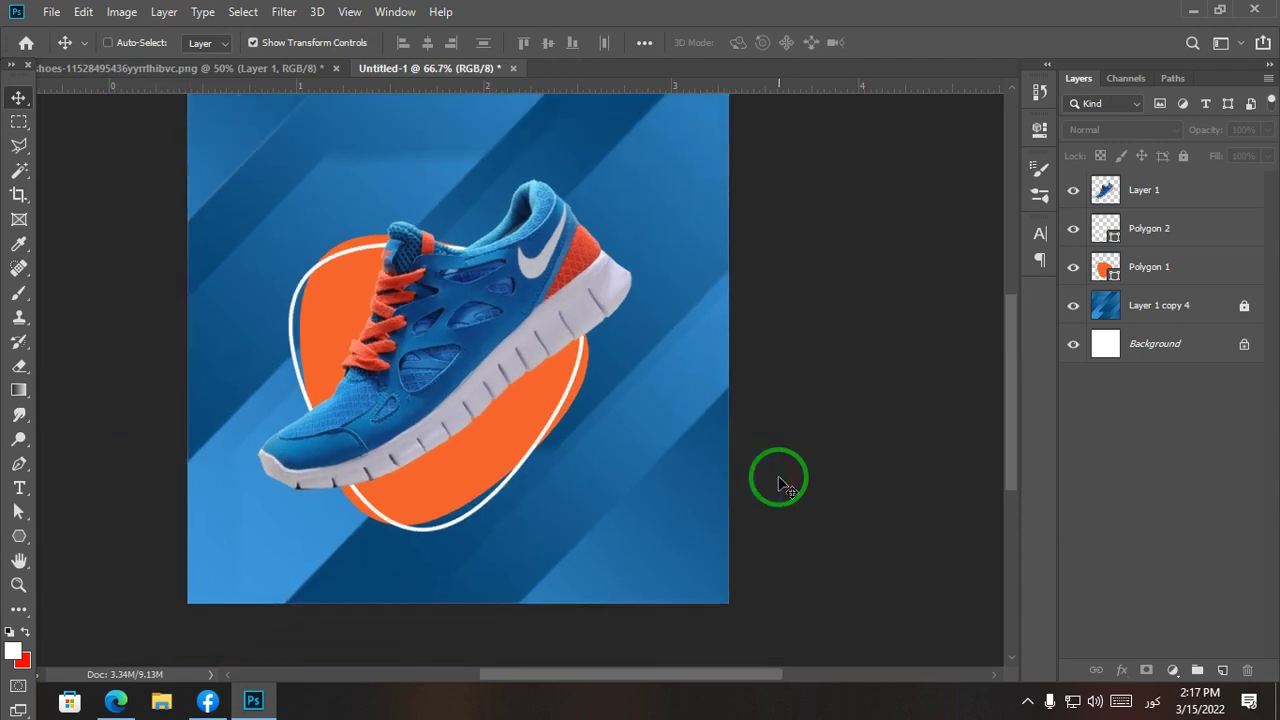
Step: Scale the shoe down slightly in proportion, keeping its toe end in place over the polygons
key("ctrl+plus")
left_click_drag(321, 499, 268, 392)
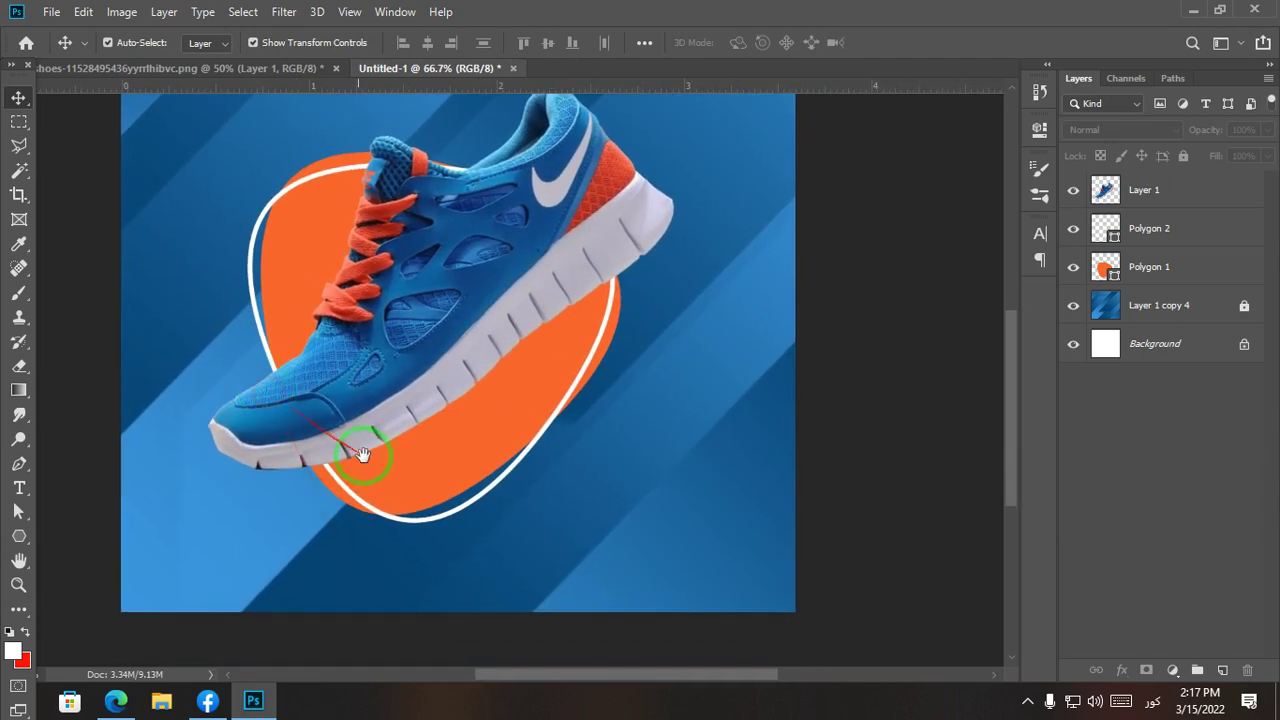
left_click_drag(390, 463, 490, 308)
left_click(590, 356)
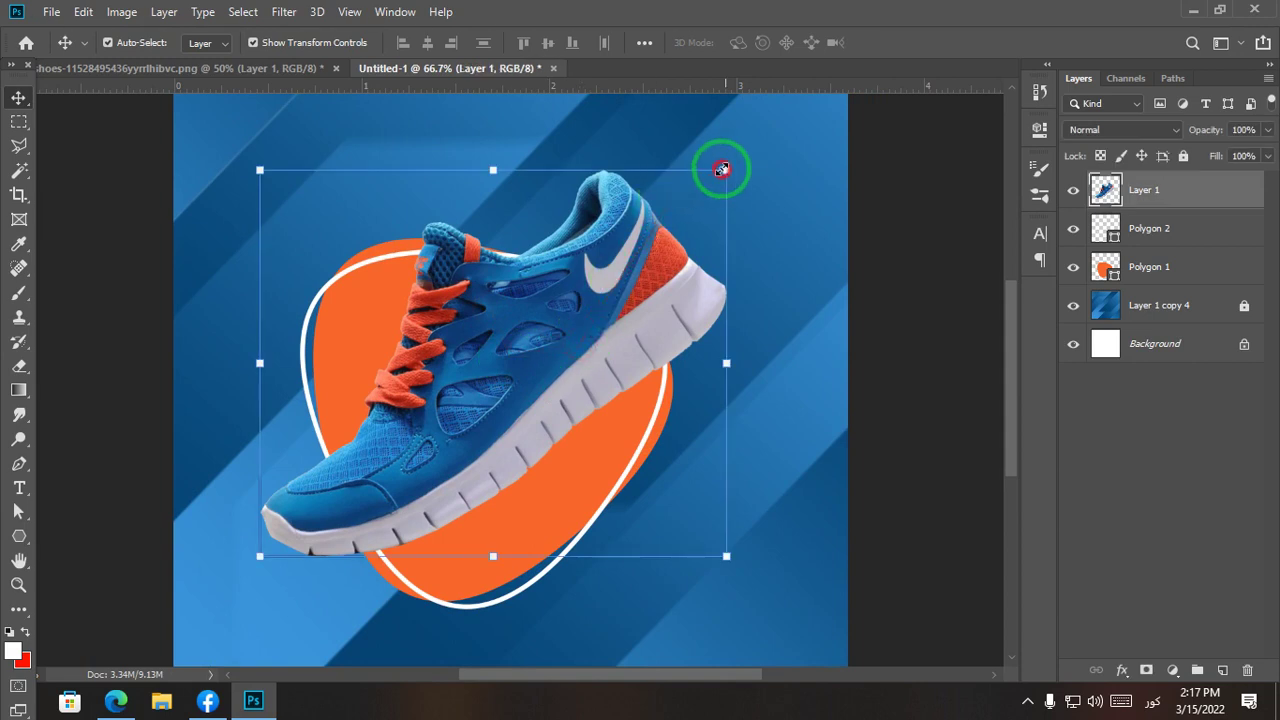
left_click_drag(722, 170, 681, 205)
key("Return")
Step: Duplicate the shoe slightly down and right, and turn the copy black with a Hue/Saturation lightness of -100
left_click_drag(568, 407, 541, 333)
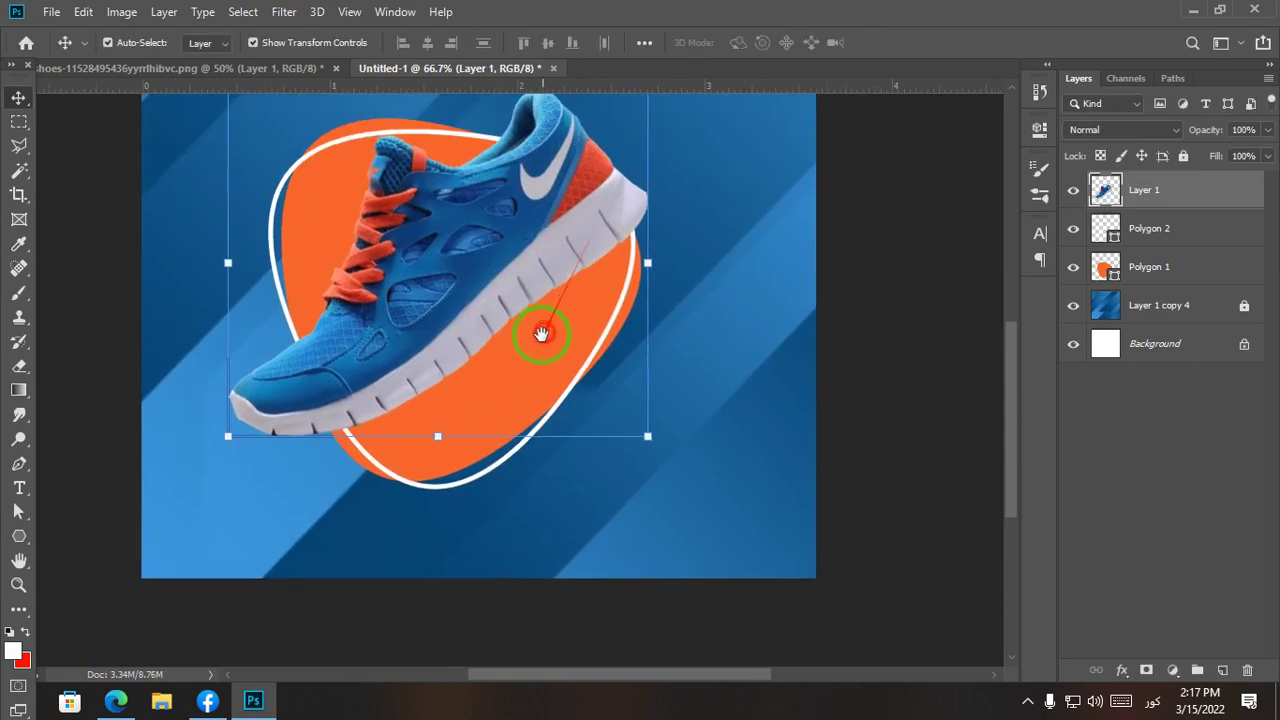
left_click_drag(422, 327, 455, 322, "alt")
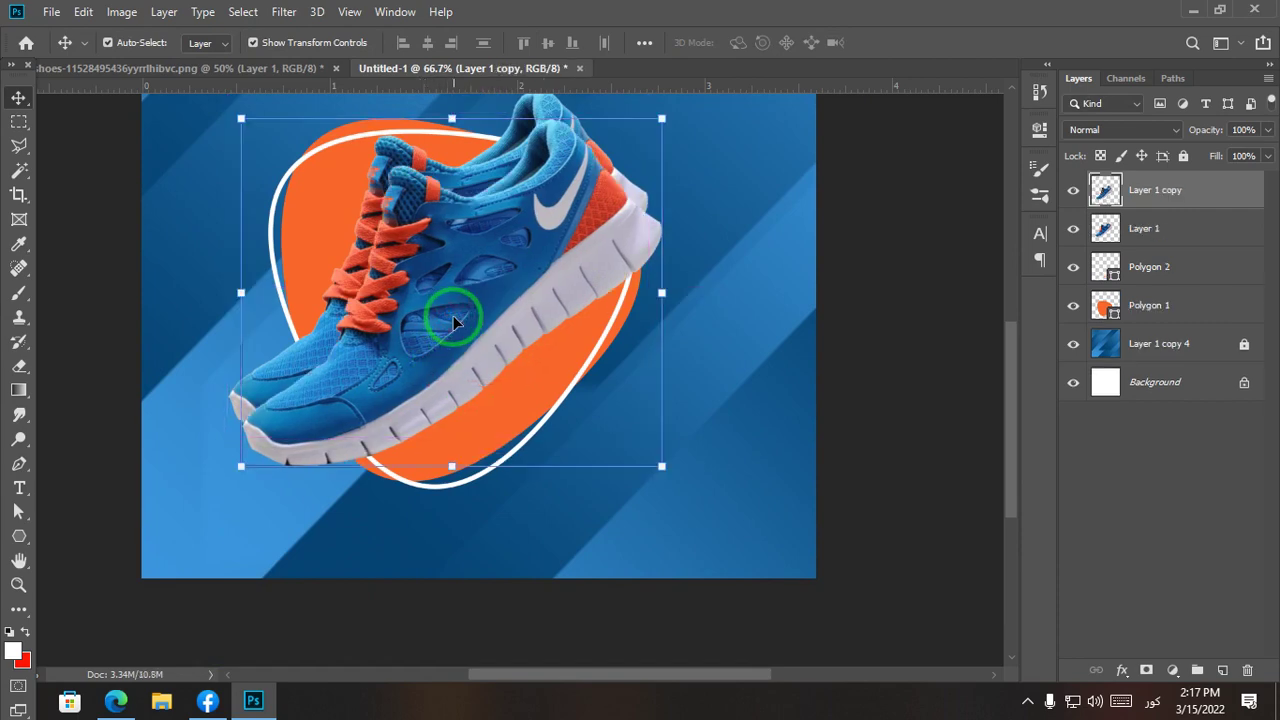
key("ctrl+u")
left_click_drag(986, 397, 677, 400)
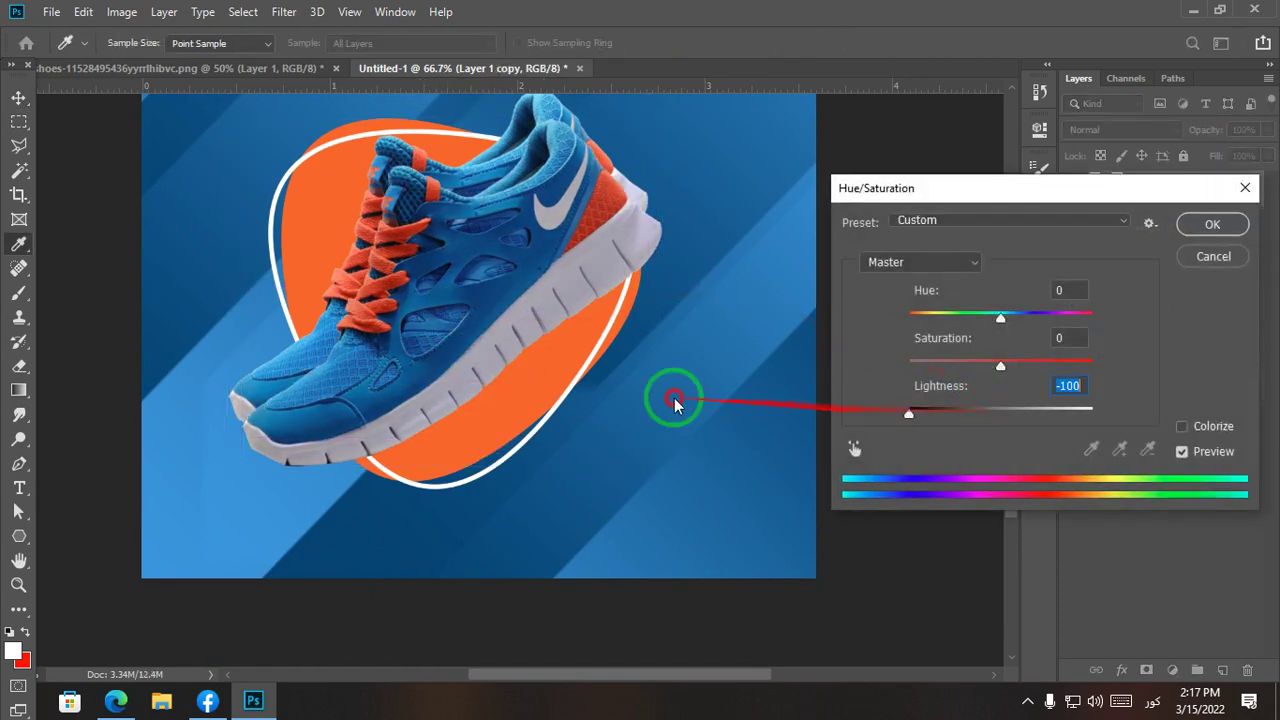
key("Return")
Step: Flatten the black shoe copy with a Perspective transform that narrows its heel end, and place it along the shoe's sole
left_click_drag(505, 380, 466, 286)
key("ctrl+t")
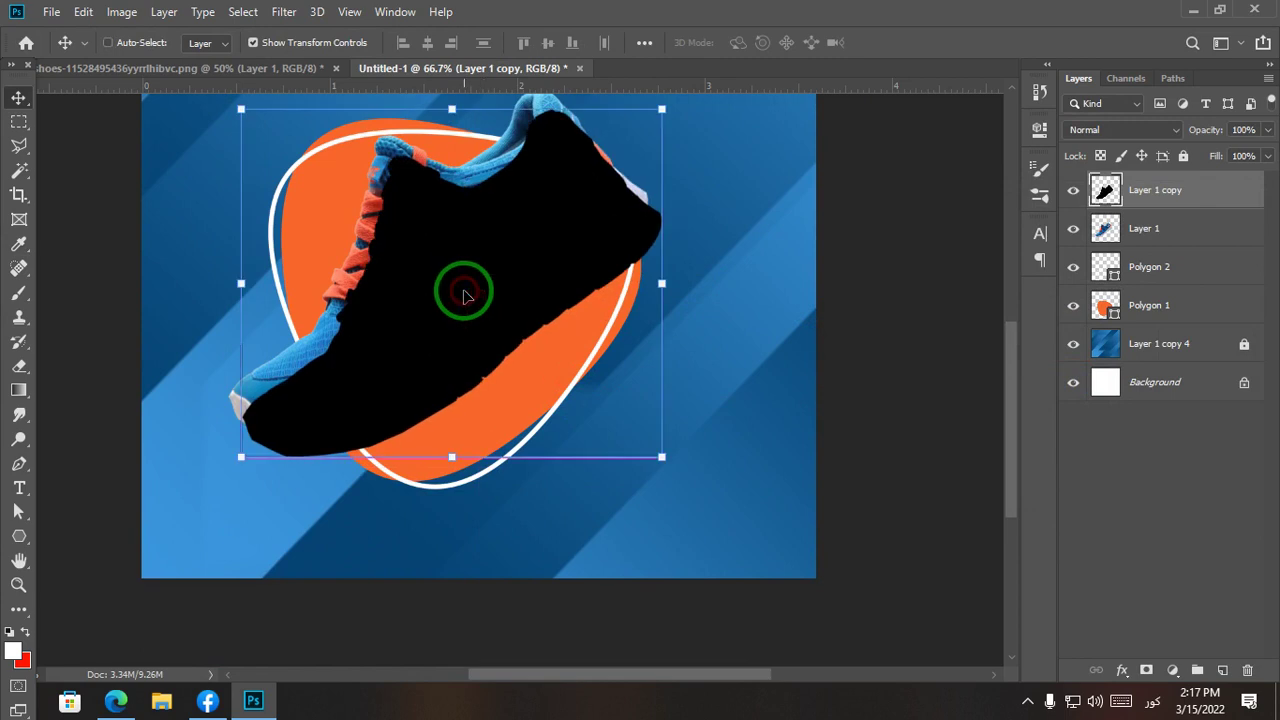
right_click(462, 292)
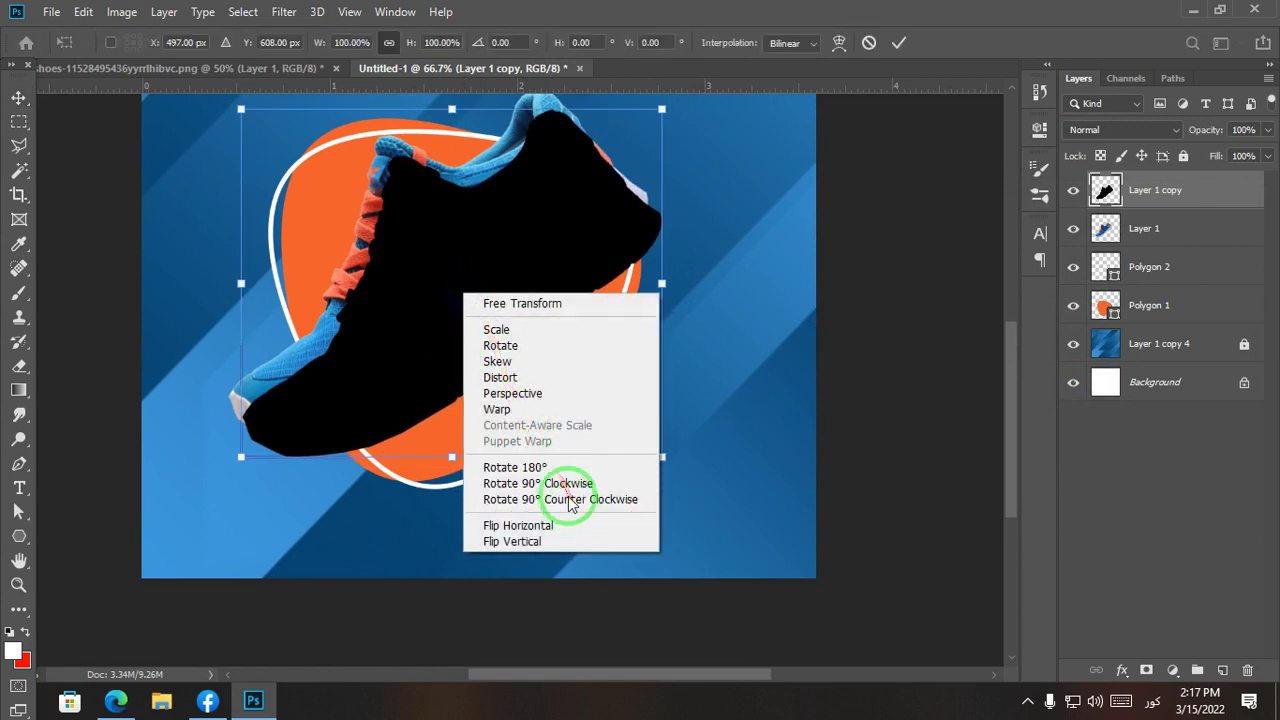
left_click(533, 410)
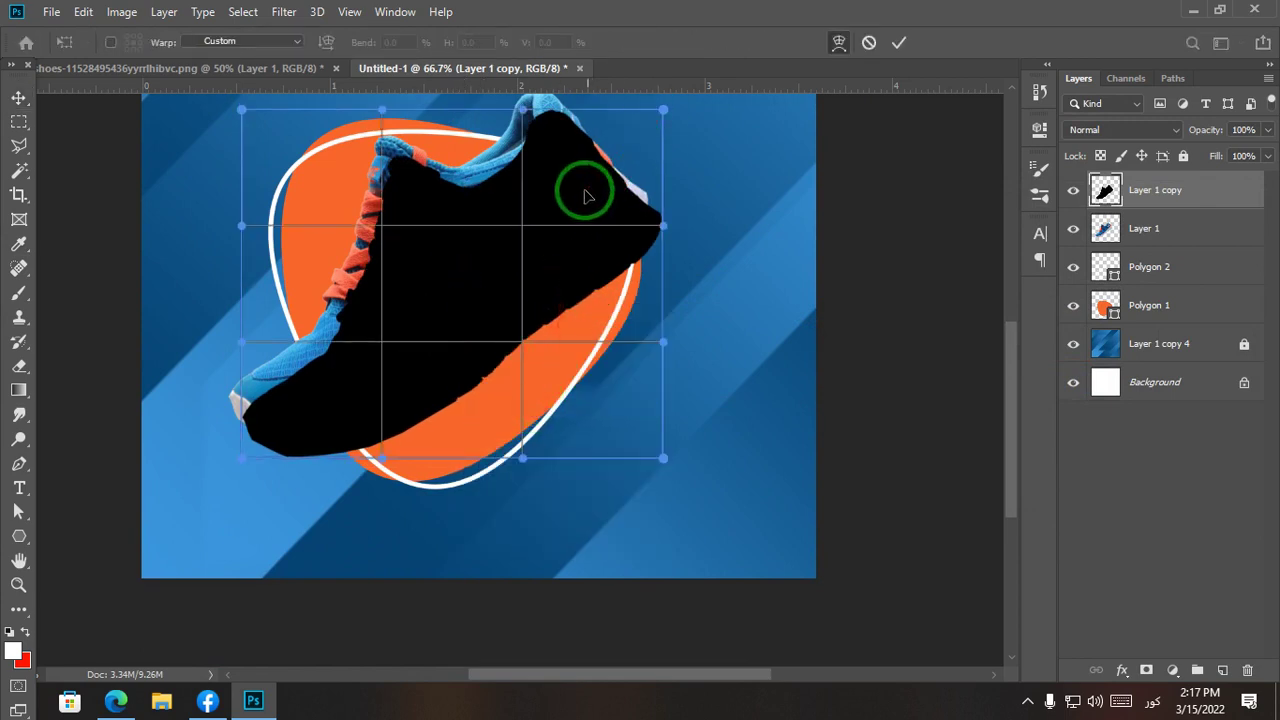
right_click(494, 209)
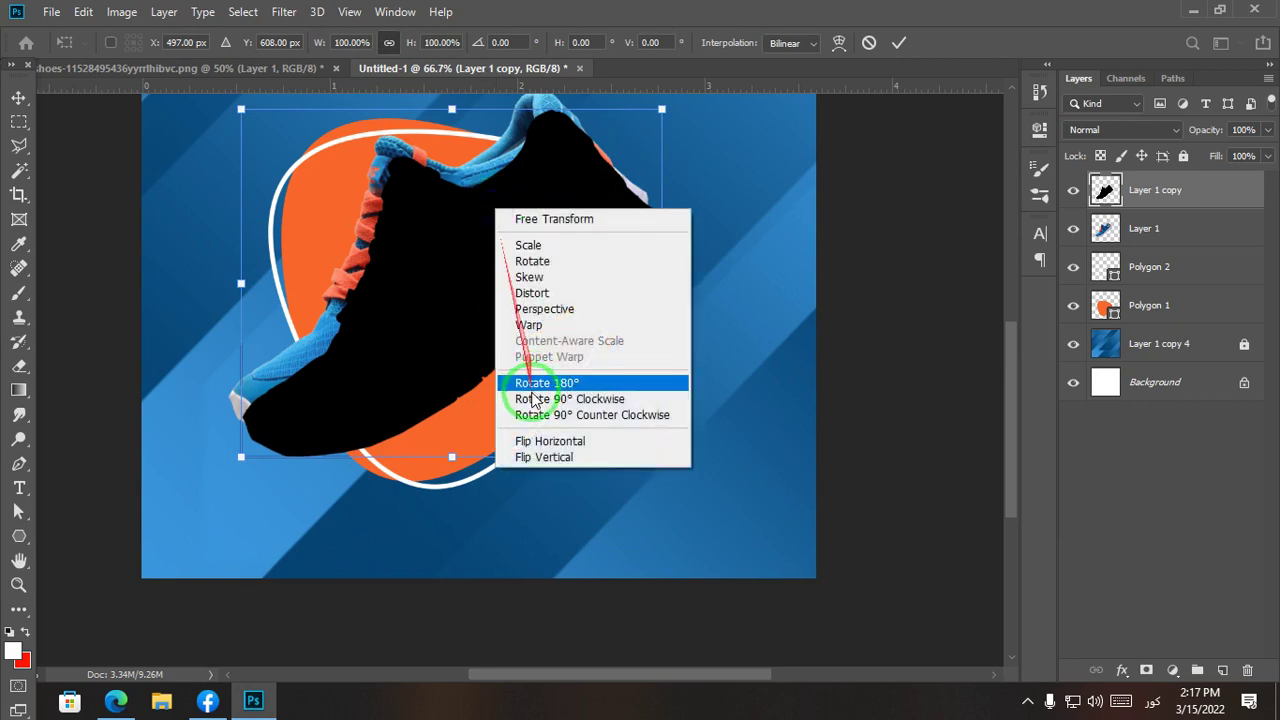
left_click(578, 310)
left_click_drag(660, 112, 661, 244)
left_click_drag(430, 375, 457, 392)
key("Return")
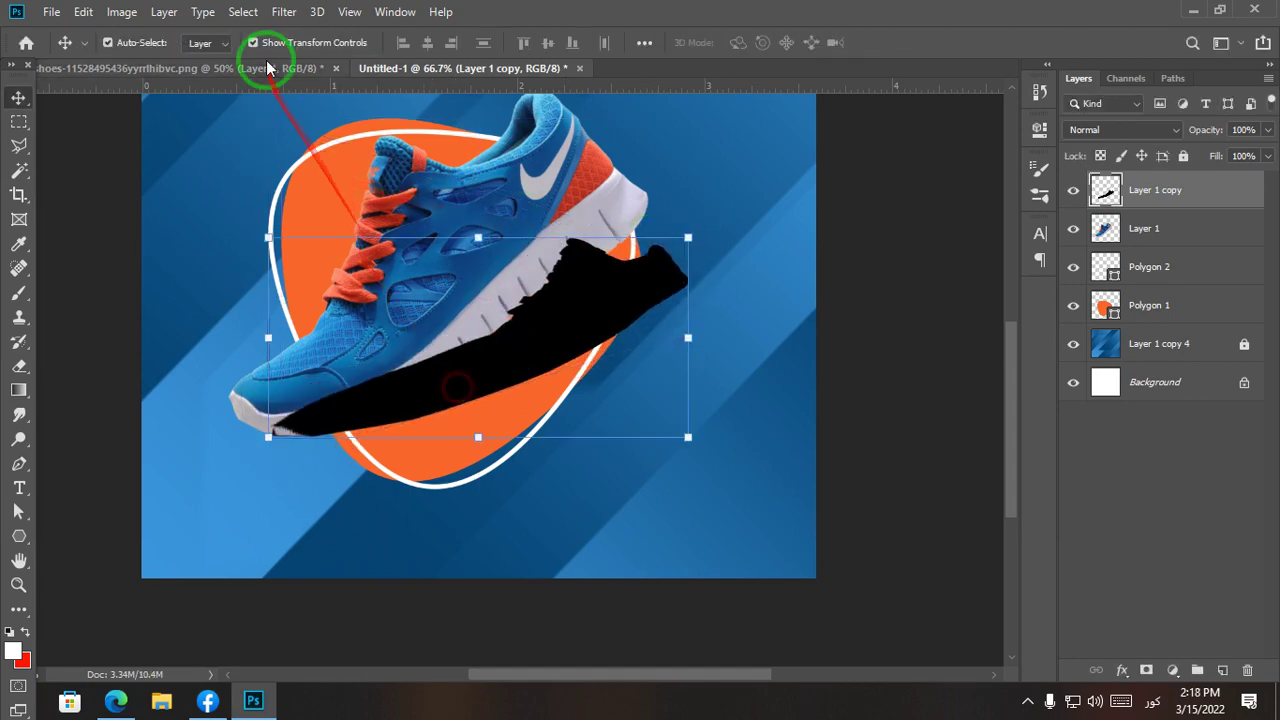
Step: Apply a Gaussian Blur with a radius of 24.9 pixels to the flattened black shoe copy
left_click(283, 11)
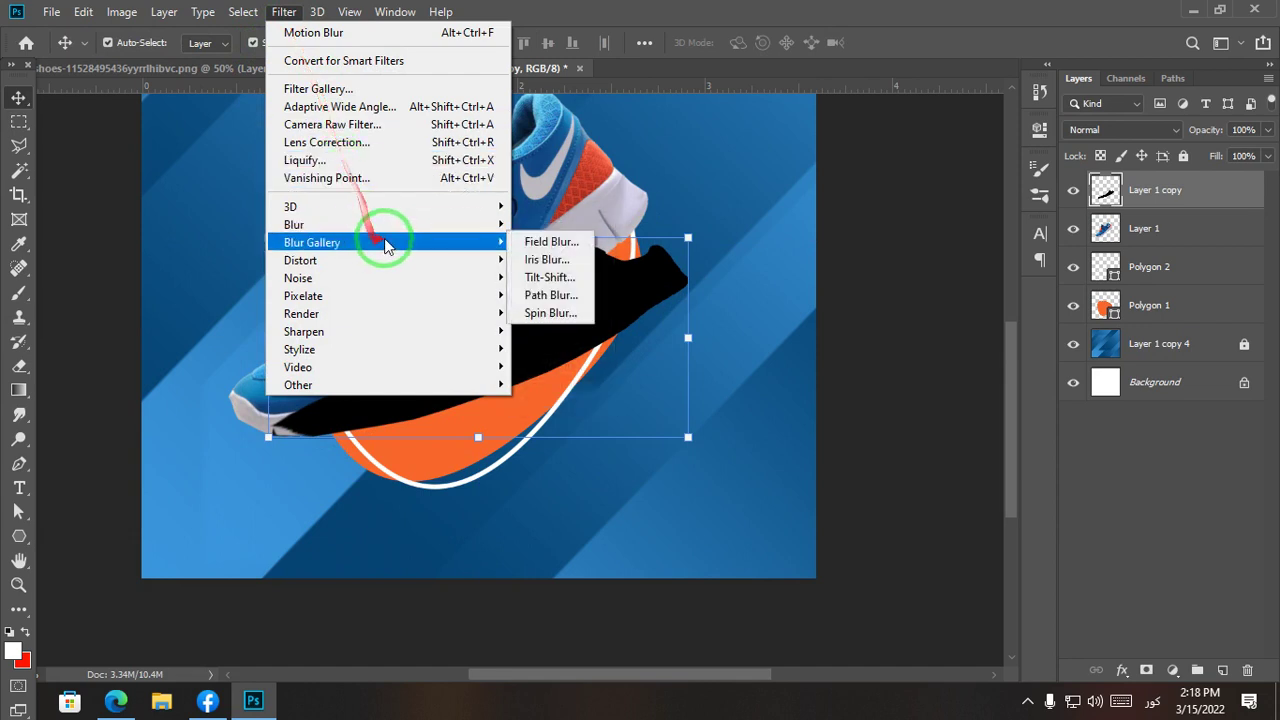
mouse_move(423, 228)
left_click(598, 298)
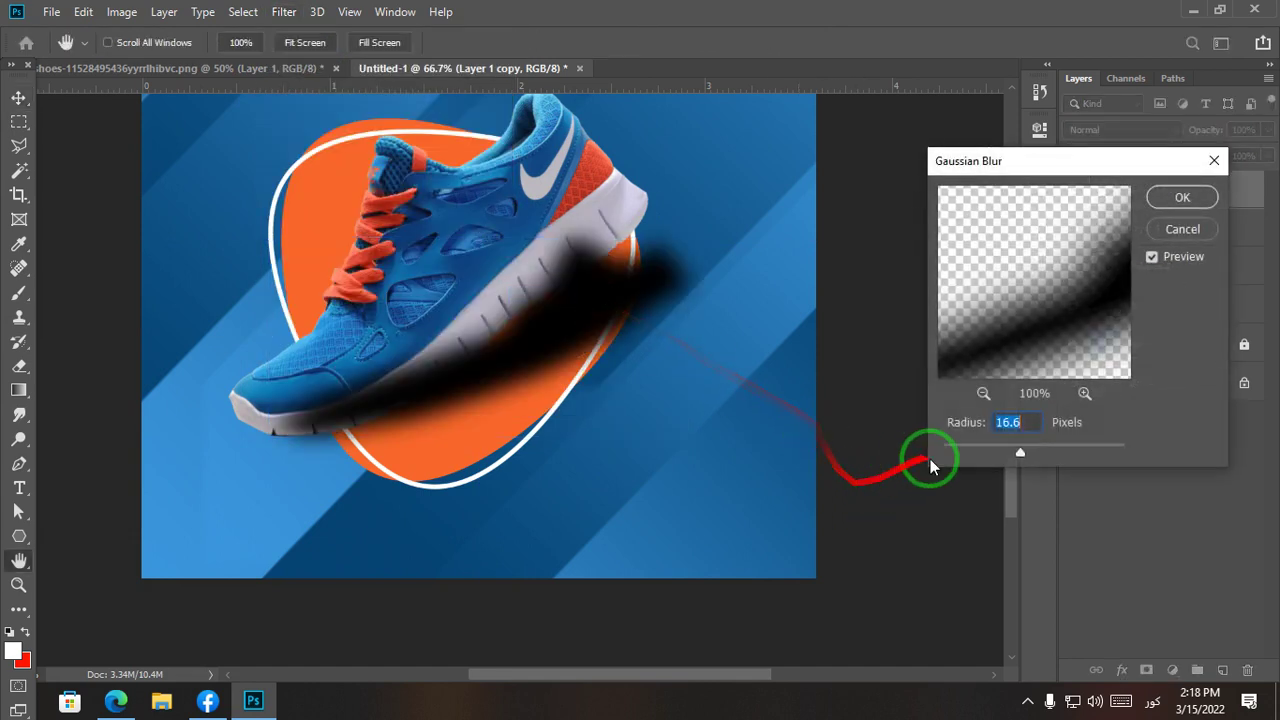
left_click(1016, 453)
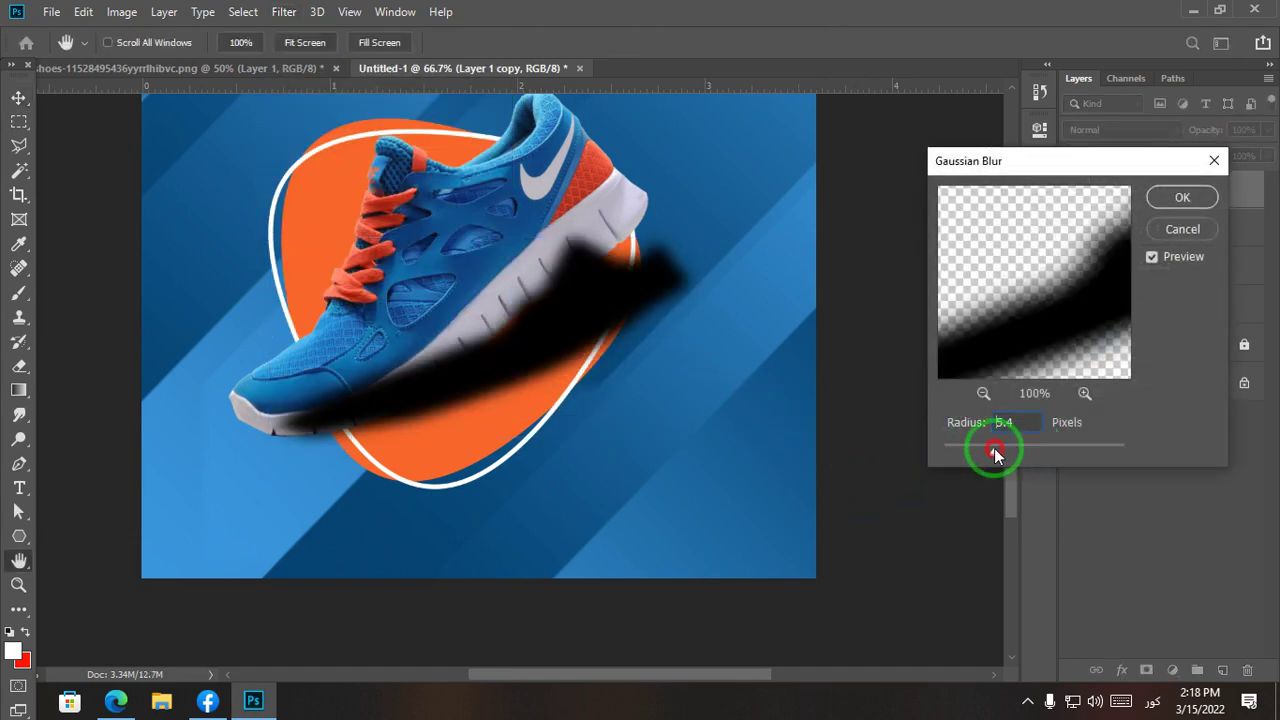
left_click_drag(995, 453, 1022, 453)
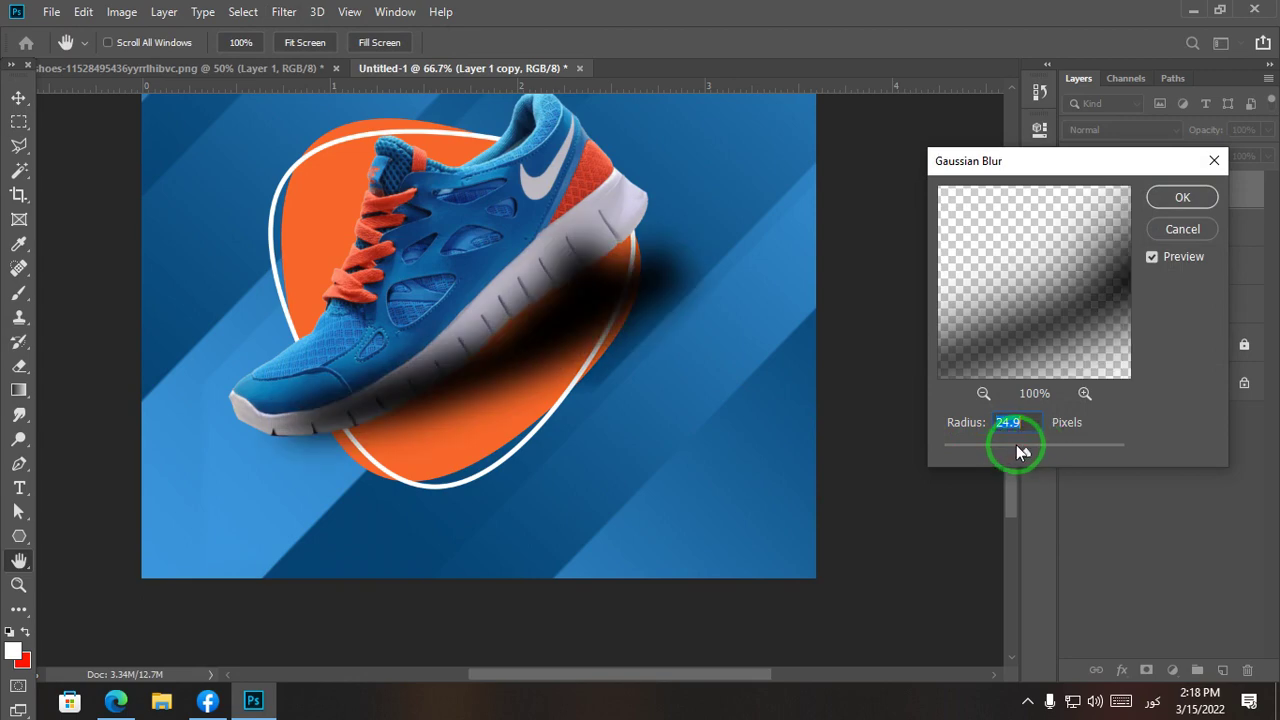
left_click(1178, 198)
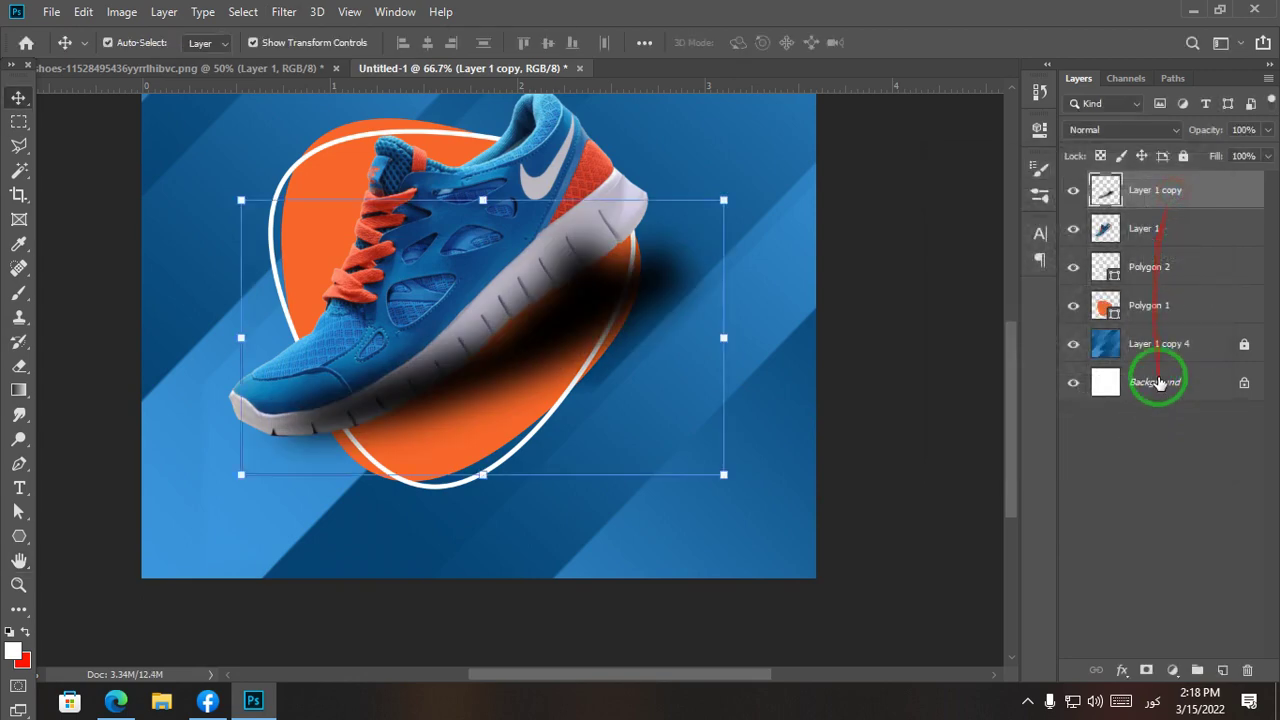
Step: Move the blurred black copy beneath the shoe in the layer order and shift it under the sole as a shadow
left_click_drag(1142, 197, 1143, 258)
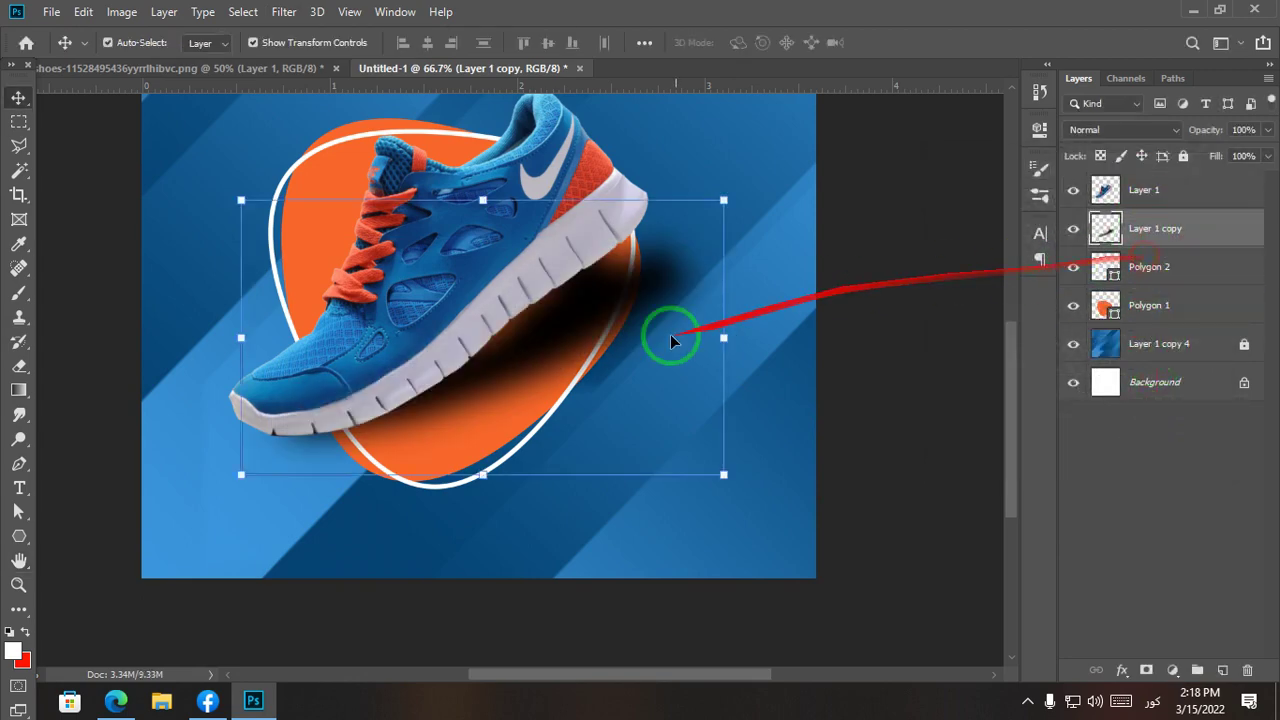
left_click_drag(671, 340, 529, 323)
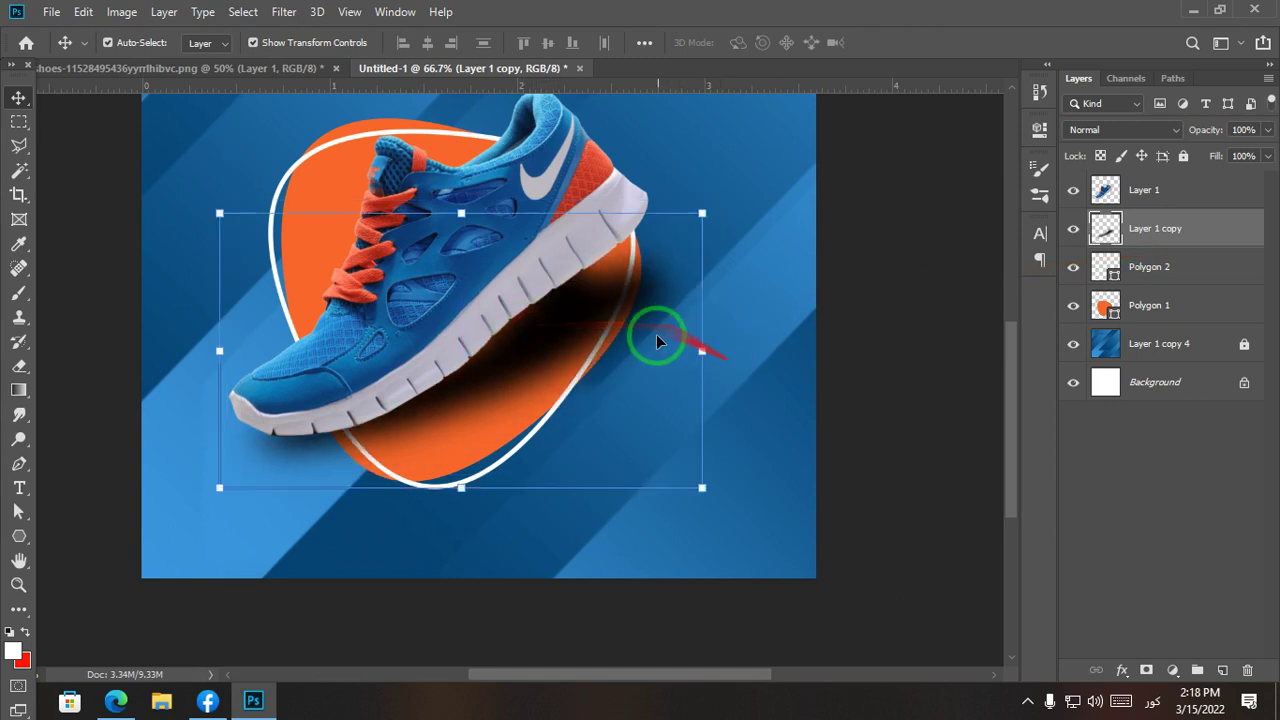
left_click_drag(555, 366, 532, 345)
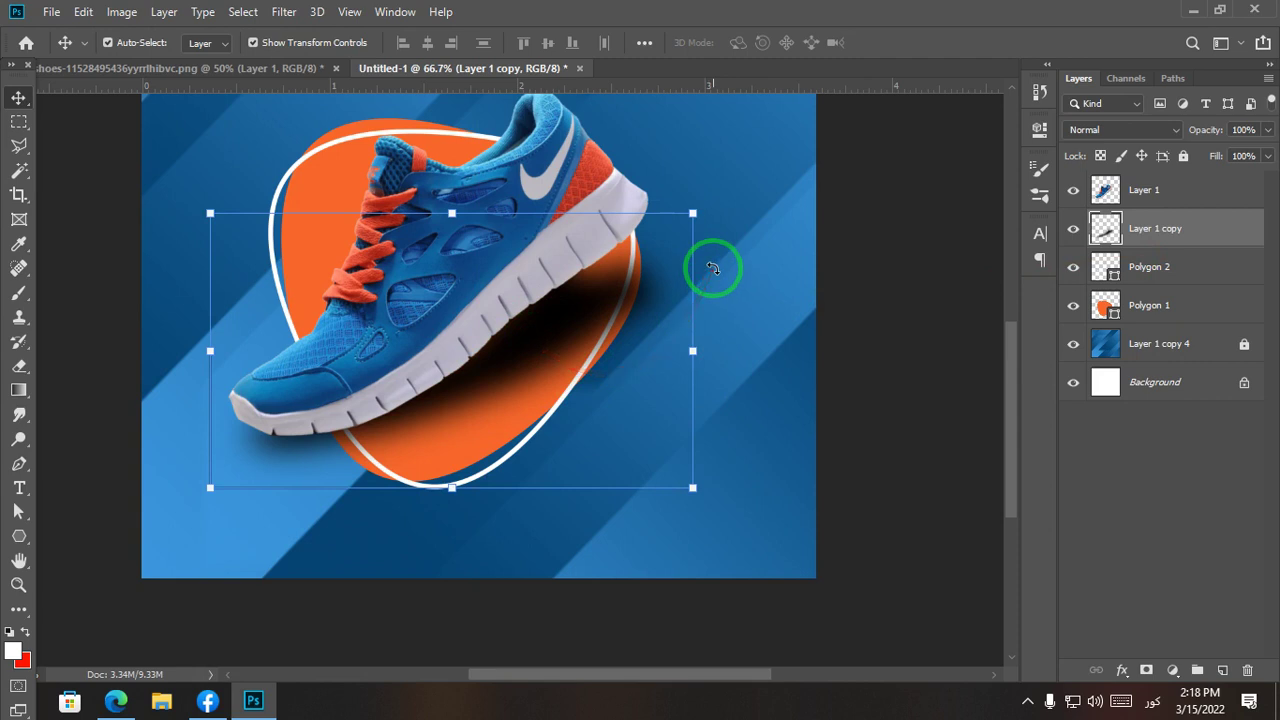
left_click_drag(712, 268, 580, 399)
left_click(756, 320)
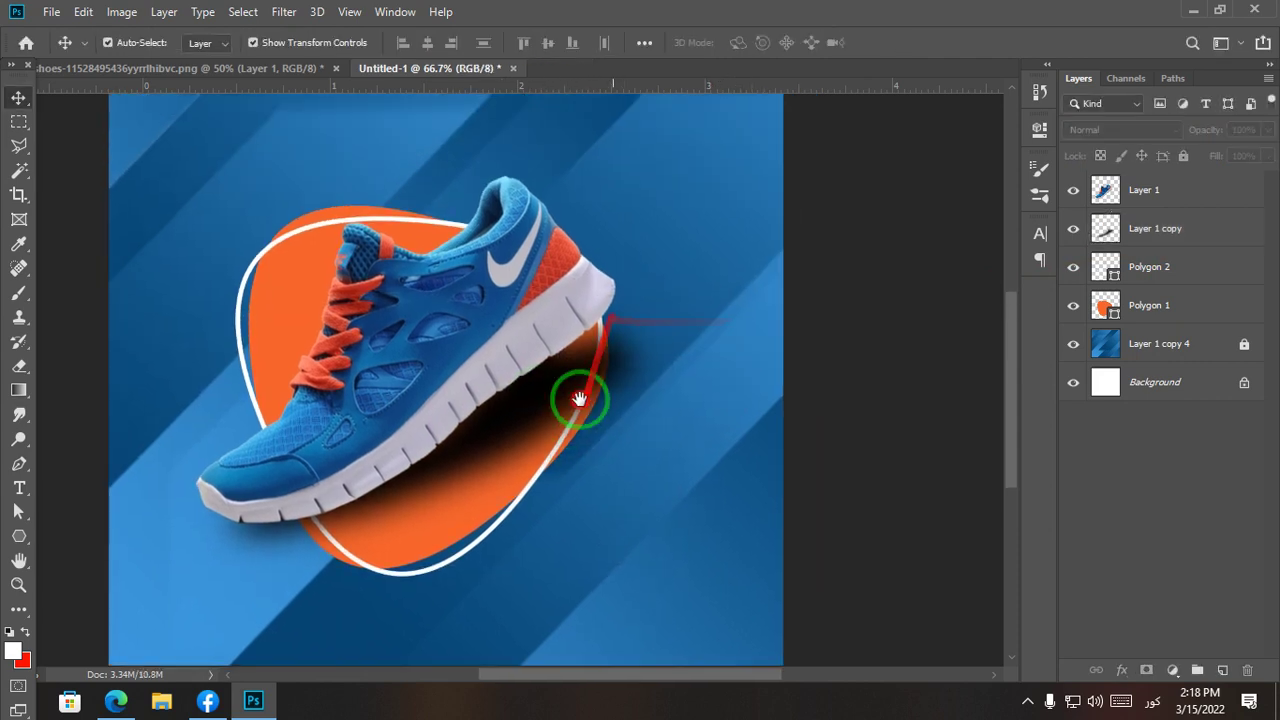
Step: Lower the shoe shadow's layer opacity to 78%
left_click(579, 399)
left_click_drag(1236, 153, 1235, 155)
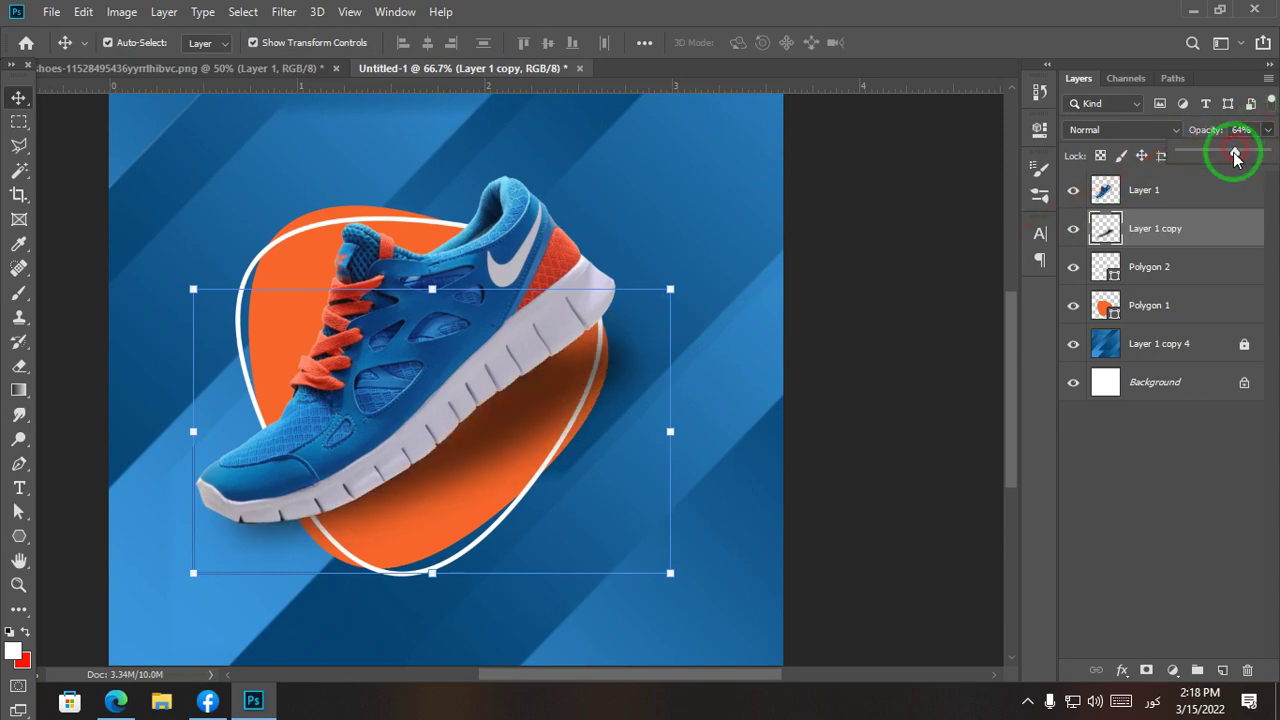
left_click(800, 457)
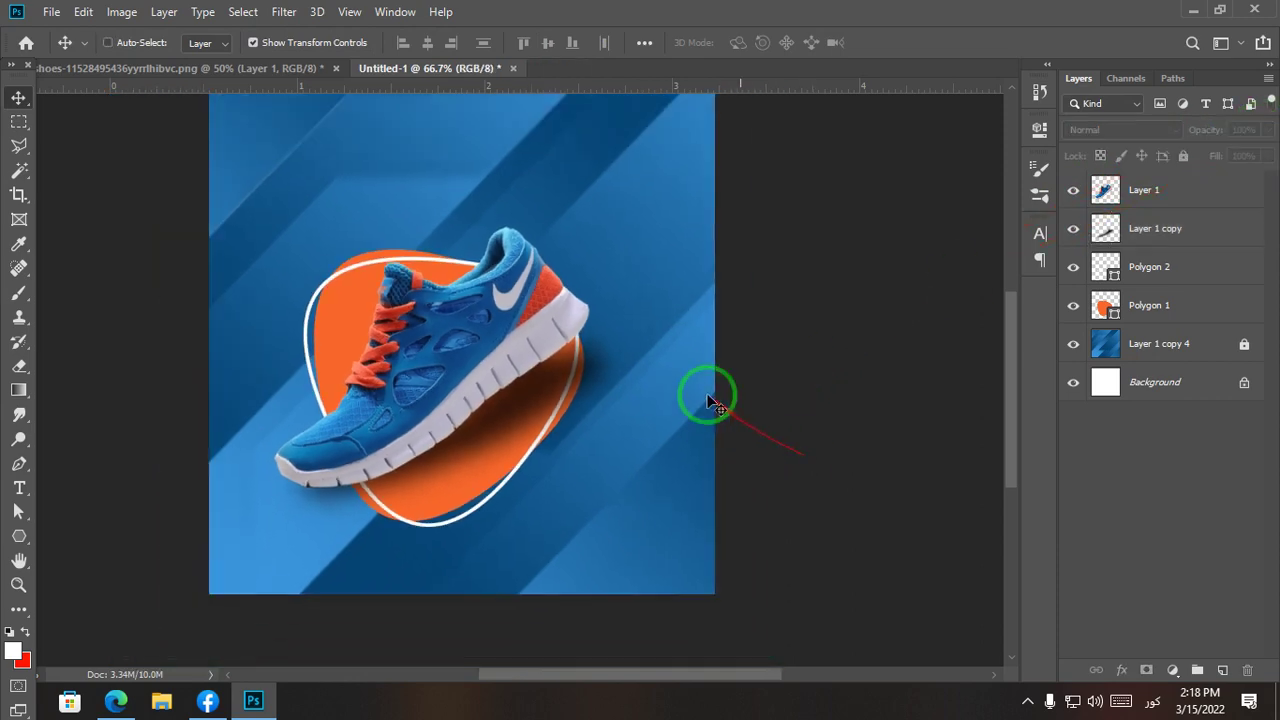
key("ctrl+minus")
key("ctrl+plus")
key("ctrl+plus")
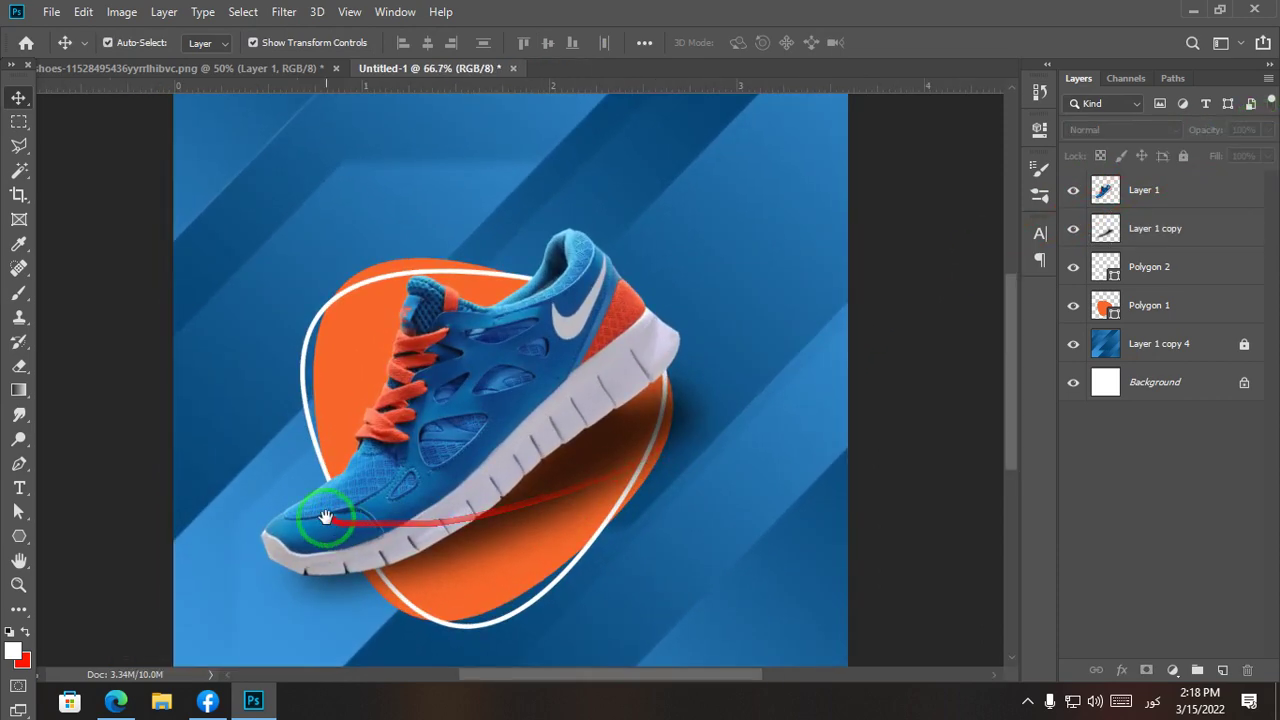
Step: Nudge the shadow slightly down and left beneath the shoe's sole
left_click_drag(323, 508, 298, 394)
left_click_drag(526, 376, 523, 384)
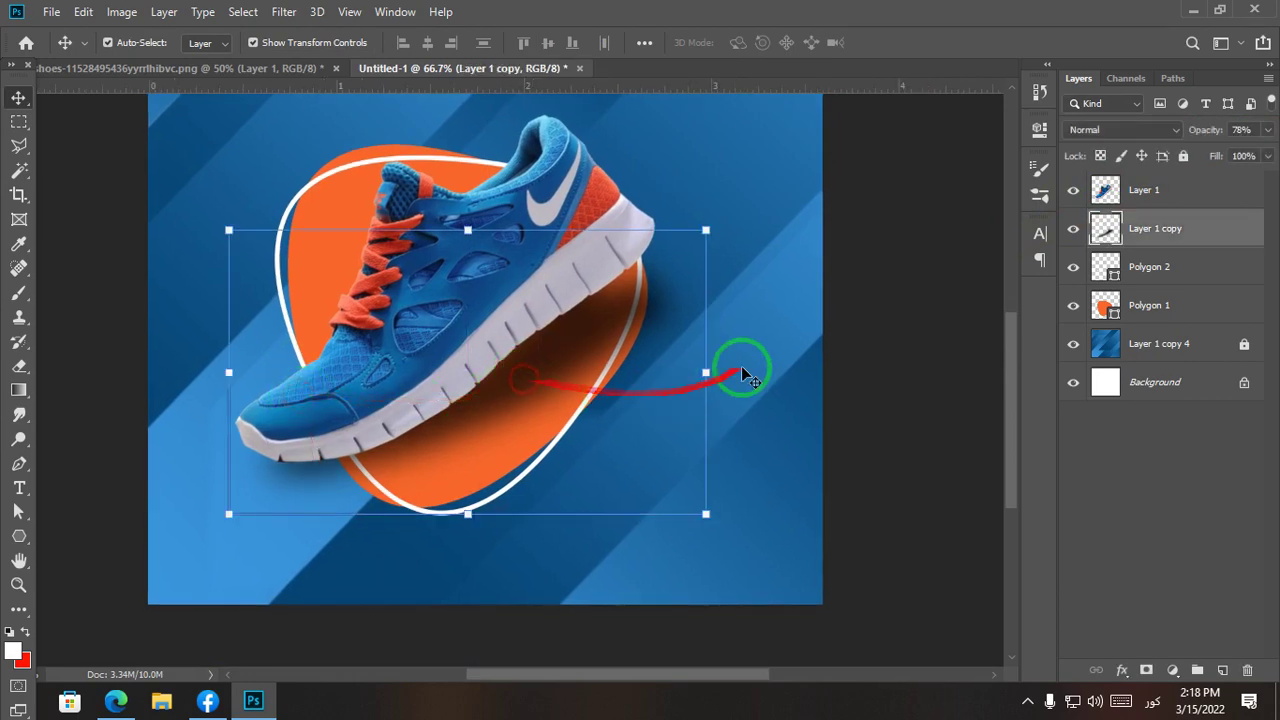
left_click(741, 370)
left_click_drag(569, 301, 465, 352)
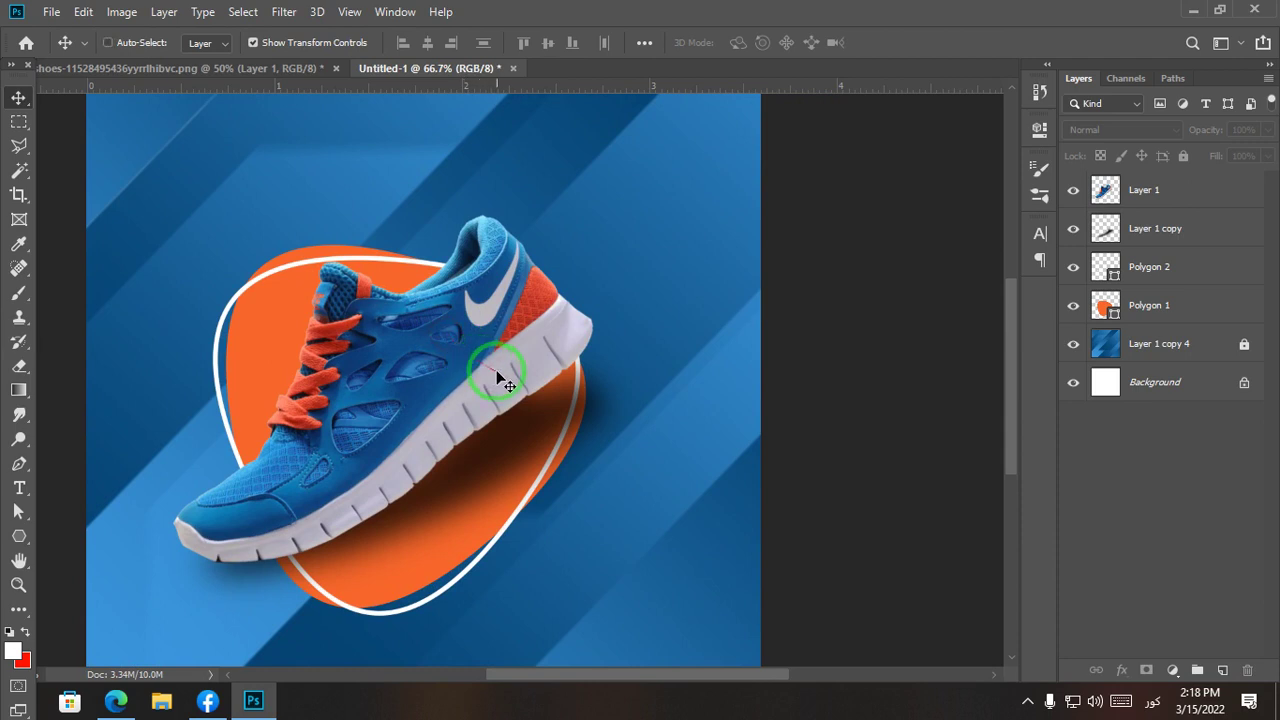
Step: Recolor the orange polygon behind the shoe to red #cf2c1a, starting from a color sampled on the laces
key("ctrl+minus")
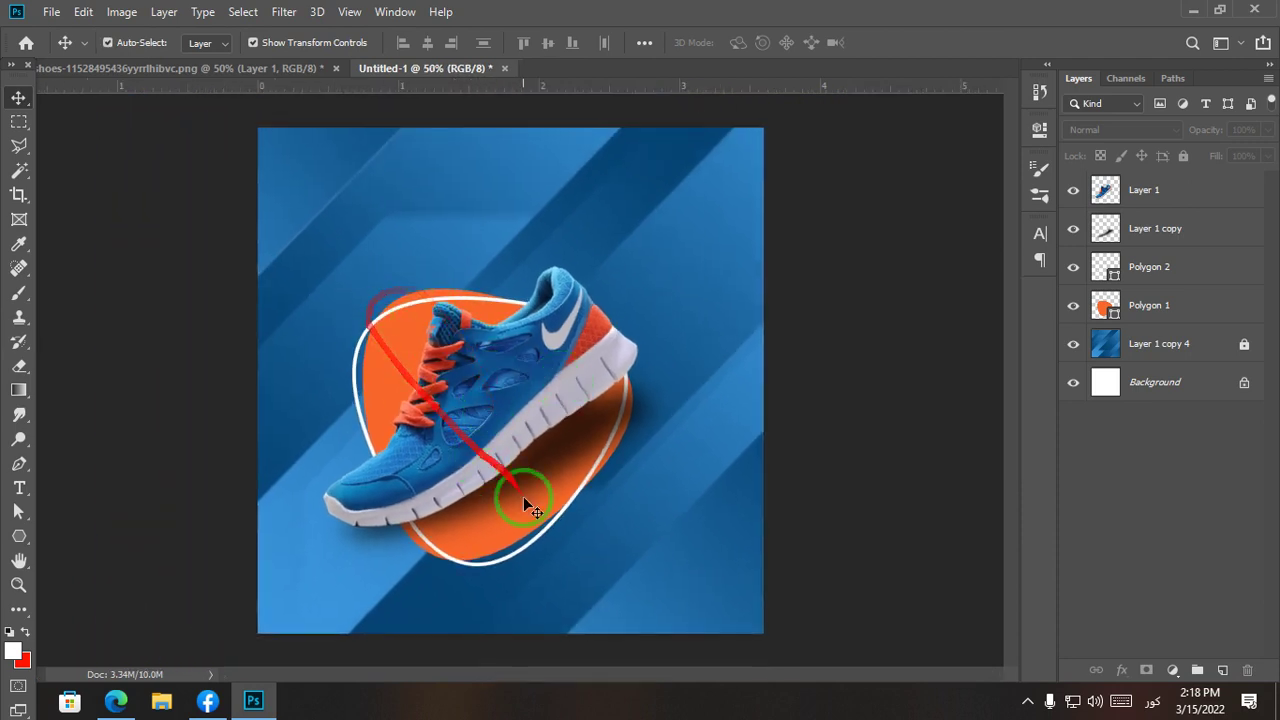
left_click(475, 454, "ctrl")
left_click(492, 535)
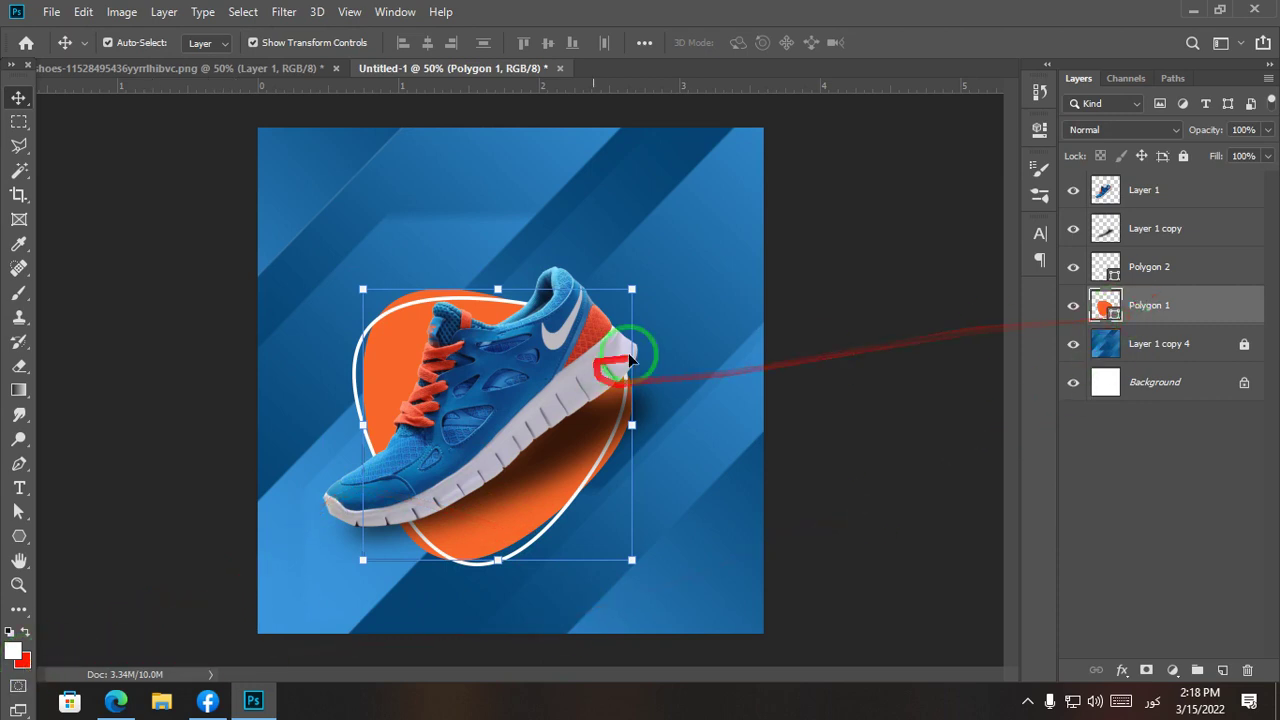
double_click(1113, 314)
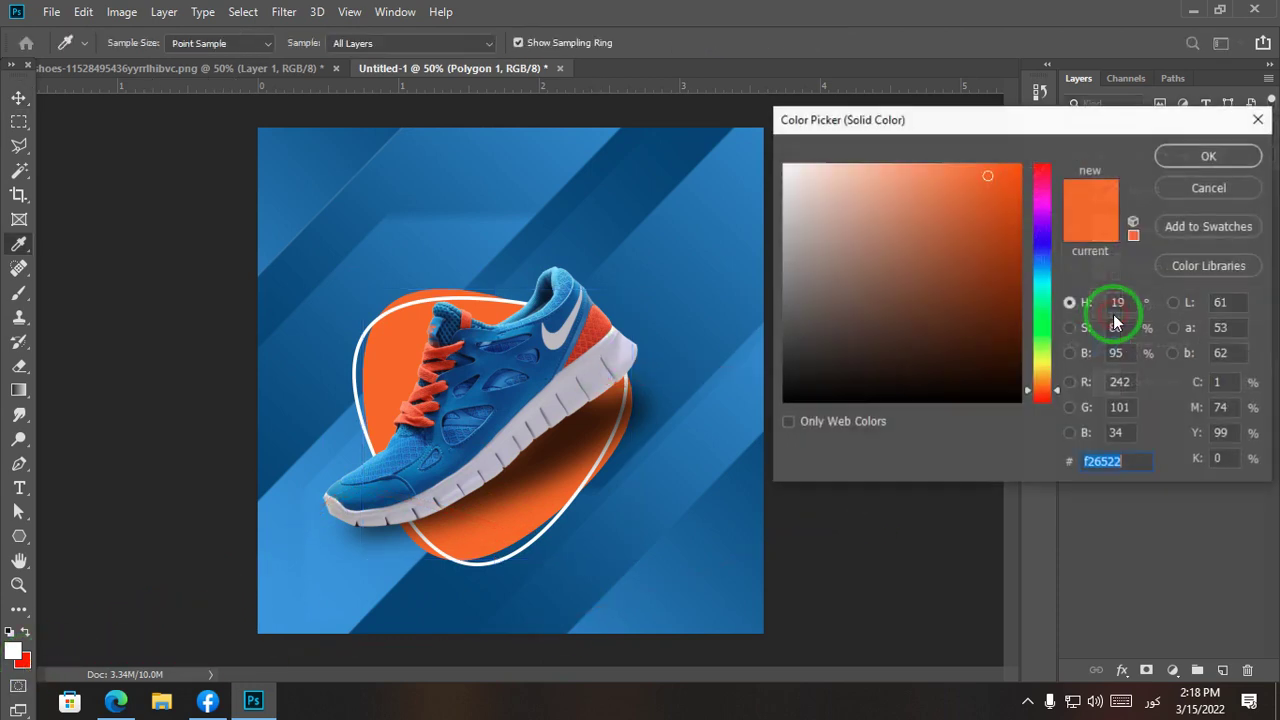
left_click(432, 380)
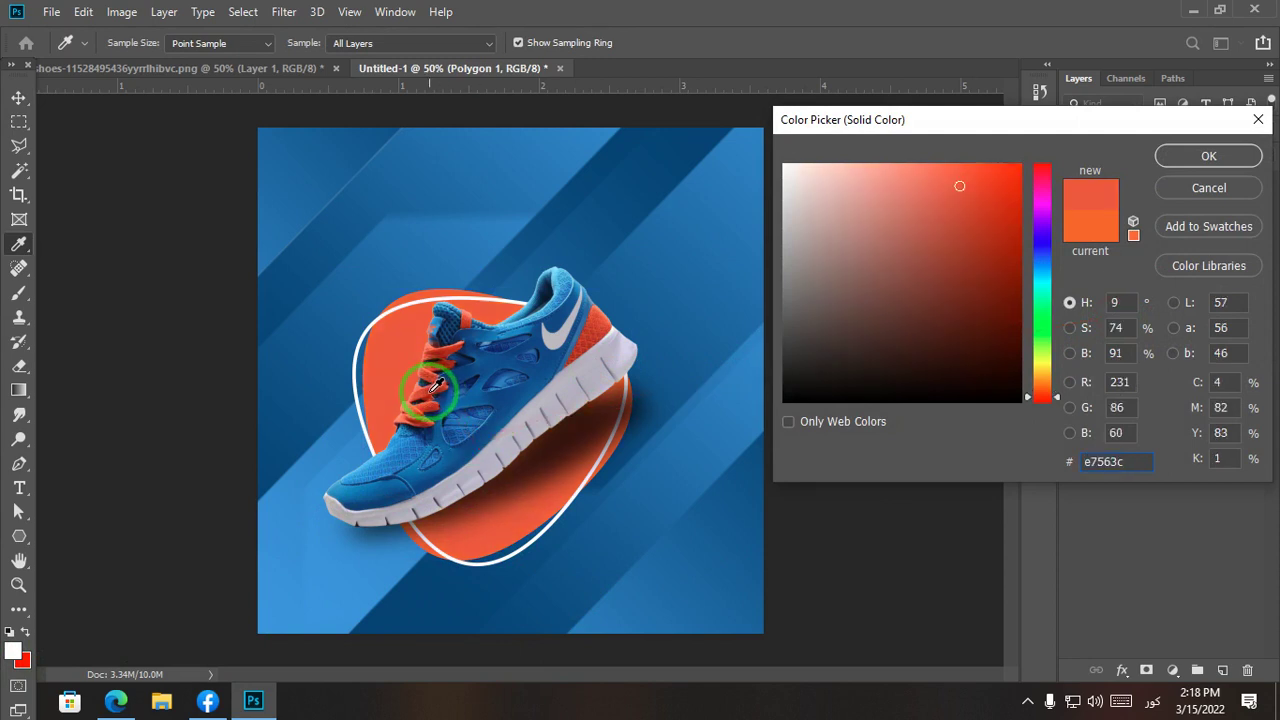
left_click_drag(435, 383, 440, 385)
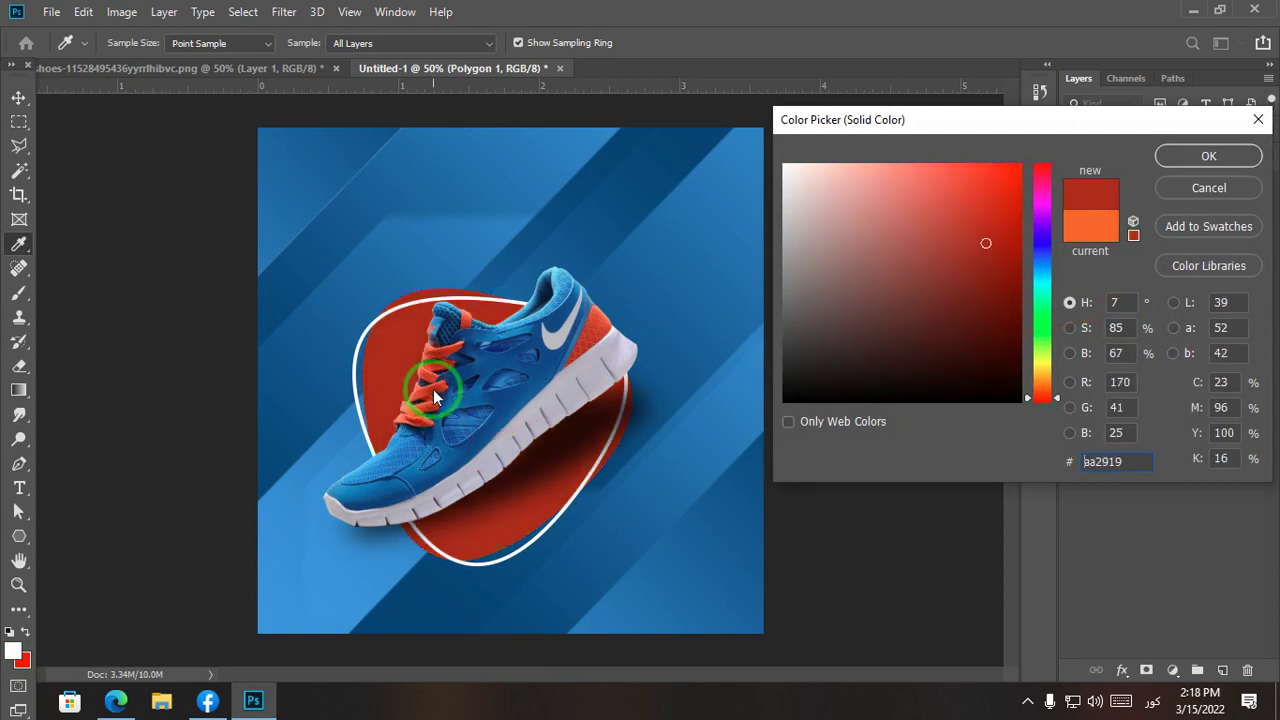
mouse_move(1218, 165)
left_mouse_down()
mouse_move(486, 443)
mouse_move(425, 398)
left_mouse_up()
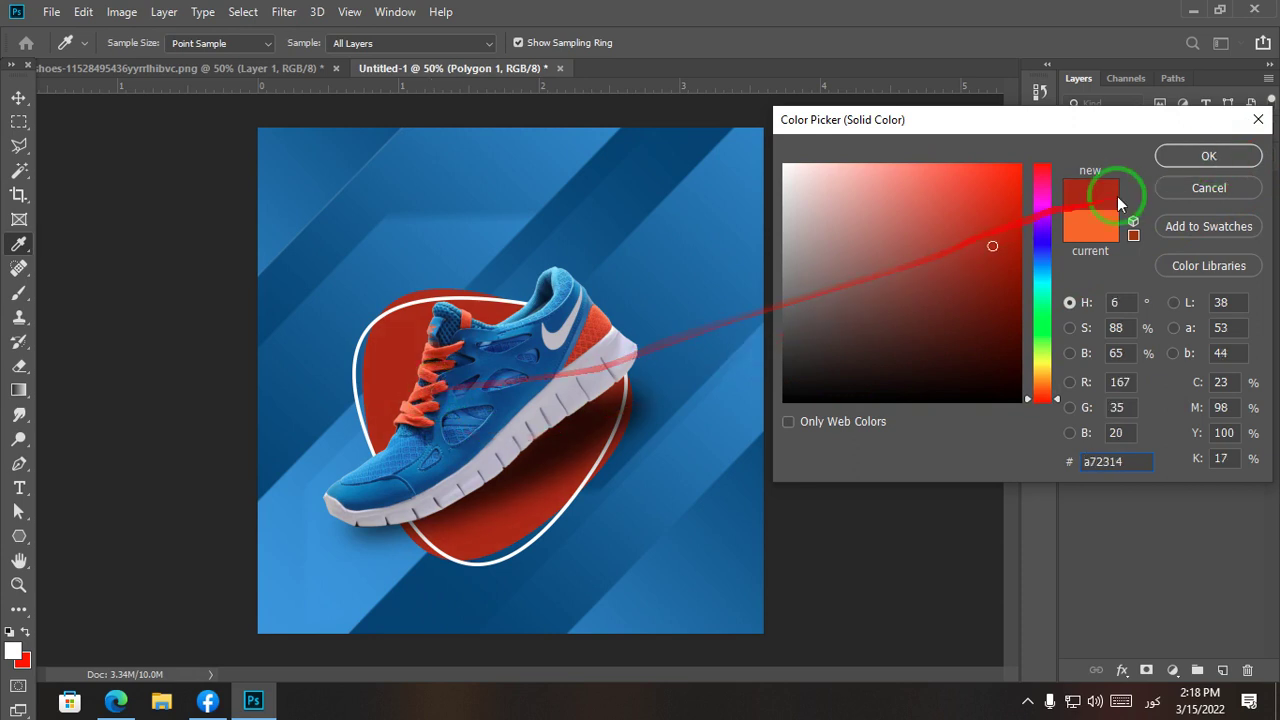
left_click(992, 208)
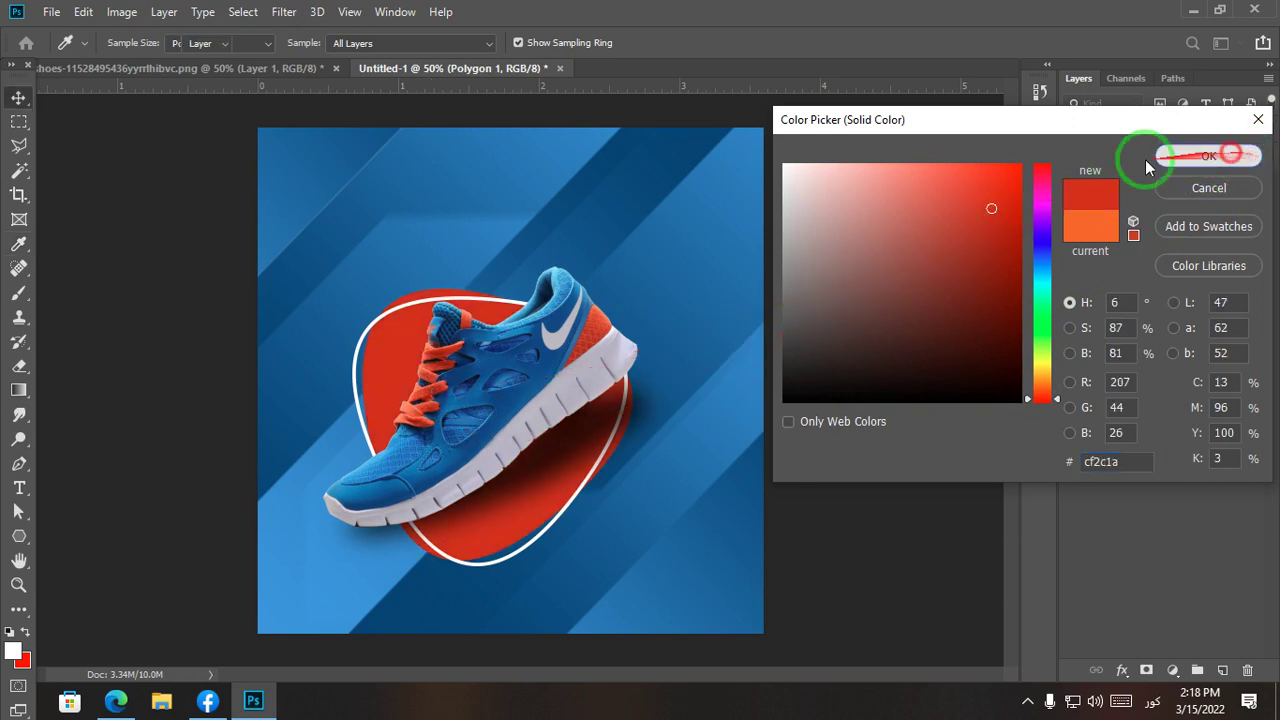
left_click(1180, 157)
Step: Duplicate the red polygon and scale the copy down to a small shape in the canvas's upper-left area
left_click_drag(477, 540, 594, 107)
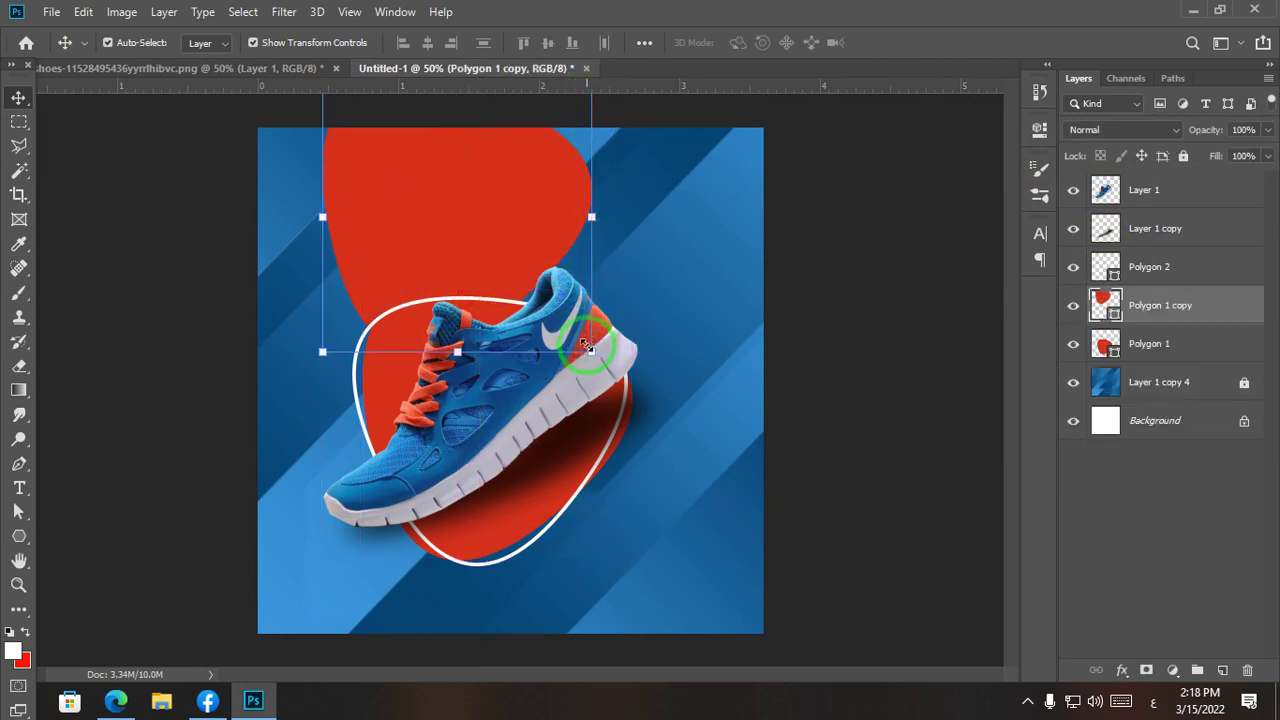
left_click_drag(592, 355, 349, 218)
key("Return")
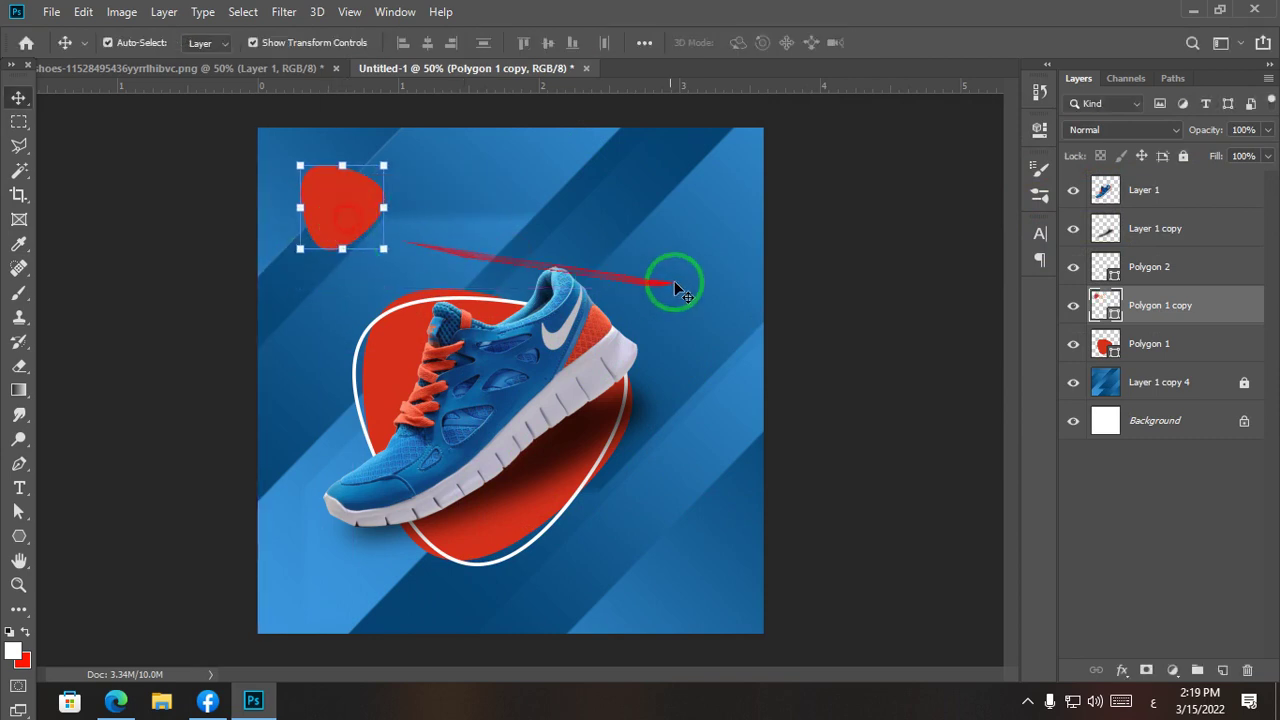
Step: Shift the shoe, its shadow and both large polygons together slightly right and up, and move the small red polygon slightly down
left_click(740, 277)
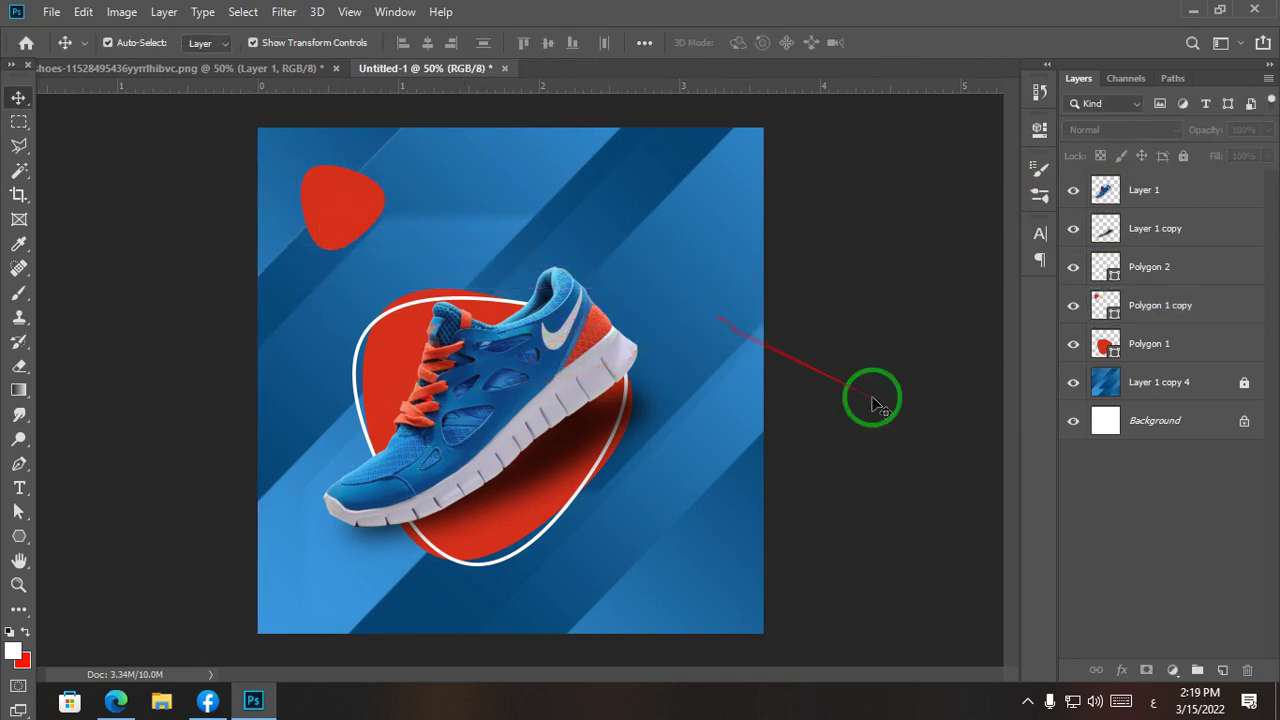
left_click_drag(674, 250, 486, 426)
left_click_drag(394, 200, 343, 227)
Step: Duplicate the white outline polygon, scale the copy to about 31.5%, rotate it 28.81° and place it slightly offset over the small red polygon
left_click(443, 296)
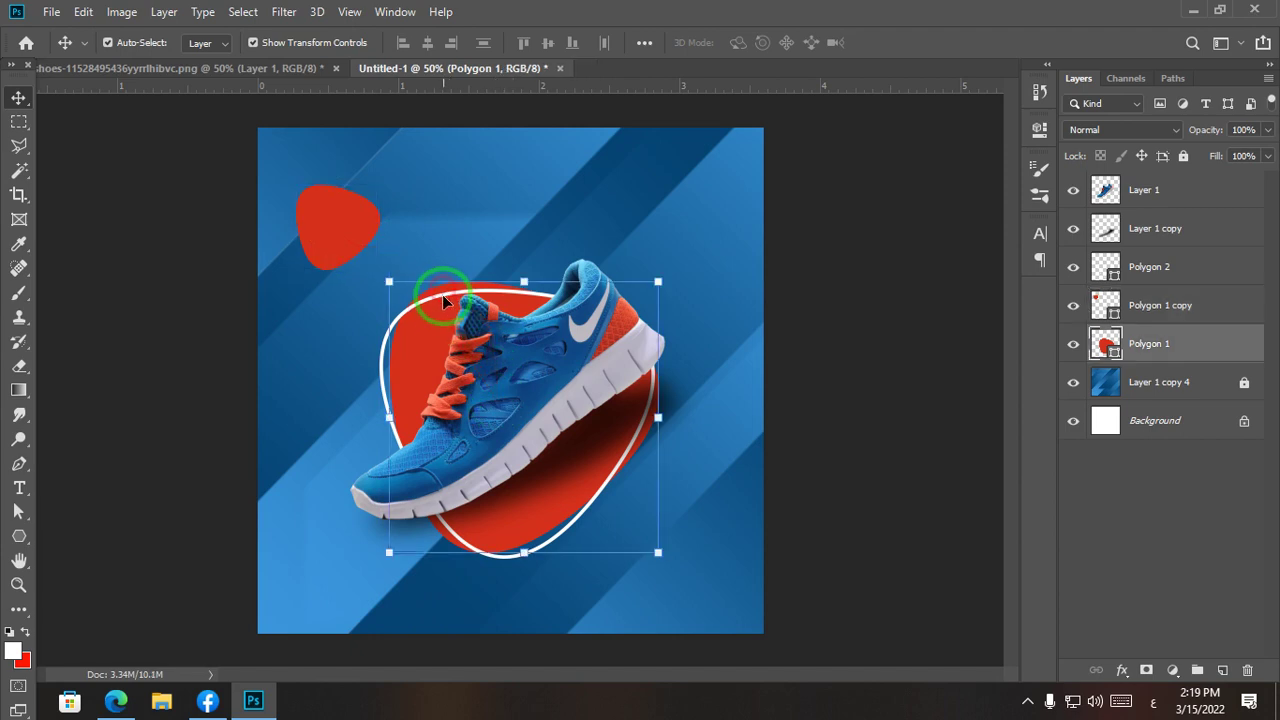
left_click(442, 293)
left_click_drag(443, 296, 297, 163)
key("ctrl+z")
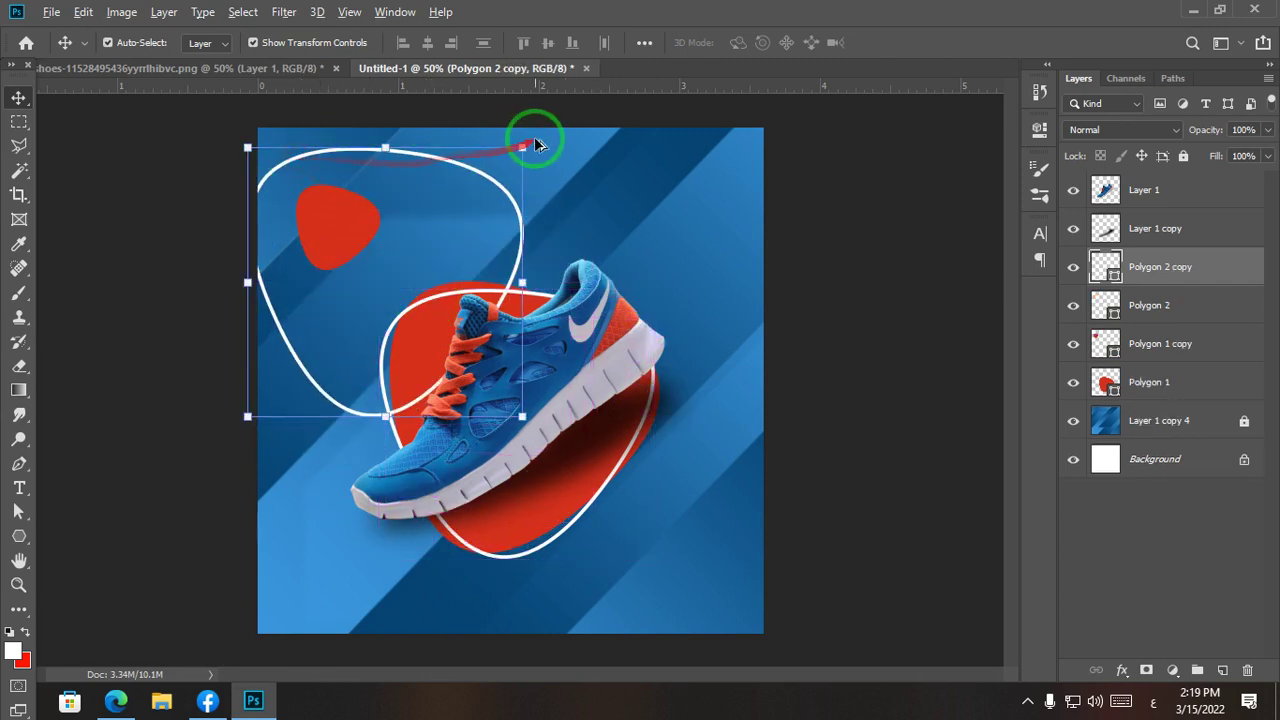
left_click_drag(498, 162, 406, 220)
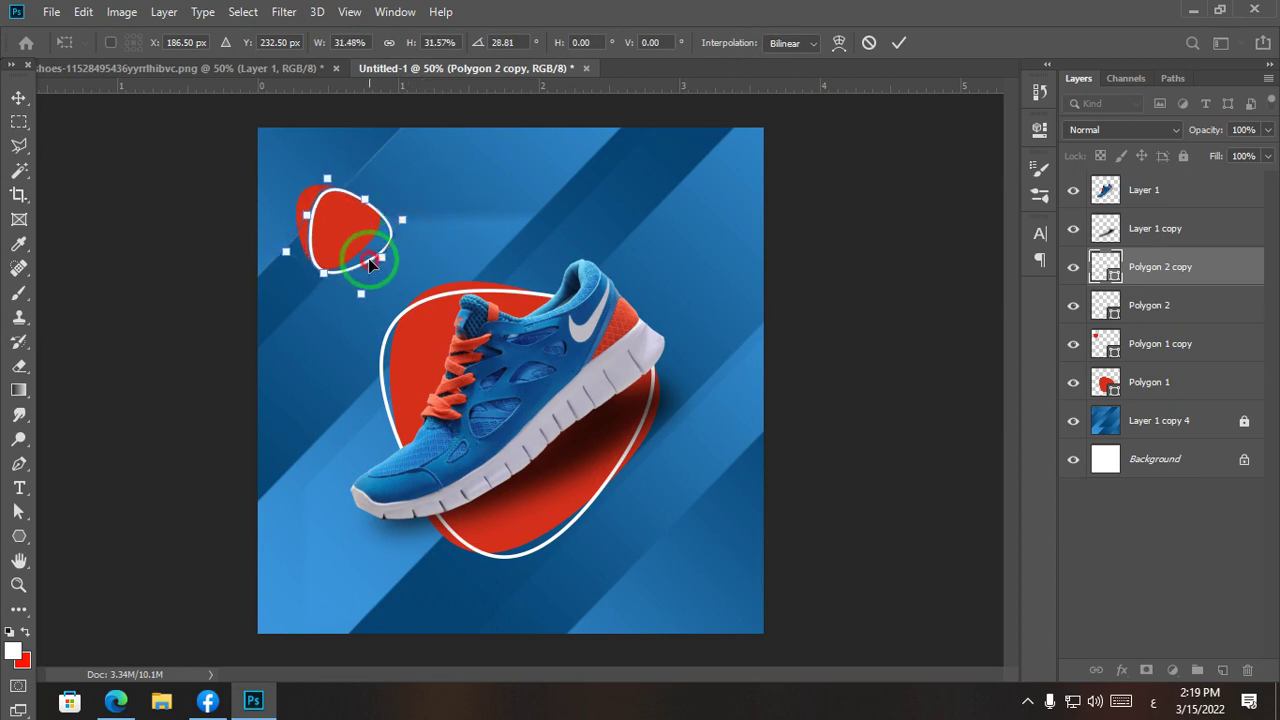
mouse_move(370, 260)
left_mouse_down()
mouse_move(352, 255)
mouse_move(362, 259)
left_mouse_up()
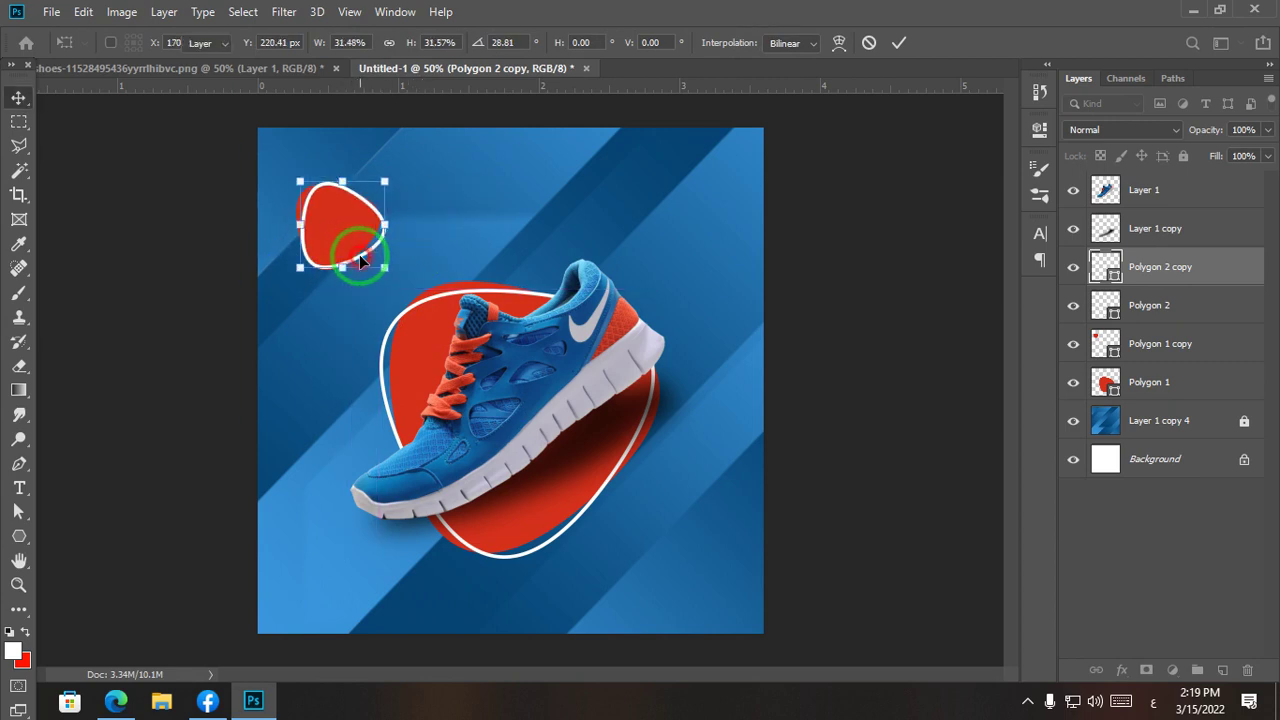
left_click(537, 290)
Step: Thin the small white outline polygon's stroke to 1.96 px
key("ctrl+plus")
key("ctrl+plus")
left_click_drag(295, 108, 423, 366)
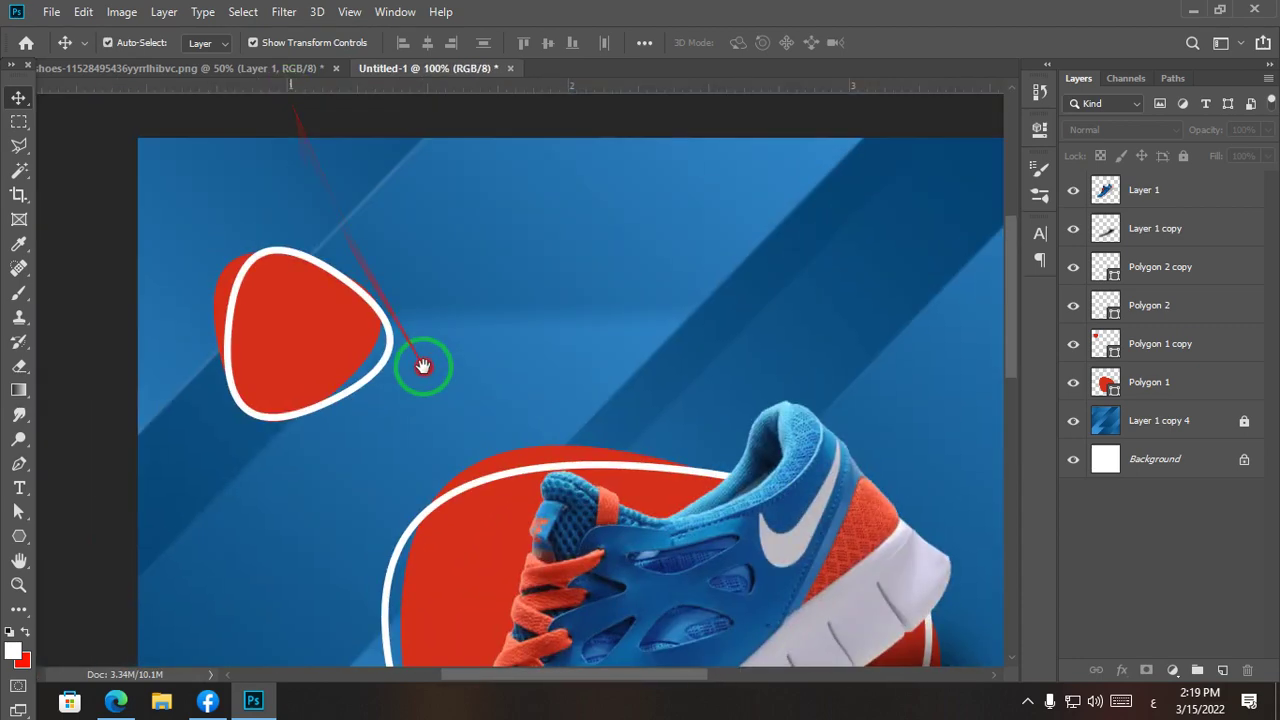
left_click(372, 377, "ctrl")
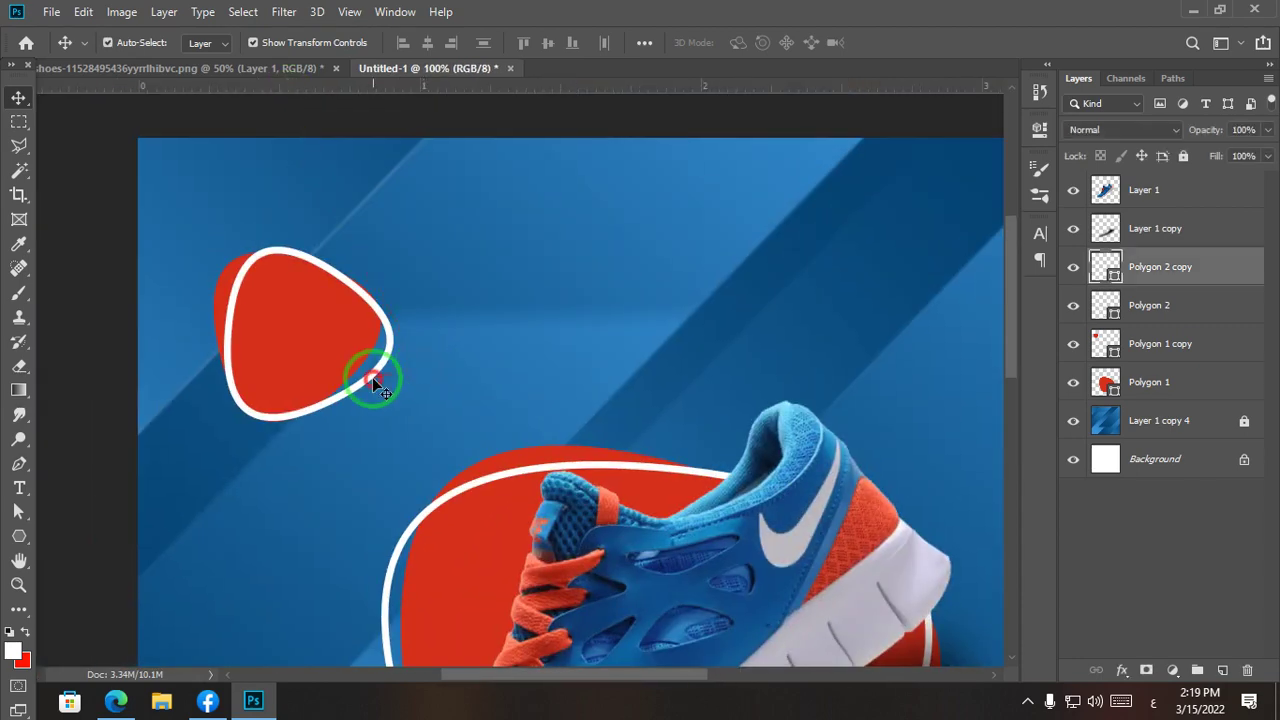
left_click(19, 537)
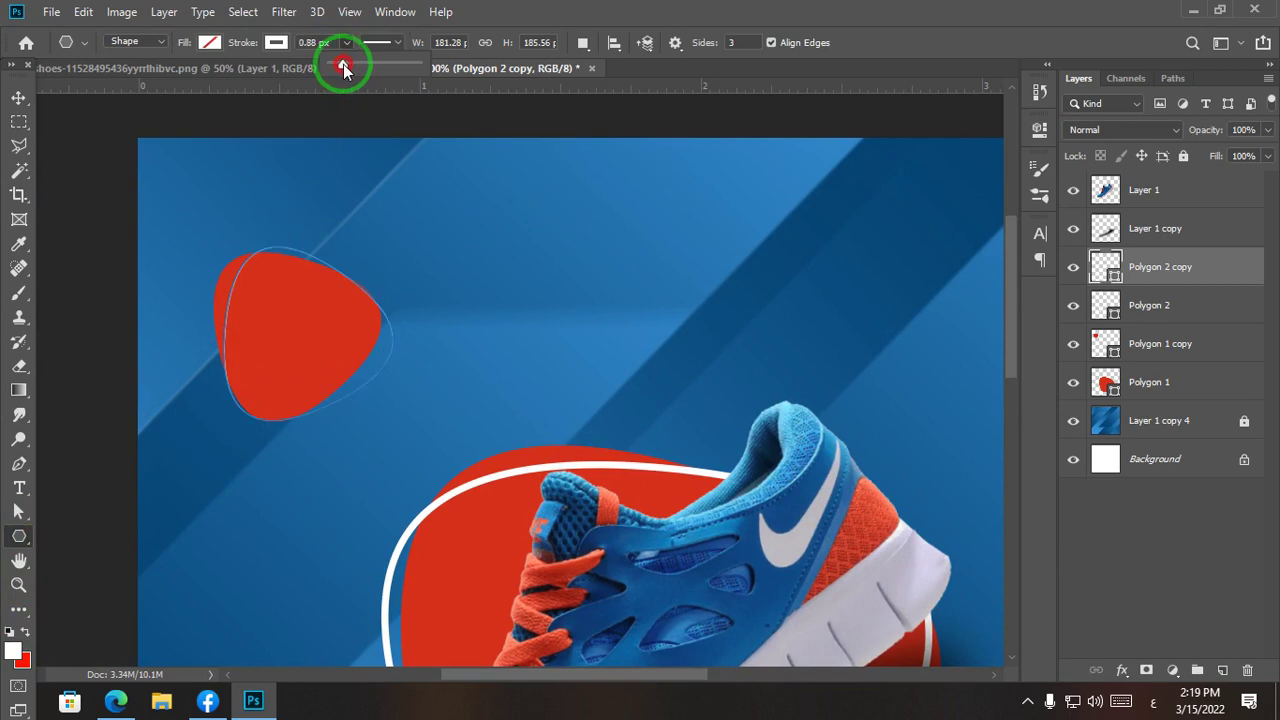
left_click_drag(347, 67, 340, 67)
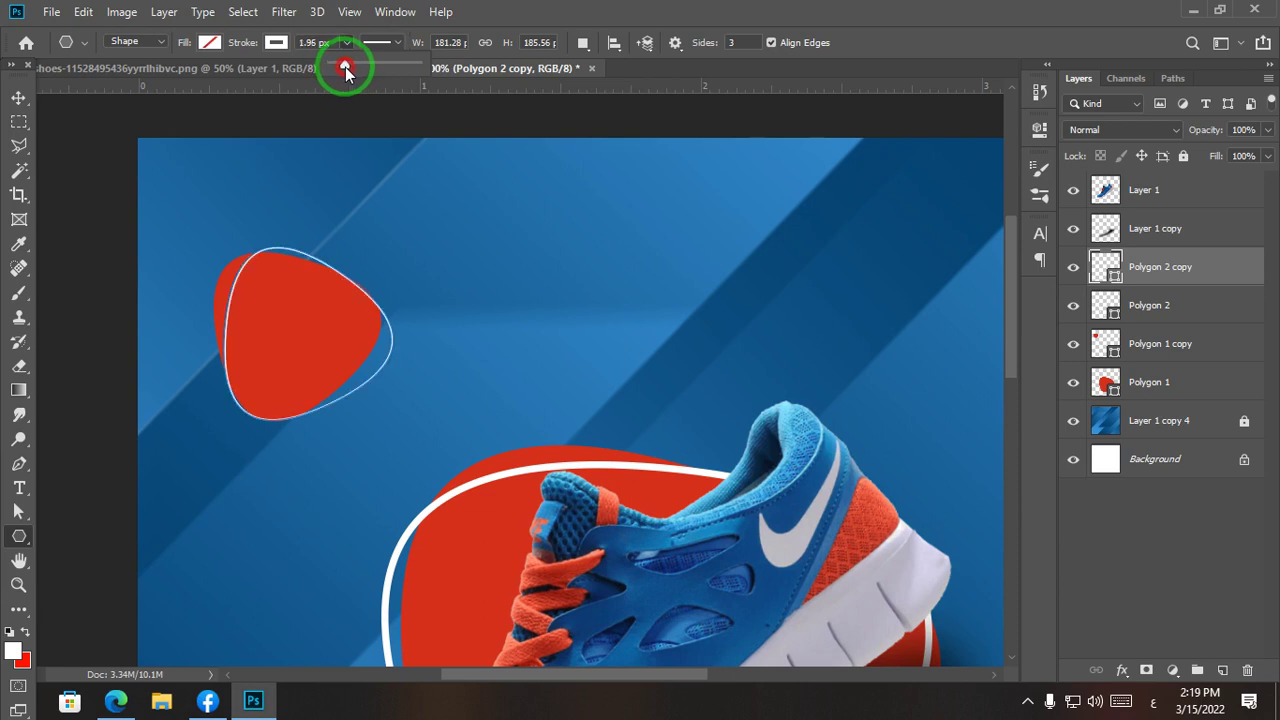
left_click(19, 98)
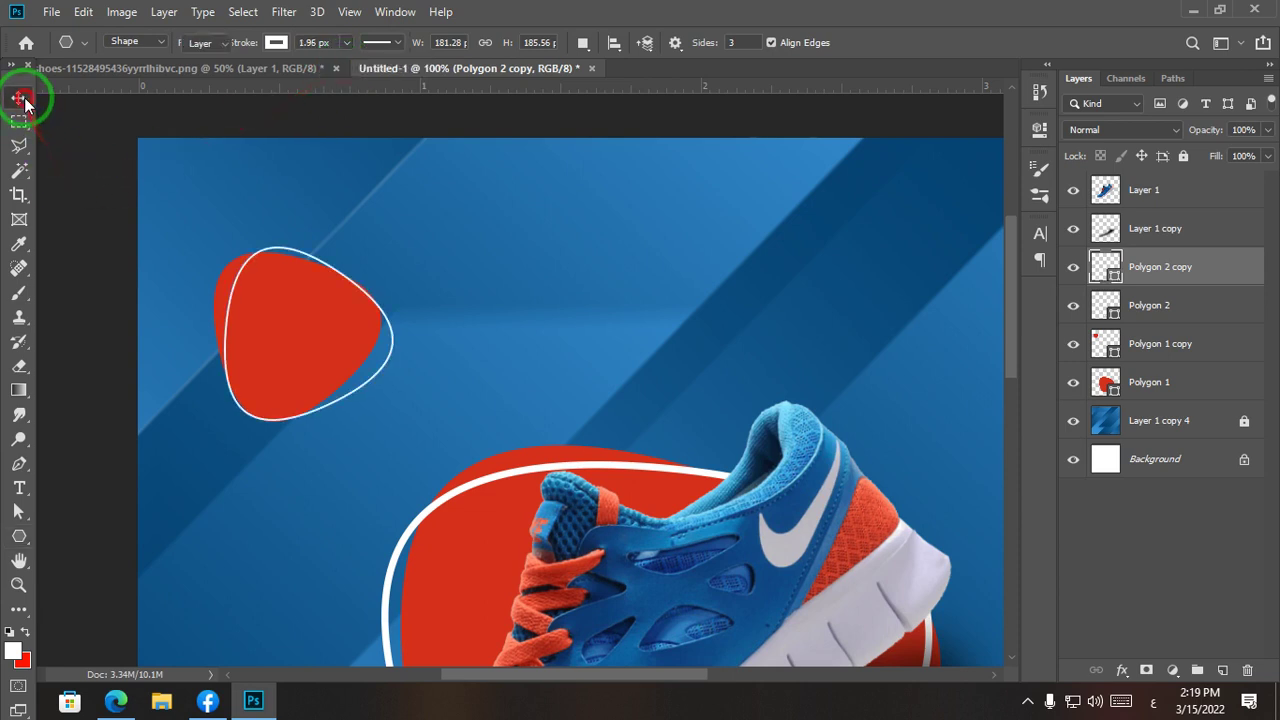
left_click(418, 440)
scroll(406, 416, "up", 2)
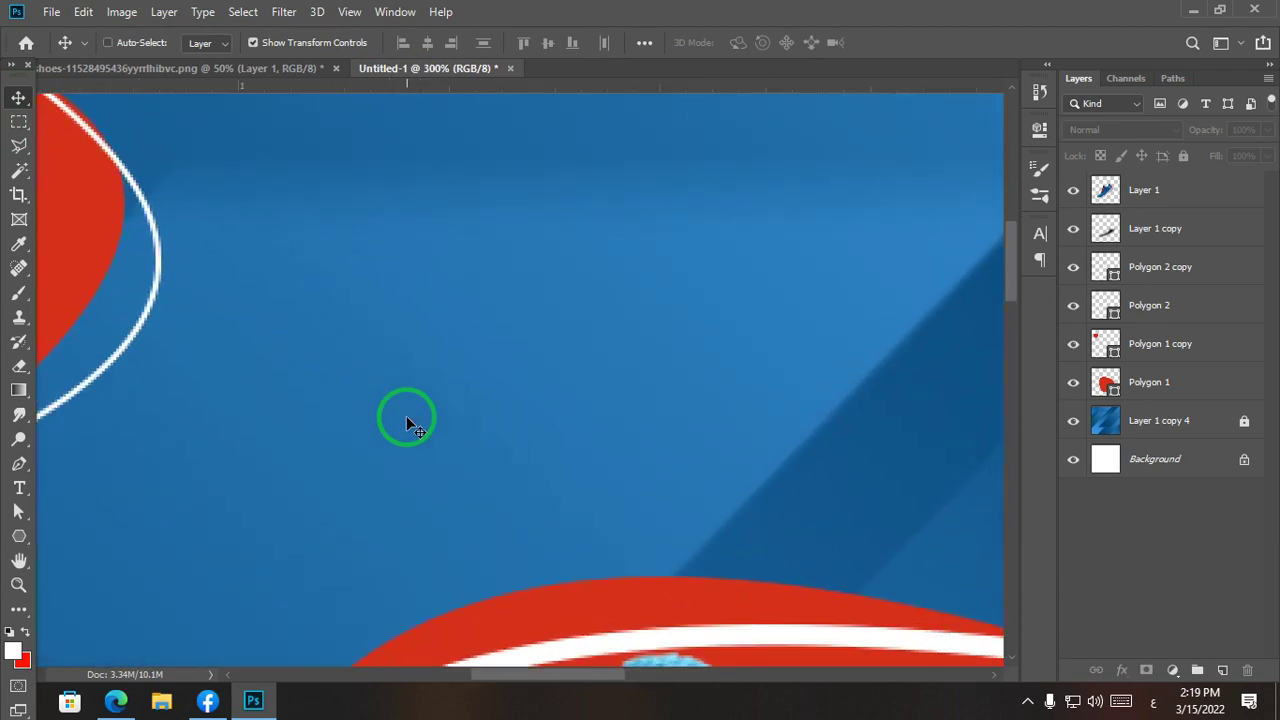
scroll(505, 456, "down", 3)
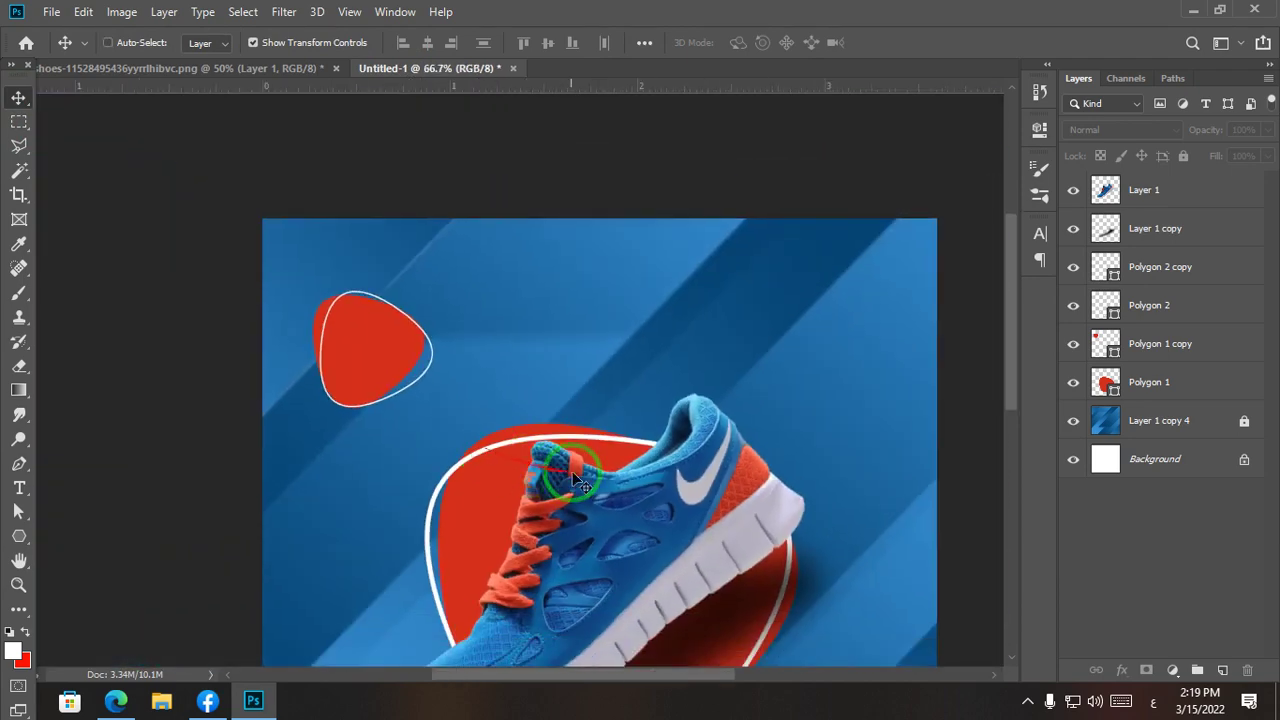
Step: Set the small white outline polygon's stroke width to 2.96 px and deselect it
scroll(640, 478, "down", 1)
scroll(470, 385, "up", 3)
scroll(330, 395, "down", 2)
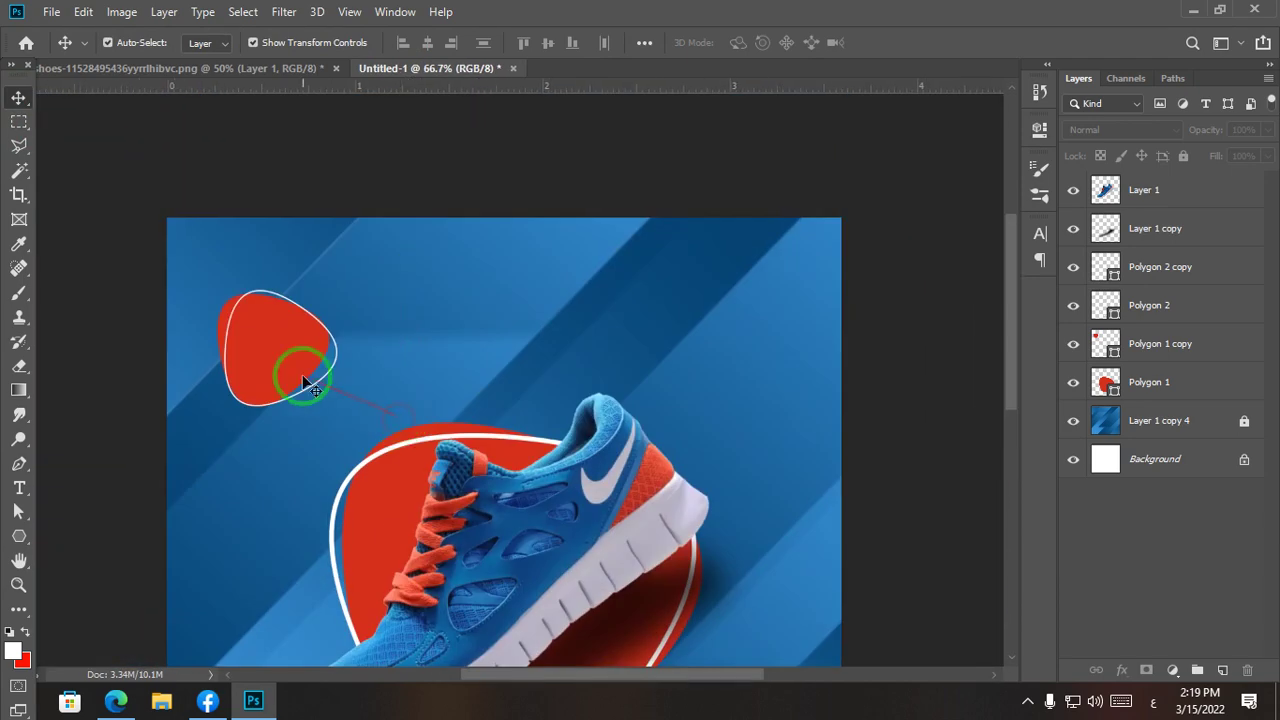
left_click(306, 381)
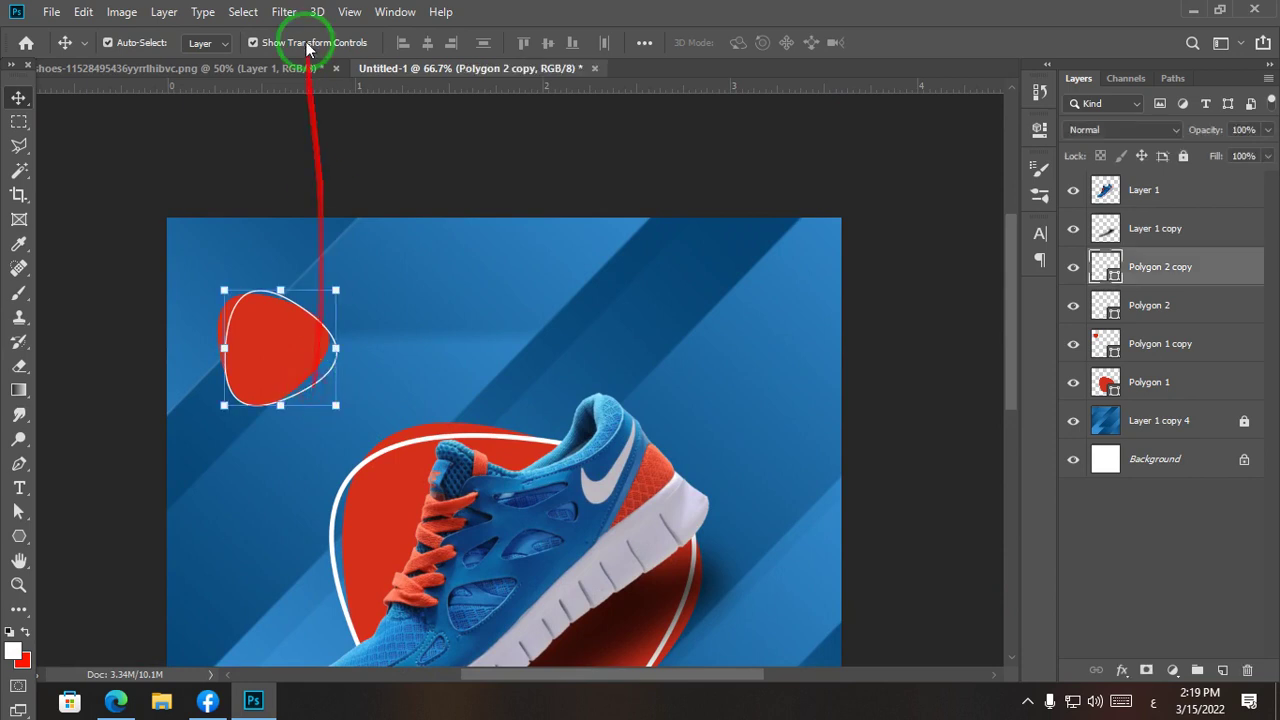
left_click(19, 536)
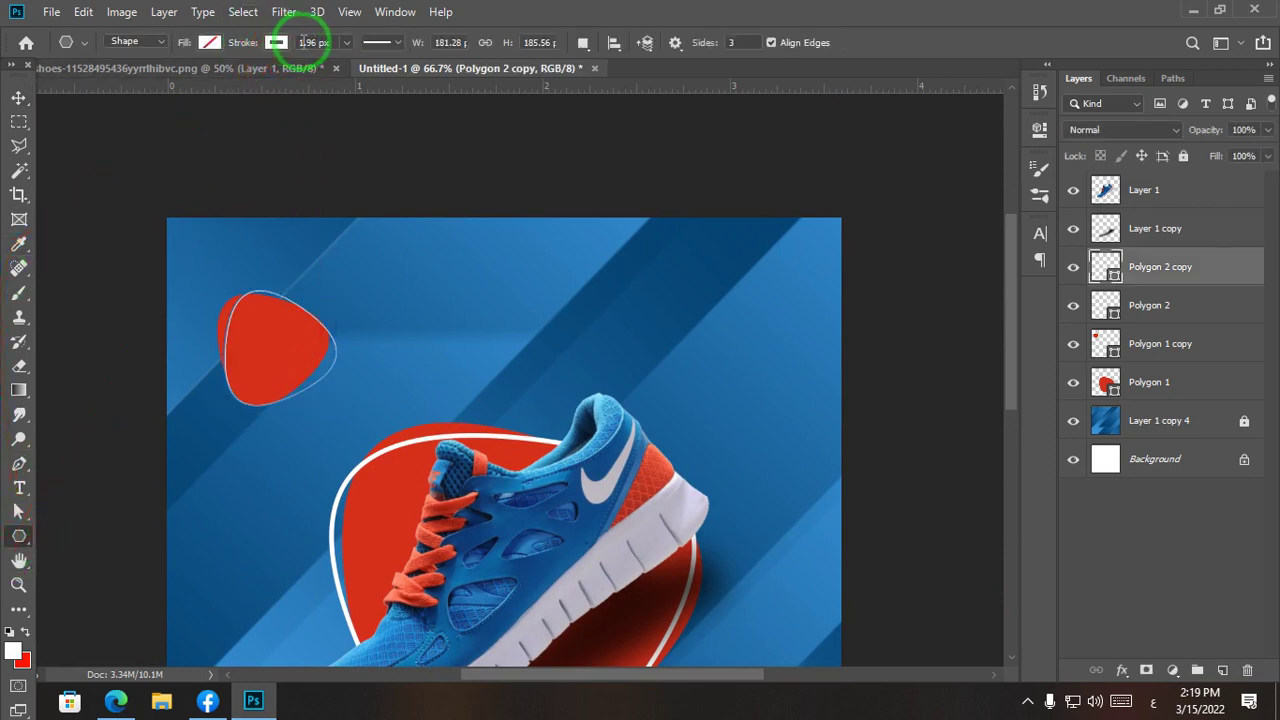
left_click(297, 42)
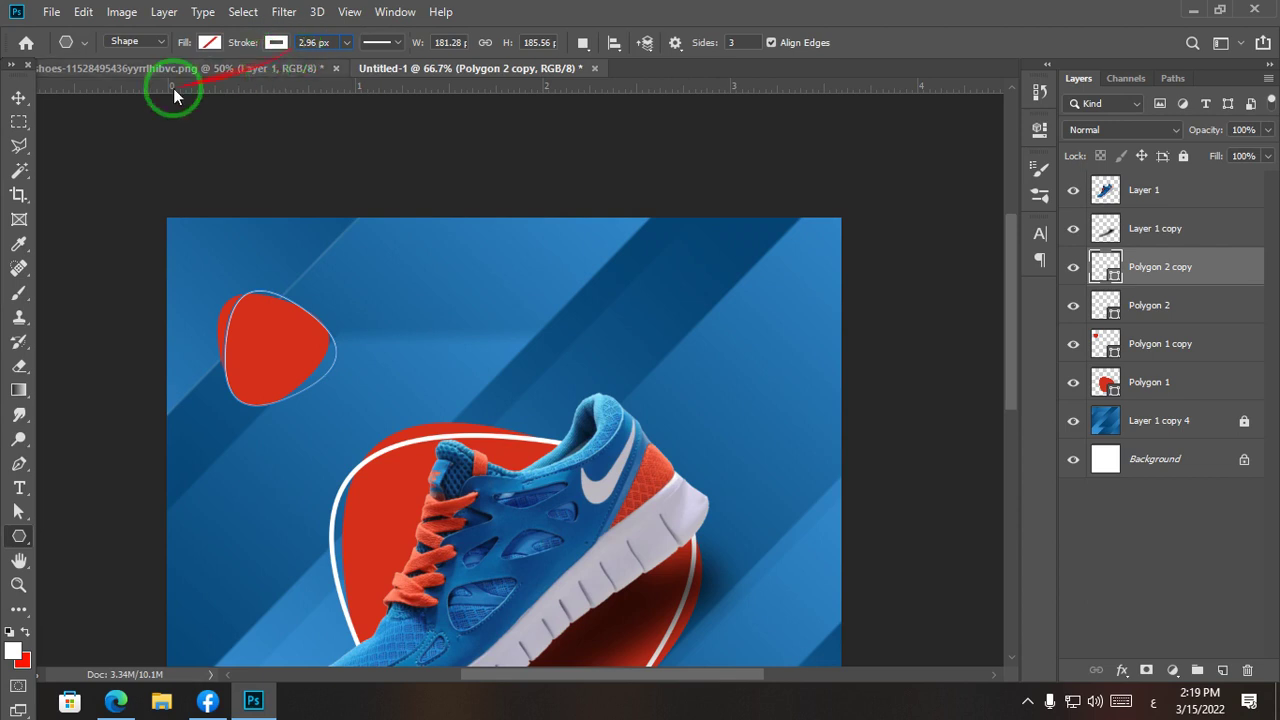
left_click(18, 97)
left_click(116, 282)
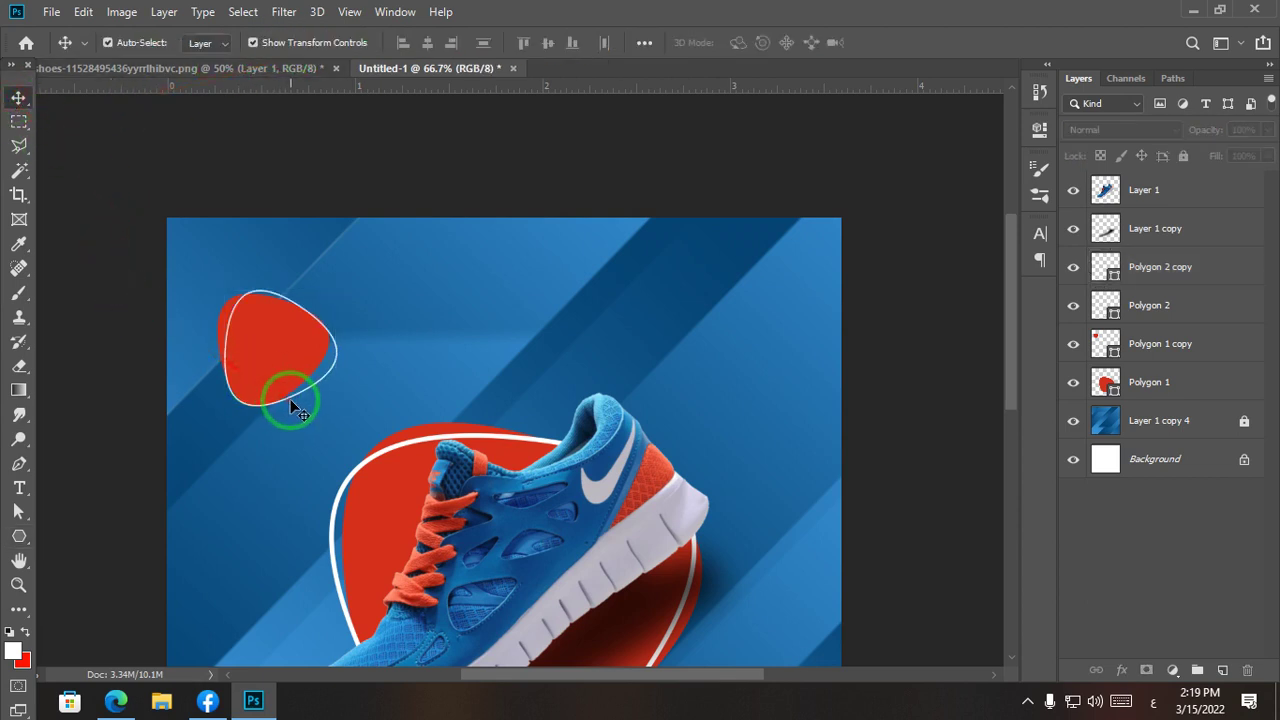
Step: Add the white centred text "40%" in TeX Gyre Adventor Bold, 49.28 pt, directly above the small red polygon's layer
left_click(282, 350)
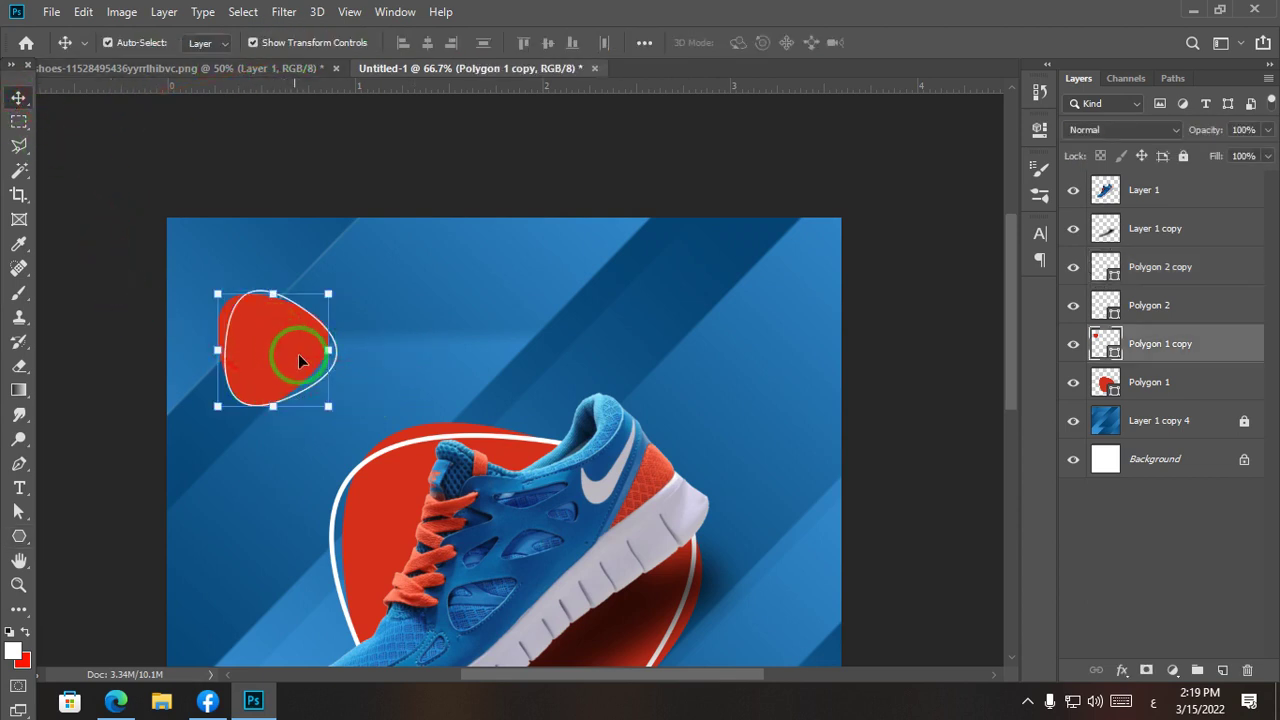
left_click(19, 488)
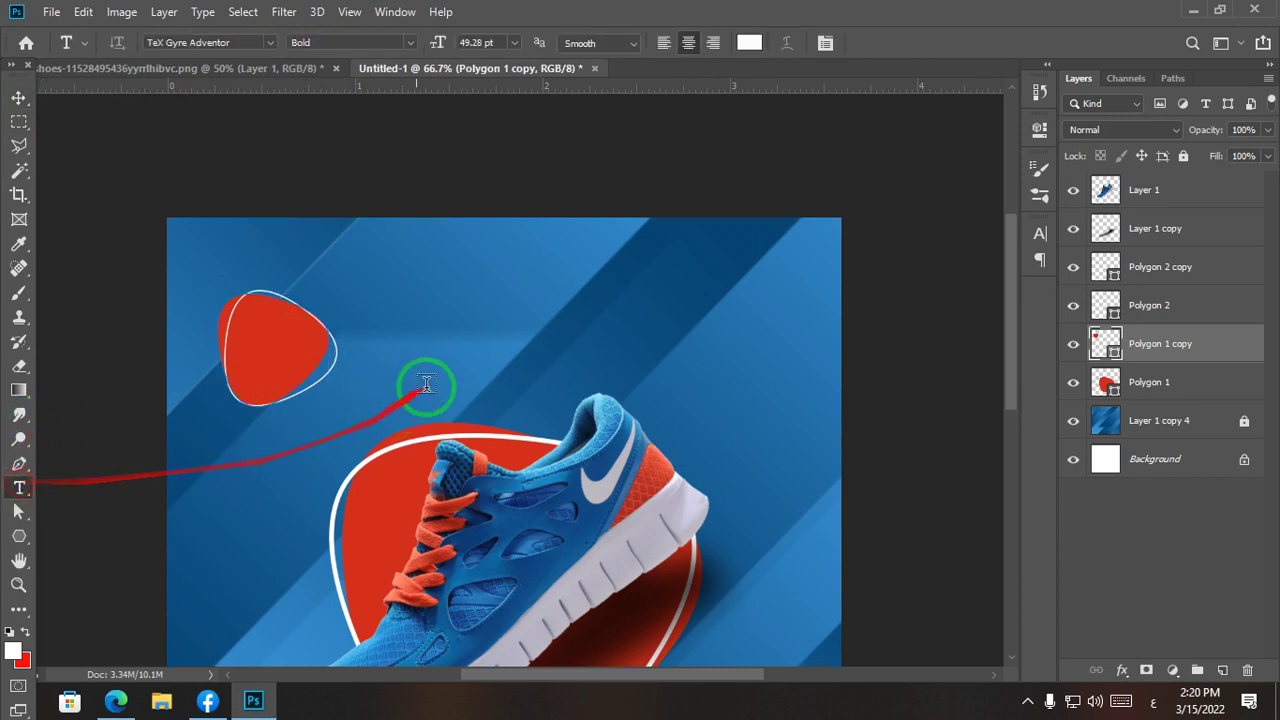
left_click(389, 345)
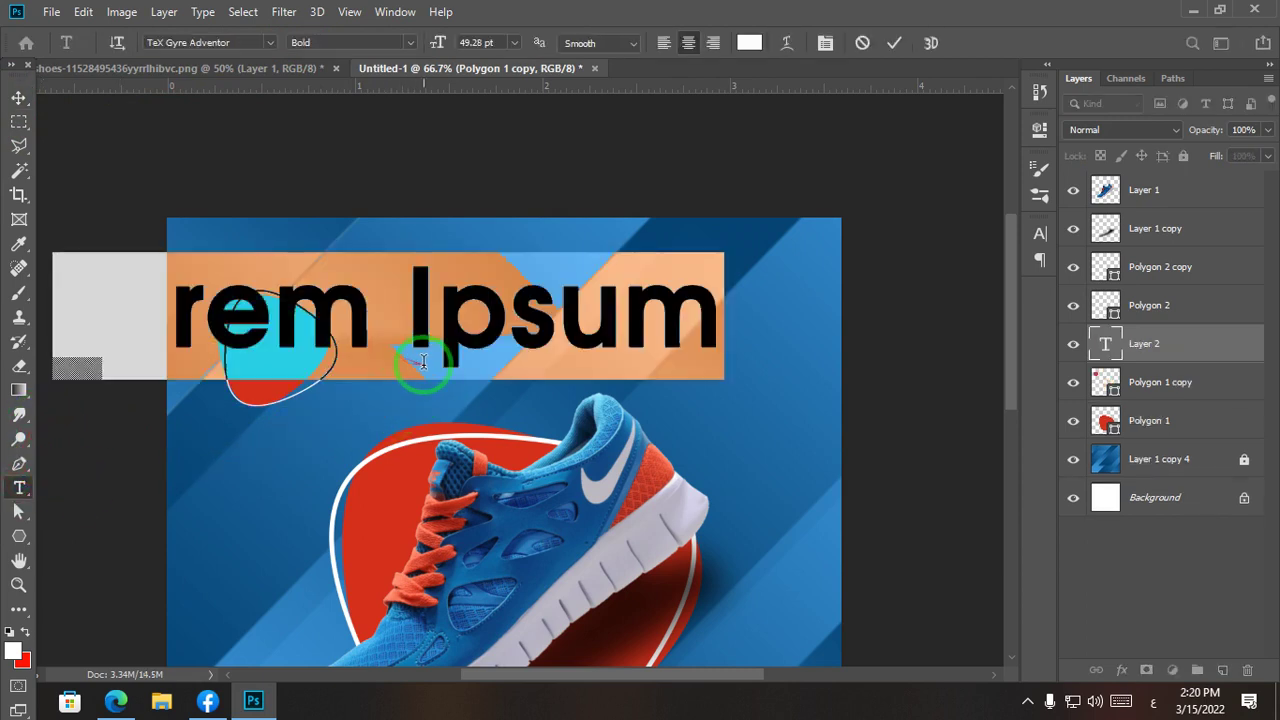
type("40")
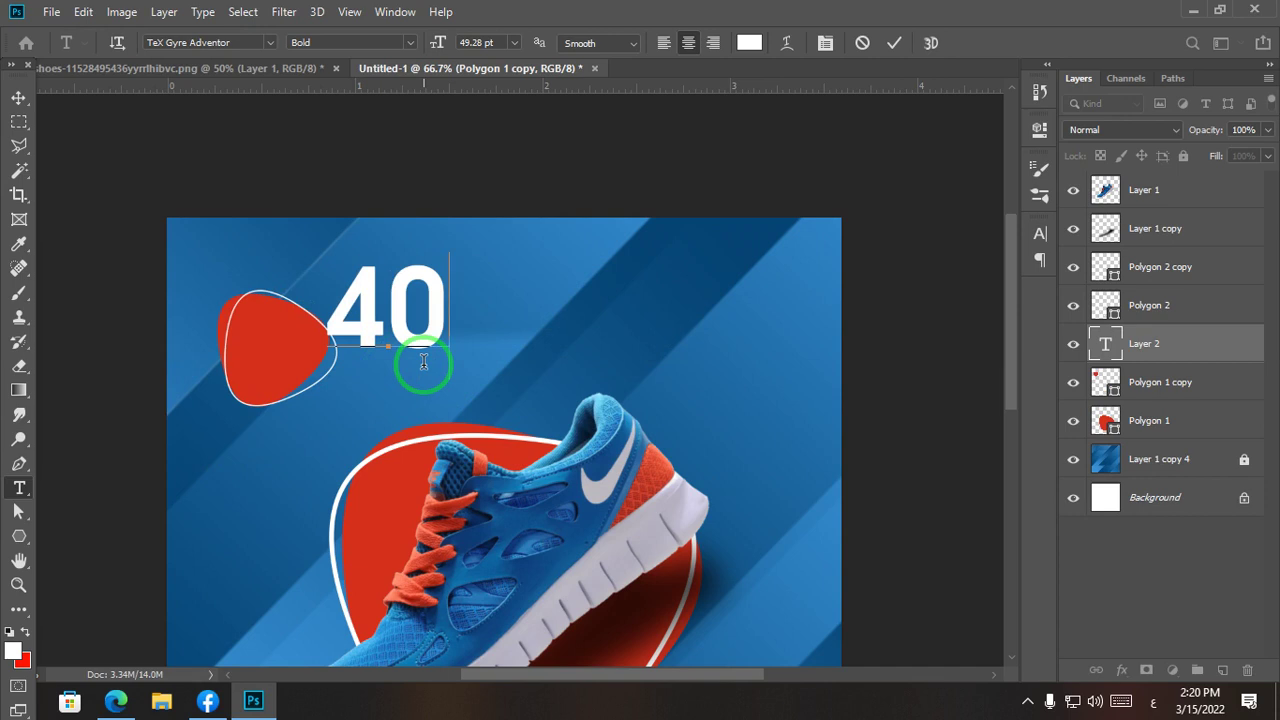
type("%")
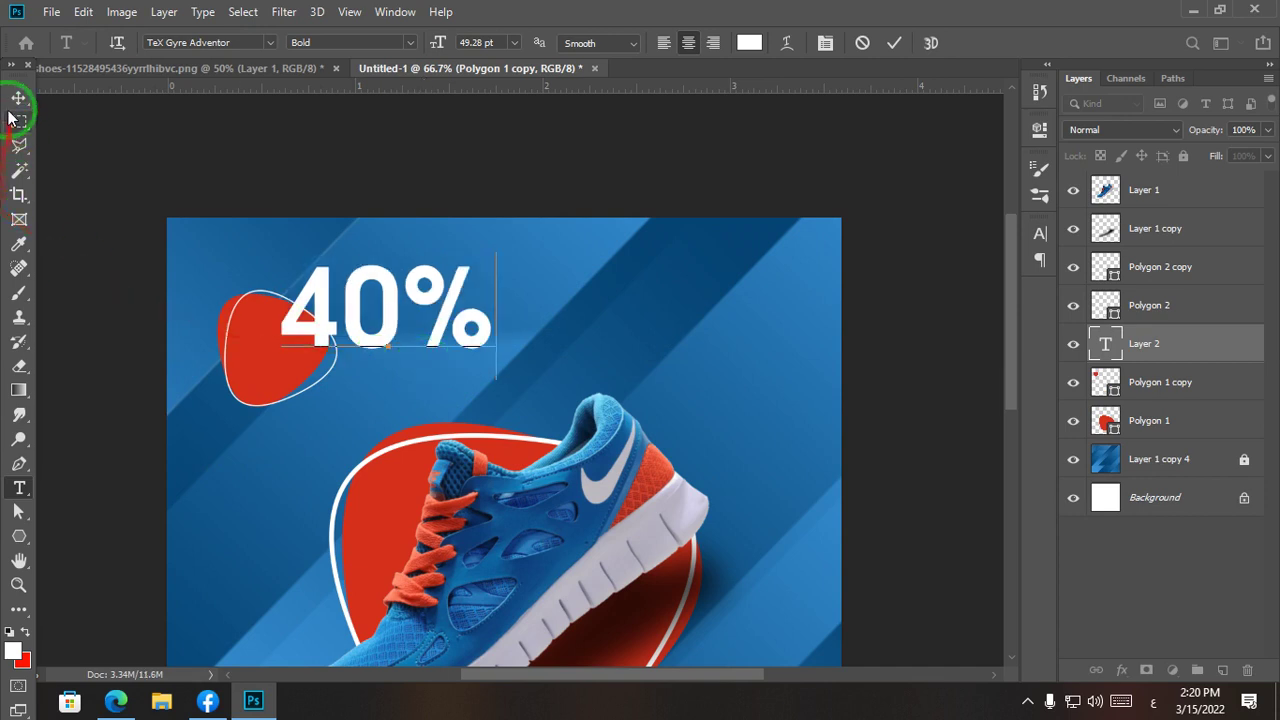
left_click(12, 112)
Step: Scale the 40% text to 43.37% and place it over the small red polygon
left_click(470, 298)
left_click_drag(488, 265, 278, 362)
key("ctrl+plus")
key("ctrl+plus")
key("ctrl+plus")
left_click_drag(151, 351, 817, 371)
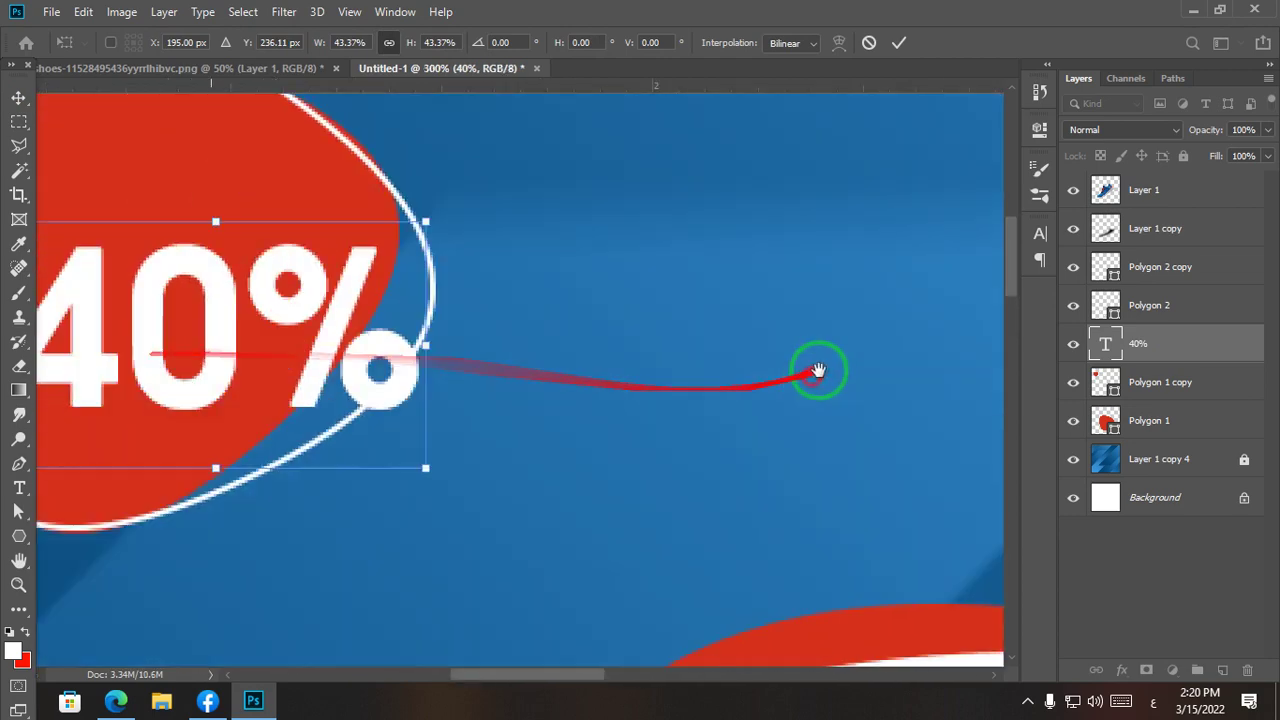
left_click_drag(532, 395, 471, 367)
double_click(479, 372)
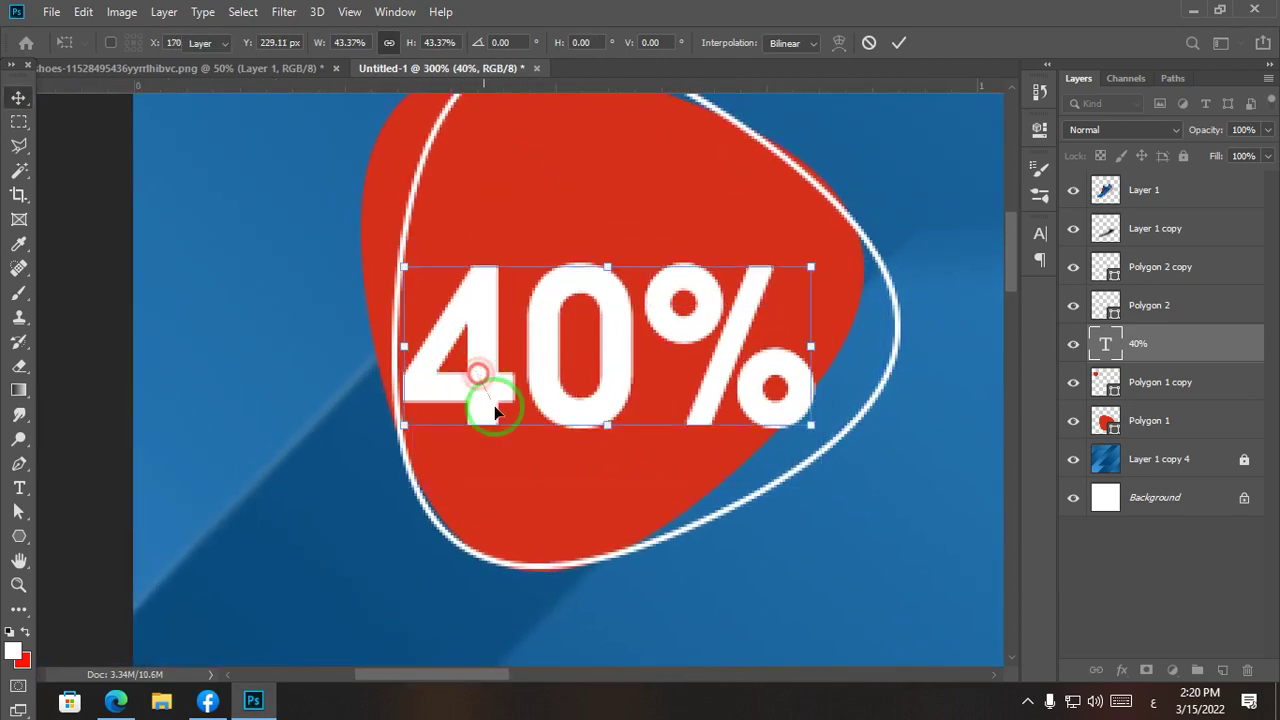
Step: Move the 40% text slightly up within the small red polygon, leaving space beneath it, and deselect it
key("ctrl+minus")
key("ctrl+minus")
left_click(531, 393)
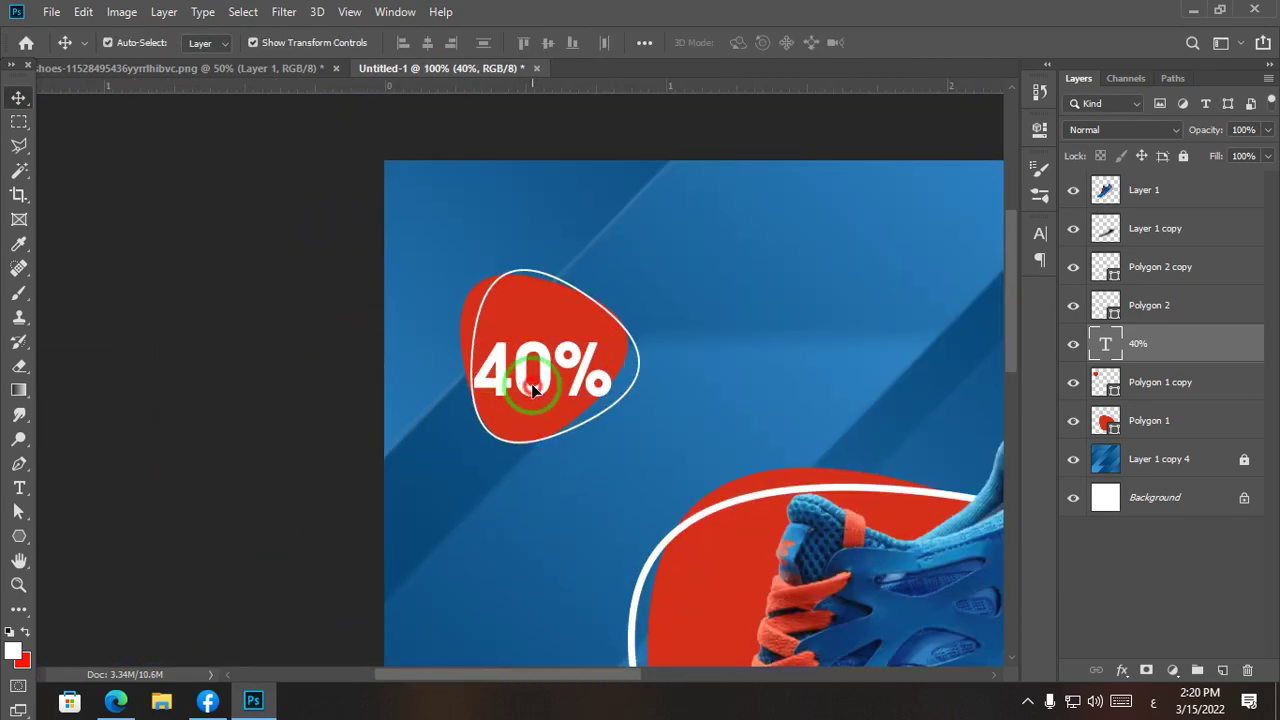
left_click_drag(533, 390, 538, 365)
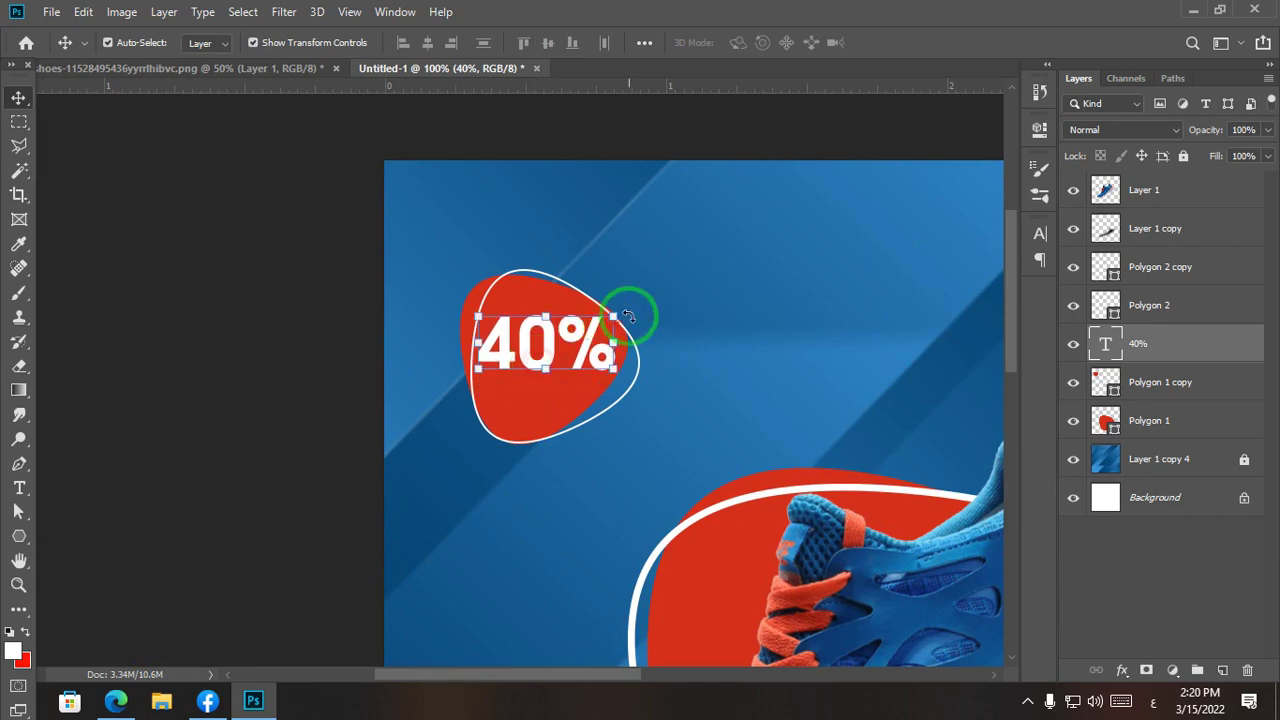
left_click(613, 317)
left_click(91, 586)
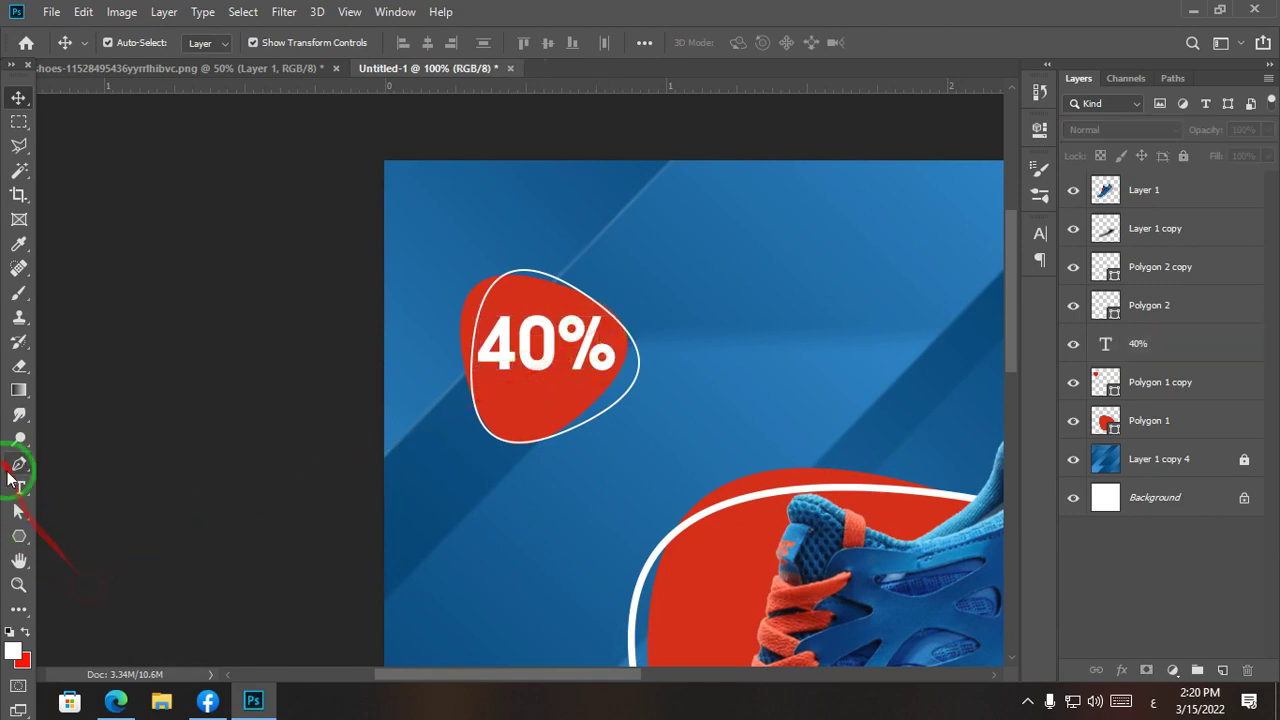
Step: Add the white text "OFF" in Myriad Arabic Regular, 49.28 pt, as a separate text layer below the small badge
left_click(19, 487)
left_click(466, 563)
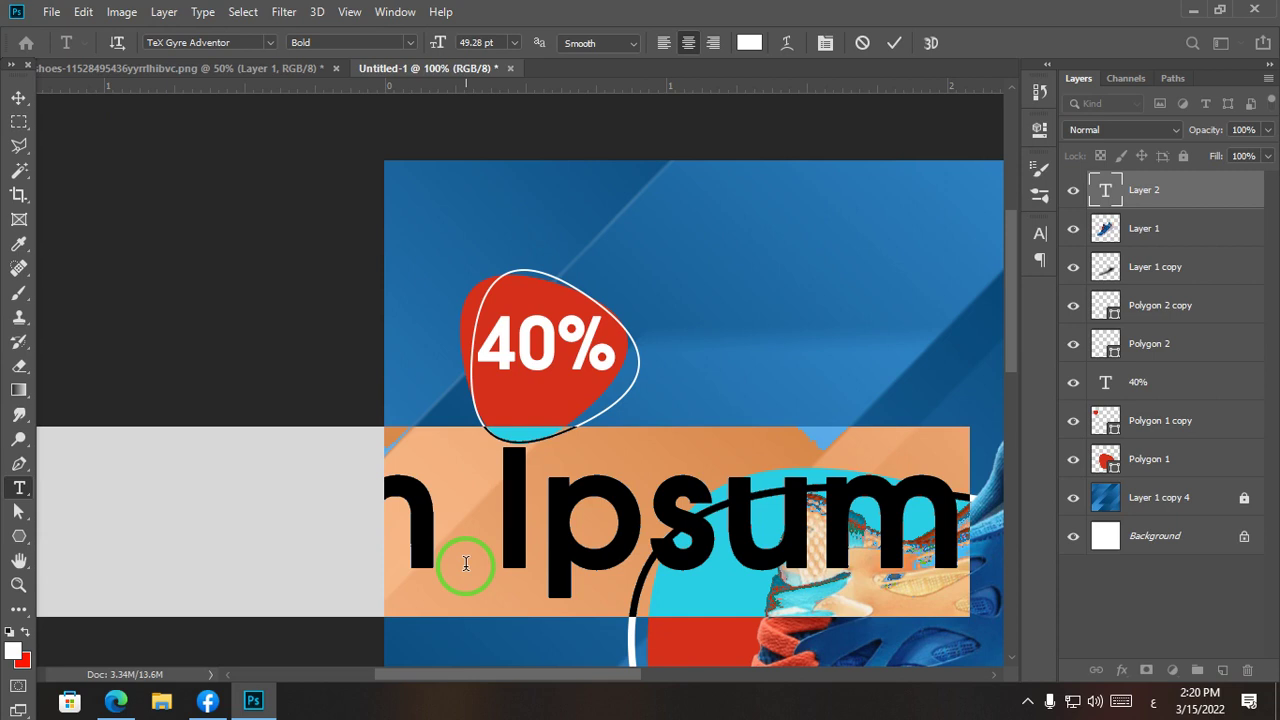
type("خبب")
key("BackSpace")
key("BackSpace")
key("BackSpace")
key("BackSpace")
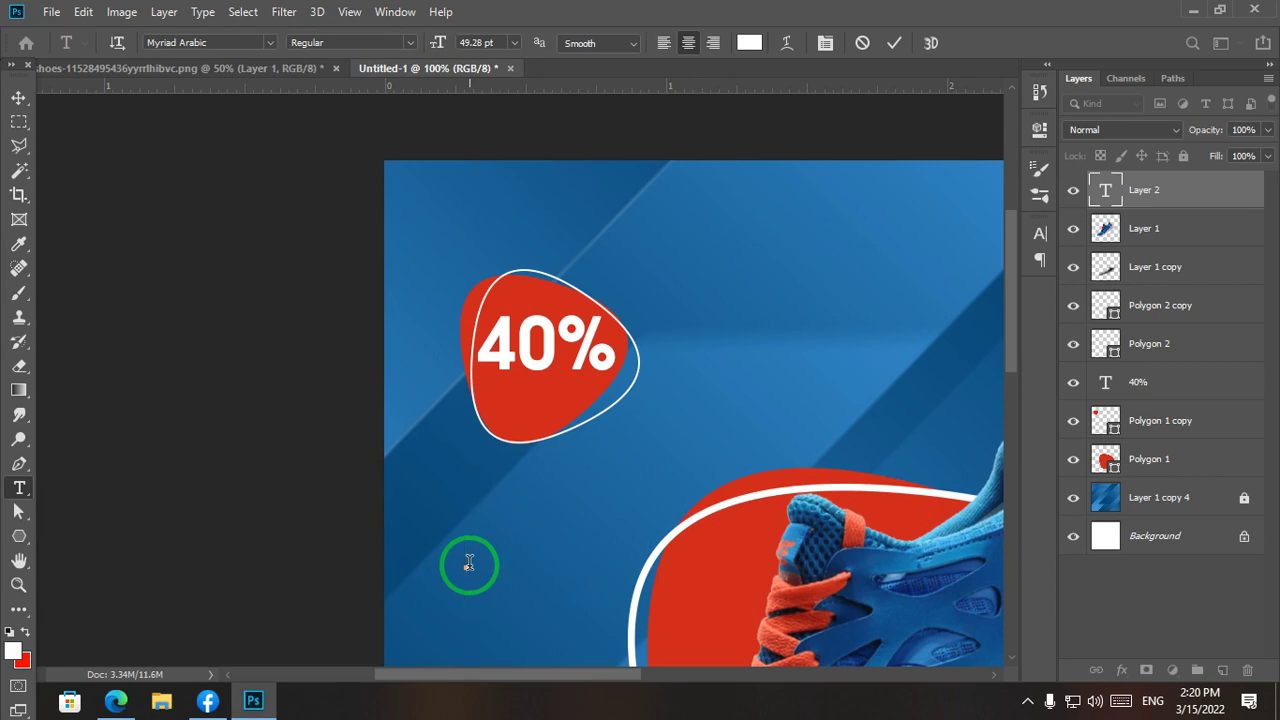
type("OFF")
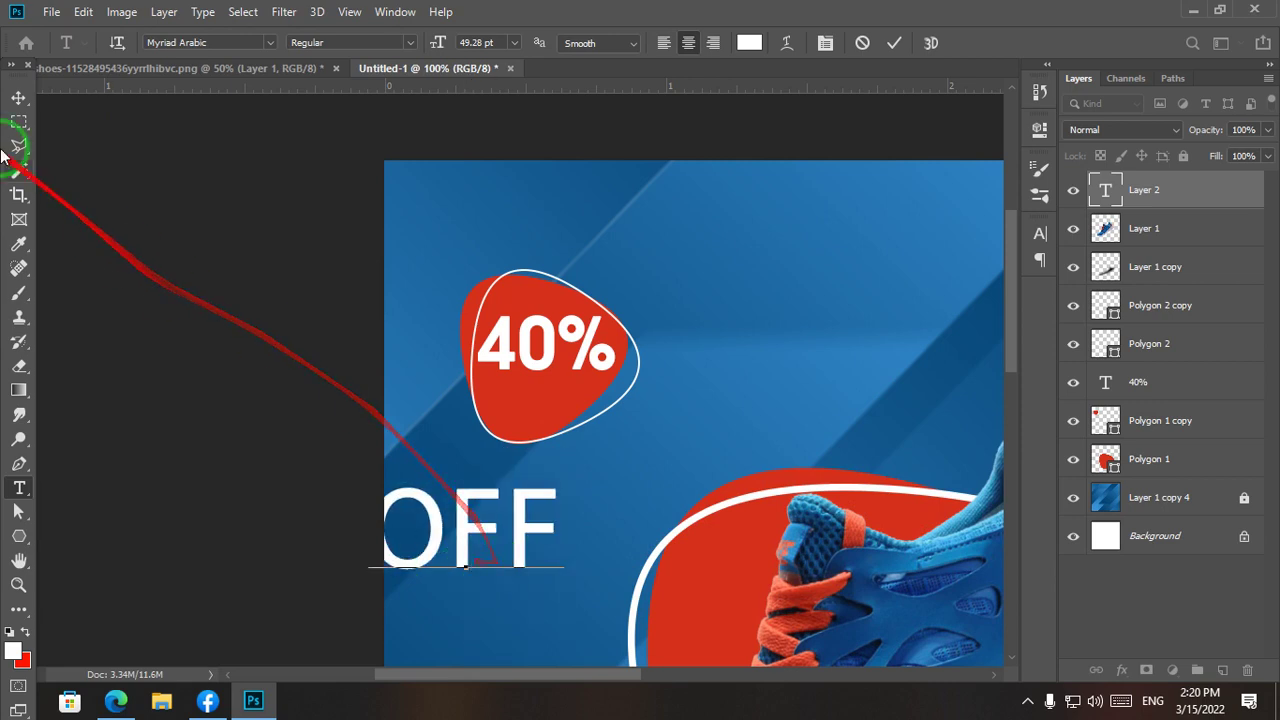
Step: Scale the OFF text down, place it under 40% inside the red badge and deselect it
left_click(20, 97)
left_click_drag(507, 549, 595, 431)
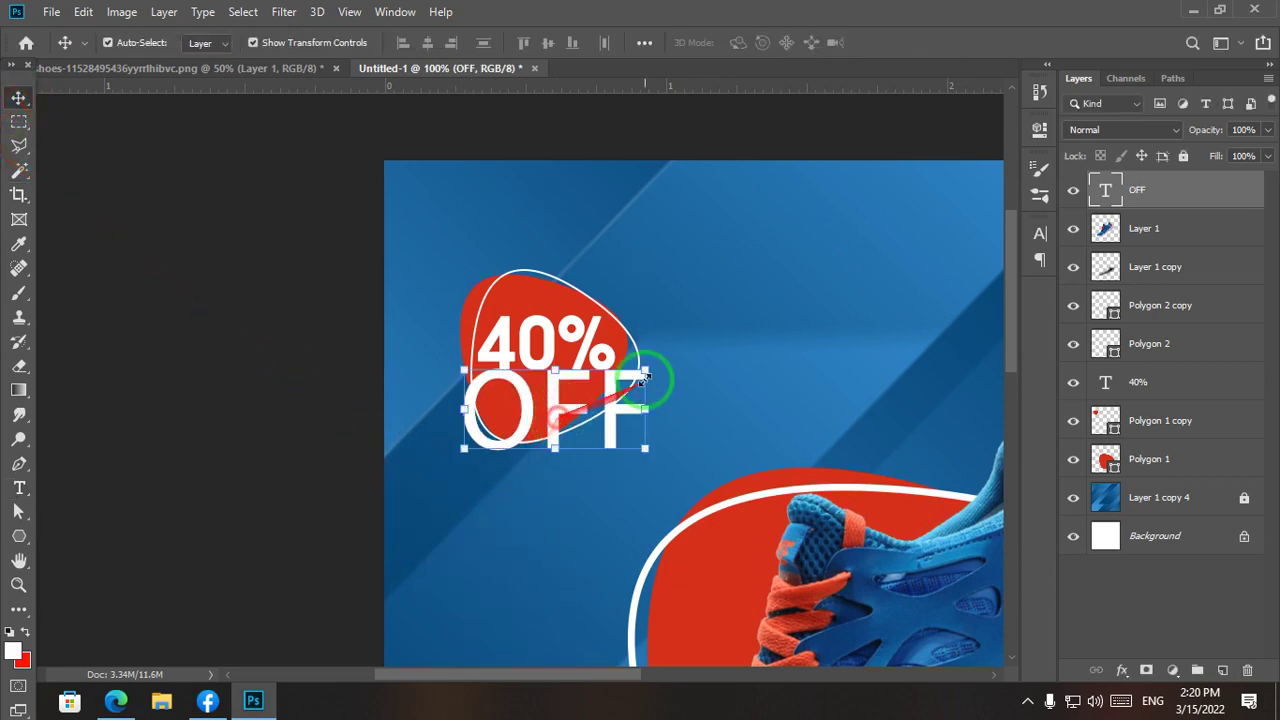
left_click_drag(648, 370, 456, 462)
left_click_drag(425, 505, 537, 395)
key("Return")
left_click(766, 389, "ctrl")
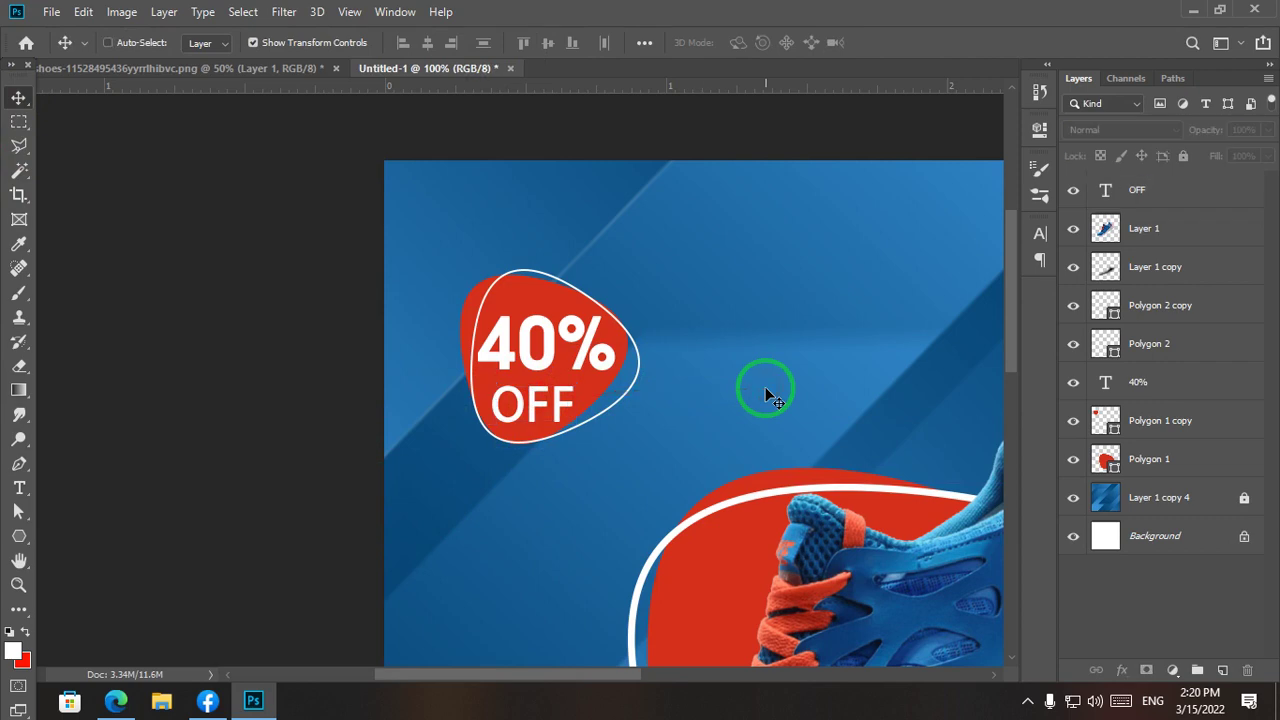
Step: Copy the RUNNING SHOES text from the shoe image document into the ad and place it near the canvas's upper edge
key("ctrl+minus")
left_click_drag(873, 550, 617, 363)
left_click_drag(551, 283, 557, 406)
left_click_drag(539, 455, 481, 446)
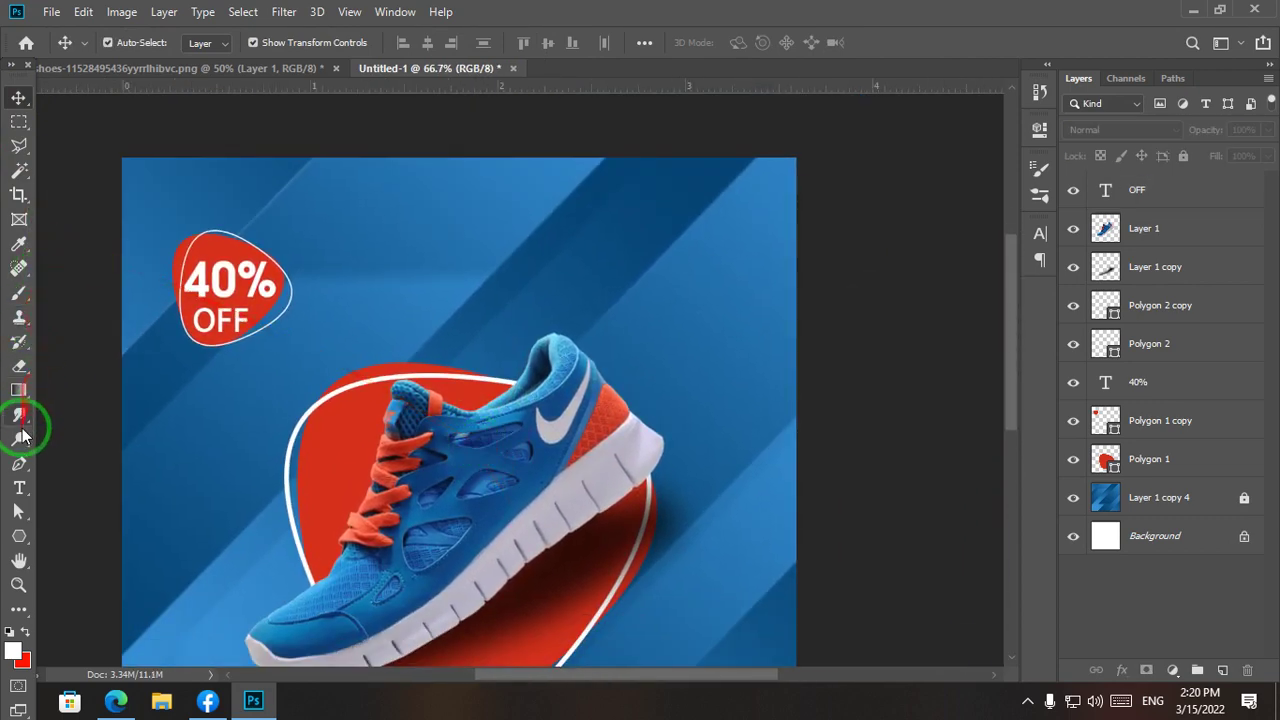
left_click(283, 67)
mouse_move(491, 214)
left_mouse_down()
mouse_move(381, 204)
mouse_move(481, 57)
mouse_move(481, 288)
mouse_move(534, 229)
mouse_move(509, 209)
left_mouse_up()
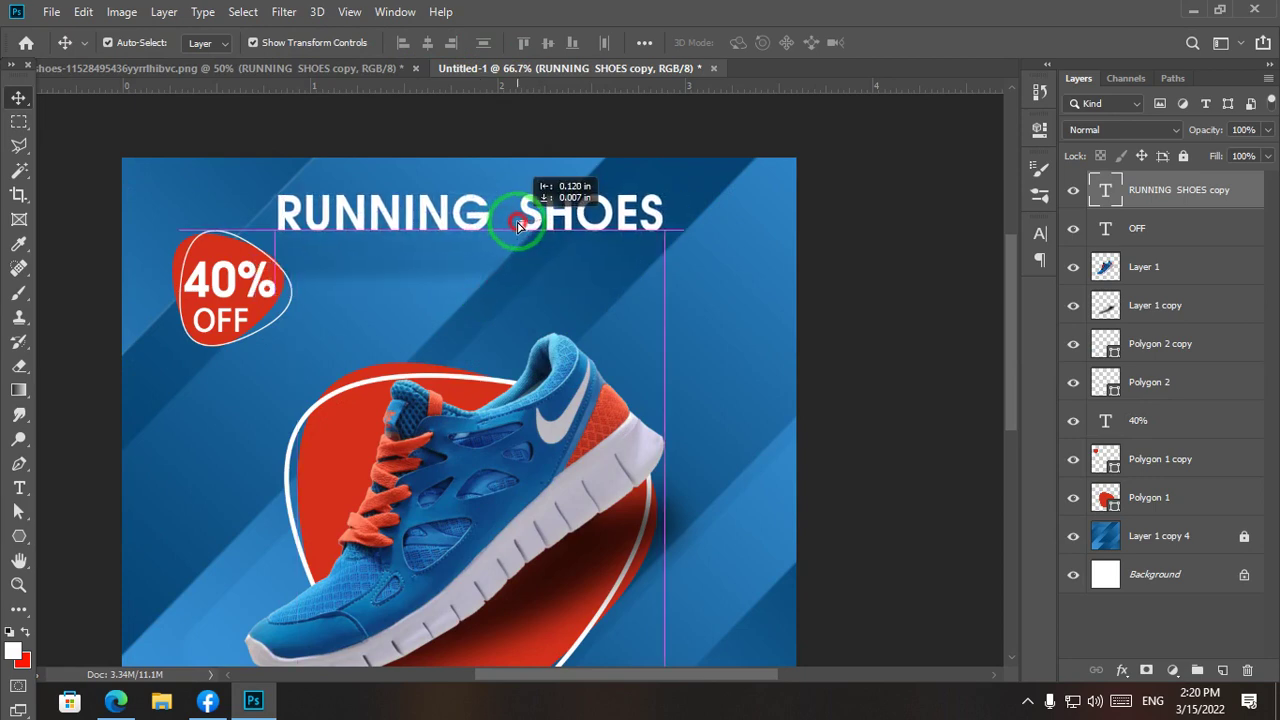
Step: Enlarge the RUNNING SHOES title, reposition it near the canvas's upper edge and deselect it
left_click_drag(660, 192, 755, 176)
double_click(647, 208)
mouse_move(626, 211)
left_mouse_down()
mouse_move(611, 254)
mouse_move(630, 242)
mouse_move(609, 227)
left_mouse_up()
left_click(858, 400)
Step: Move the badge shapes and their 40% OFF text together slightly down and left, and shift the RUNNING SHOES title slightly left and down
left_click_drag(545, 293, 543, 346)
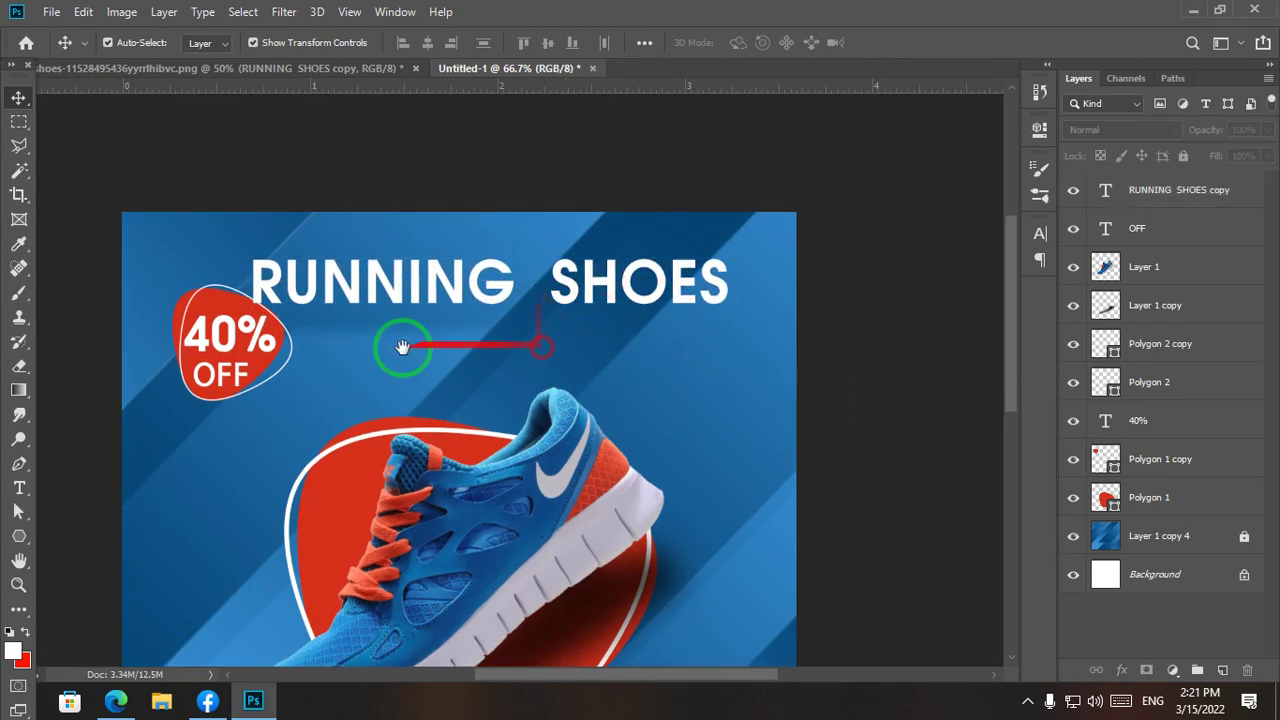
left_click(214, 333)
left_click_drag(178, 430, 232, 335)
left_click(301, 418)
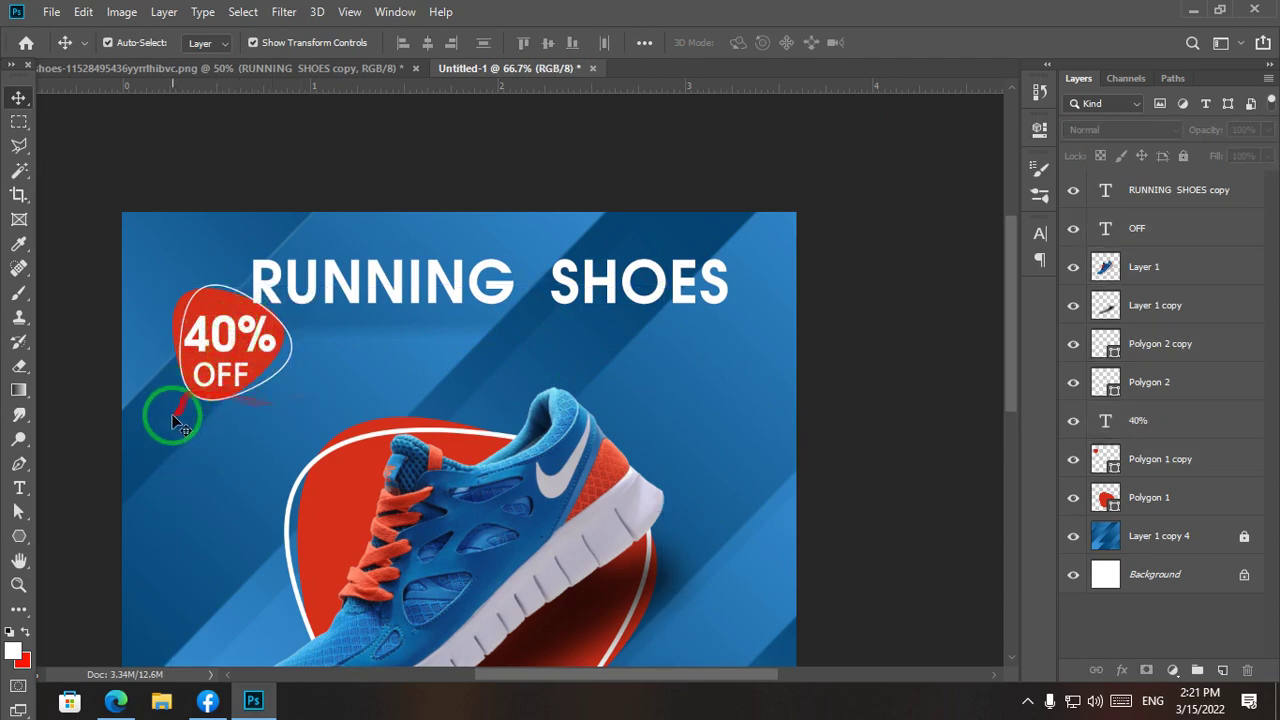
left_click_drag(173, 420, 215, 374)
left_click_drag(620, 400, 612, 441)
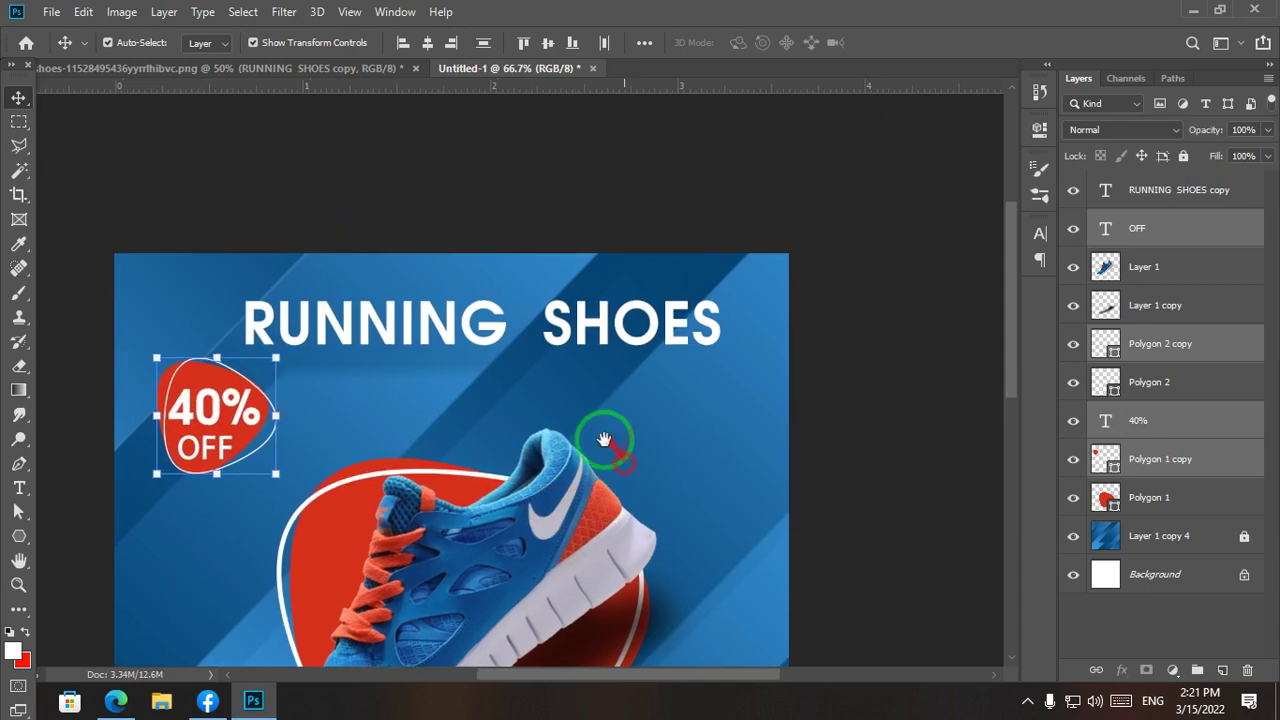
left_click_drag(436, 334, 412, 338)
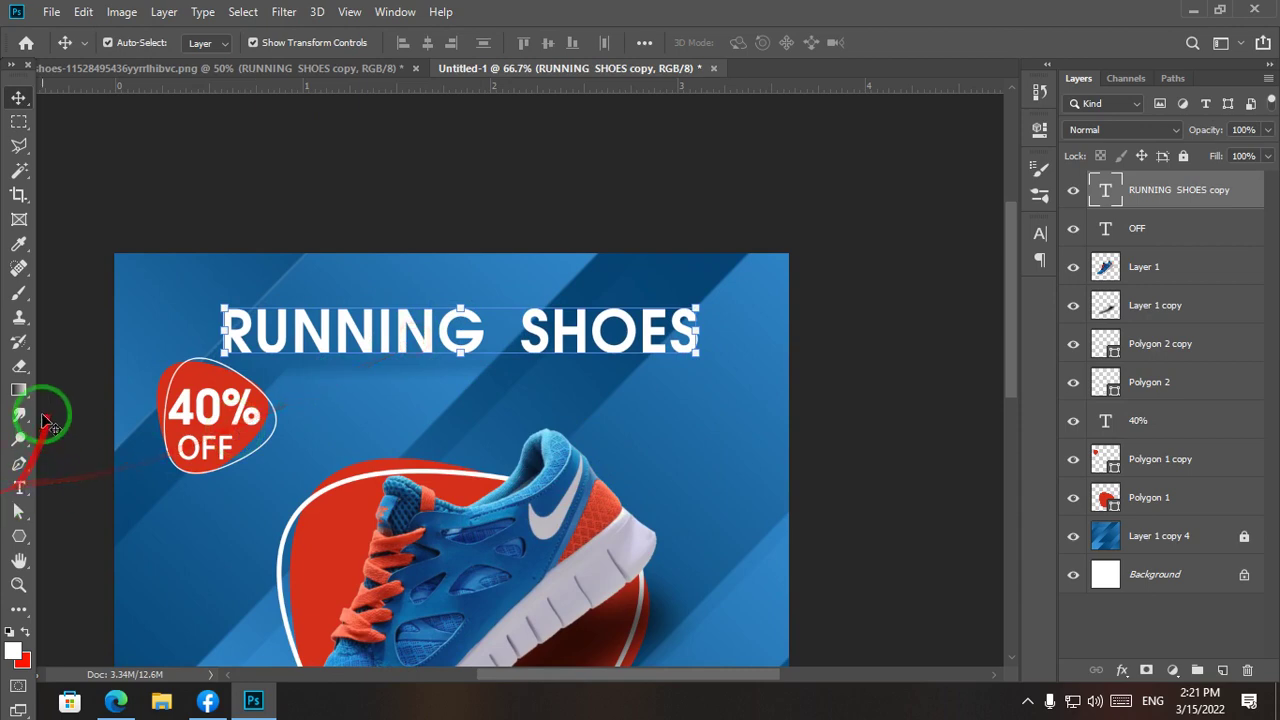
Step: Draw a thin white horizontal bar beneath the title by filling a narrow rectangular selection on a new layer, and deselect it
left_click(19, 121)
left_click_drag(648, 371, 430, 372)
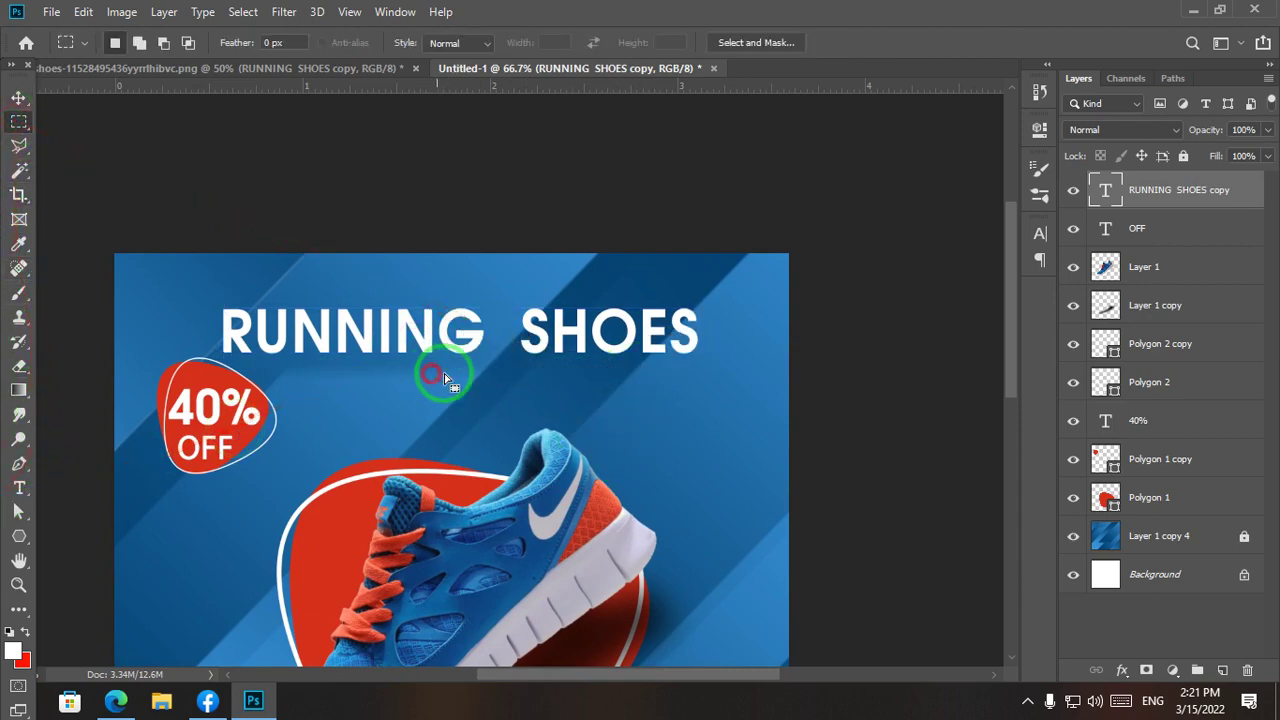
left_click(1221, 671)
key("ctrl+BackSpace")
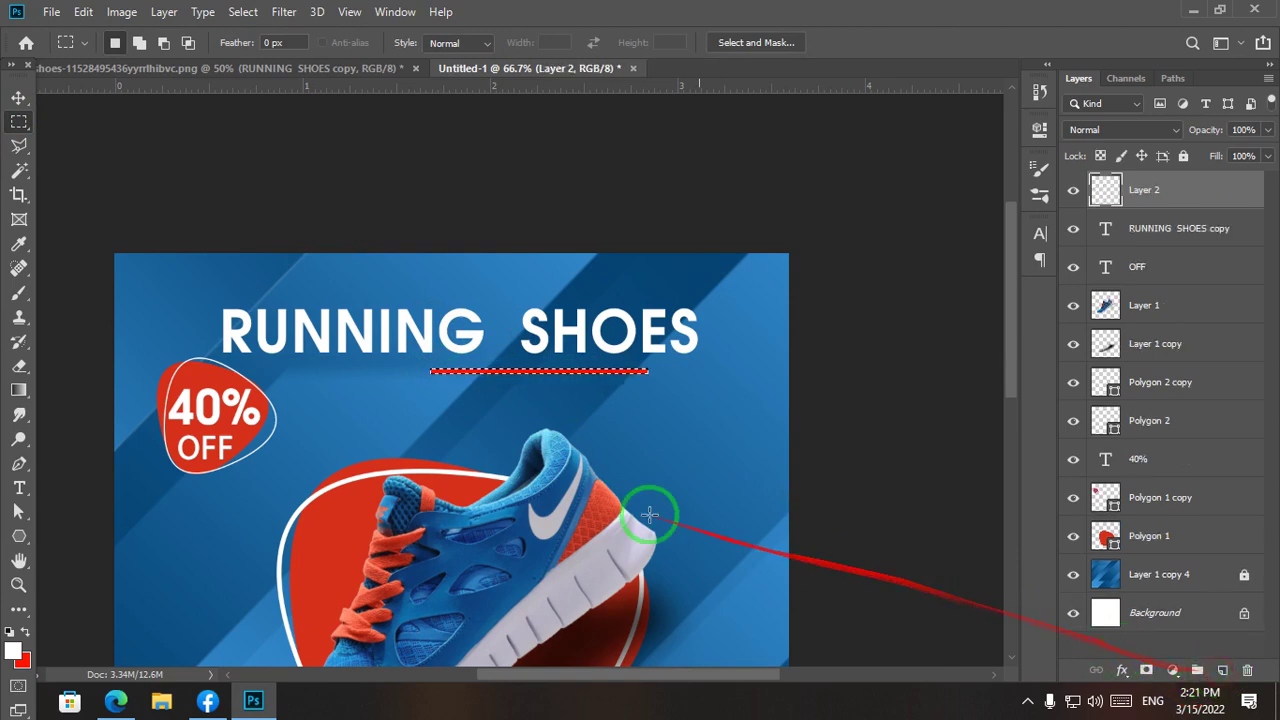
key("ctrl+z")
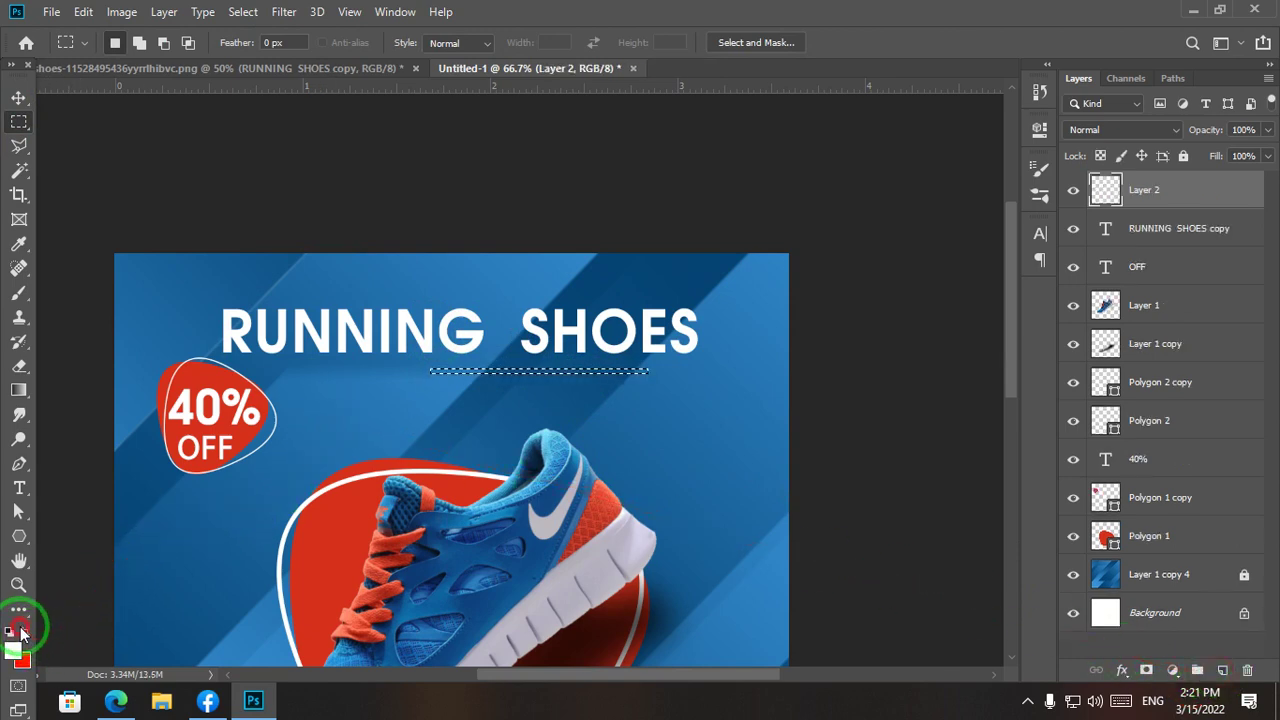
key("ctrl+BackSpace")
left_click(36, 148)
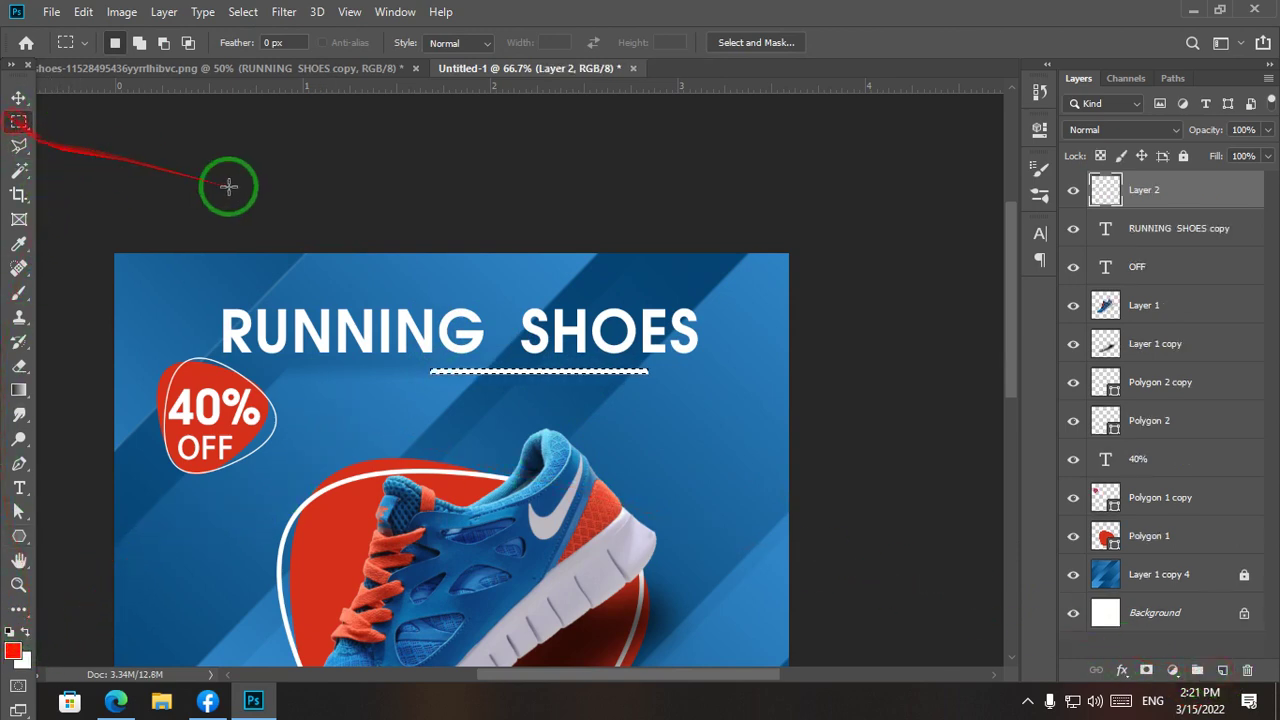
left_click(229, 186)
Step: Move the white bar above the word SHOES, lined up with the title's right end
left_click(19, 99)
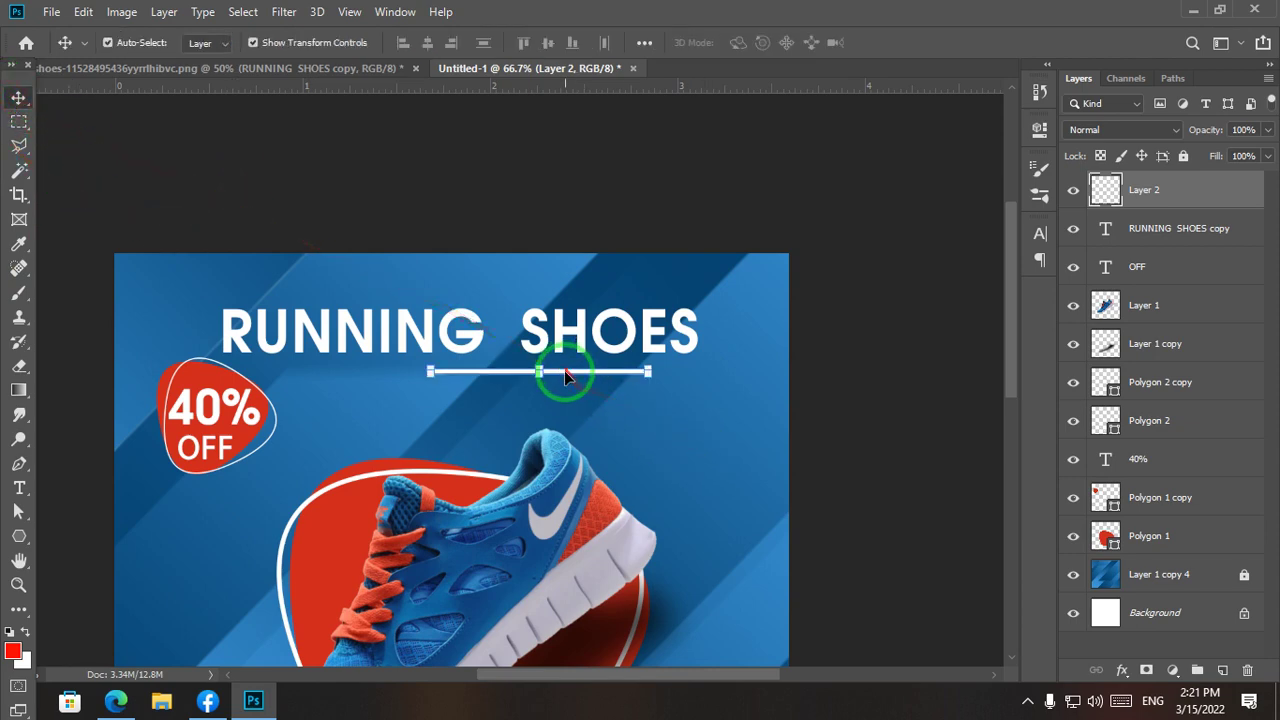
left_click_drag(566, 375, 309, 291)
key("ctrl+z")
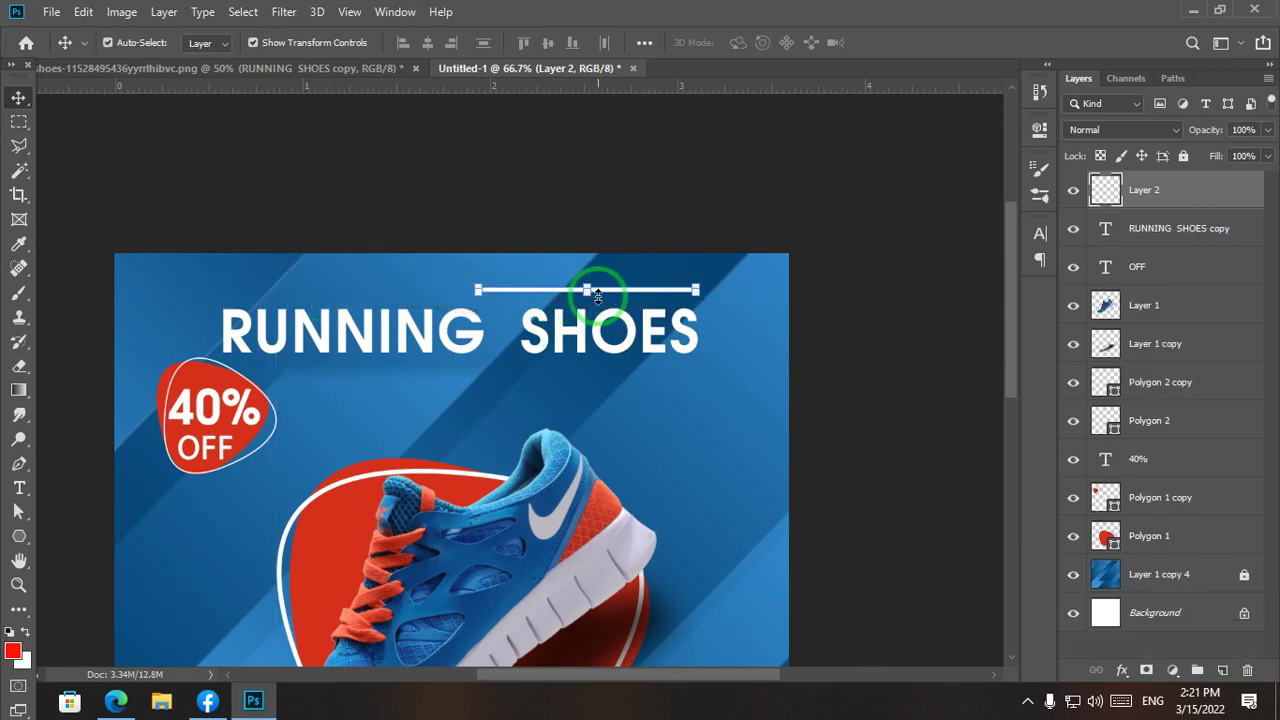
Step: Reduce the white bar's height so it becomes a thinner line above SHOES
scroll(597, 297, "up", 3)
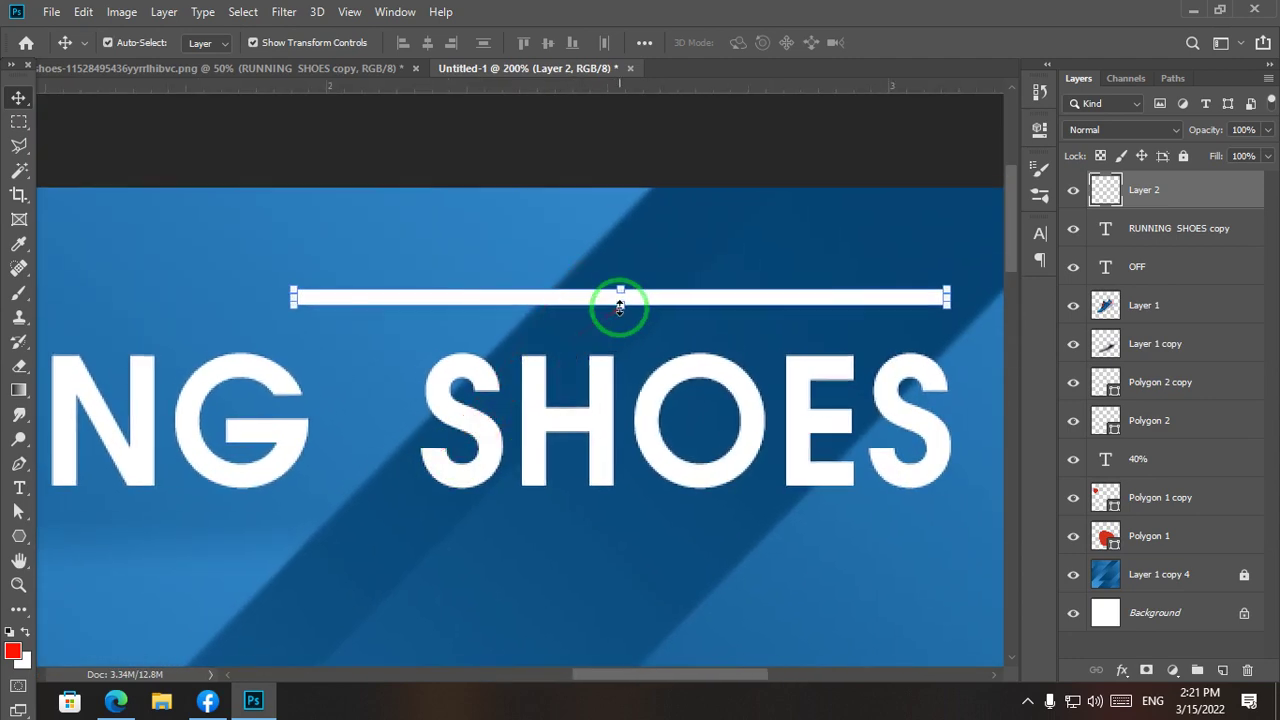
left_click_drag(620, 307, 612, 299)
key("Return")
scroll(612, 300, "down", 4)
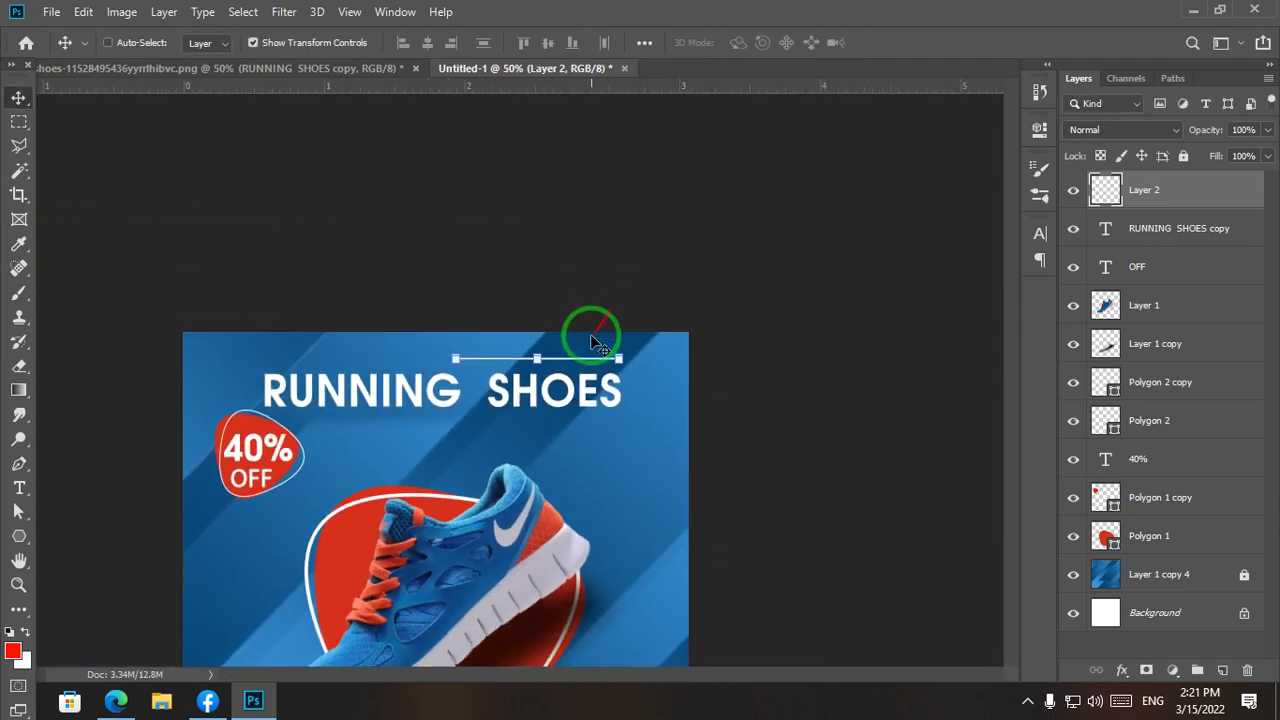
scroll(620, 255, "up", 2)
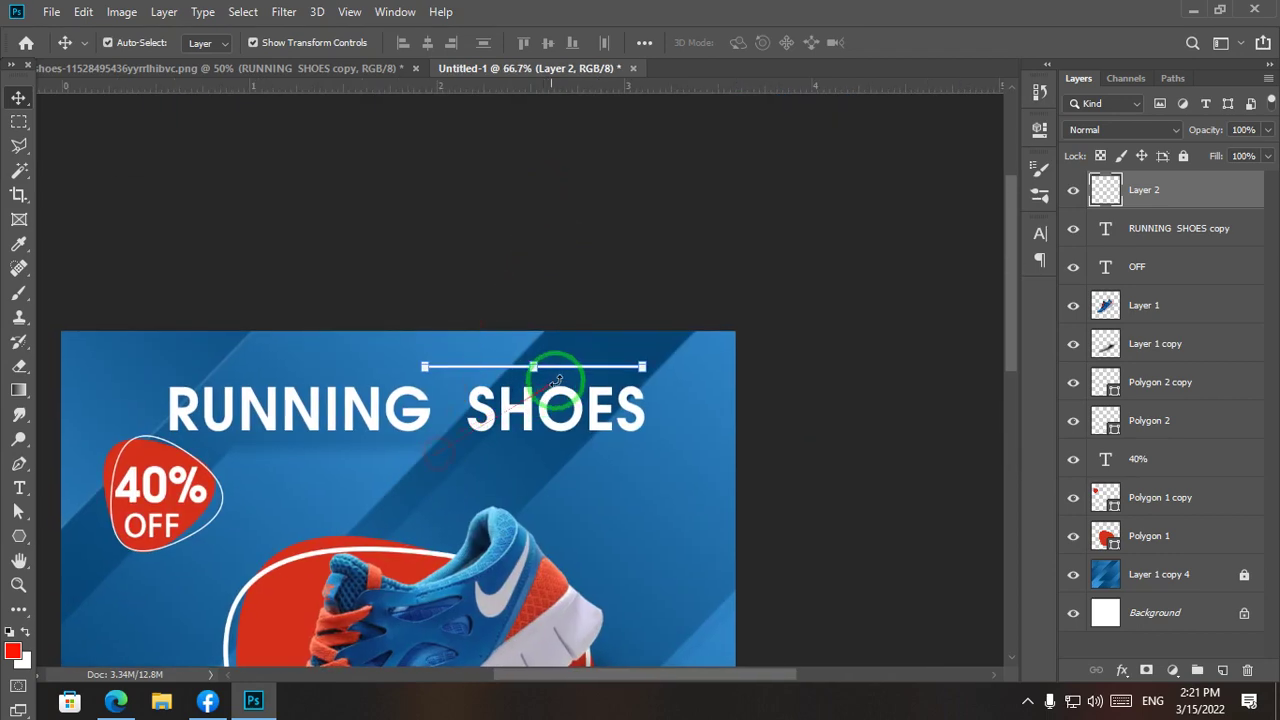
Step: Switch to the shoe PNG document and move the shoe down the canvas, clear of the white new arrivals text
left_click_drag(572, 367, 576, 371)
left_click_drag(400, 410, 622, 393)
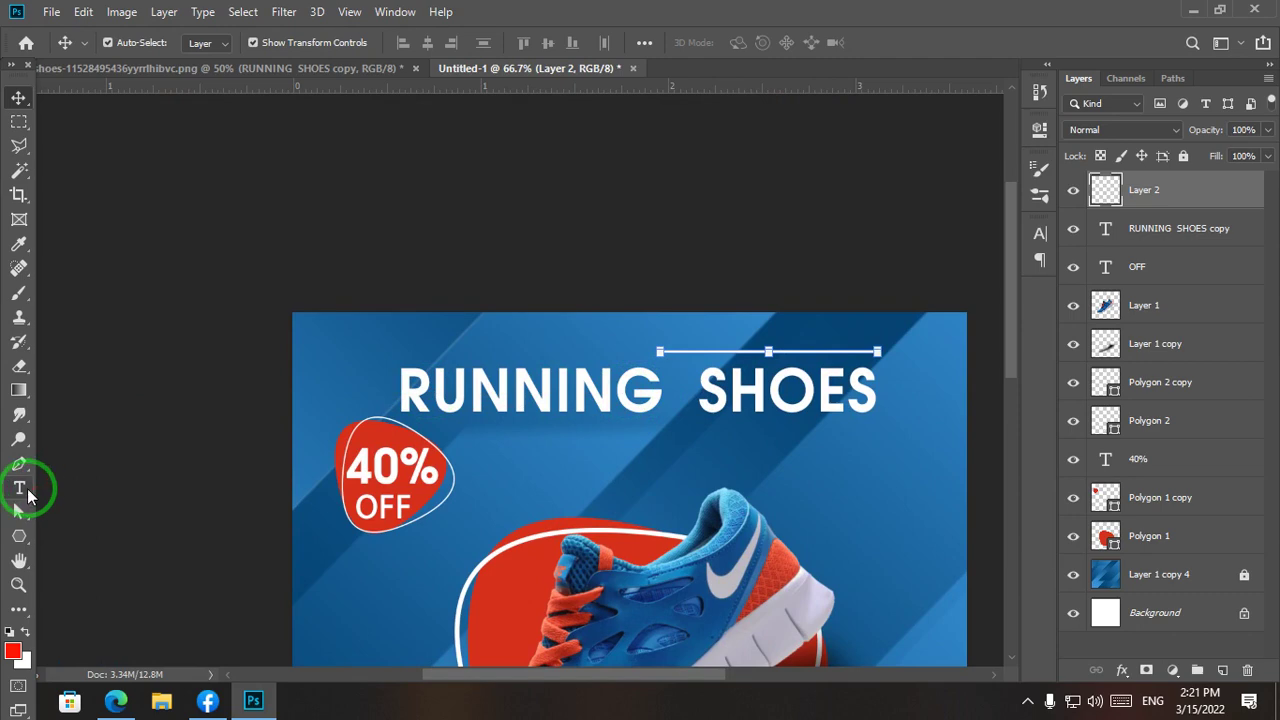
left_click(286, 68)
left_click(460, 258)
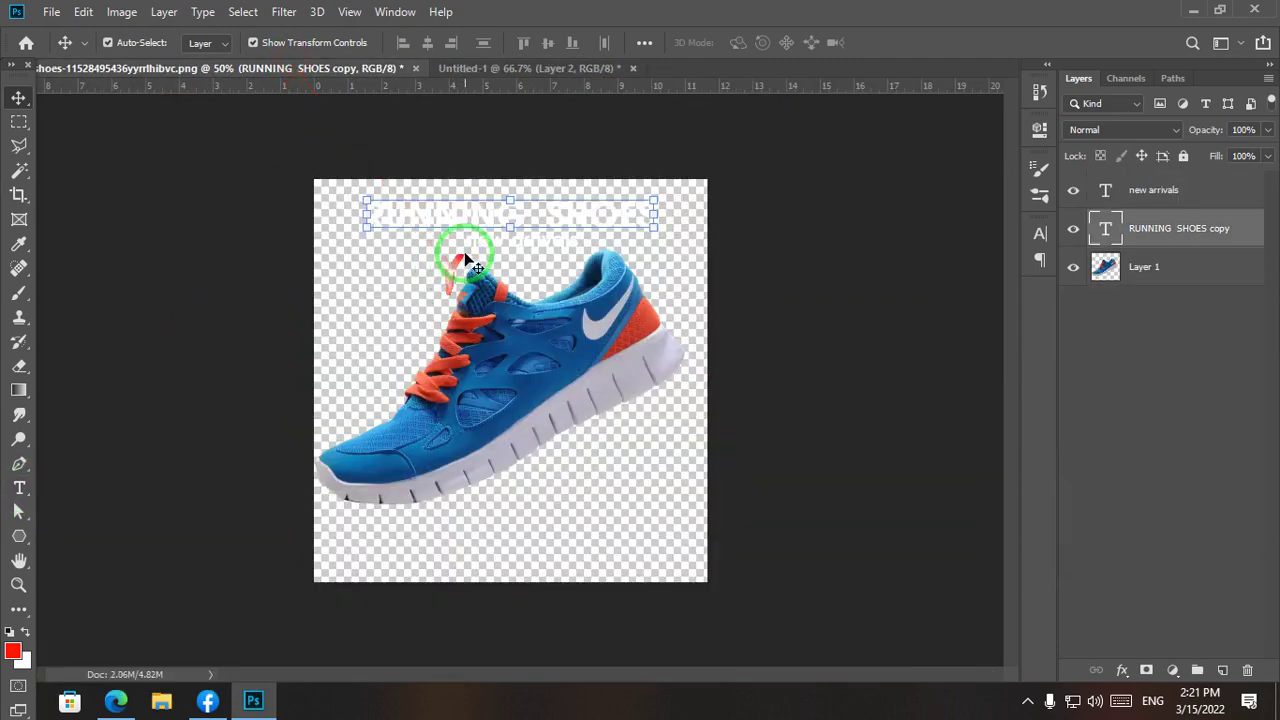
left_click(514, 239)
left_click(640, 549)
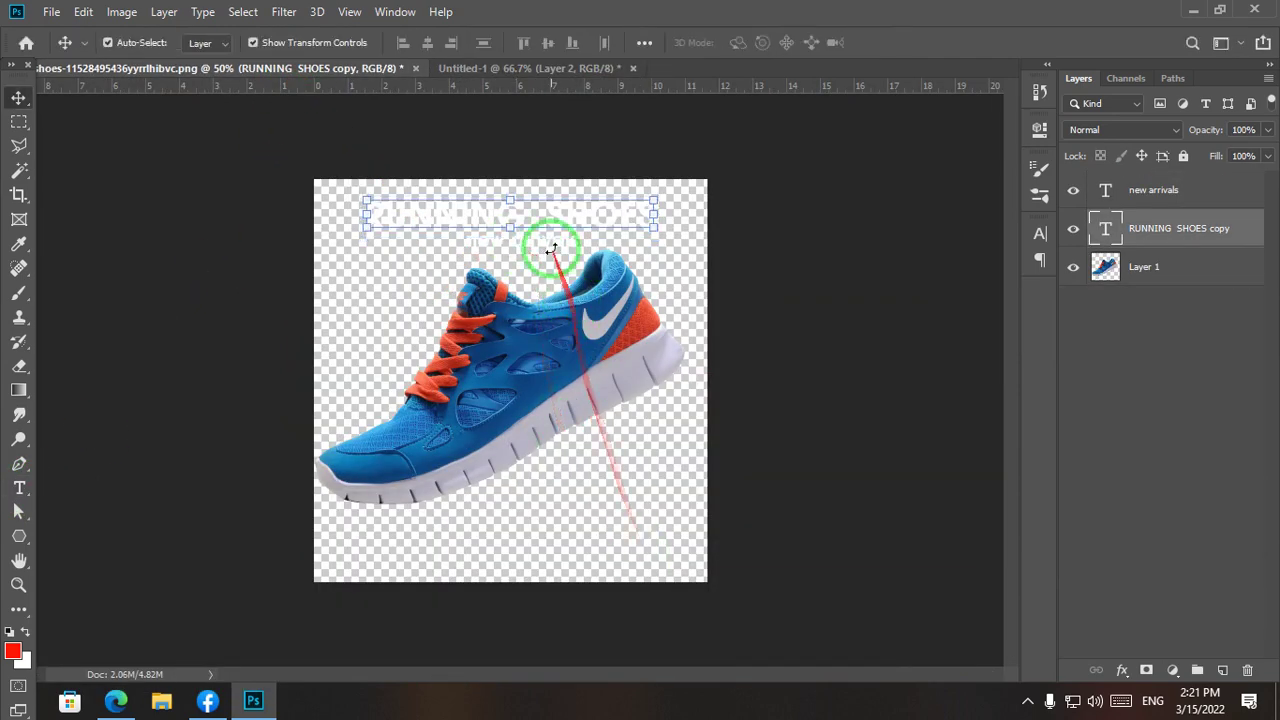
left_click(681, 364)
left_click(754, 334)
left_click_drag(588, 342, 577, 436)
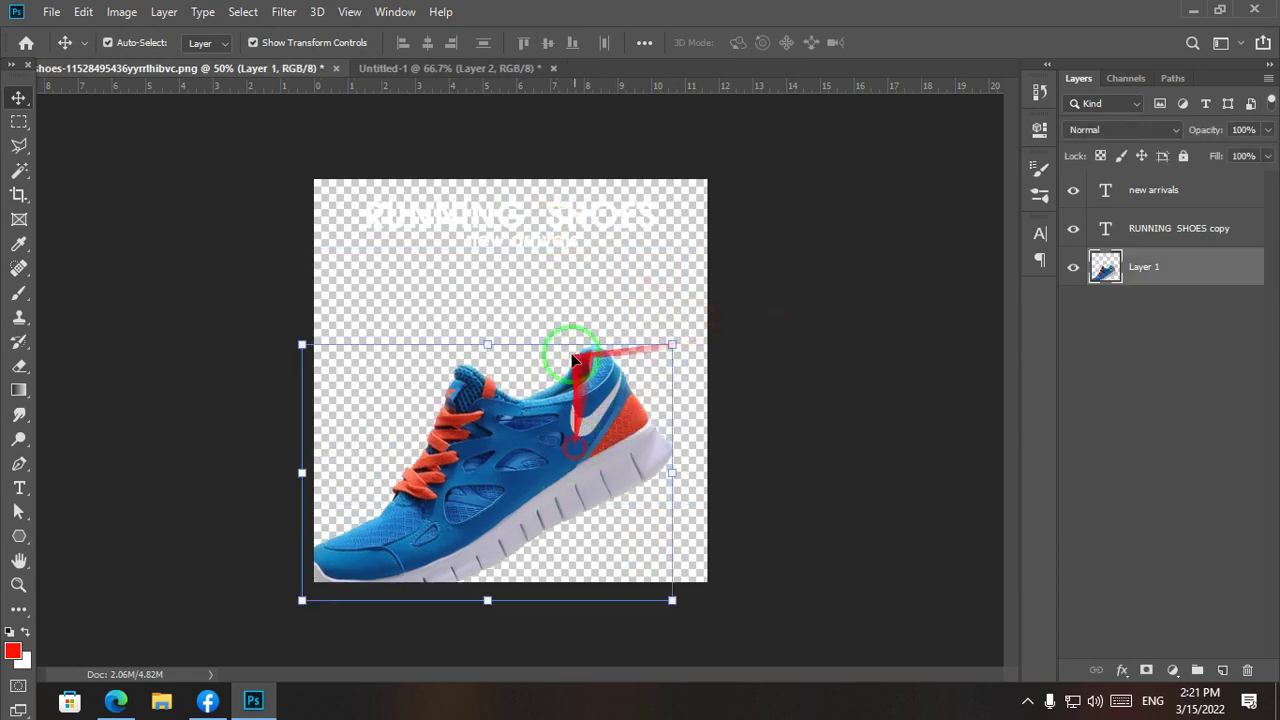
Step: Copy the new arrivals text into the Untitled-1 advertisement and place it above RUNNING, just left of the white line
left_click(550, 241)
left_click_drag(549, 239, 478, 213)
mouse_move(608, 337)
left_mouse_down()
mouse_move(606, 354)
mouse_move(595, 349)
left_mouse_up()
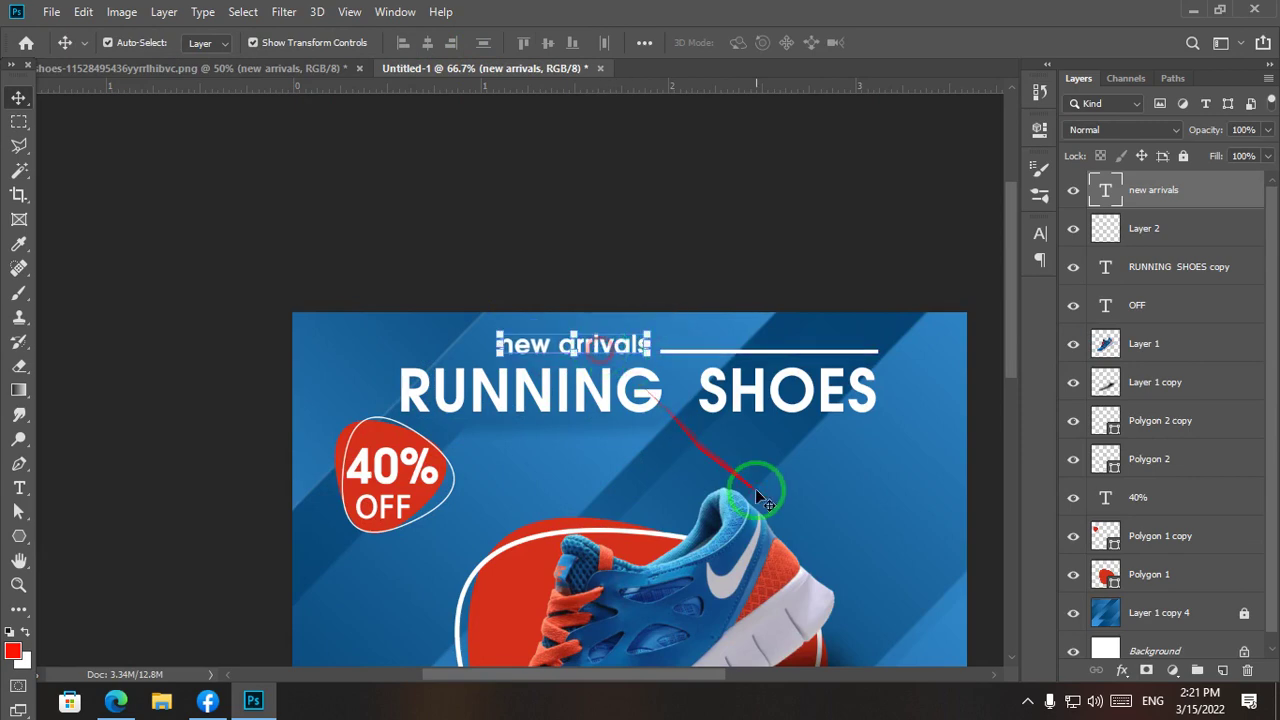
left_click(755, 488)
left_click_drag(491, 359, 332, 309)
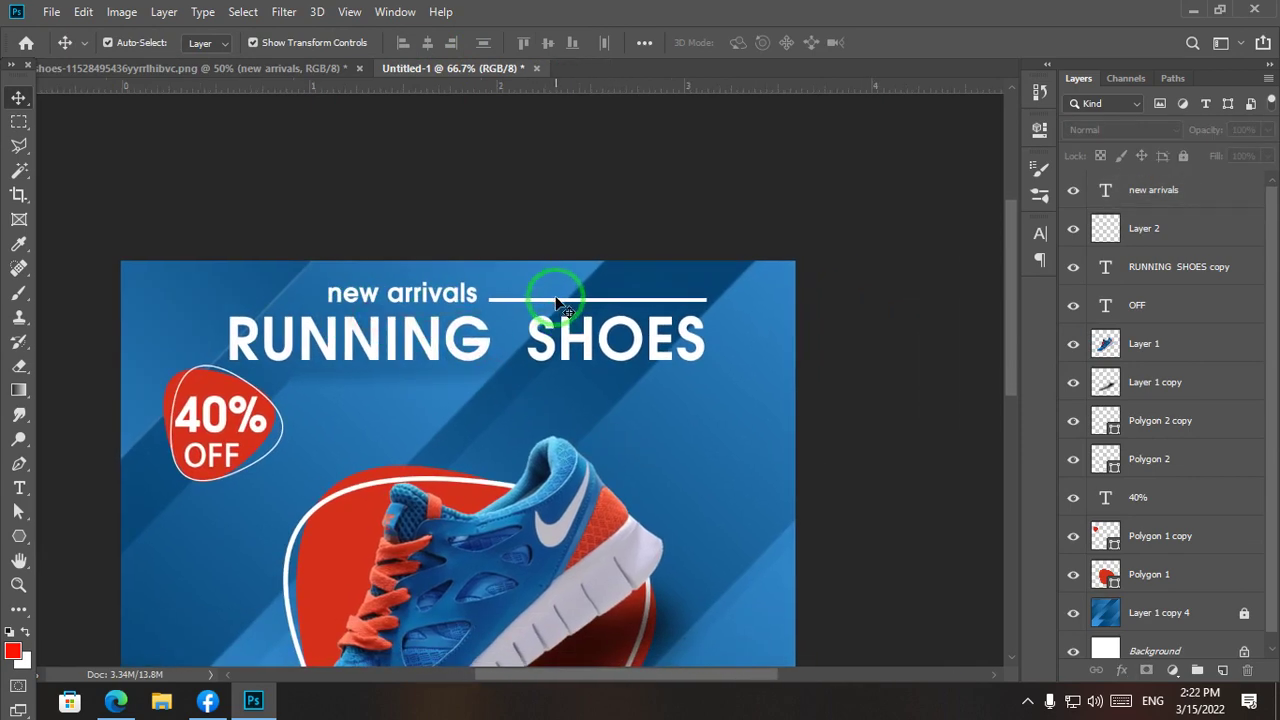
Step: Shift the white line to the right, set new arrivals close to its left end, and raise the line slightly to the text's mid-height
left_click_drag(557, 302, 577, 300)
left_click(763, 390)
key("ctrl+plus")
key("ctrl+plus")
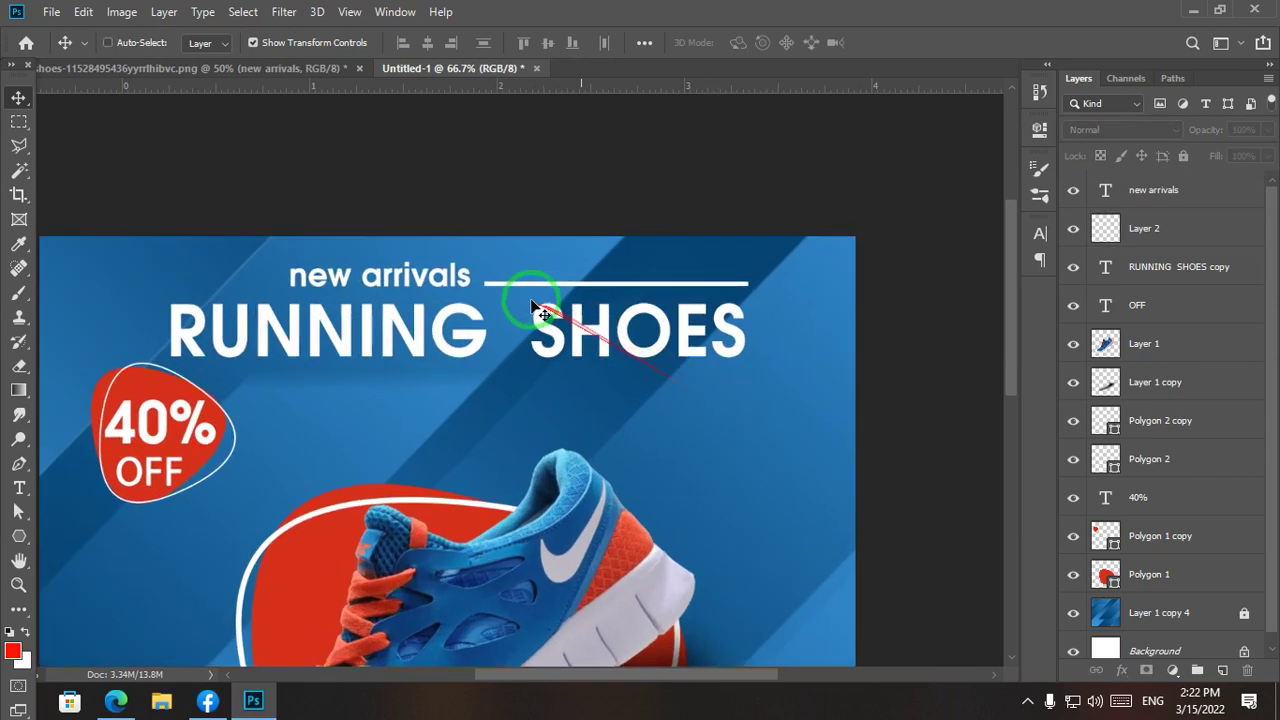
left_click_drag(471, 268, 447, 380)
left_click_drag(469, 248, 612, 249)
left_click_drag(543, 255, 686, 257)
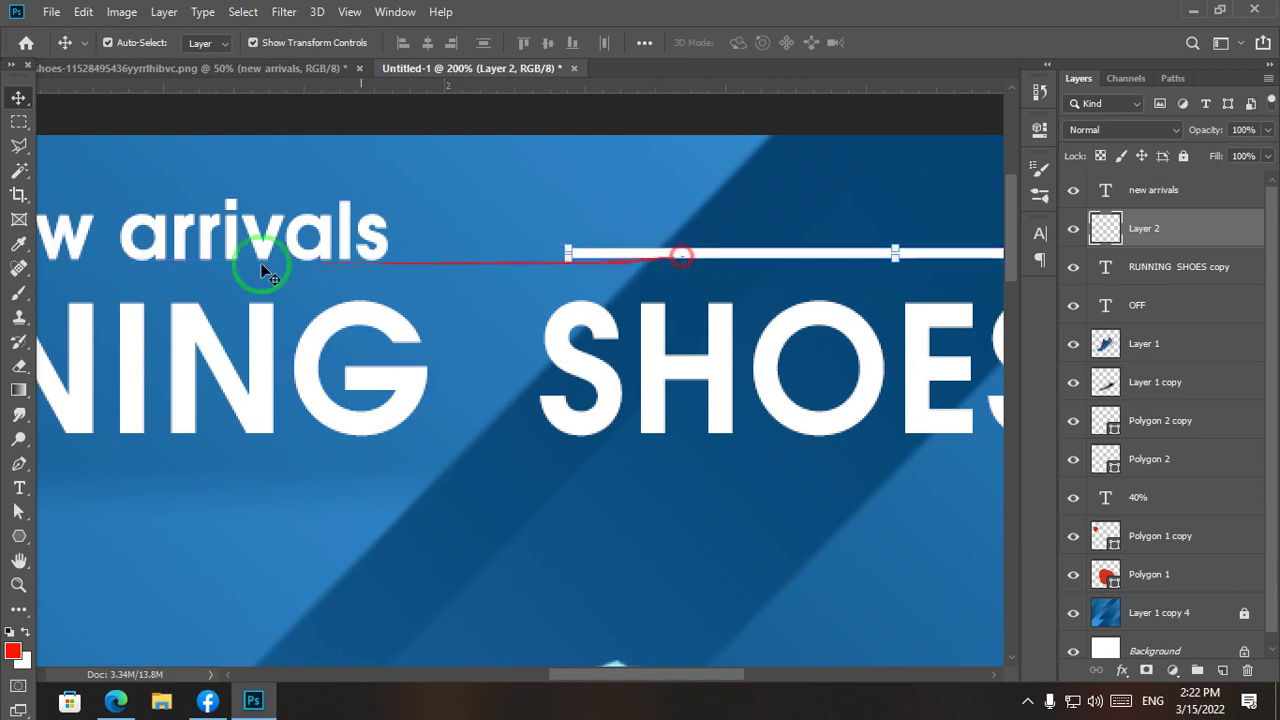
left_click_drag(228, 252, 390, 249)
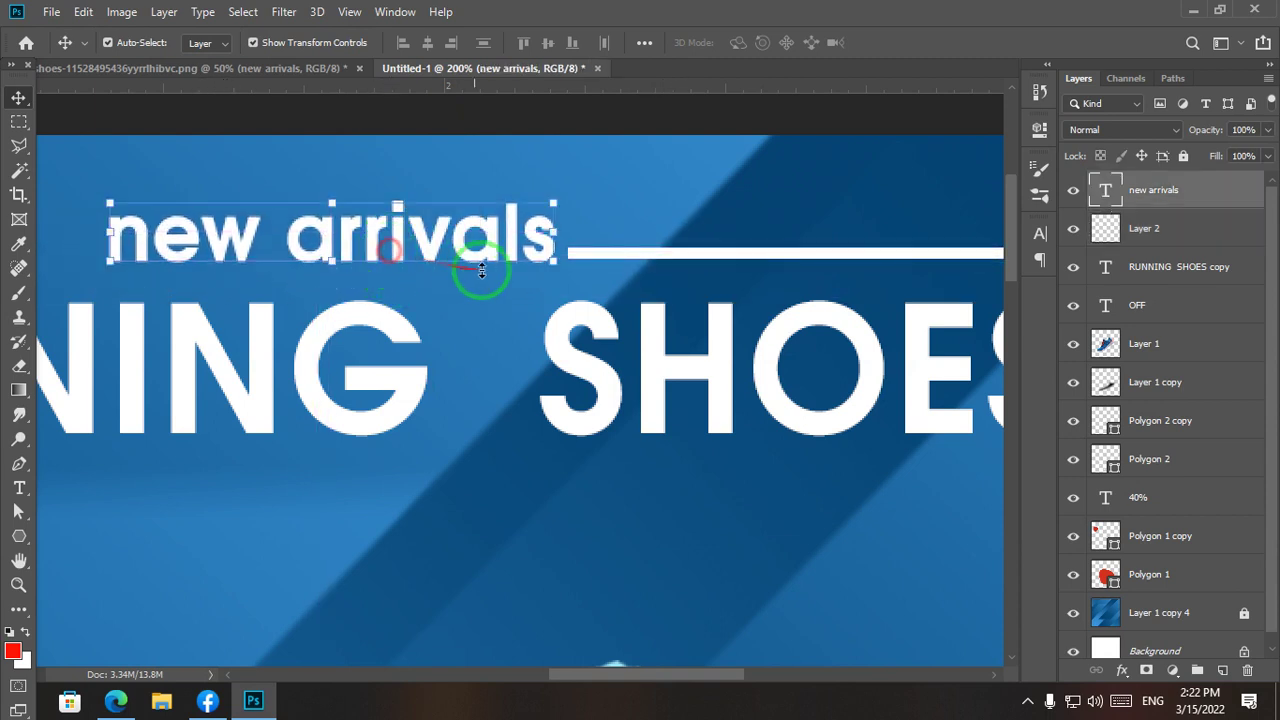
left_click_drag(606, 255, 606, 242)
Step: Duplicate the white line and place the copy on the left side of new arrivals, mirroring the original line
key("space")
left_click_drag(351, 296, 643, 361)
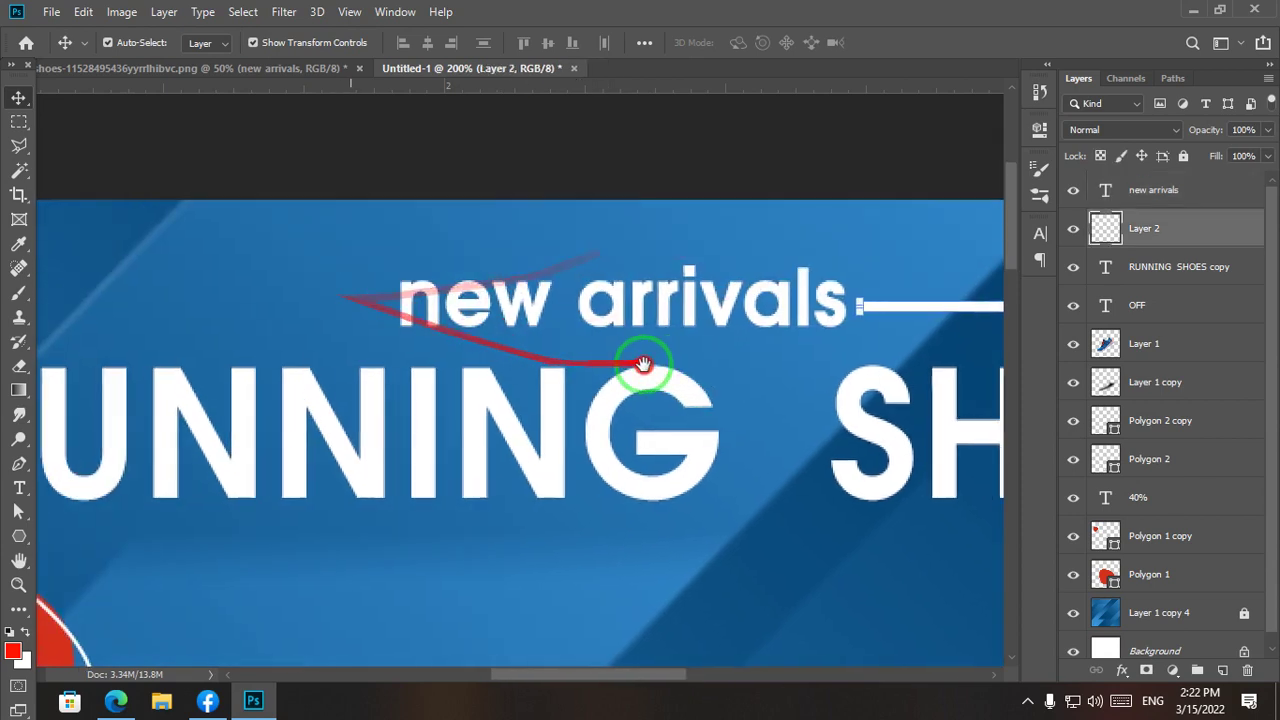
left_click_drag(922, 307, 160, 298)
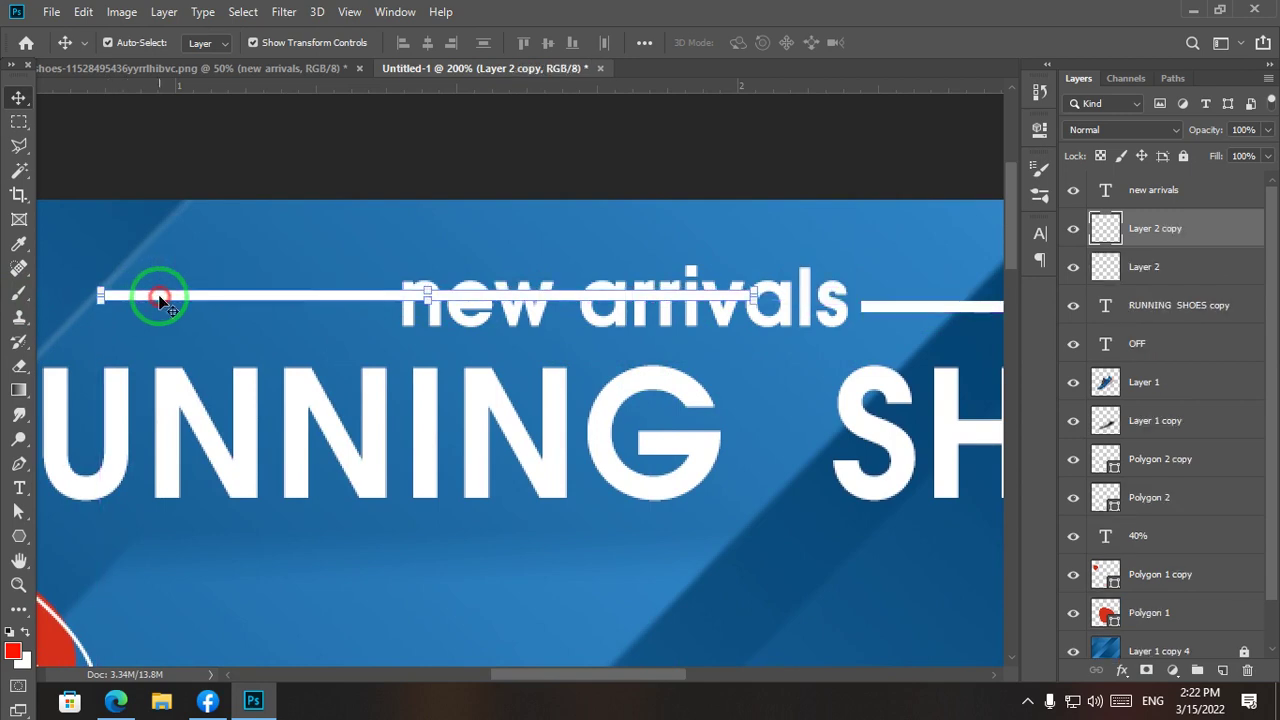
key("ctrl+minus")
left_click_drag(435, 345, 244, 346)
left_click_drag(630, 516, 411, 514)
left_click(960, 537)
key("ctrl+minus")
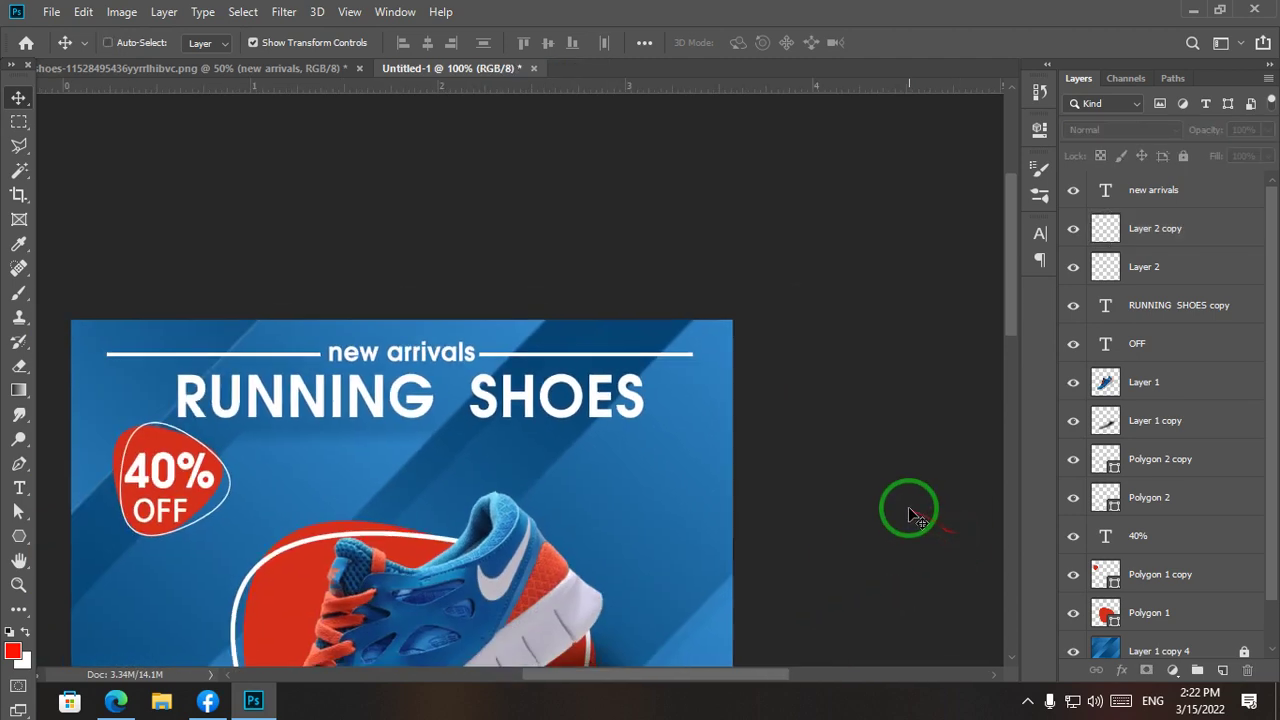
key("ctrl+minus")
key("ctrl+minus")
key("ctrl+plus")
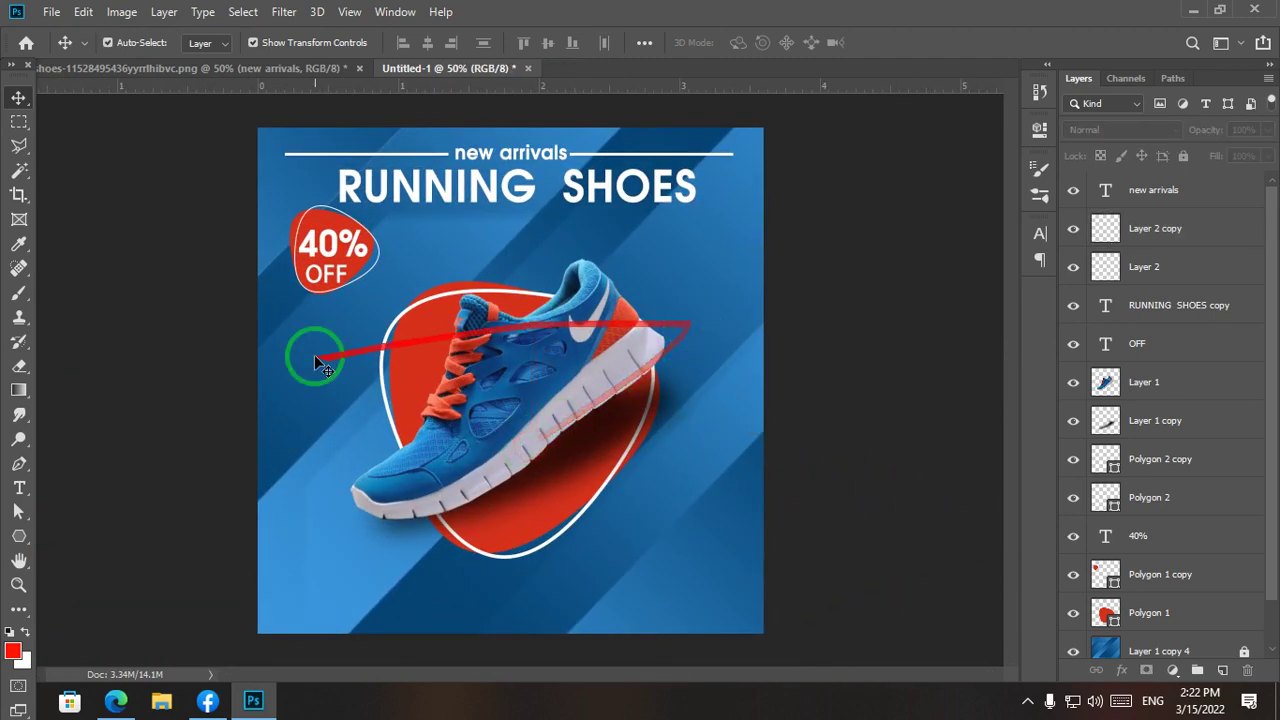
Step: Draw an unfilled rounded rectangle of about 1034 × 1040 px just inside the canvas edges and set its white stroke to 4.68 px
left_click(19, 538)
right_click(15, 543)
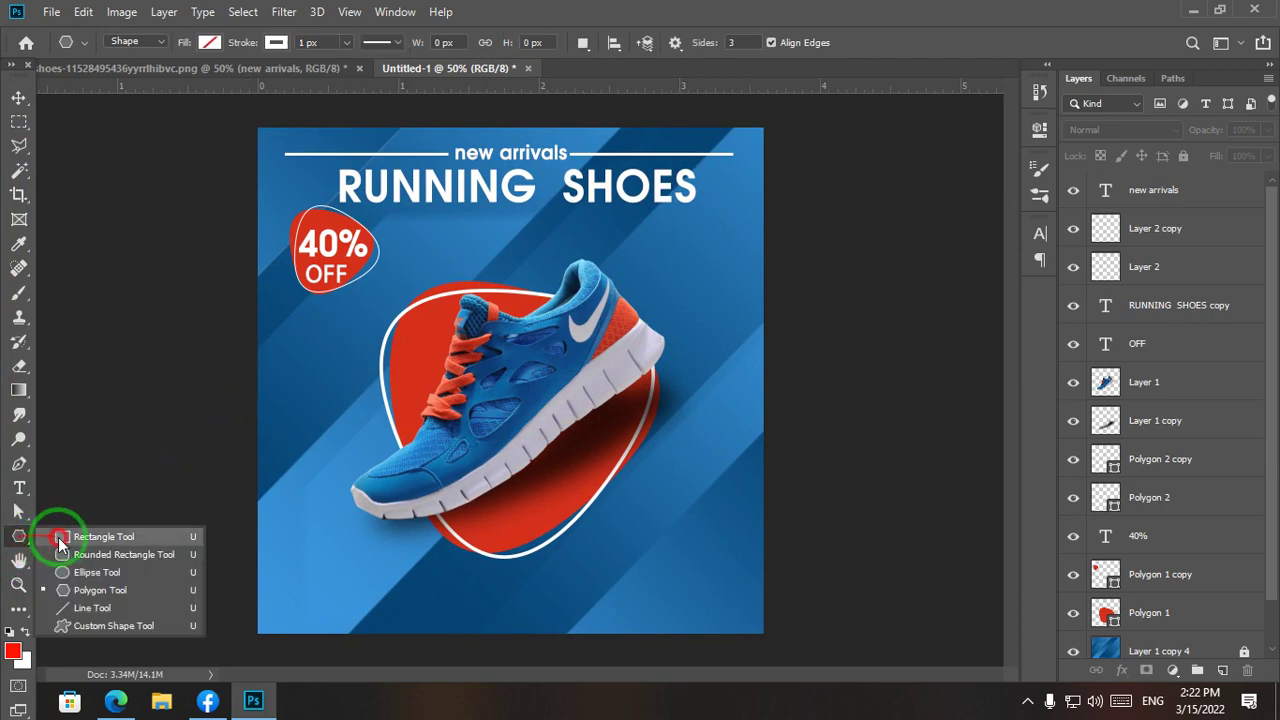
left_click(63, 552)
left_click_drag(270, 130, 750, 624)
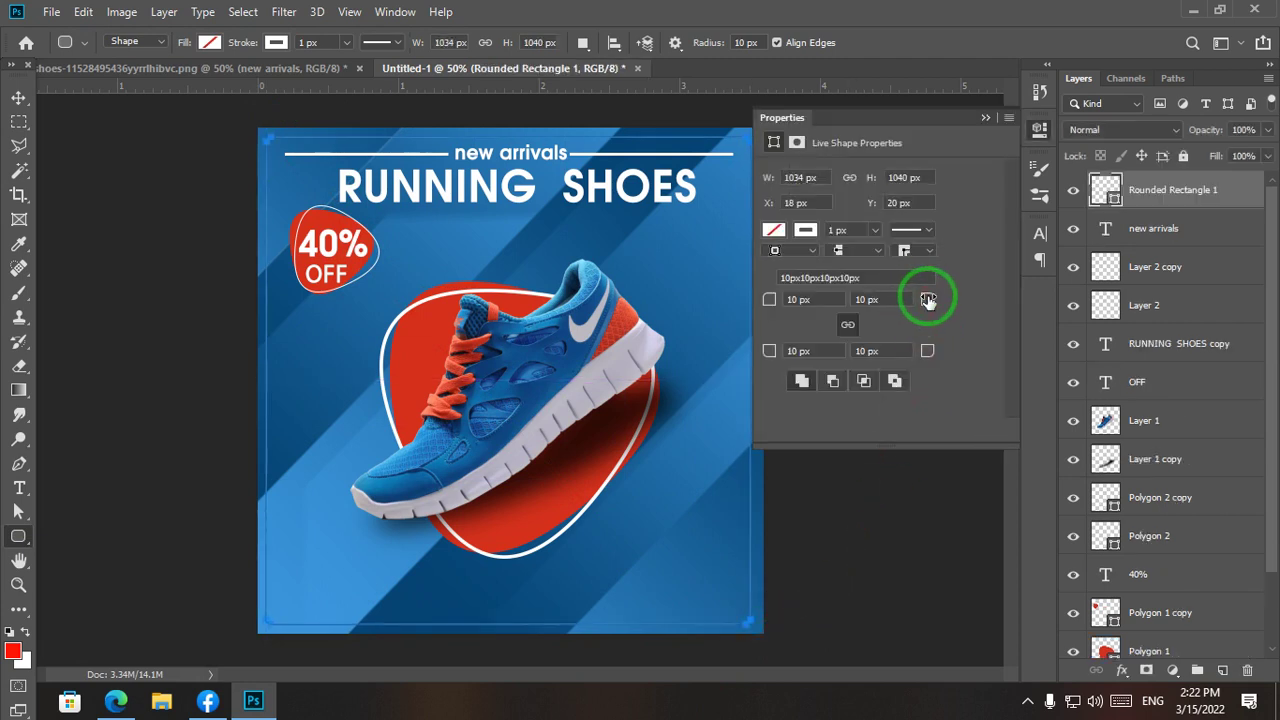
left_click(318, 42)
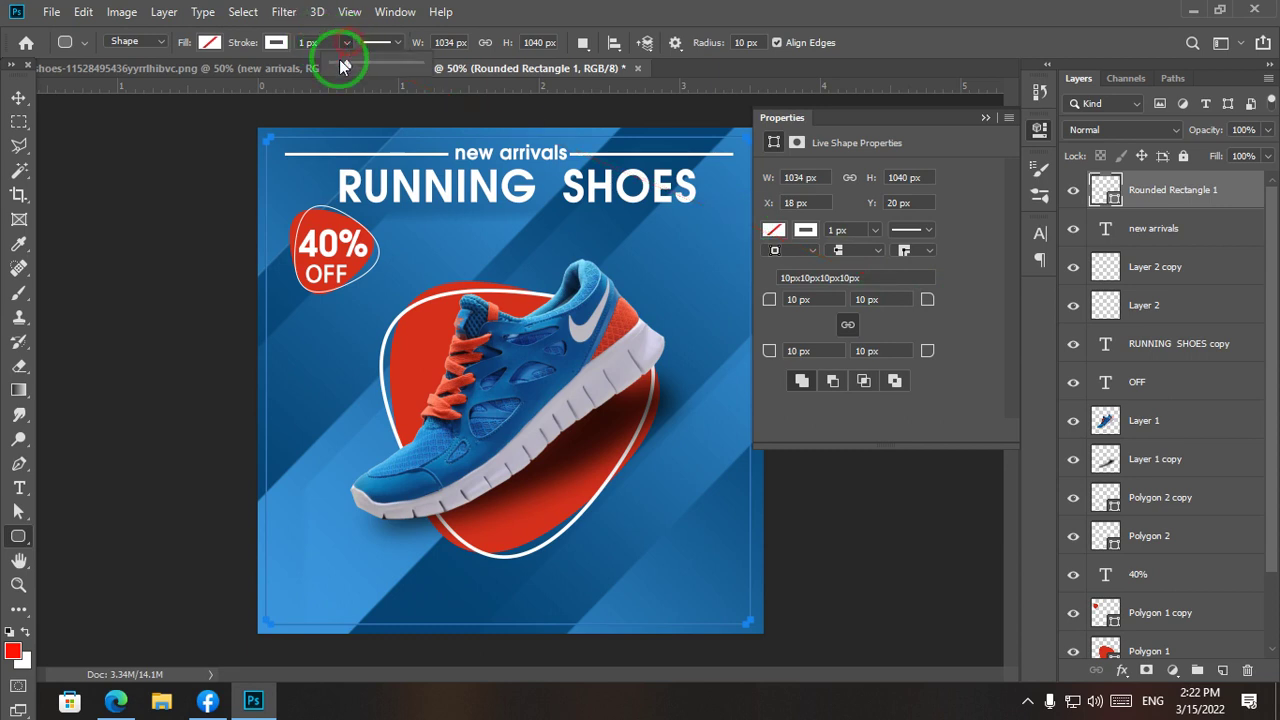
left_click_drag(347, 67, 349, 67)
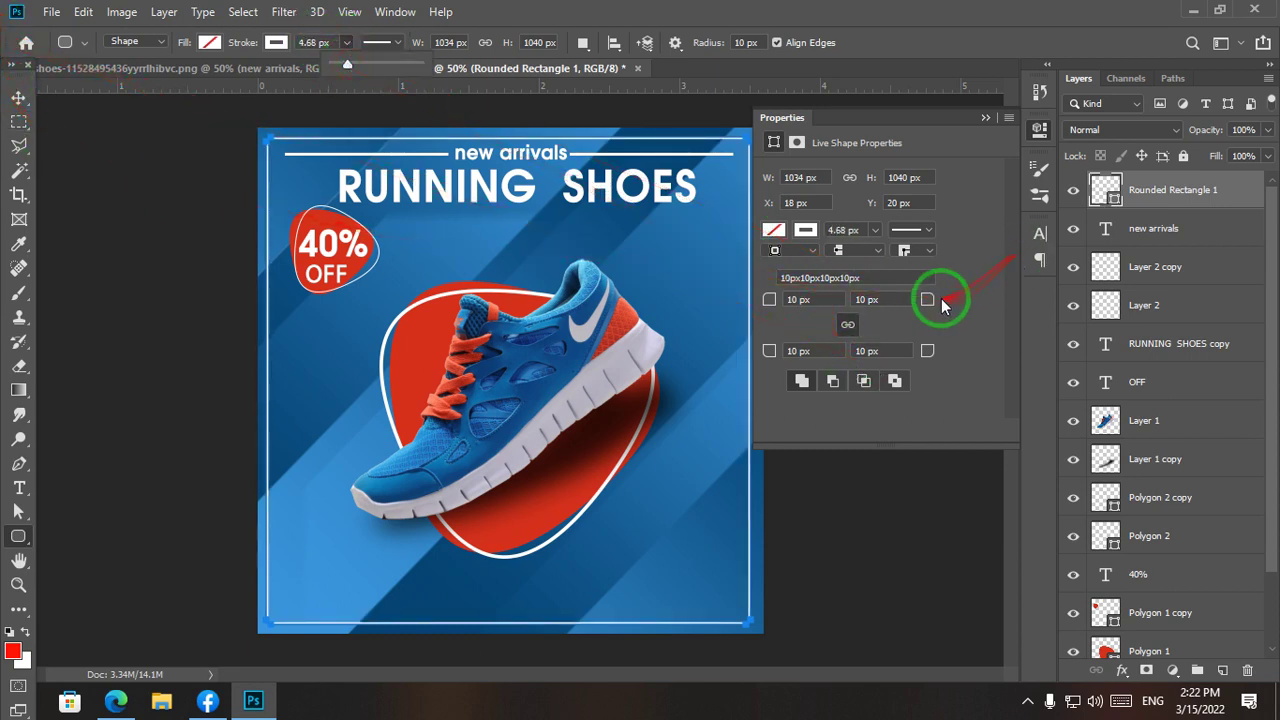
Step: Set all four corner radii of the rounded rectangle frame to 24 px
left_click_drag(928, 300, 940, 300)
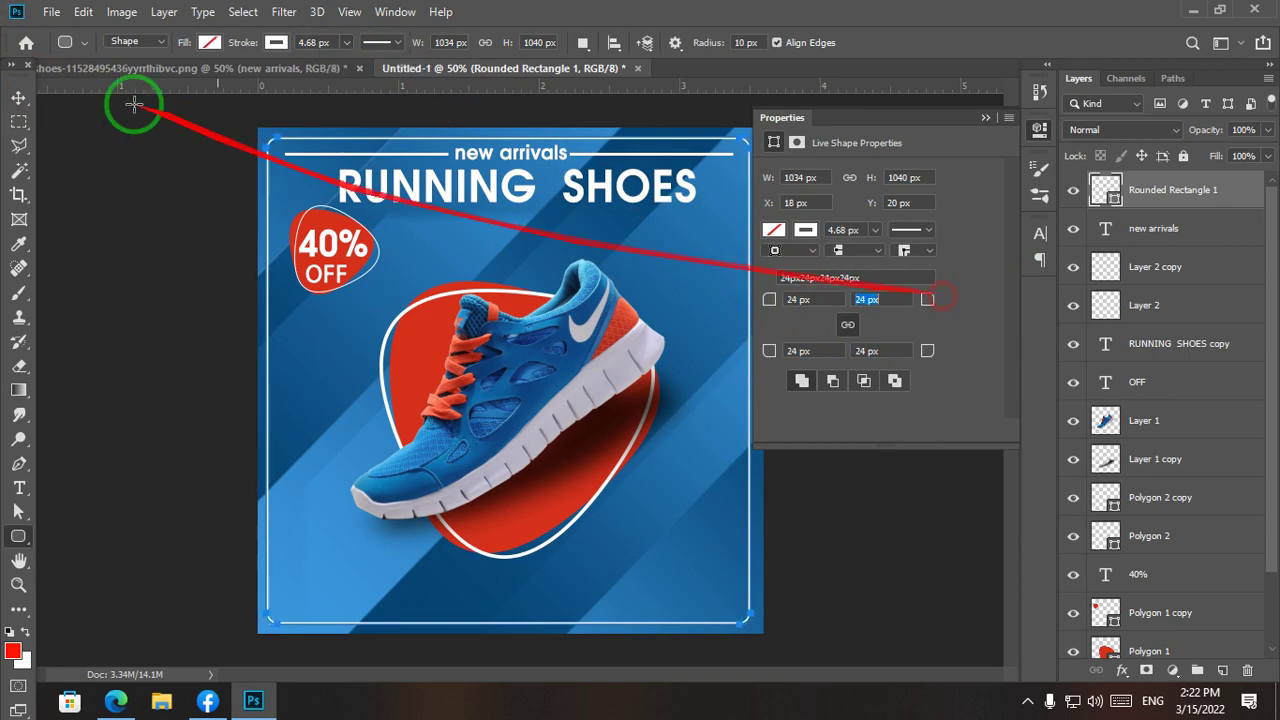
left_click(18, 97)
left_click(296, 336)
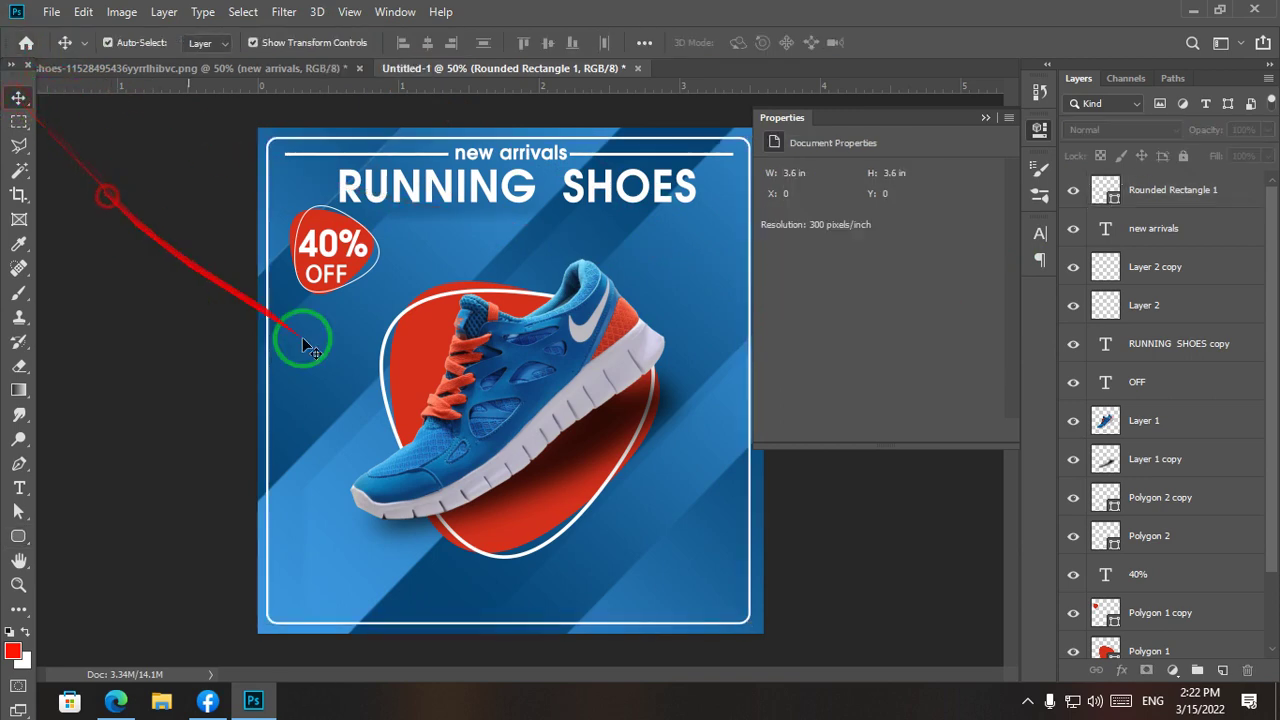
left_click(983, 118)
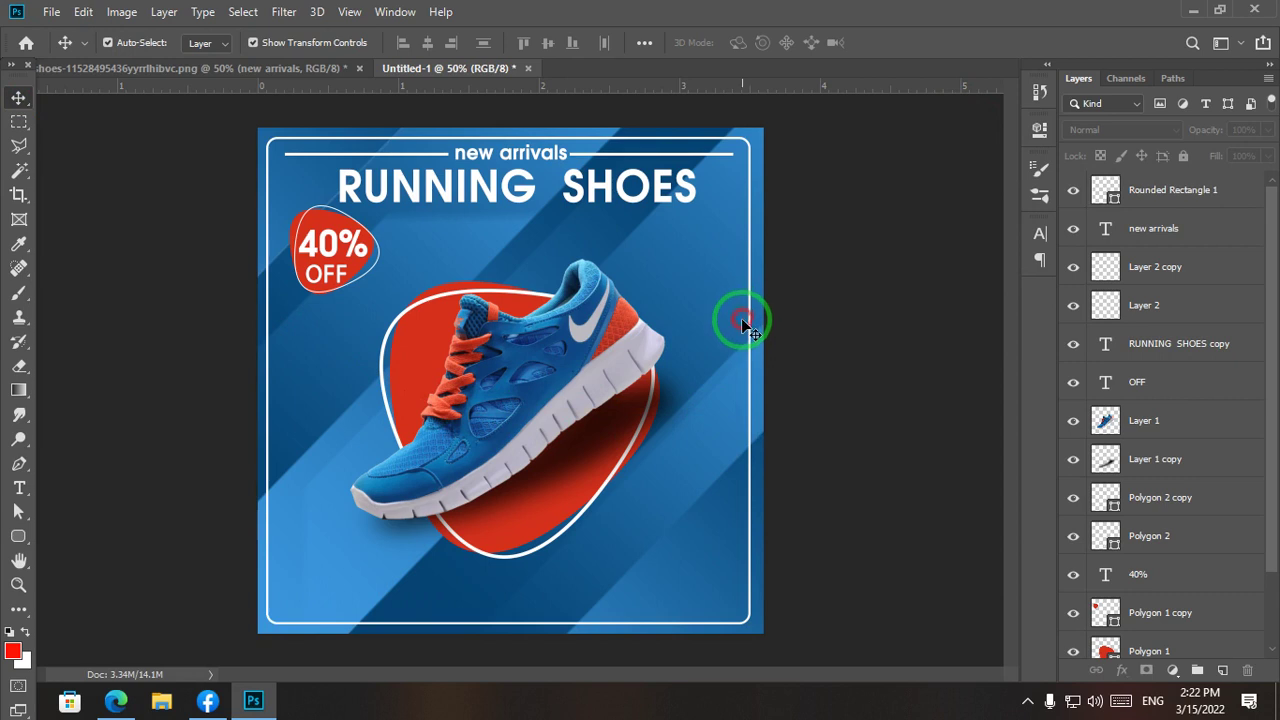
Step: Enlarge the rounded frame slightly about its centre to about 3.50 × 3.52 in, closer to the canvas edges
left_click(748, 340)
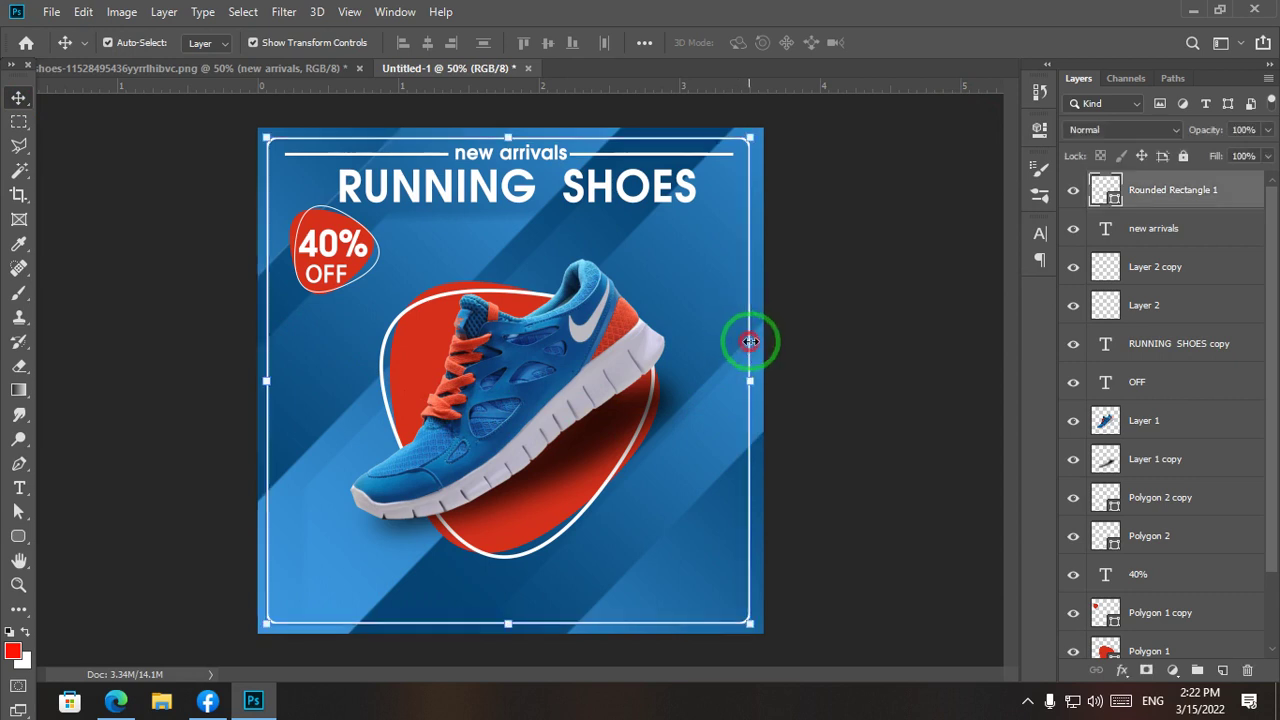
left_click(881, 379)
key("ctrl+plus")
left_click_drag(582, 434, 570, 281)
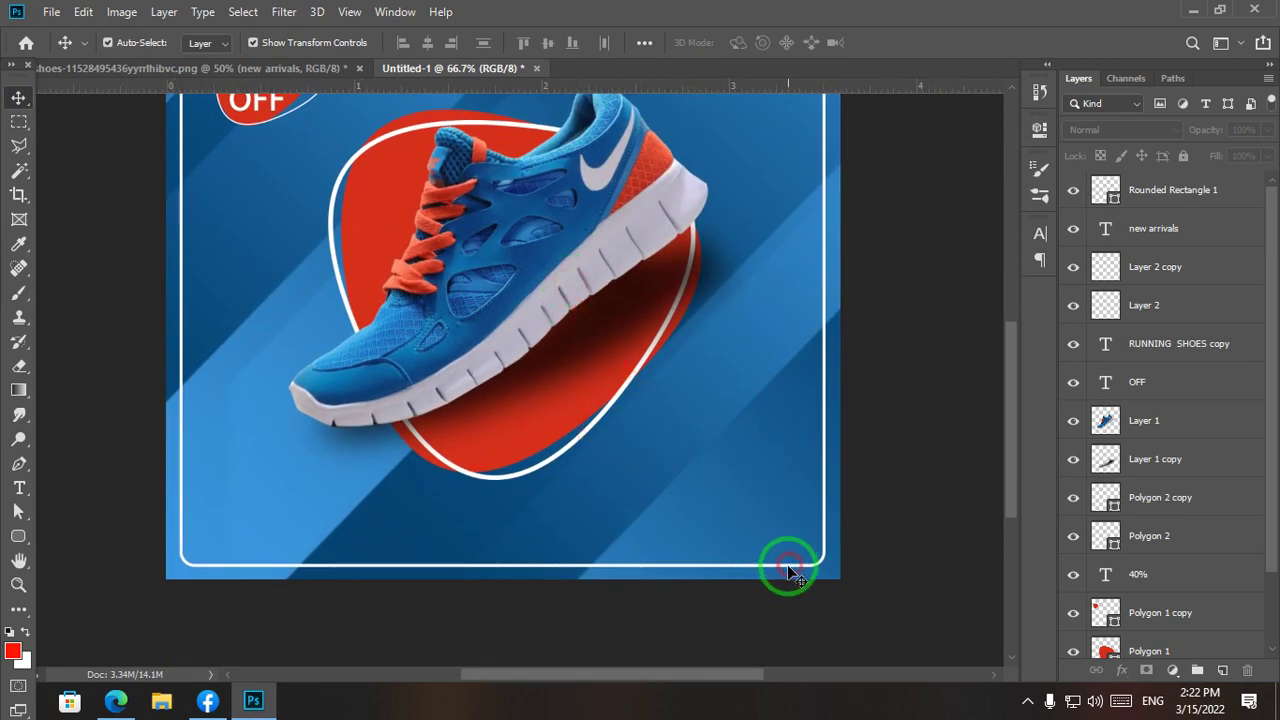
left_click(789, 571)
left_click_drag(823, 566, 833, 574)
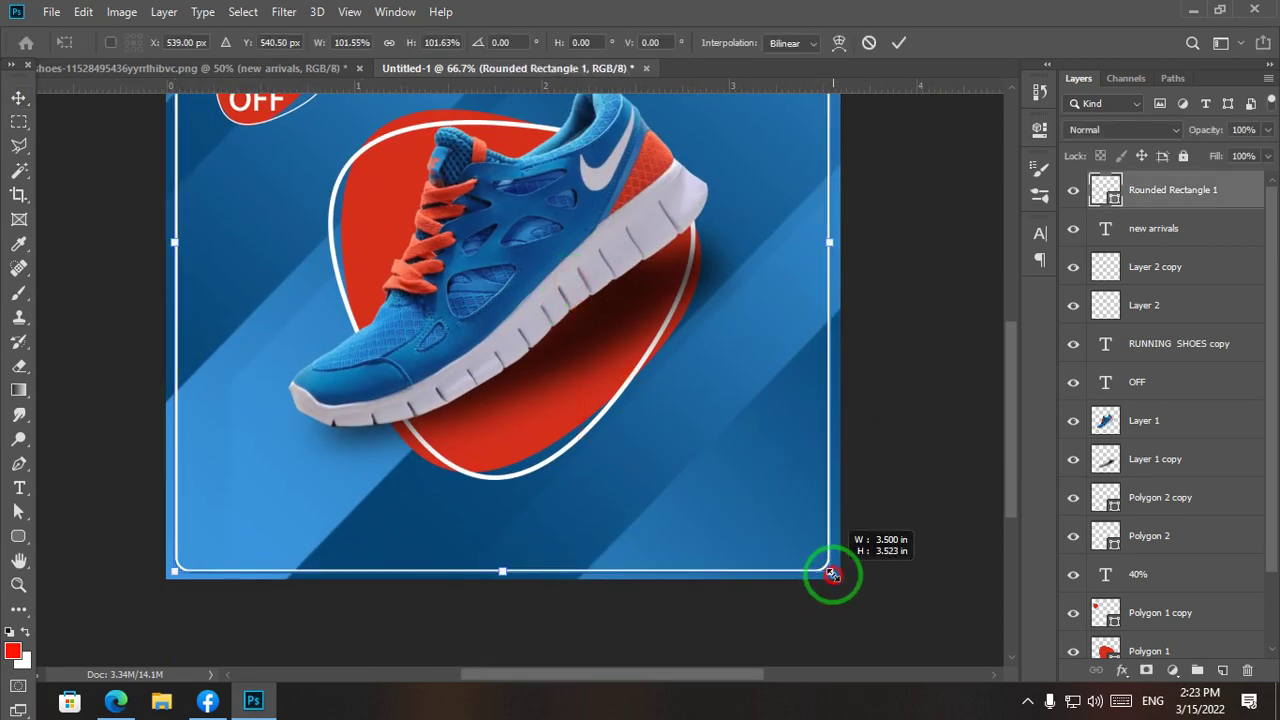
key("Return")
left_click(919, 422, "ctrl")
key("ctrl+minus")
key("ctrl+minus")
key("ctrl+minus")
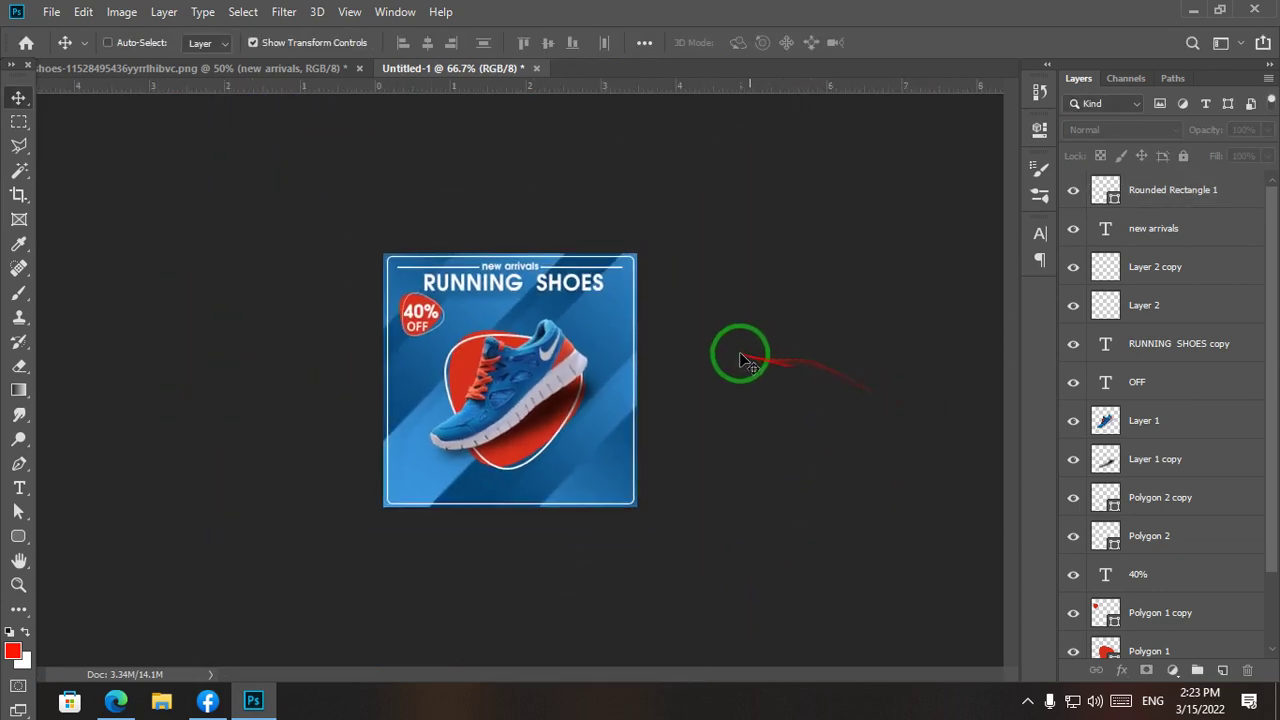
key("ctrl+plus")
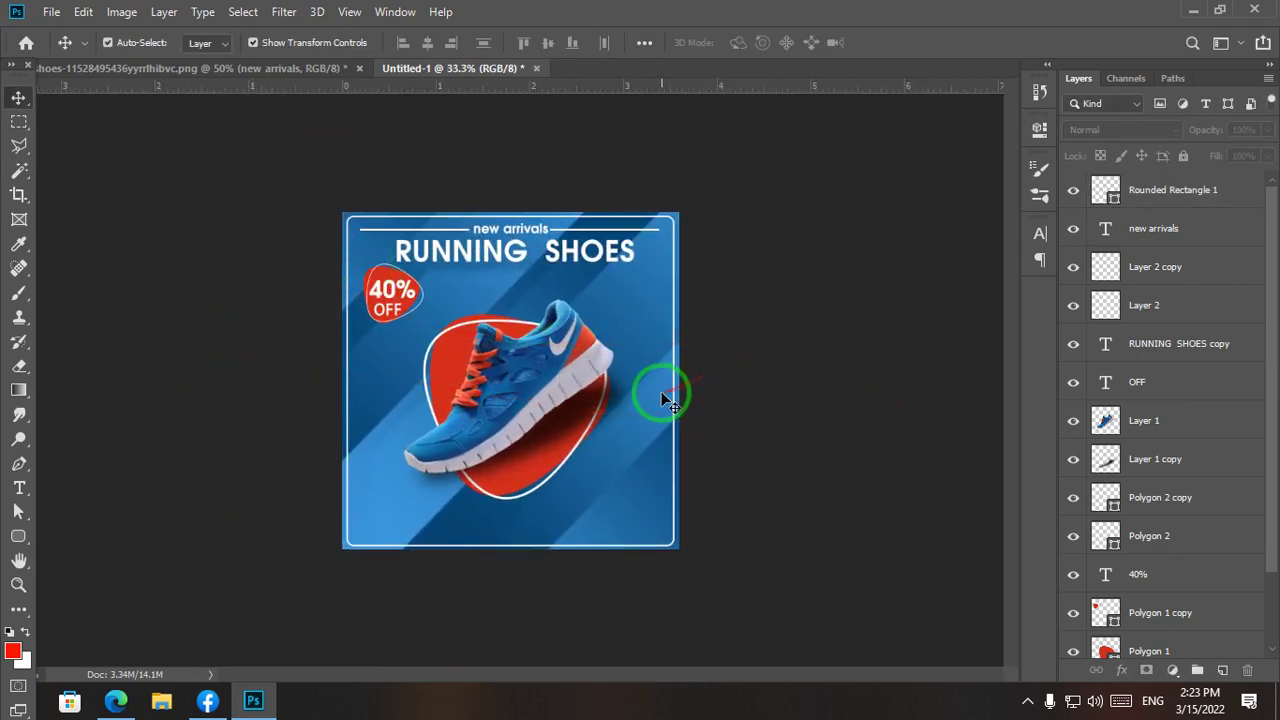
Step: Draw a small white circle below the 40% OFF badge by filling an elliptical selection on a new layer, and deselect it
key("ctrl+plus")
key("ctrl+plus")
left_click_drag(363, 400, 344, 308)
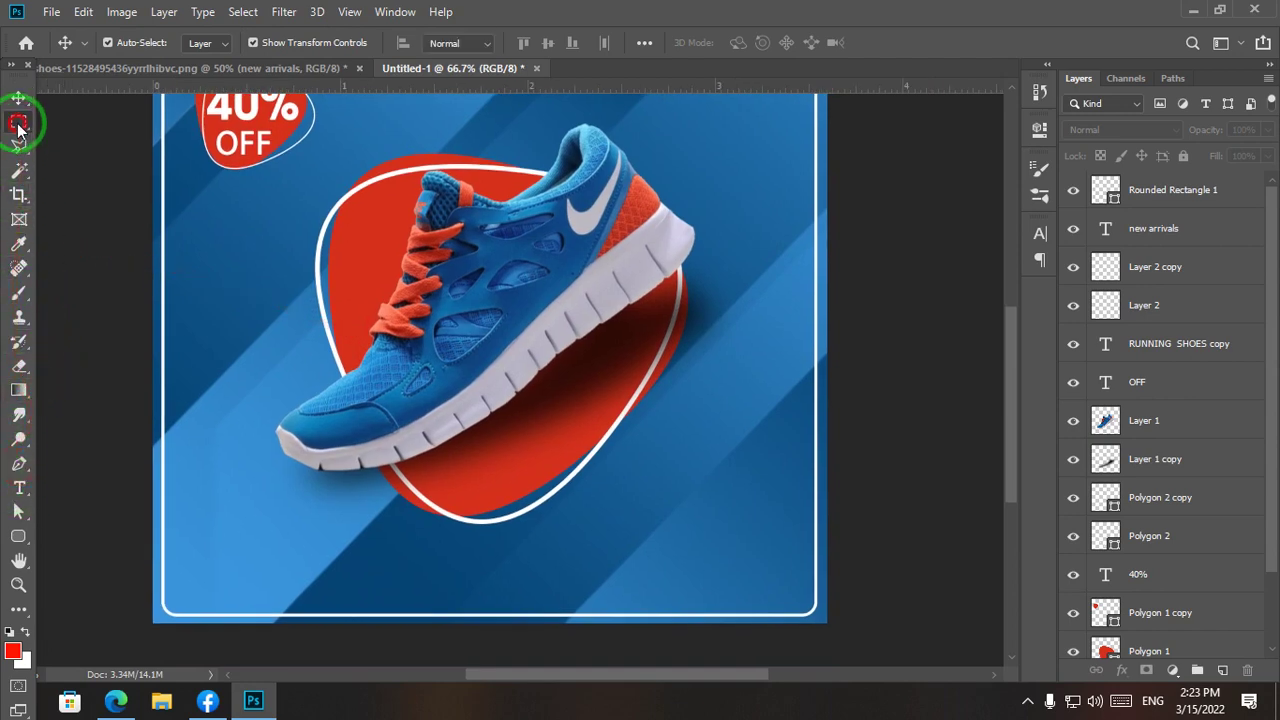
left_click_drag(18, 125, 70, 146)
left_click_drag(212, 262, 243, 284)
left_click(1222, 670)
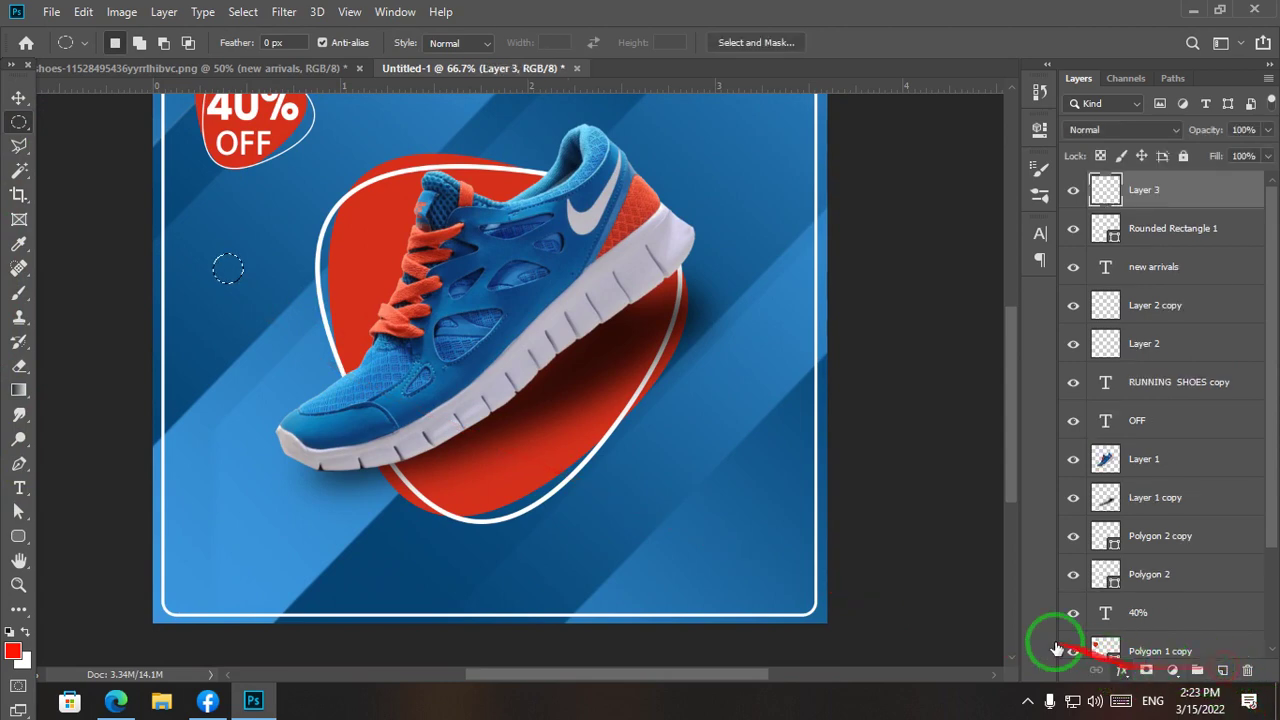
key("ctrl+BackSpace")
key("ctrl+d")
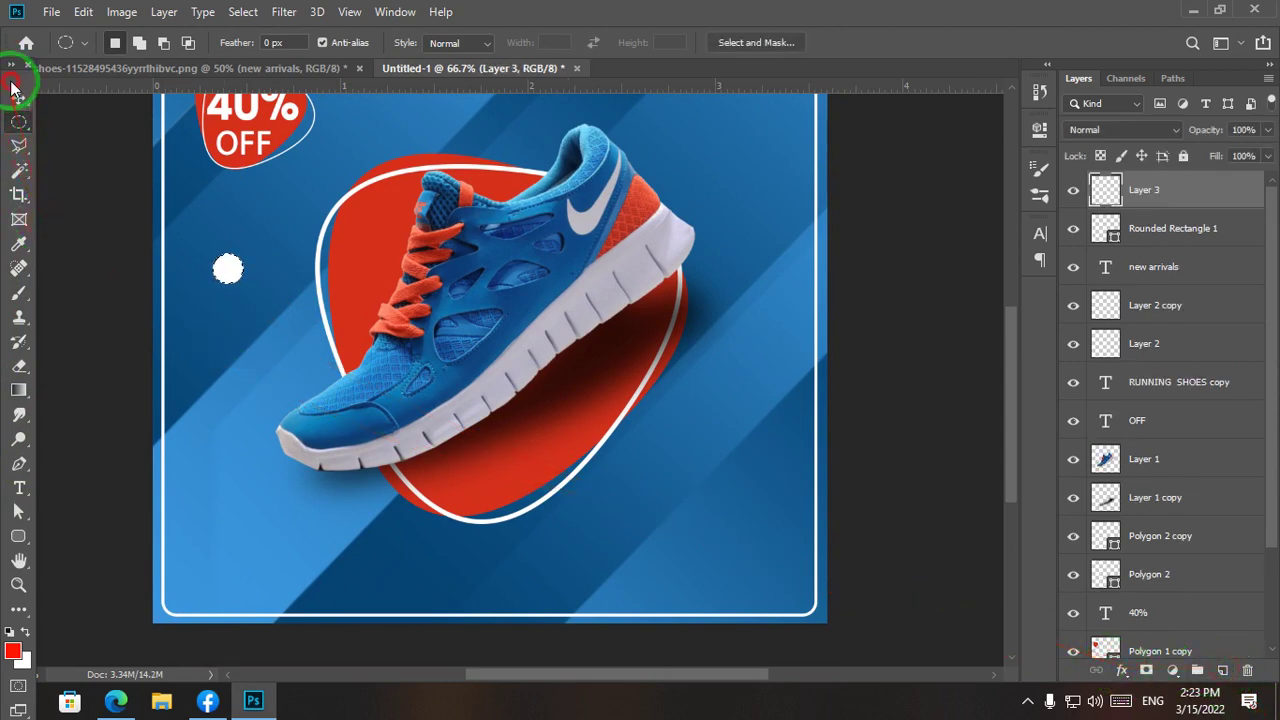
left_click(14, 93)
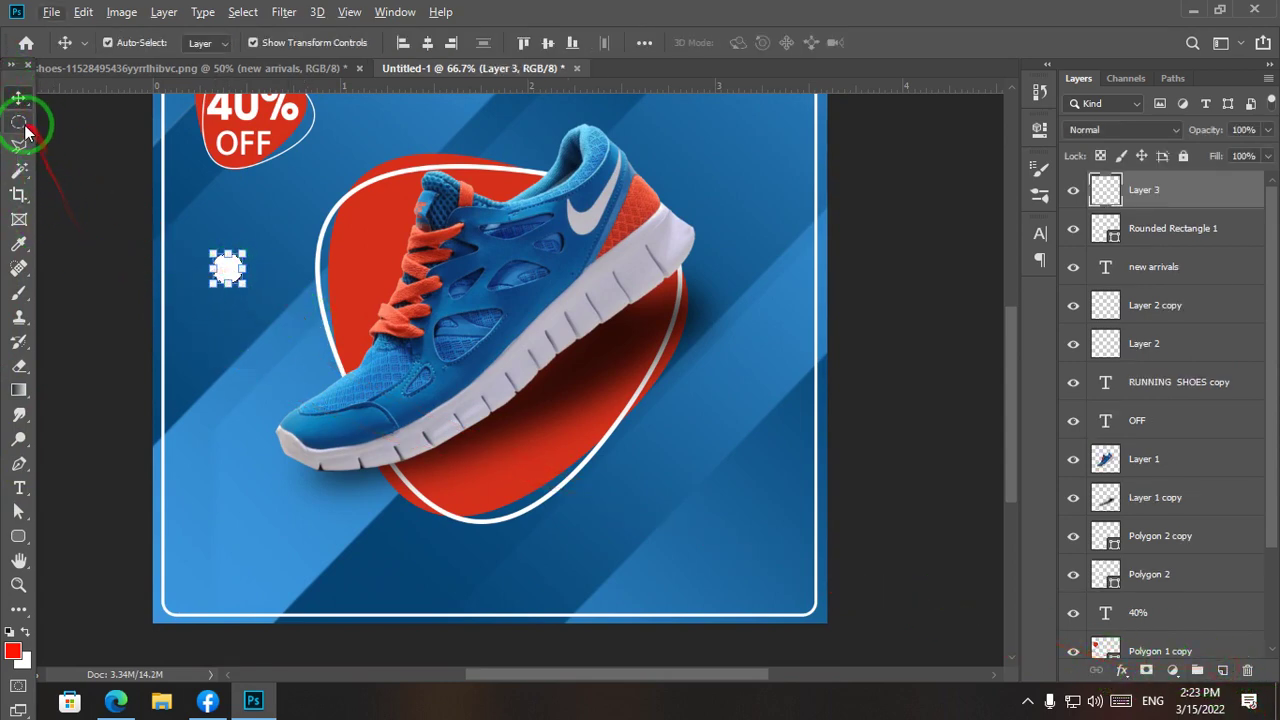
Step: Duplicate the white circle twice, placing one copy beside it and one above, to form a triangular cluster of three dots
left_click(22, 124)
left_click(18, 97)
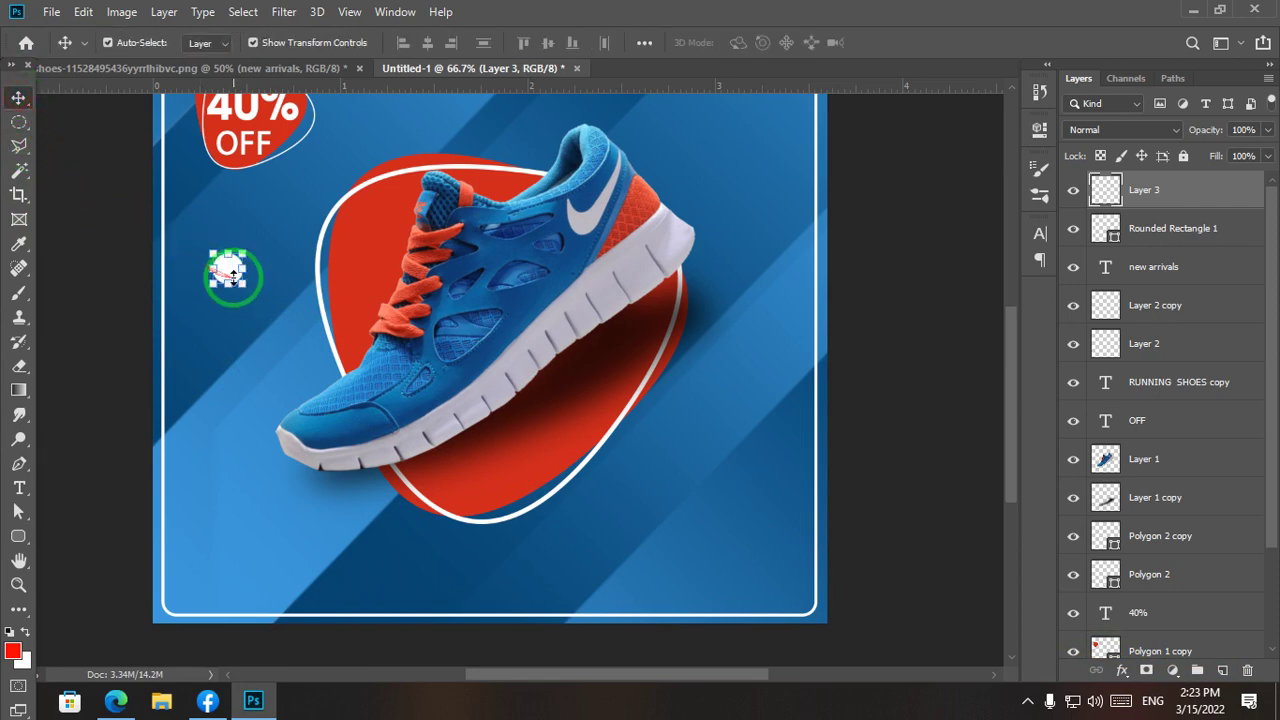
left_click_drag(231, 274, 269, 276, "alt")
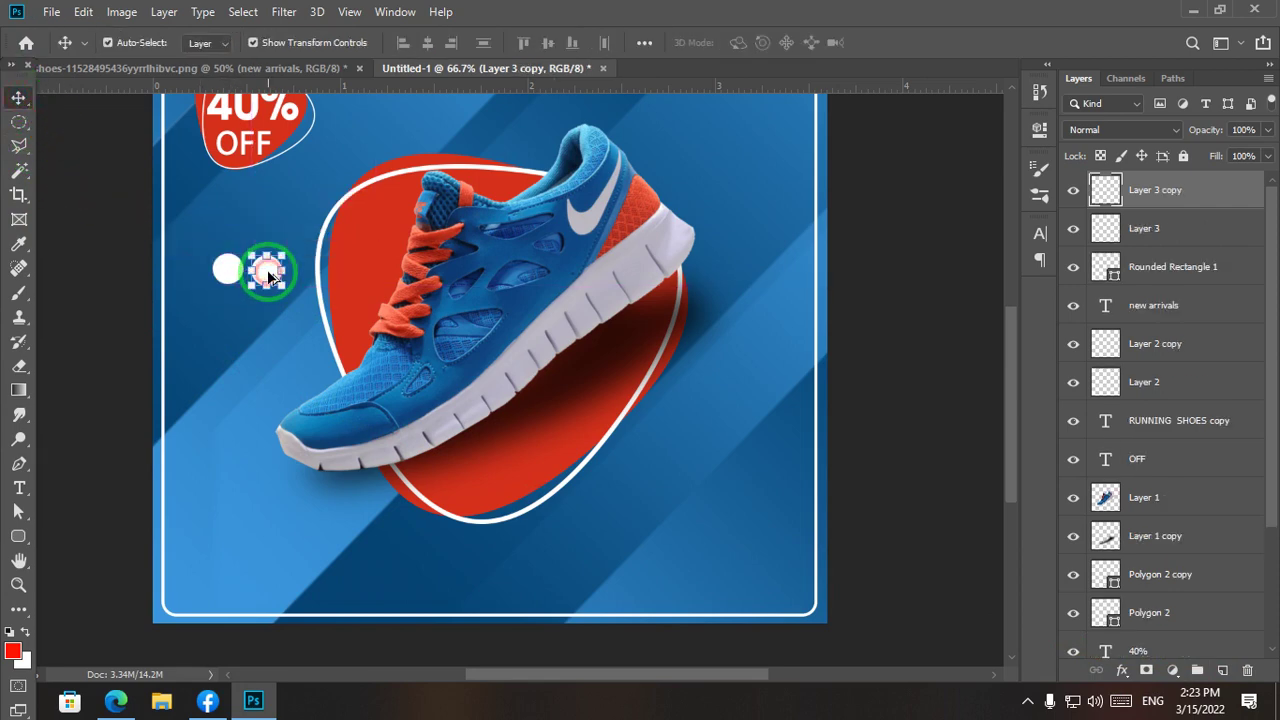
key("ctrl+z")
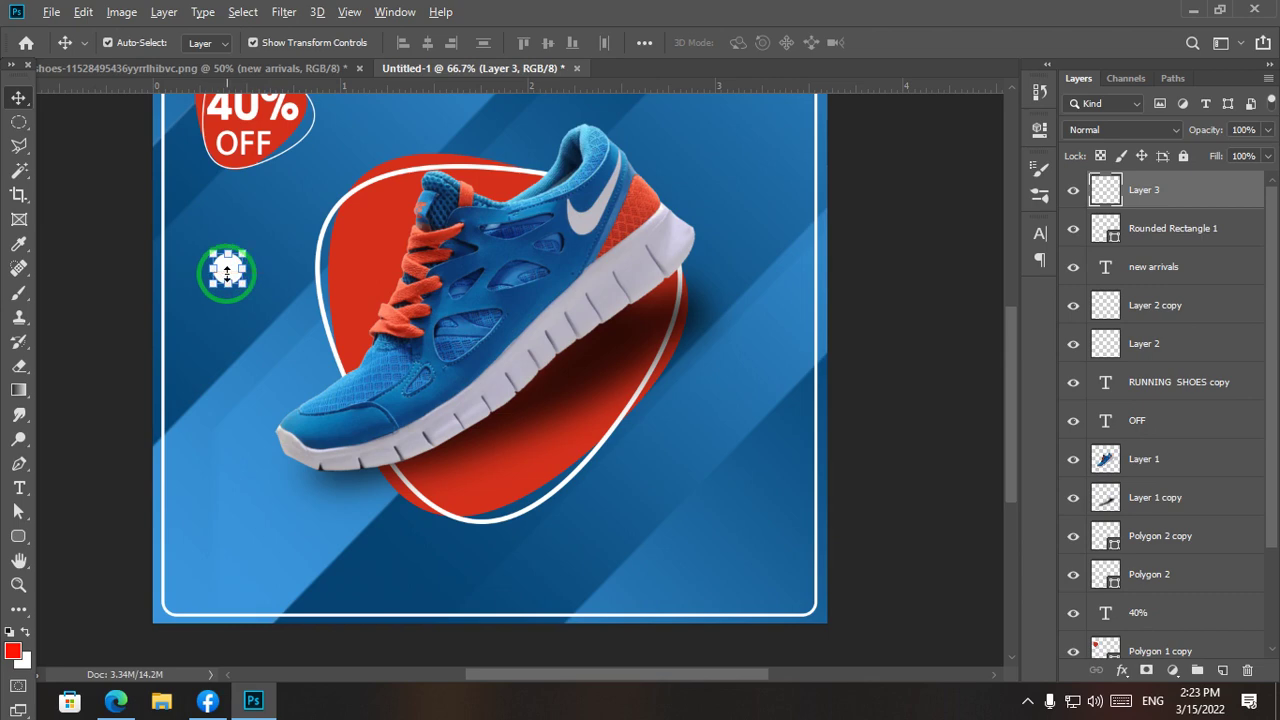
left_click_drag(229, 276, 247, 241, "alt")
left_click(231, 378)
left_click(263, 270)
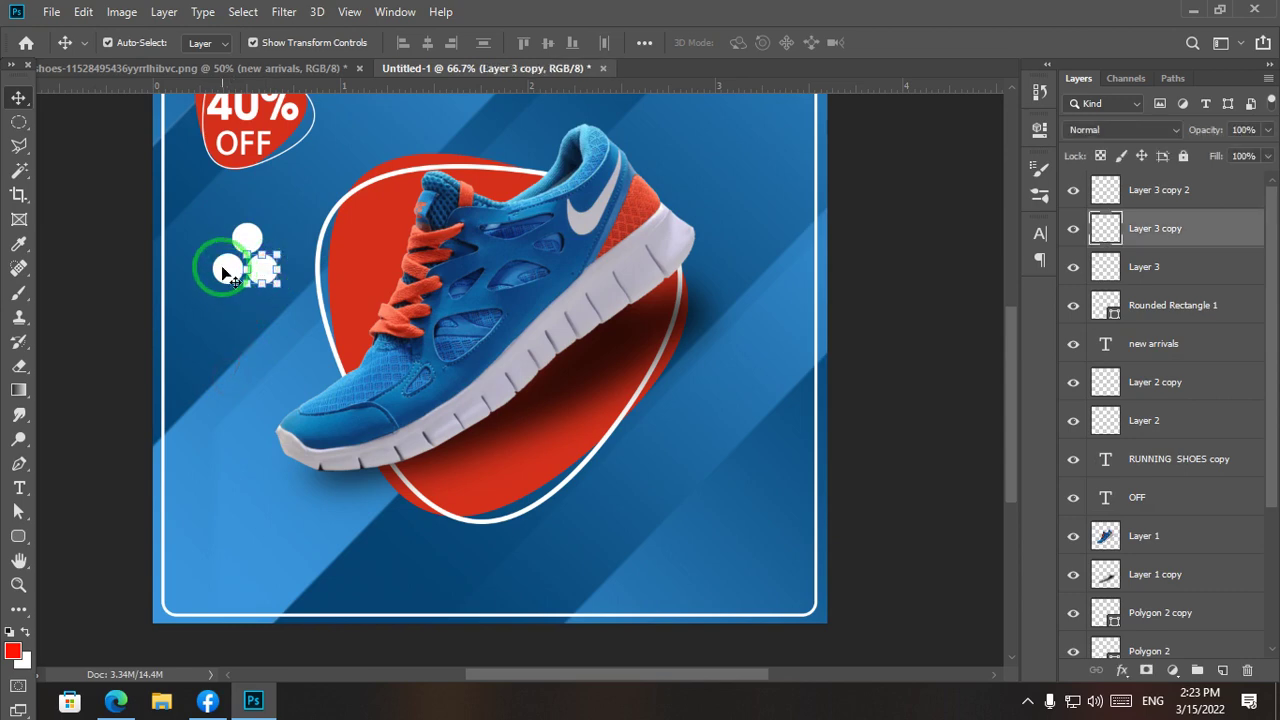
left_click(245, 263)
key("Return")
left_click(176, 354)
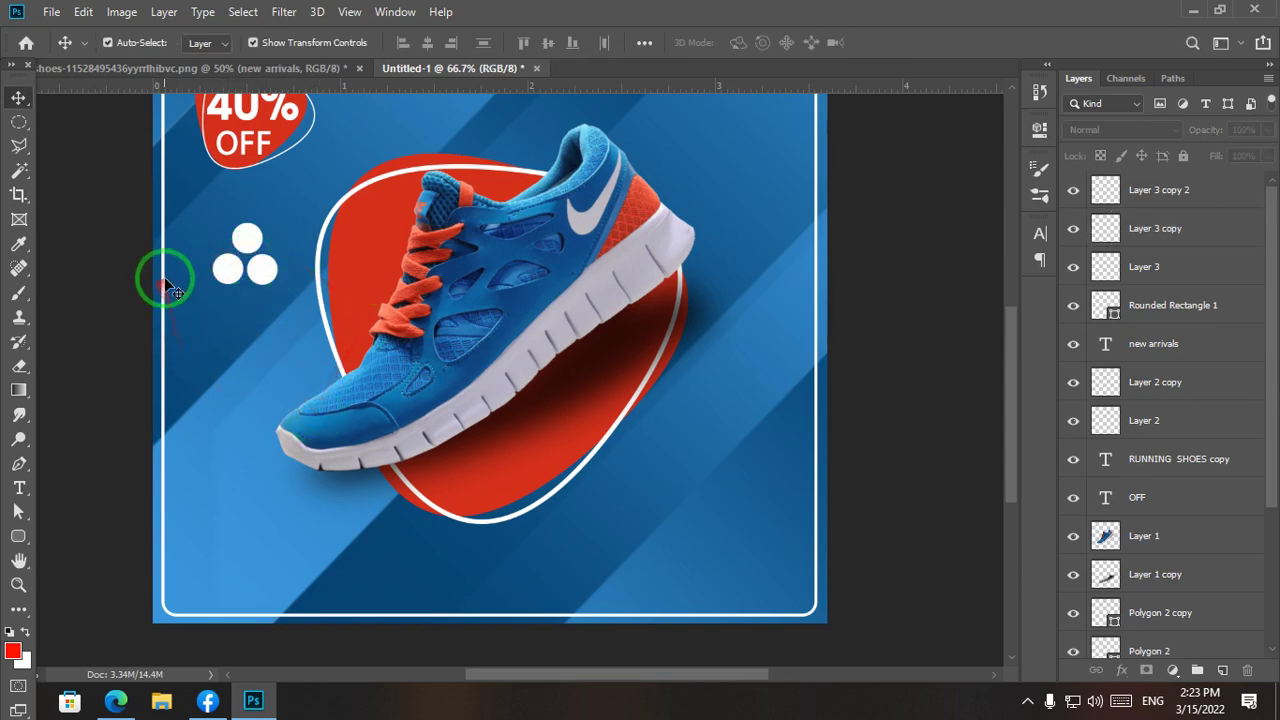
Step: Select the three white dots of the triangular cluster and merge their layers into one
left_click(226, 268)
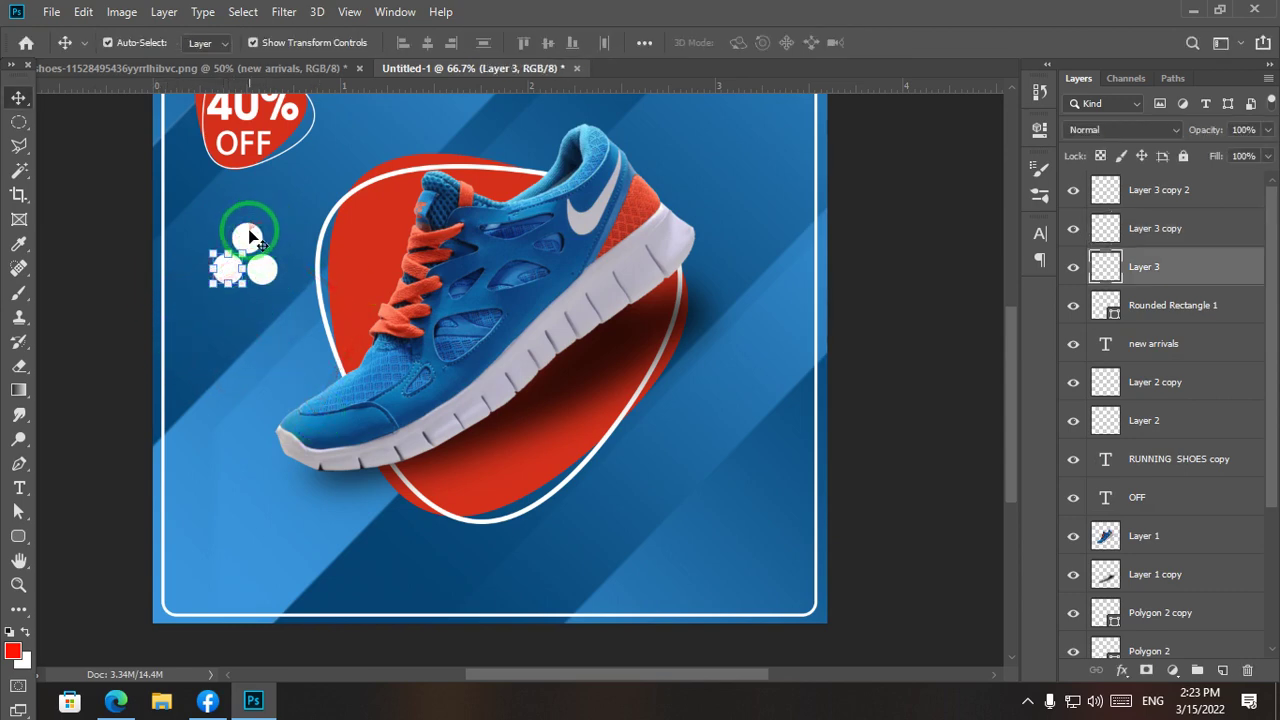
left_click(249, 237, "shift")
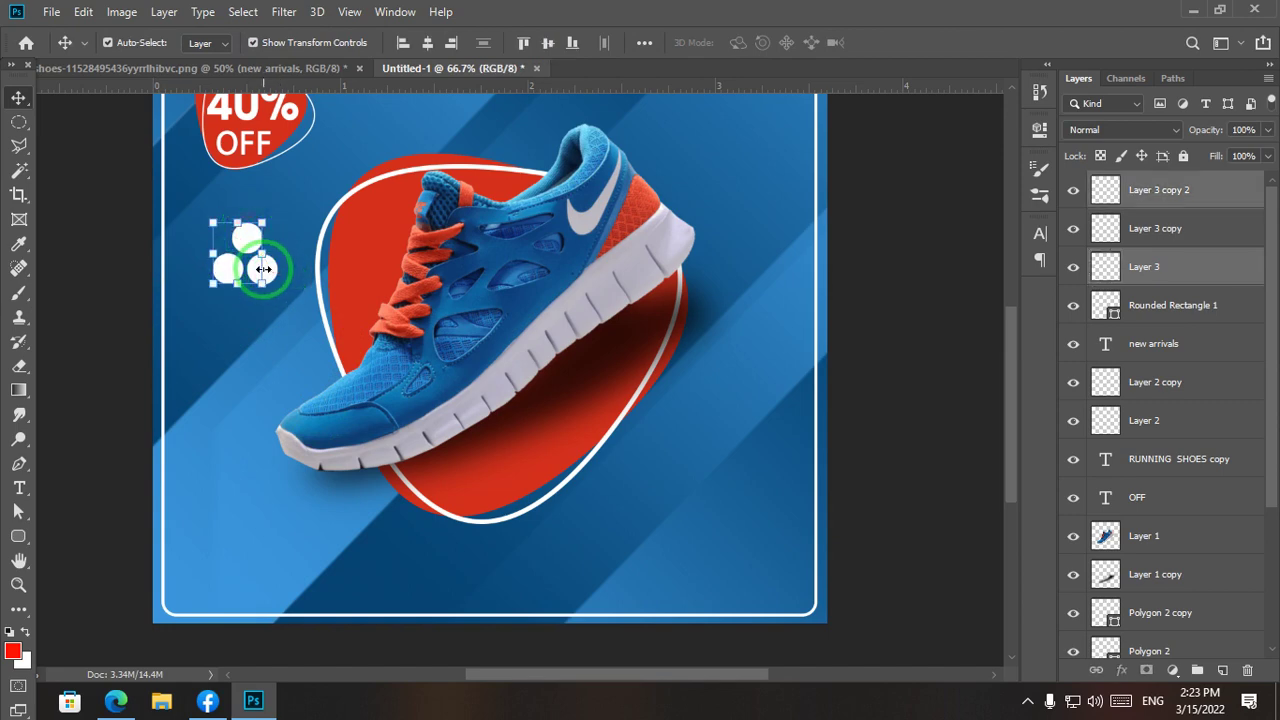
left_click(263, 269, "shift")
key("ctrl+e")
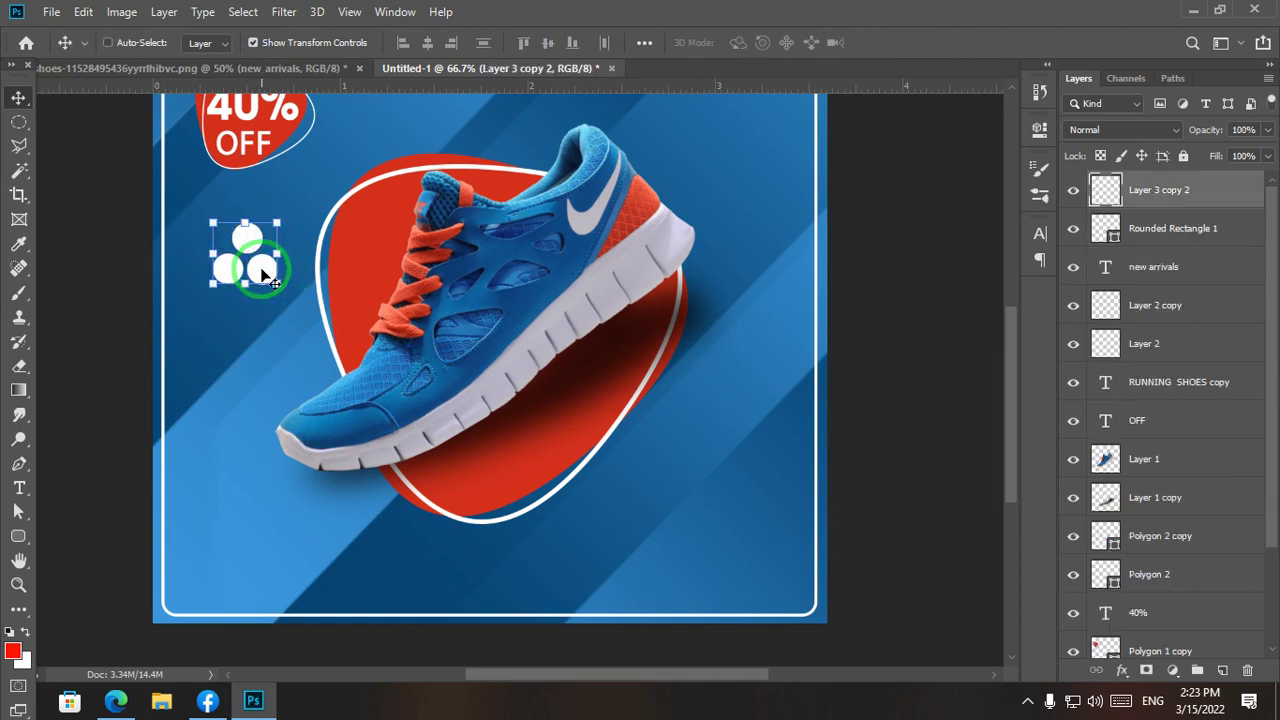
Step: Shrink the white dot cluster to about two-thirds size and place a duplicate below the shoe's heel, beside the red polygon
left_click_drag(263, 276, 253, 290)
left_click_drag(273, 240, 683, 490)
double_click(228, 288)
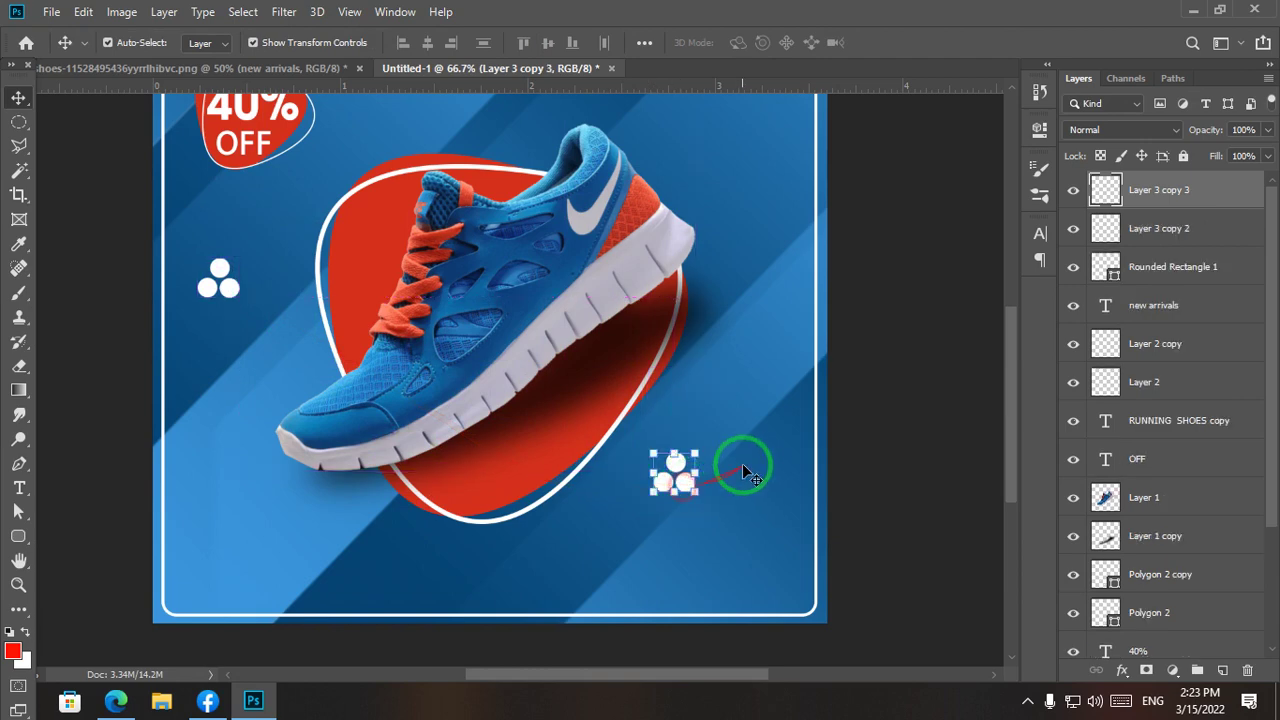
Step: Draw a rounded rectangle of about 378 × 57 px below the red polygon and round its corners fully to 28.5 px
left_click_drag(371, 503, 3, 607)
left_click(18, 537)
left_click_drag(357, 467, 595, 501)
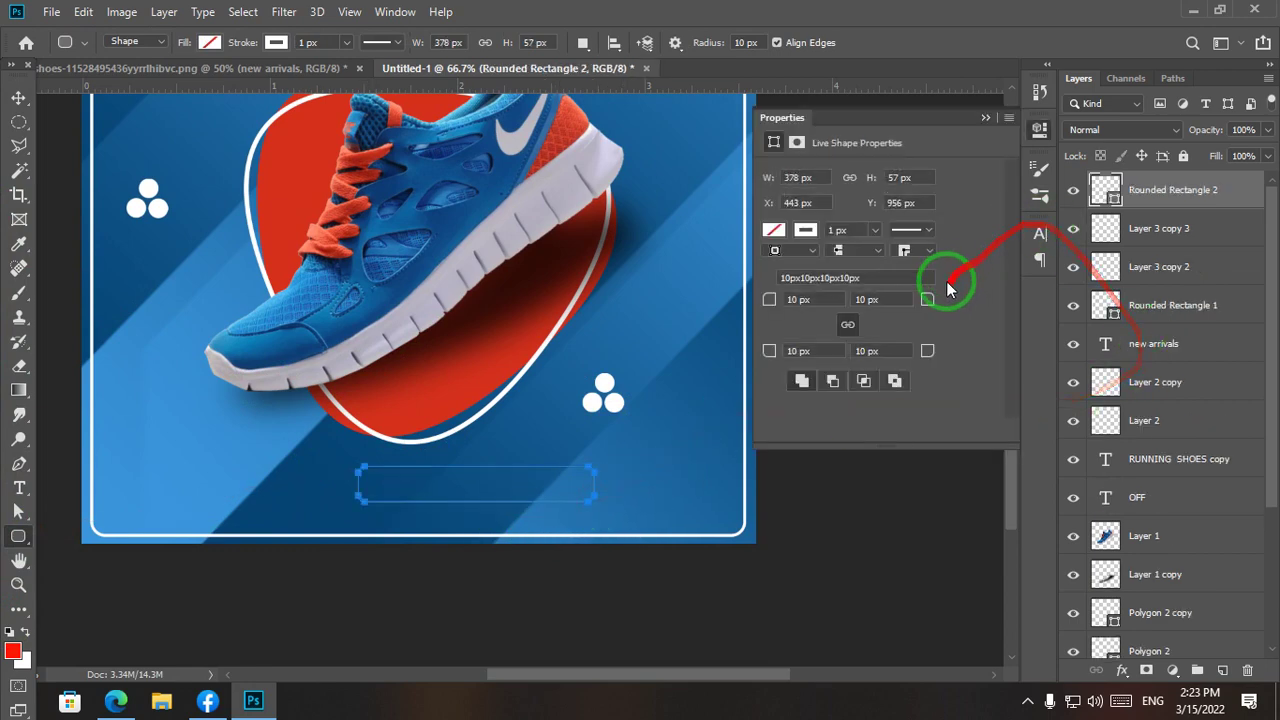
left_click_drag(926, 306, 122, 415)
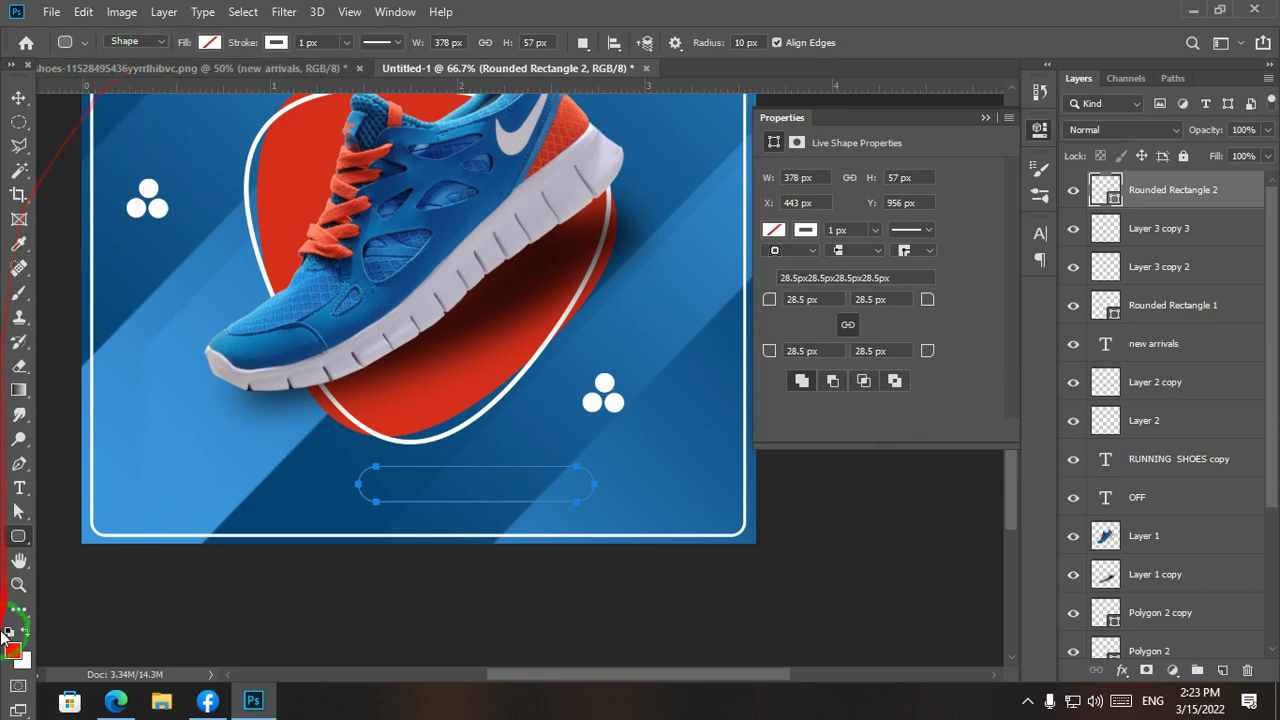
Step: Fill the new rounded rectangle with the red sampled from the large polygon, cd2c1a
left_click(775, 232)
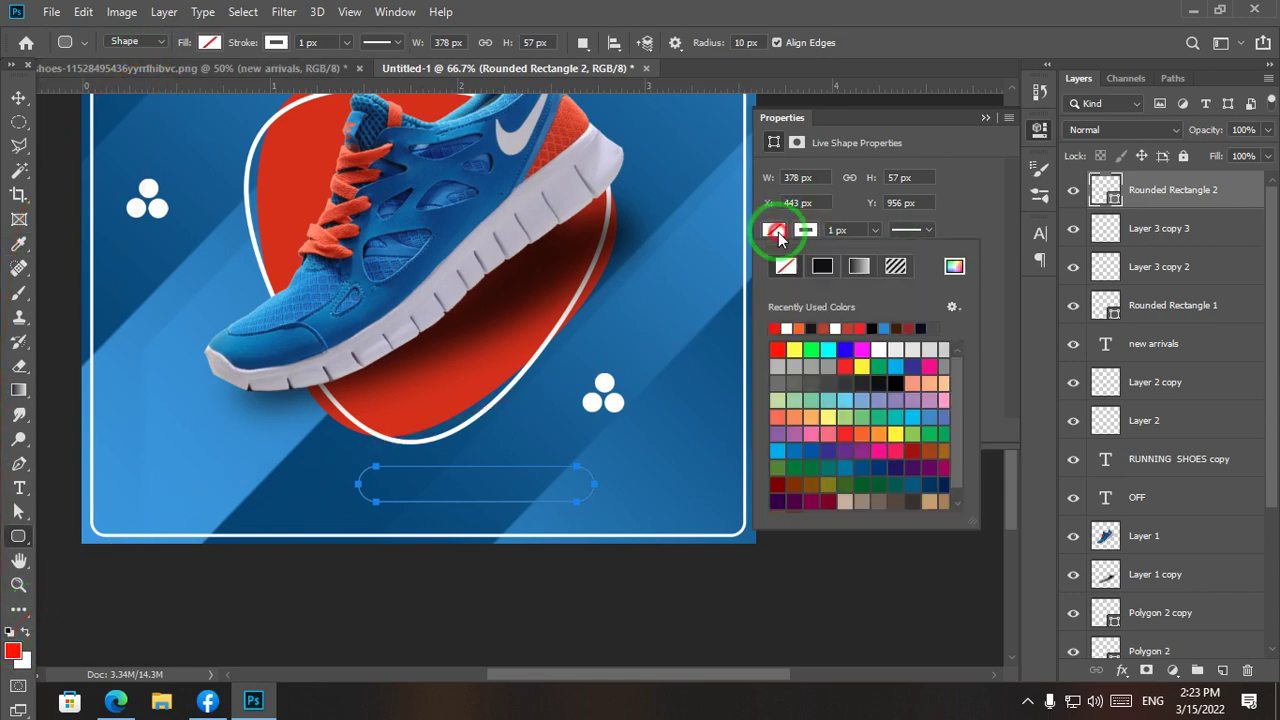
left_click(953, 268)
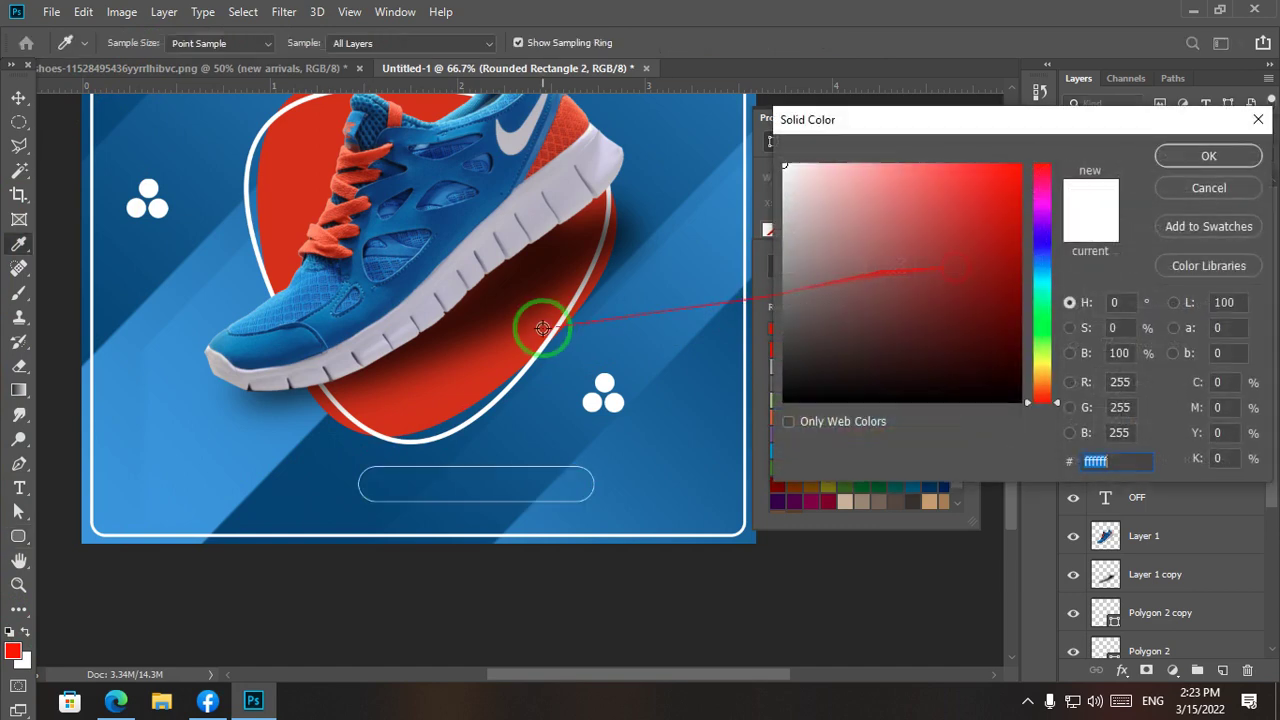
left_click(416, 405)
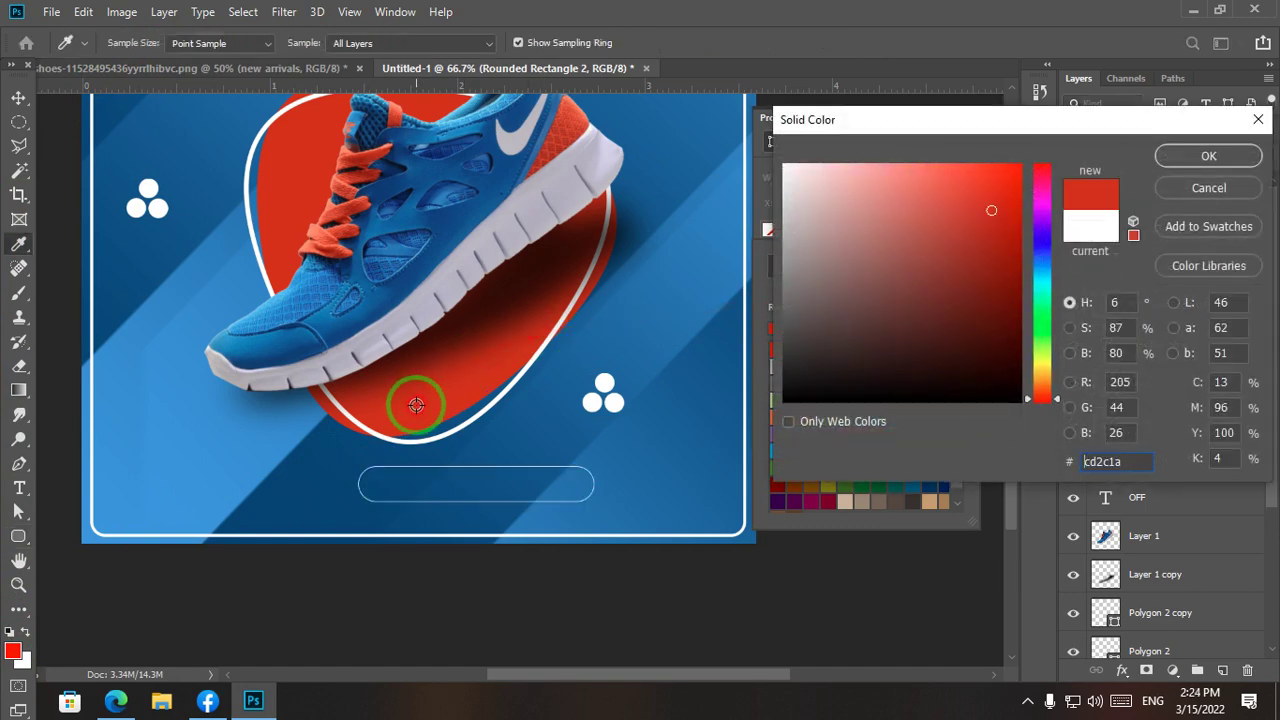
left_click(1192, 155)
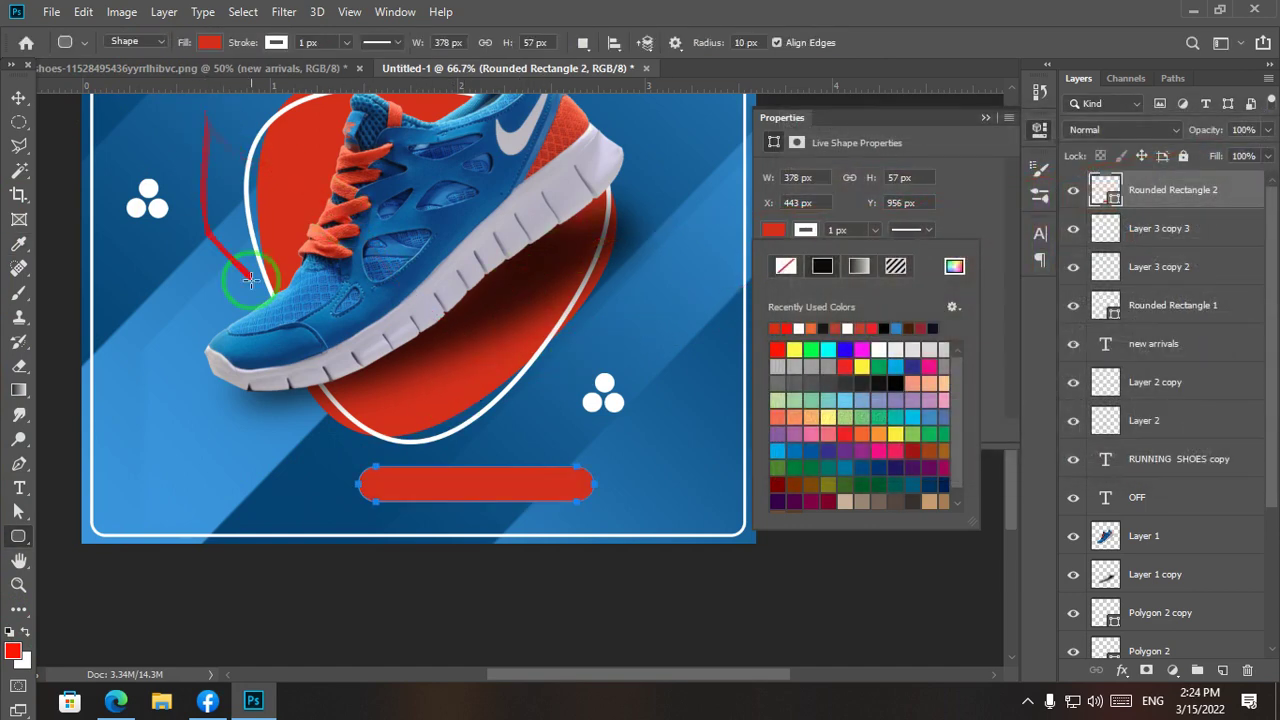
Step: Remove the stroke from the red rounded rectangle
left_click(19, 97)
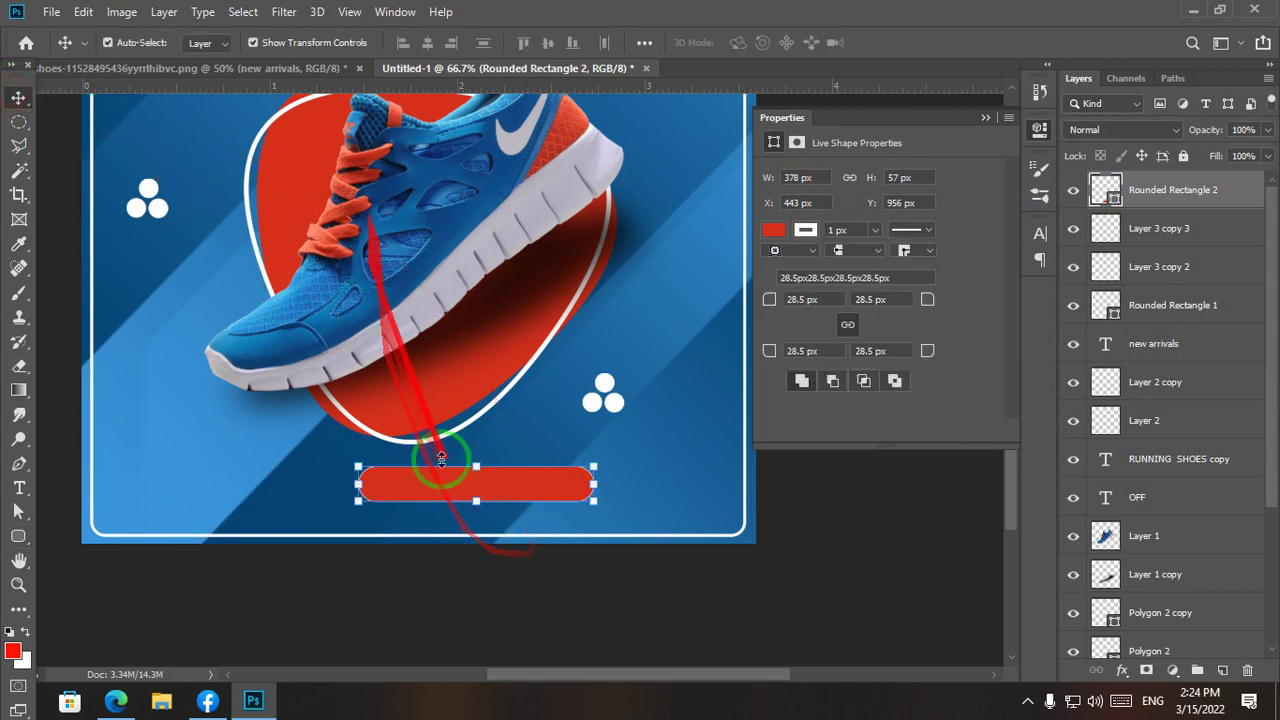
left_click(18, 511)
left_click(350, 42)
left_click(268, 78)
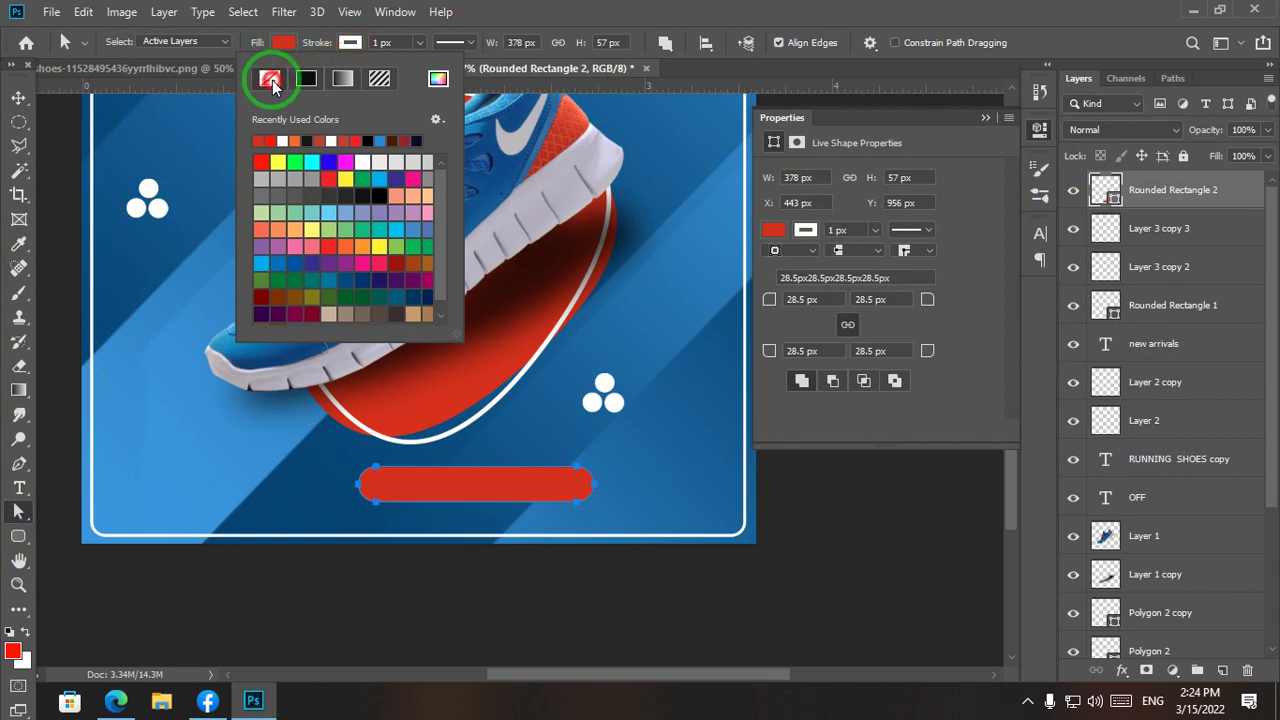
left_click(19, 97)
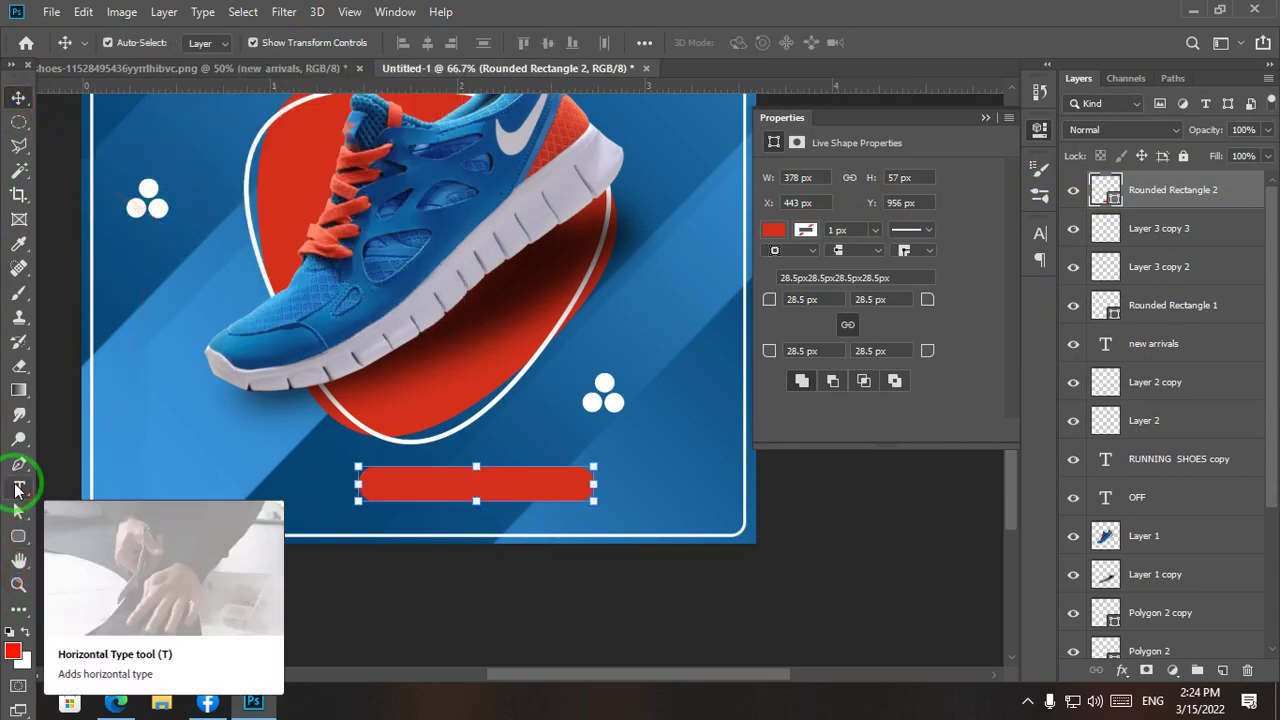
Step: Add the text "SHOES NOW" near the canvas's lower-left corner
left_click(17, 488)
left_click(113, 478)
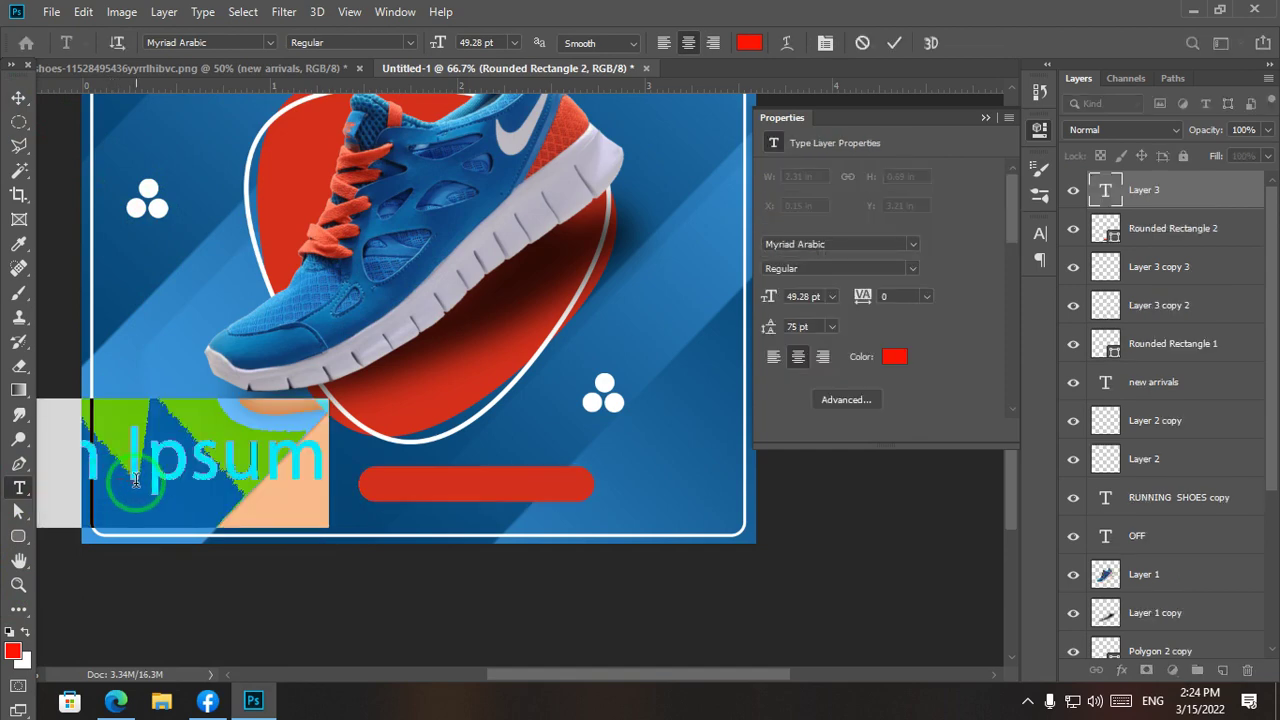
type("SH")
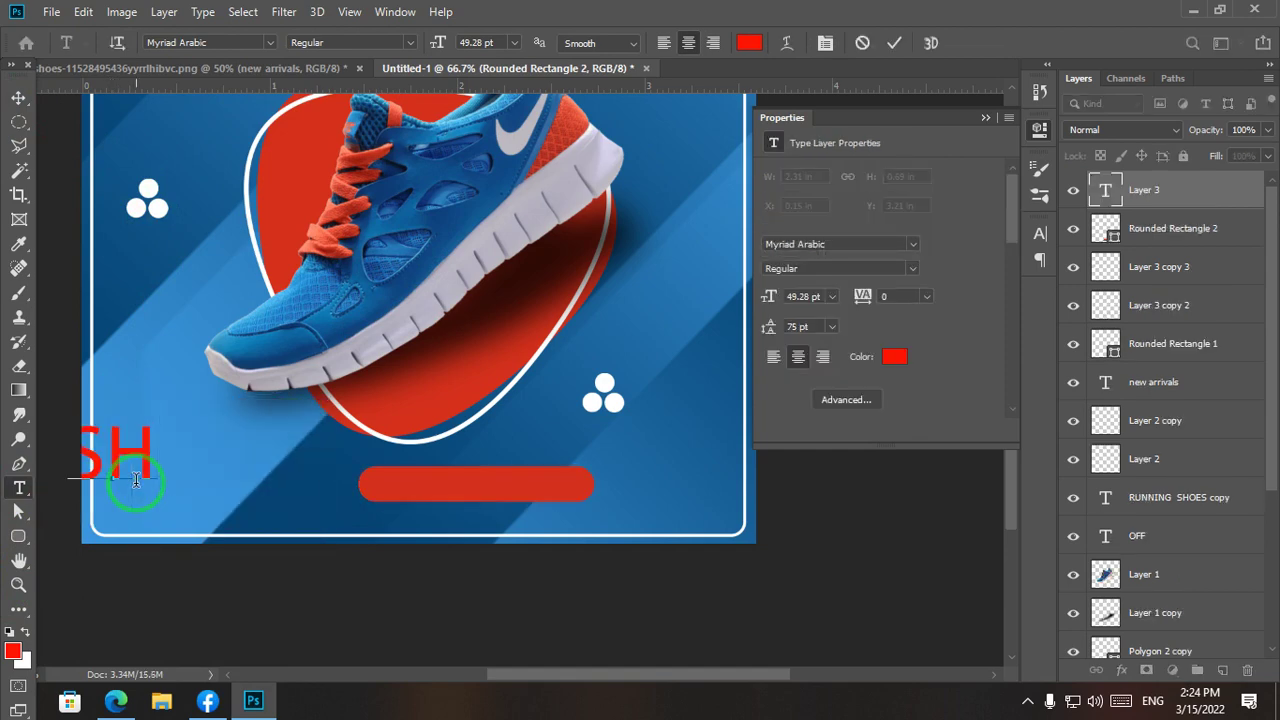
type("OED")
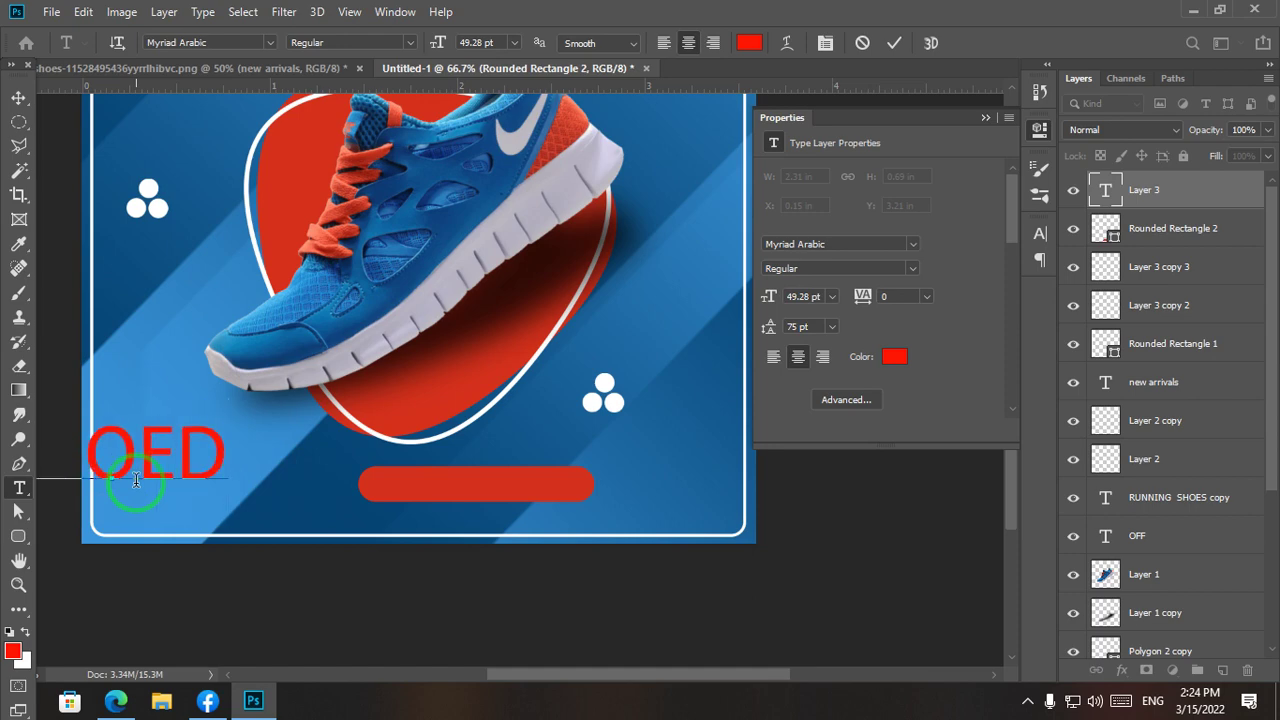
key("BackSpace")
type("S")
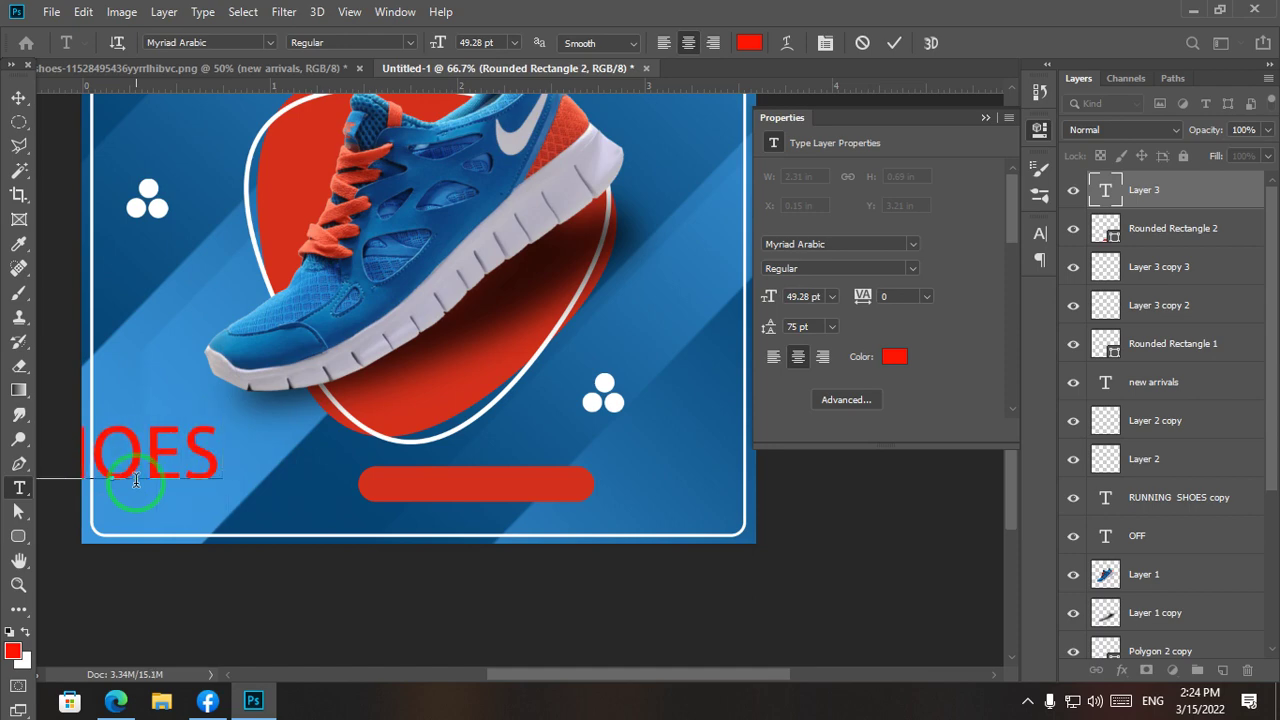
type(" NO")
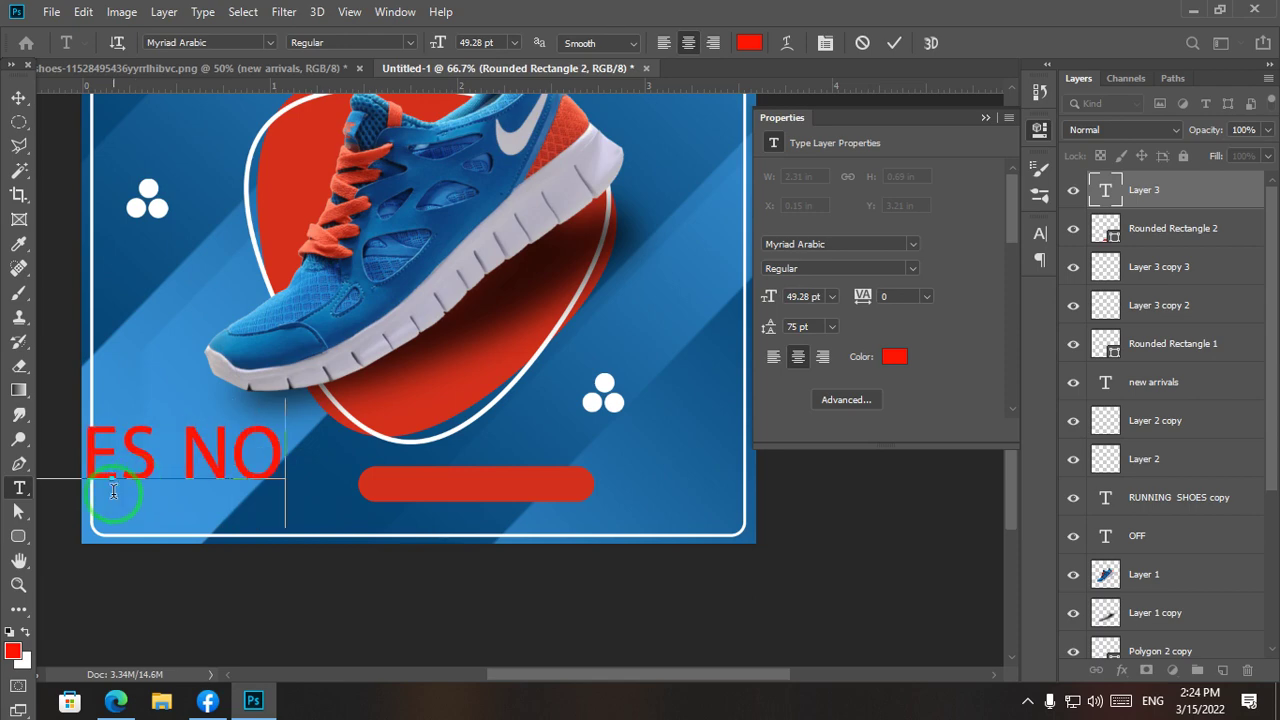
type("W")
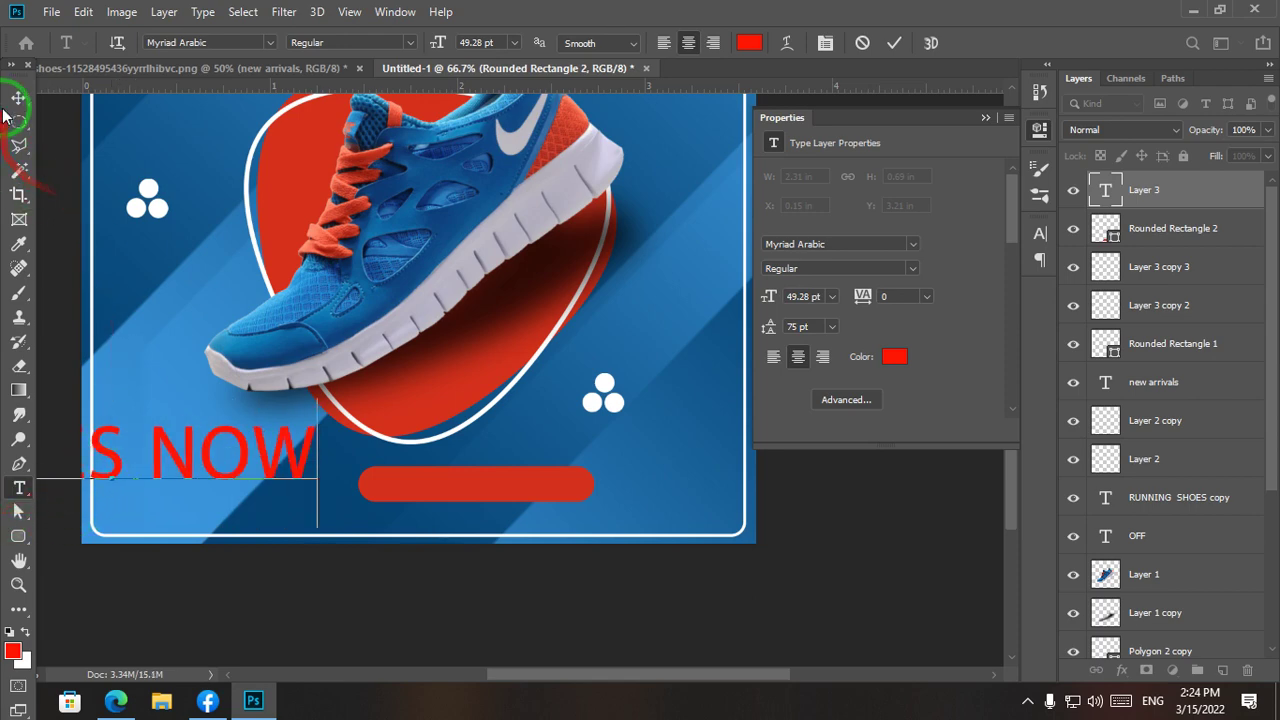
Step: Scale the SHOES NOW text down to about 46.5% and move it level with the red rounded rectangle
left_click(18, 97)
mouse_move(312, 447)
left_mouse_down()
mouse_move(472, 447)
mouse_move(297, 460)
left_mouse_up()
left_click_drag(240, 490, 257, 462)
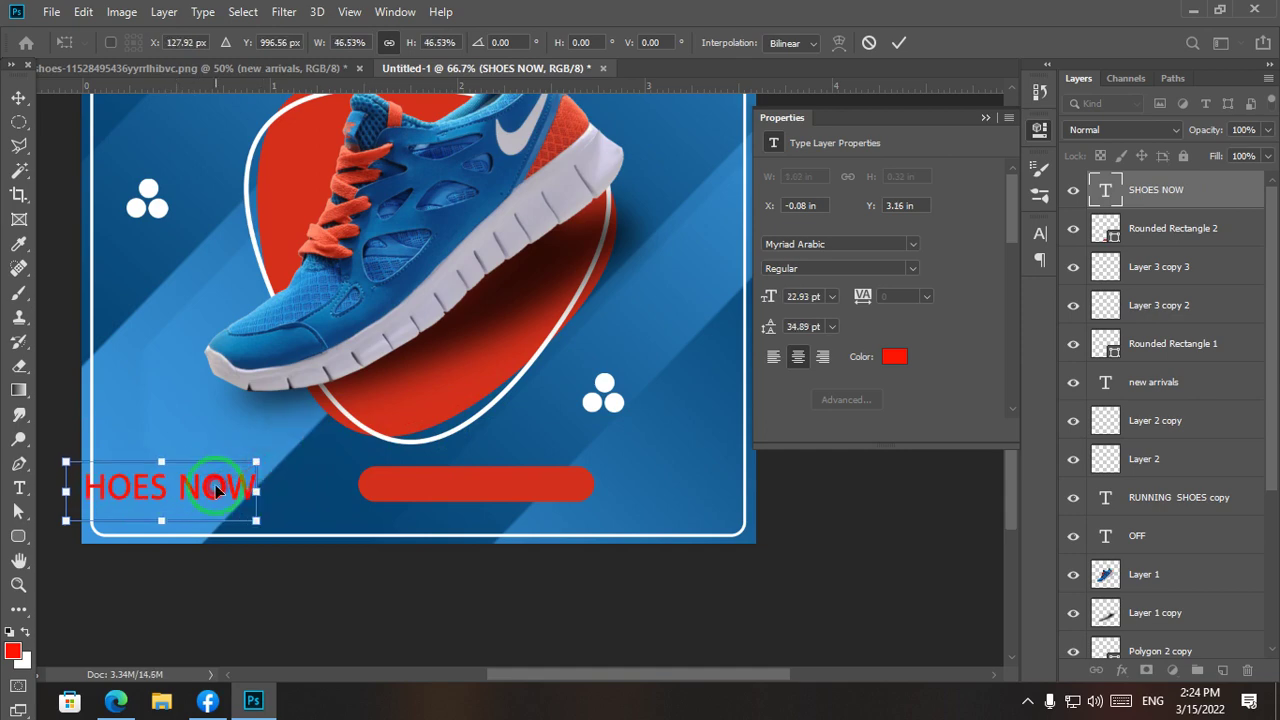
double_click(216, 490)
Step: Change the SHOES NOW text colour to white (ffffff)
left_click(18, 487)
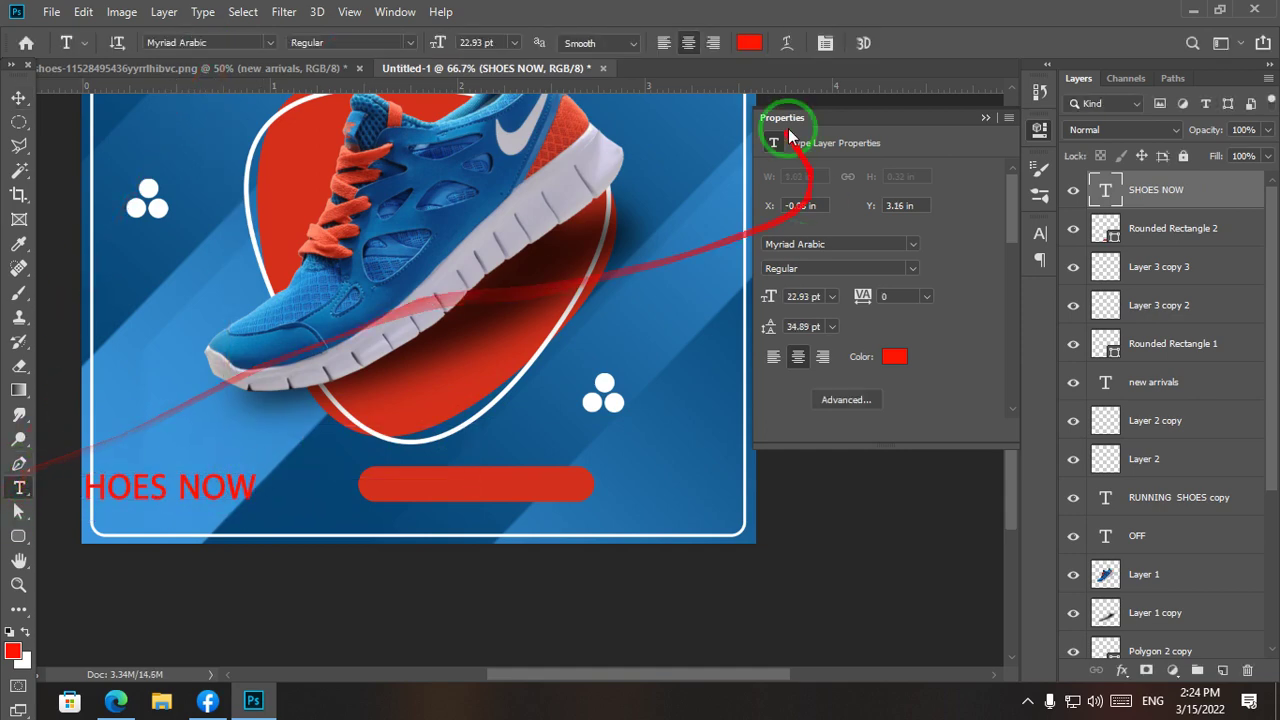
left_click(749, 43)
left_click_drag(829, 343, 614, 29)
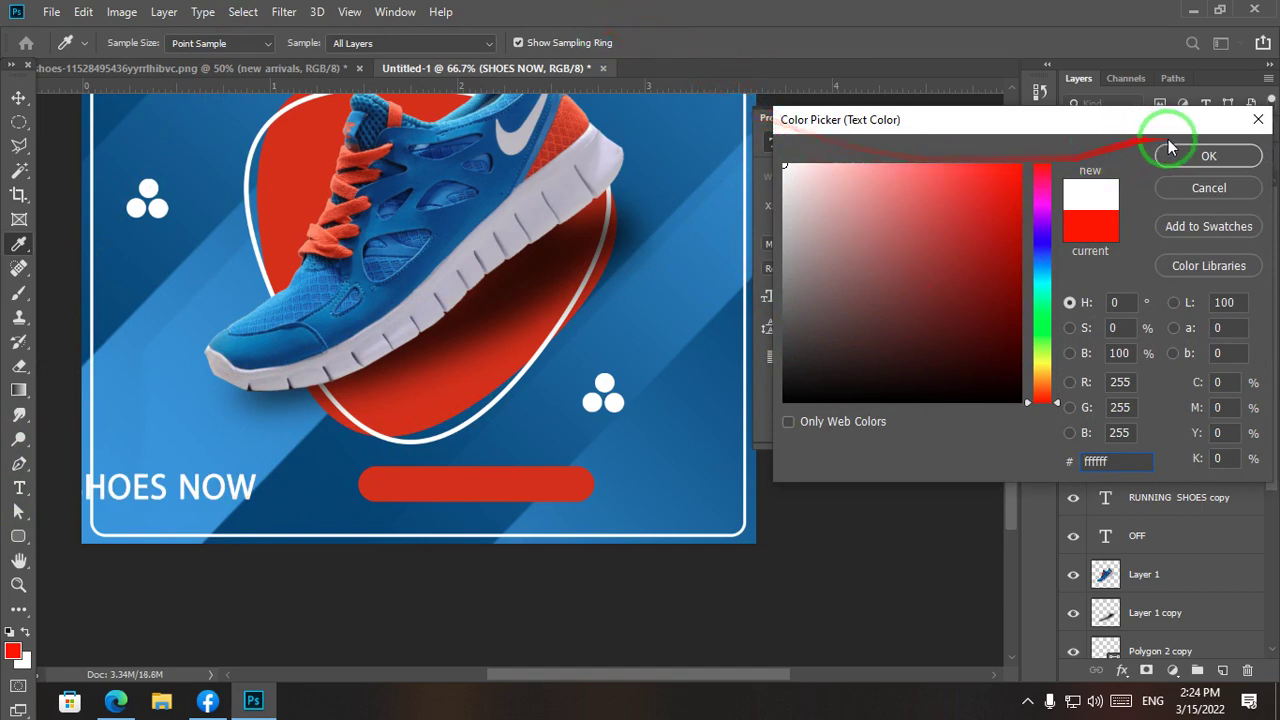
left_click(1172, 152)
Step: Move the SHOES NOW text onto the middle of the red rounded rectangle and deselect it
left_click(18, 97)
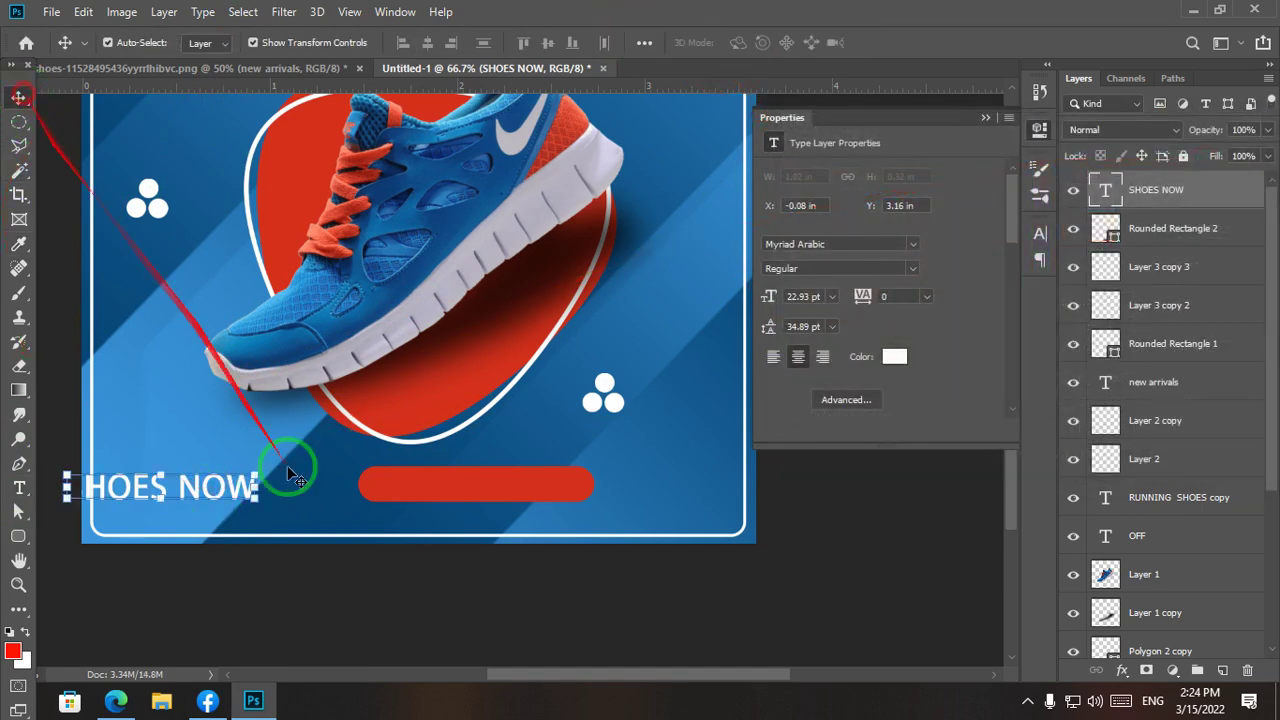
left_click_drag(212, 488, 524, 490)
key("Return")
left_click(626, 513)
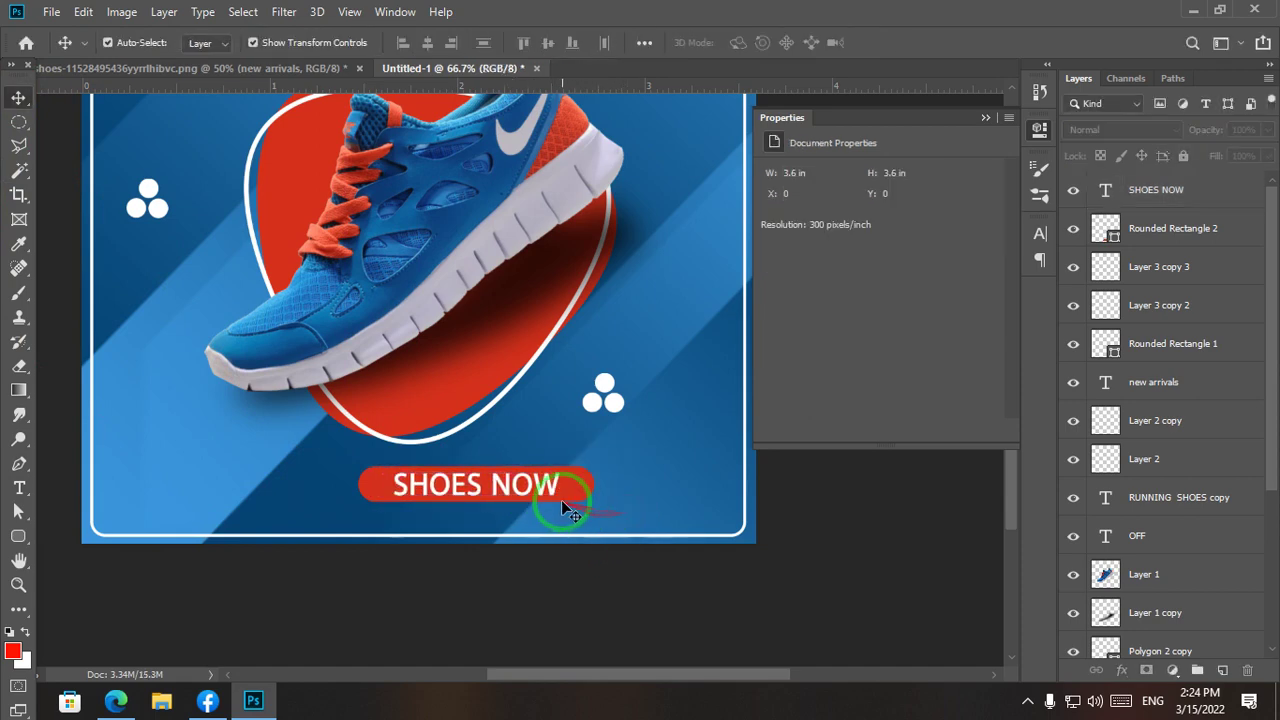
Step: Merge the SHOES NOW text and the red rounded rectangle into a single layer
left_click(574, 483)
left_click(537, 485, "shift")
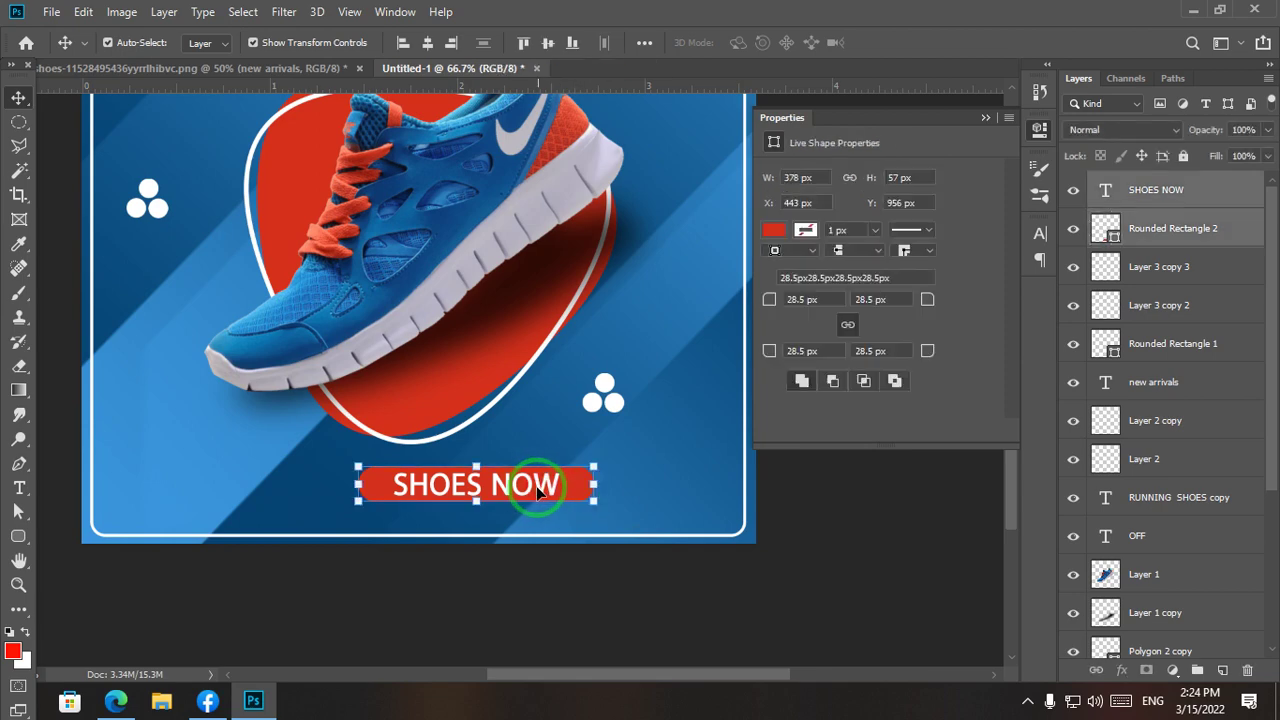
left_click(525, 486, "shift")
left_click(532, 486, "shift")
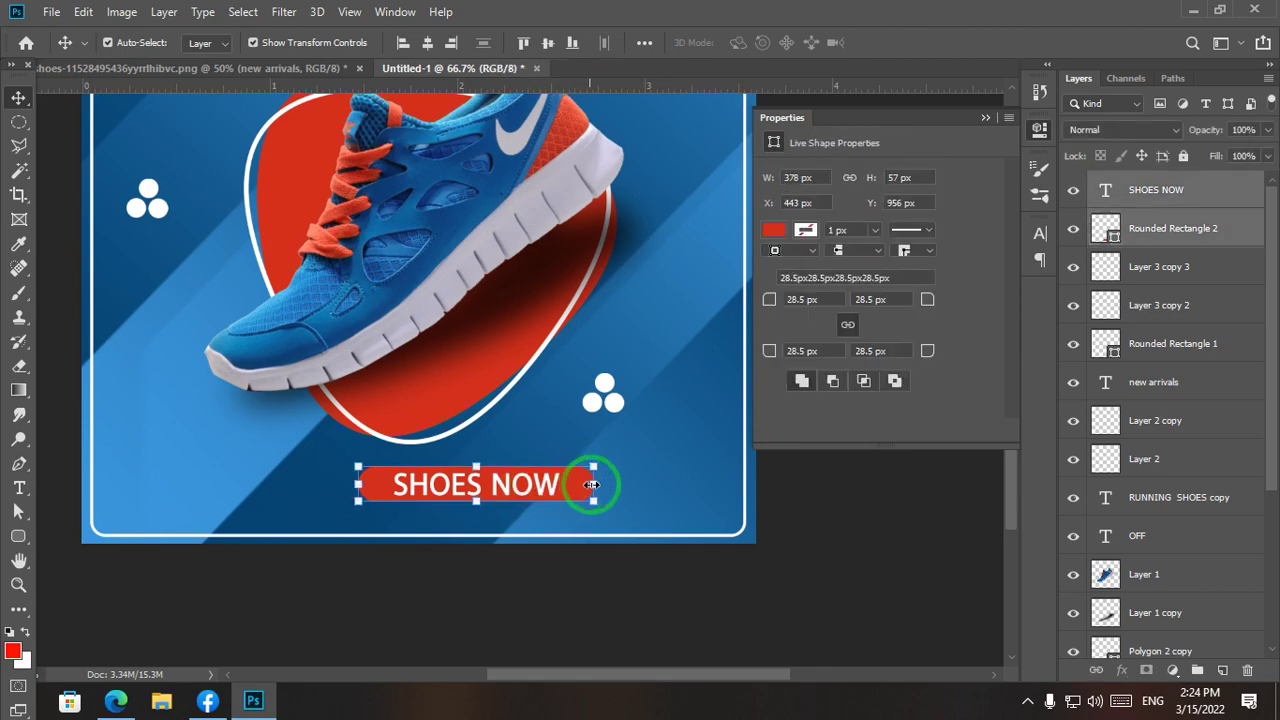
key("ctrl+e")
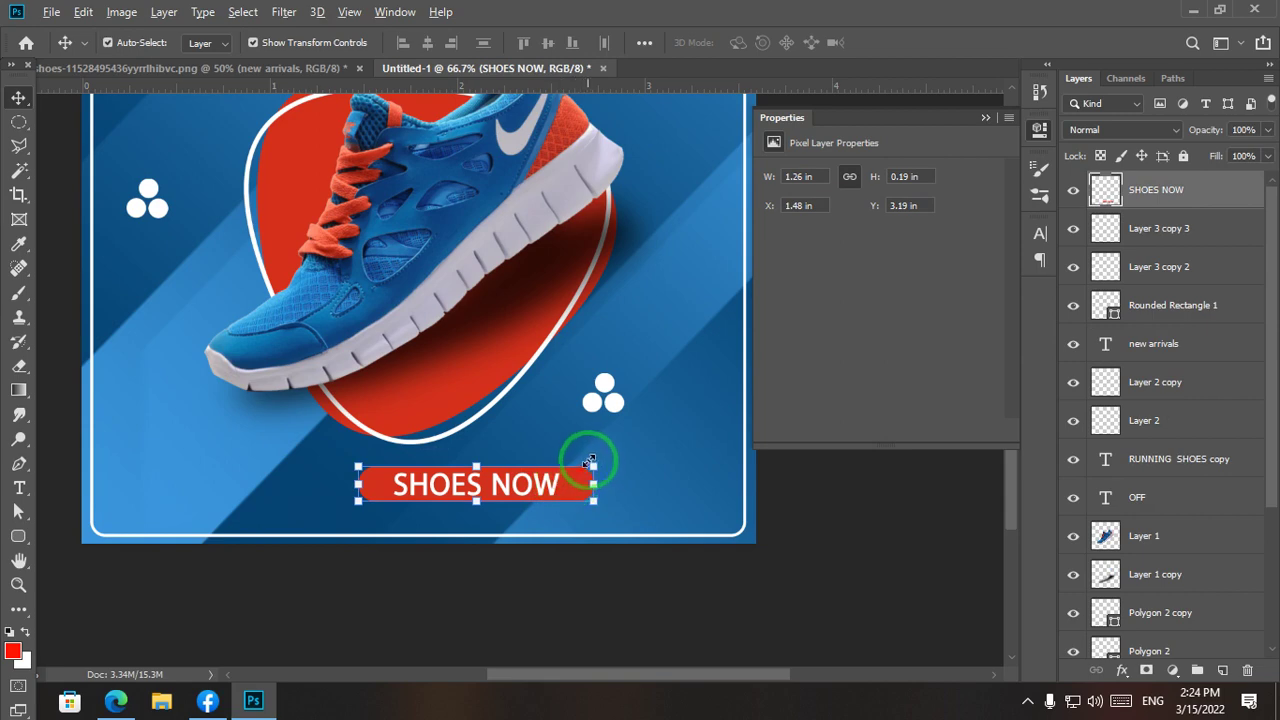
Step: Scale the SHOES NOW button to about 69% and place it inside the frame's lower-right corner
left_click_drag(590, 462, 666, 505)
left_click(714, 508)
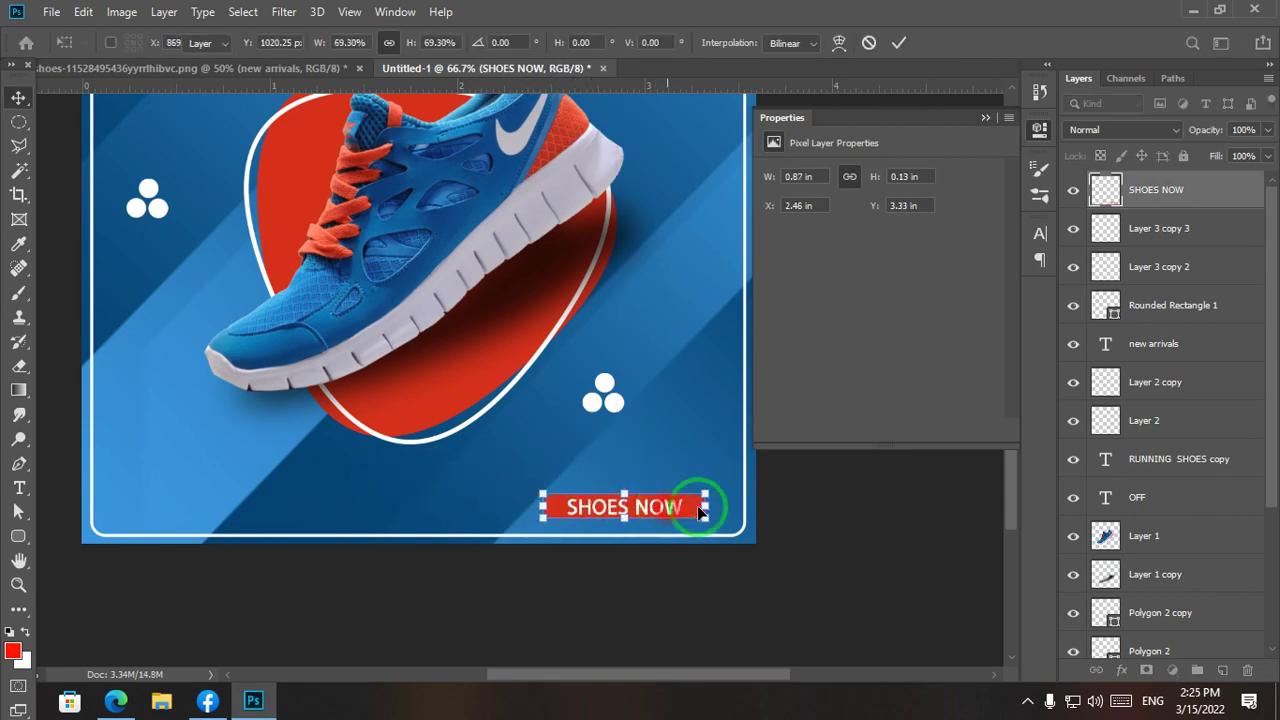
left_click(828, 545)
key("ctrl+minus")
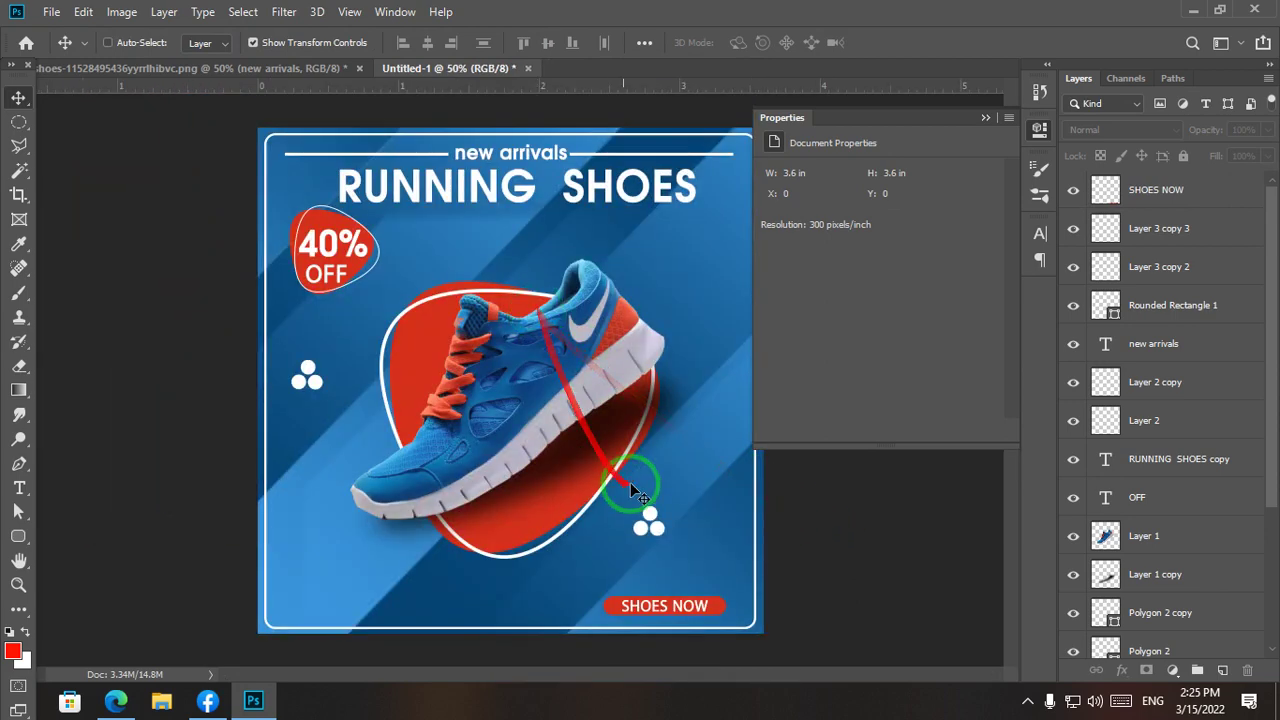
left_click(984, 117)
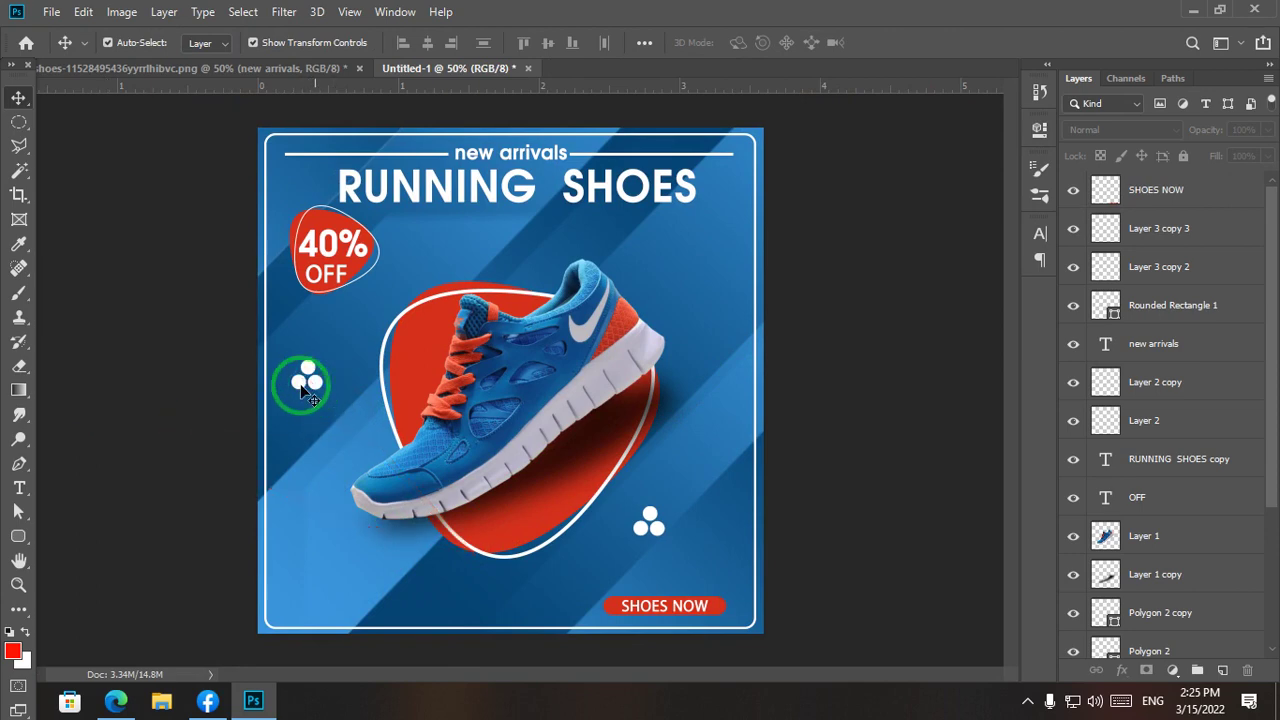
Step: Draw an unfilled 76 × 76 px circle below the shoe's toe with a white stroke of about 4.68 px
left_click(18, 536)
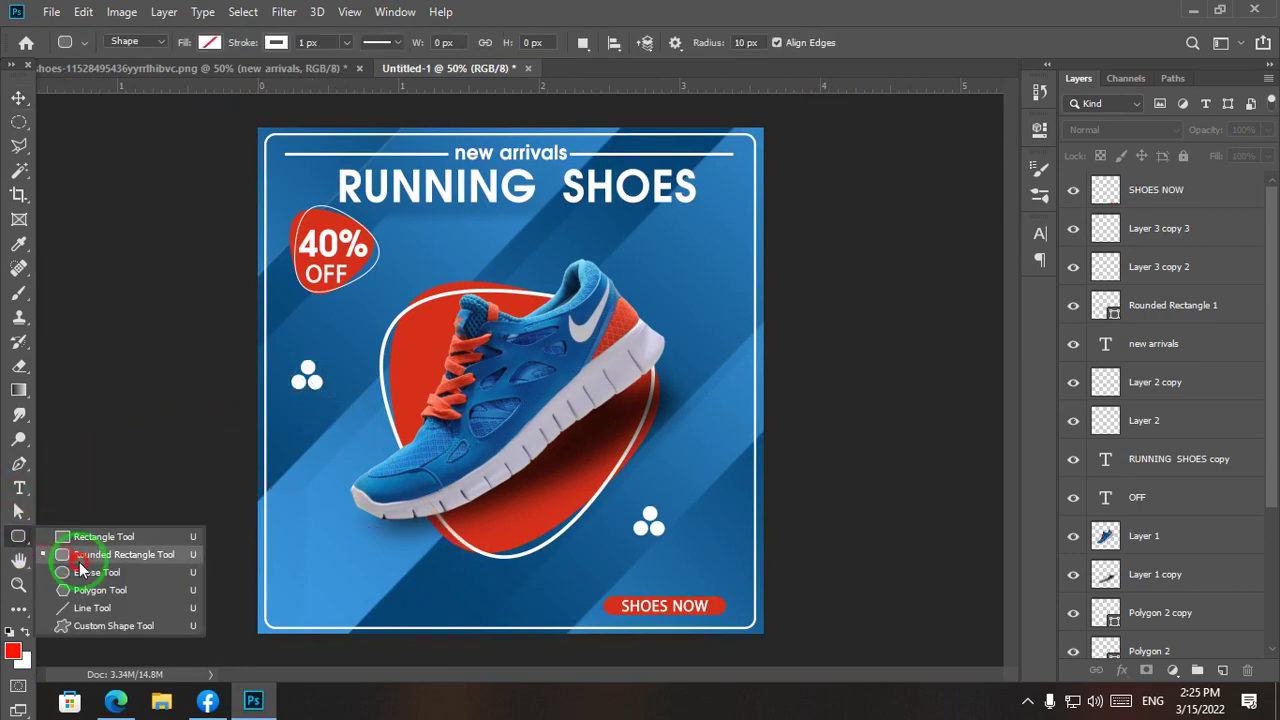
left_click(80, 562)
left_click_drag(318, 521, 352, 557)
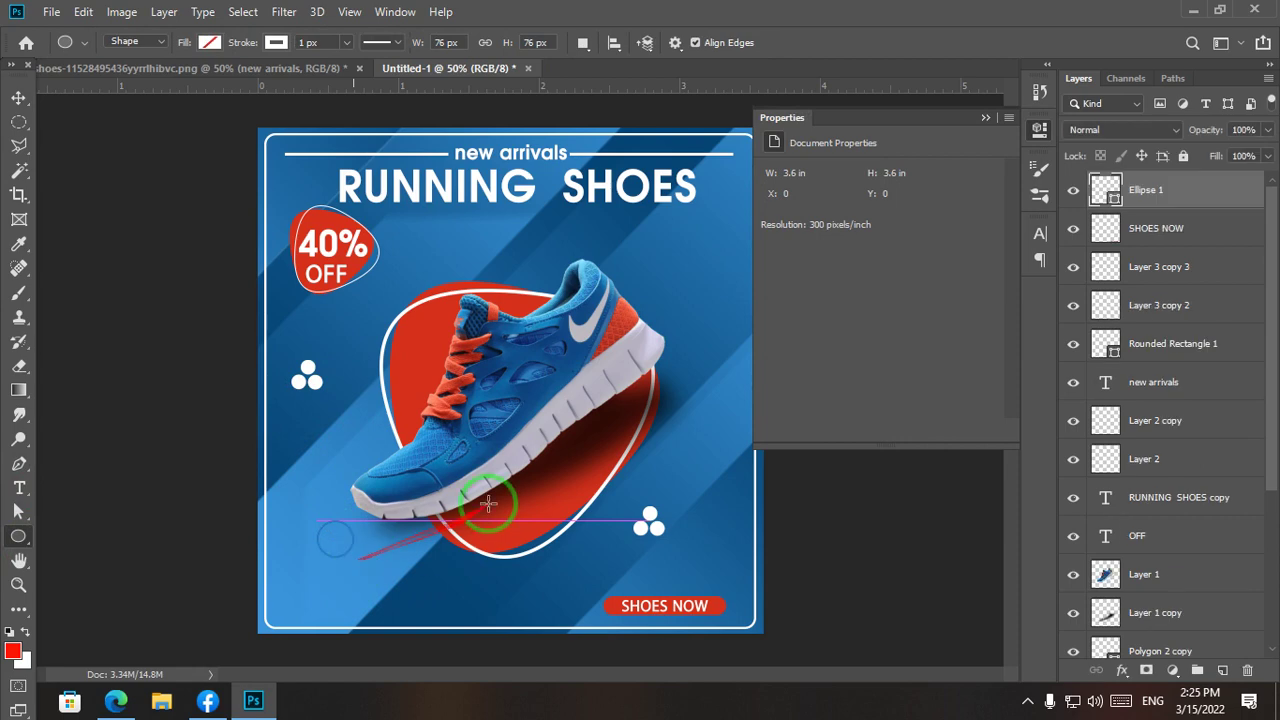
left_click(885, 283)
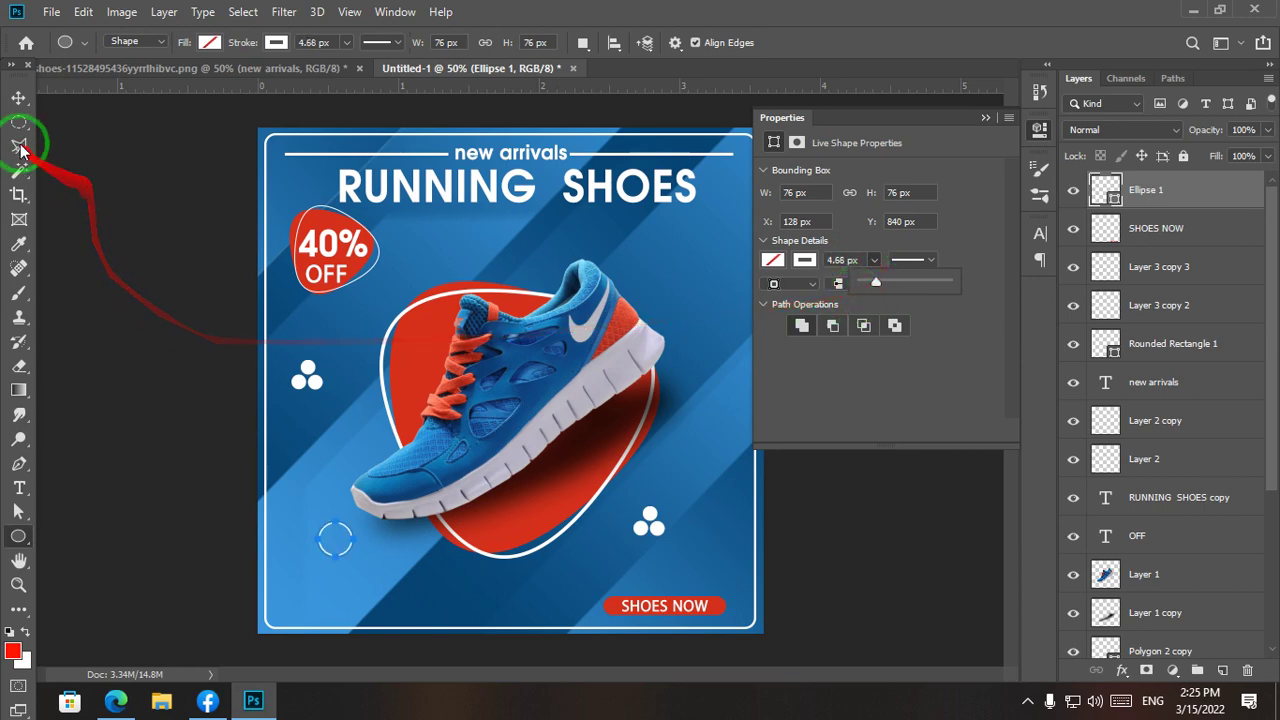
left_click(18, 97)
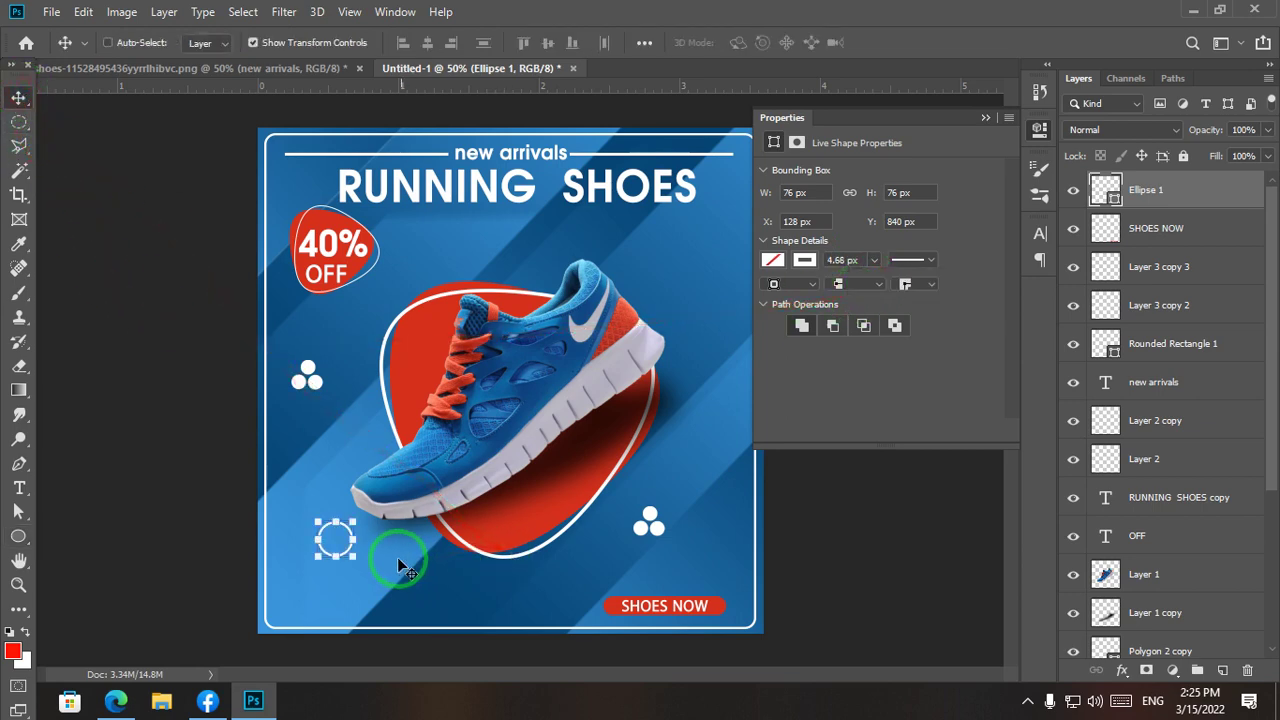
key("ctrl+plus")
key("ctrl+plus")
left_click_drag(197, 545, 463, 263)
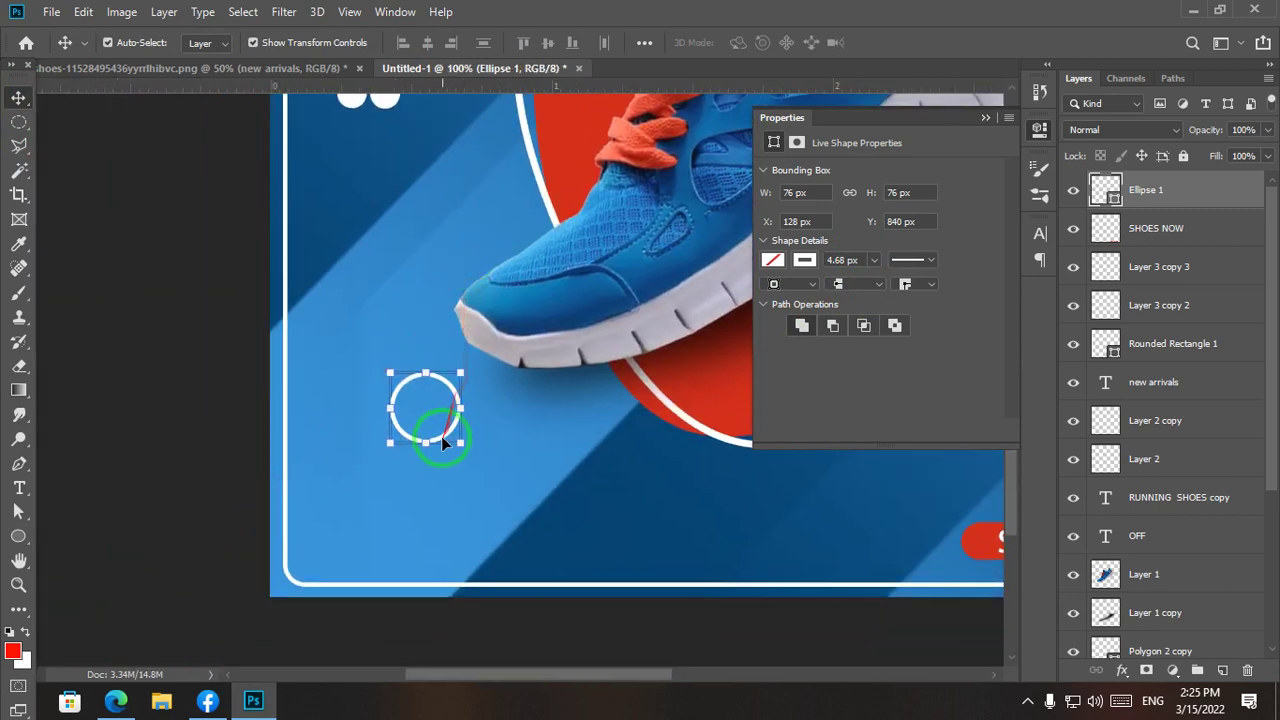
Step: Duplicate the white circle twice, arrange the three circles in a triangle, and merge their shape layers
left_click_drag(441, 436, 401, 357)
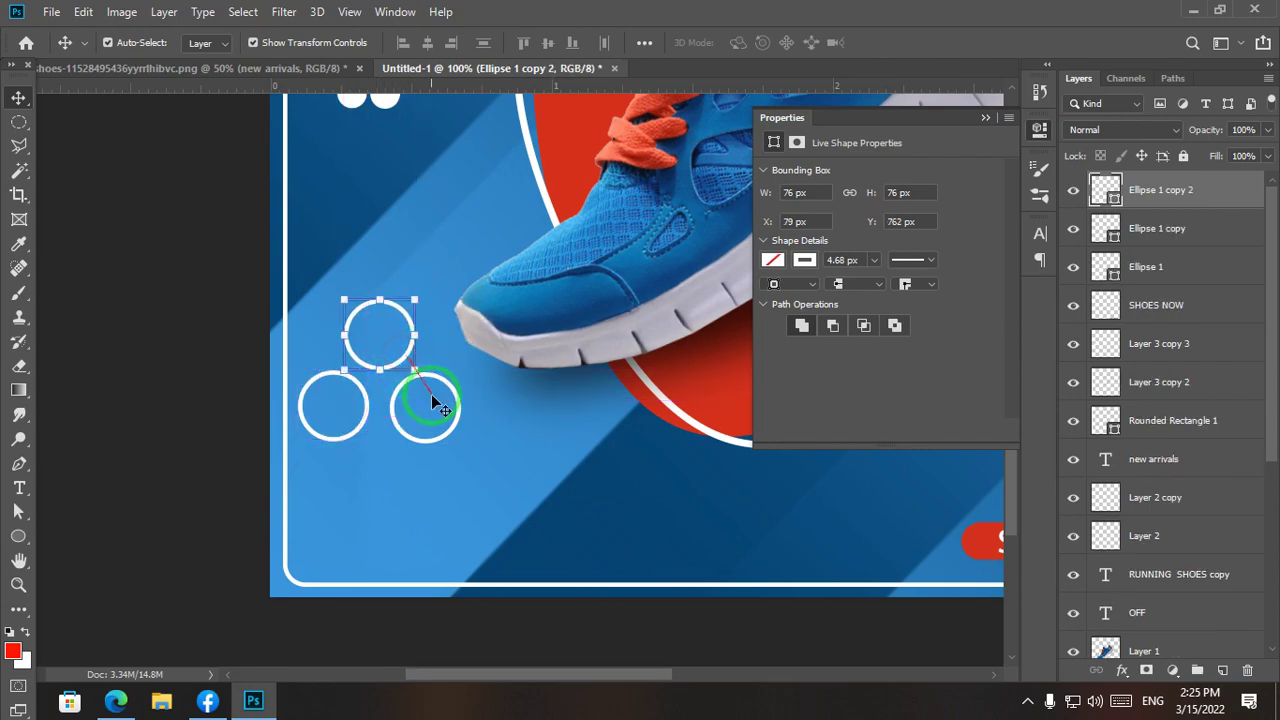
left_click(1163, 230, "ctrl")
left_click(1136, 268, "ctrl")
left_click(832, 330)
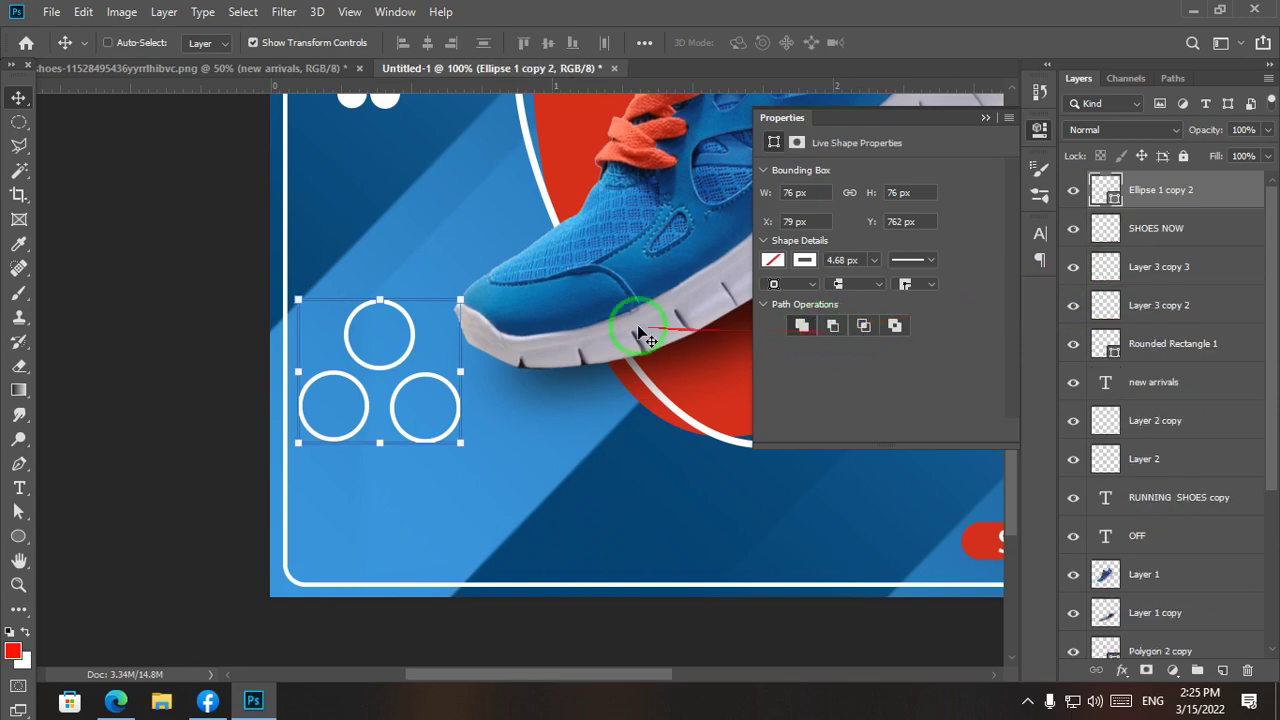
Step: Scale the merged circle outlines to 78 × 69 px and place them below the white dot cluster beside the shoe
left_click_drag(461, 298, 371, 200)
left_click(443, 277)
left_click_drag(600, 192, 356, 354)
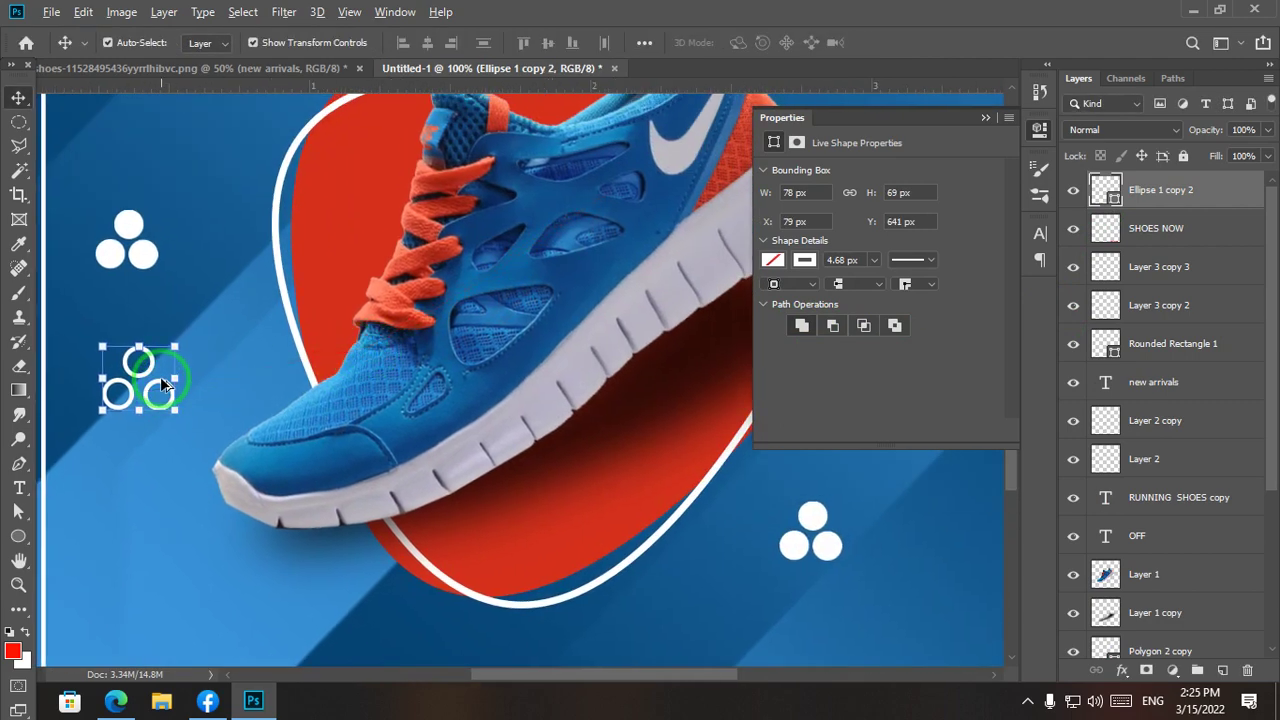
Step: Thin the outlined circle cluster's stroke to 0.73 px and deselect it
left_click(875, 262)
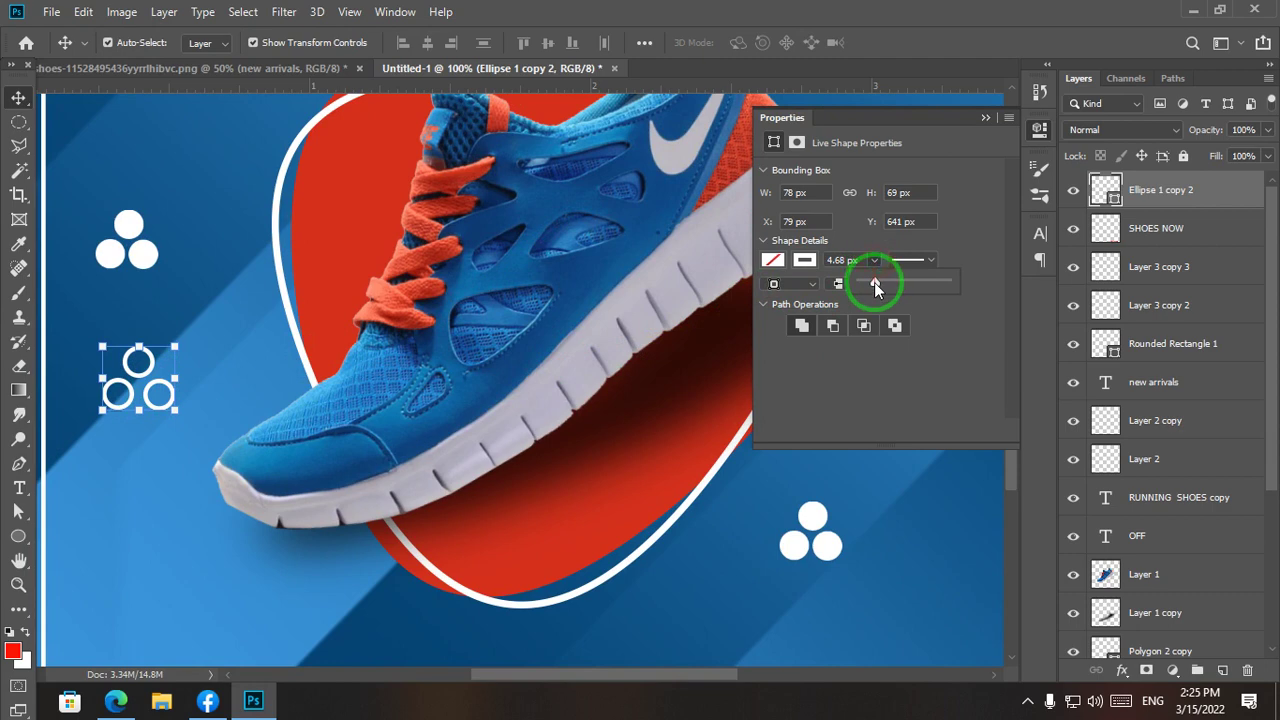
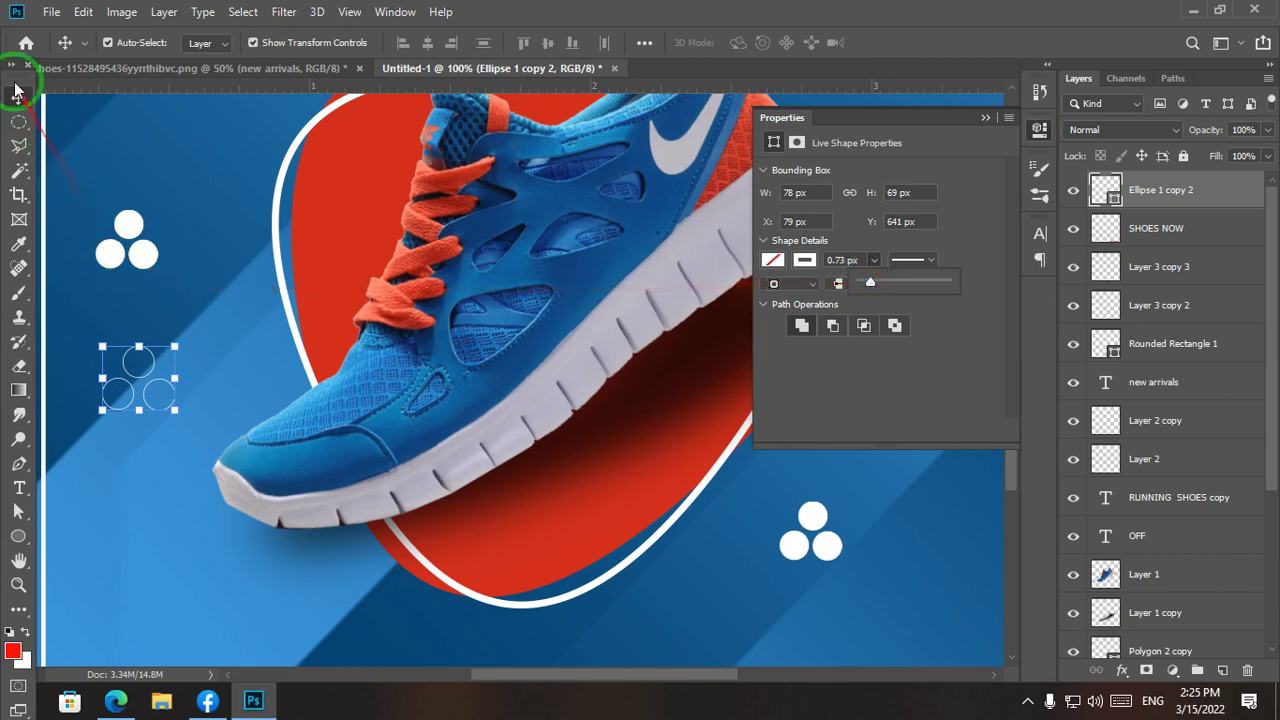
left_click(18, 96)
left_click(173, 459)
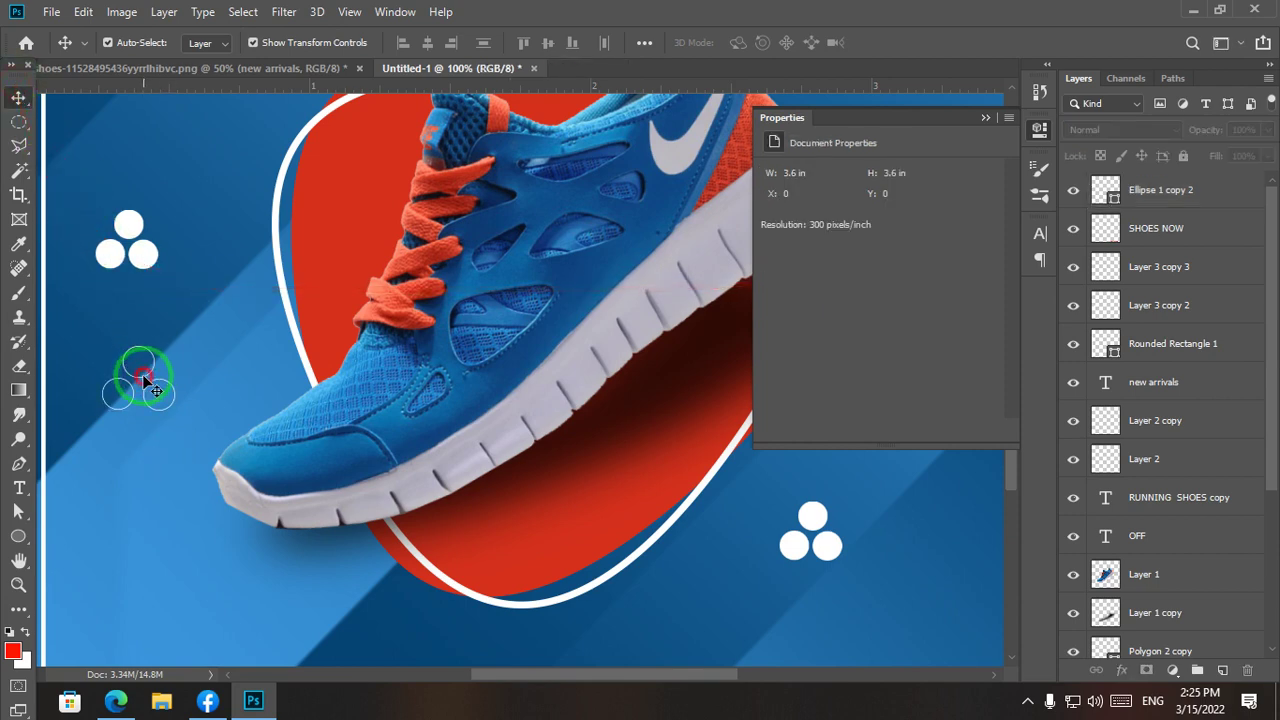
left_click_drag(112, 428, 170, 348)
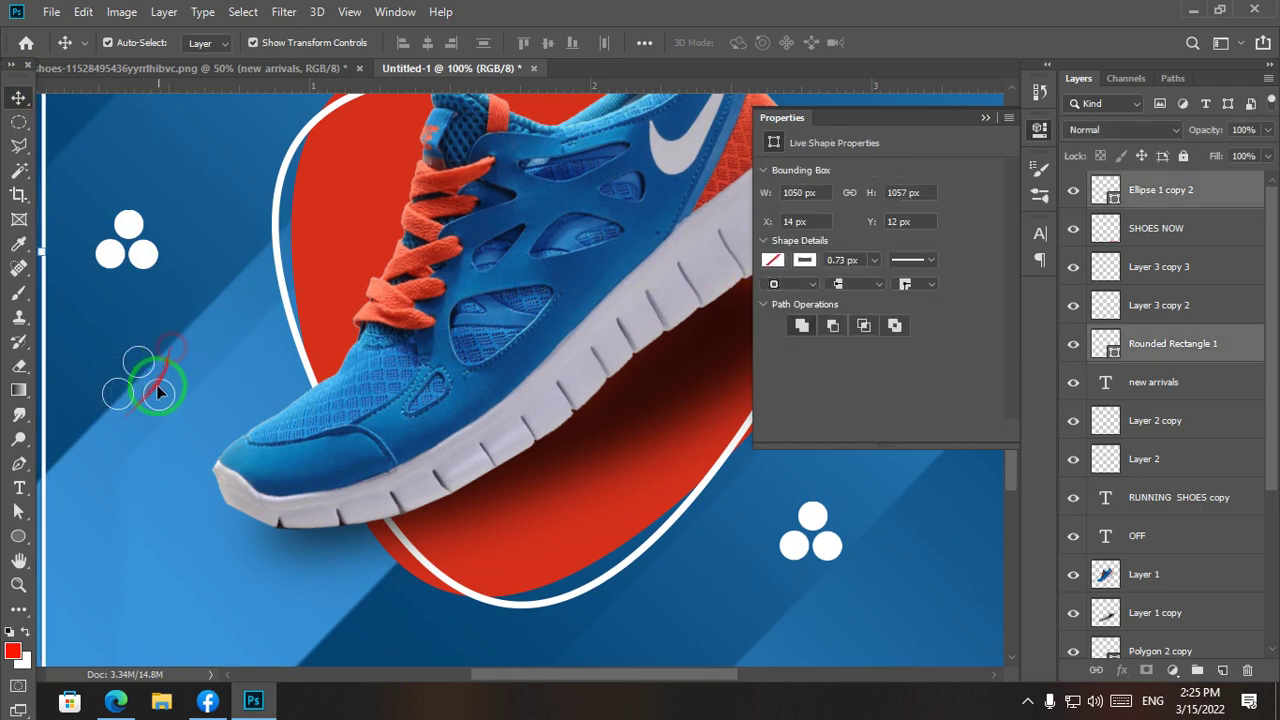
left_click(87, 349)
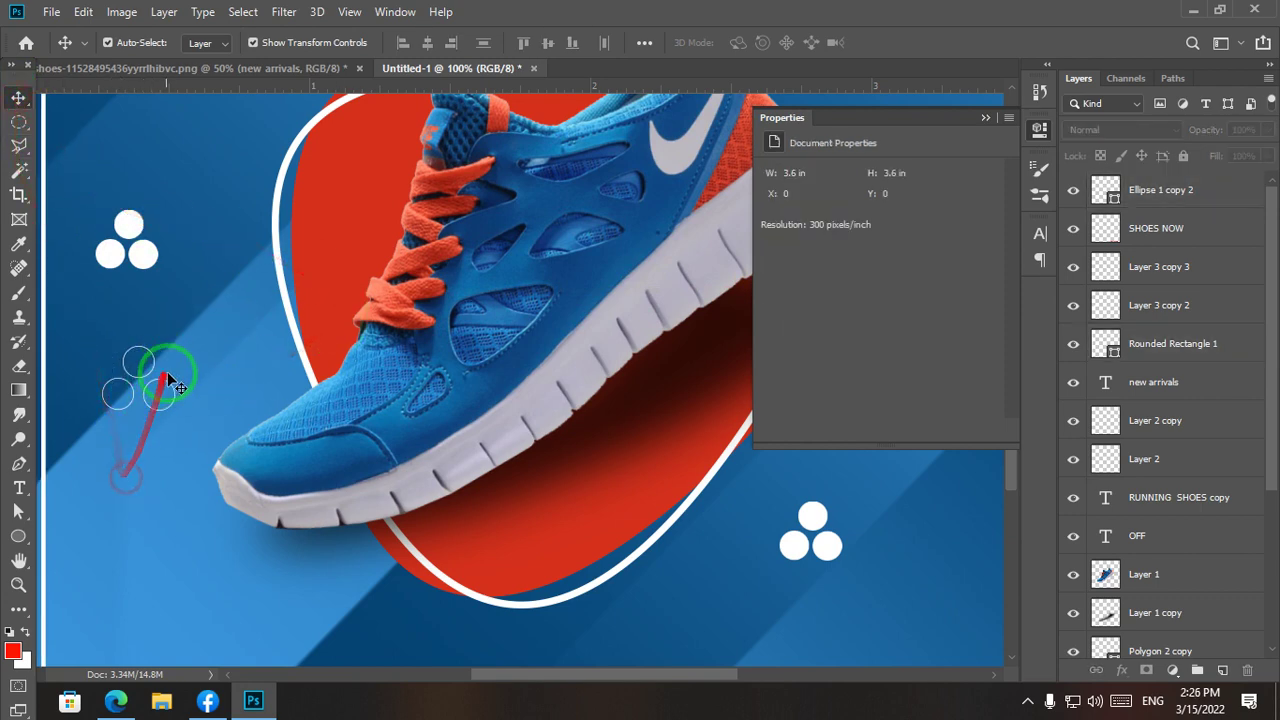
left_click_drag(100, 435, 155, 427)
left_click(150, 406)
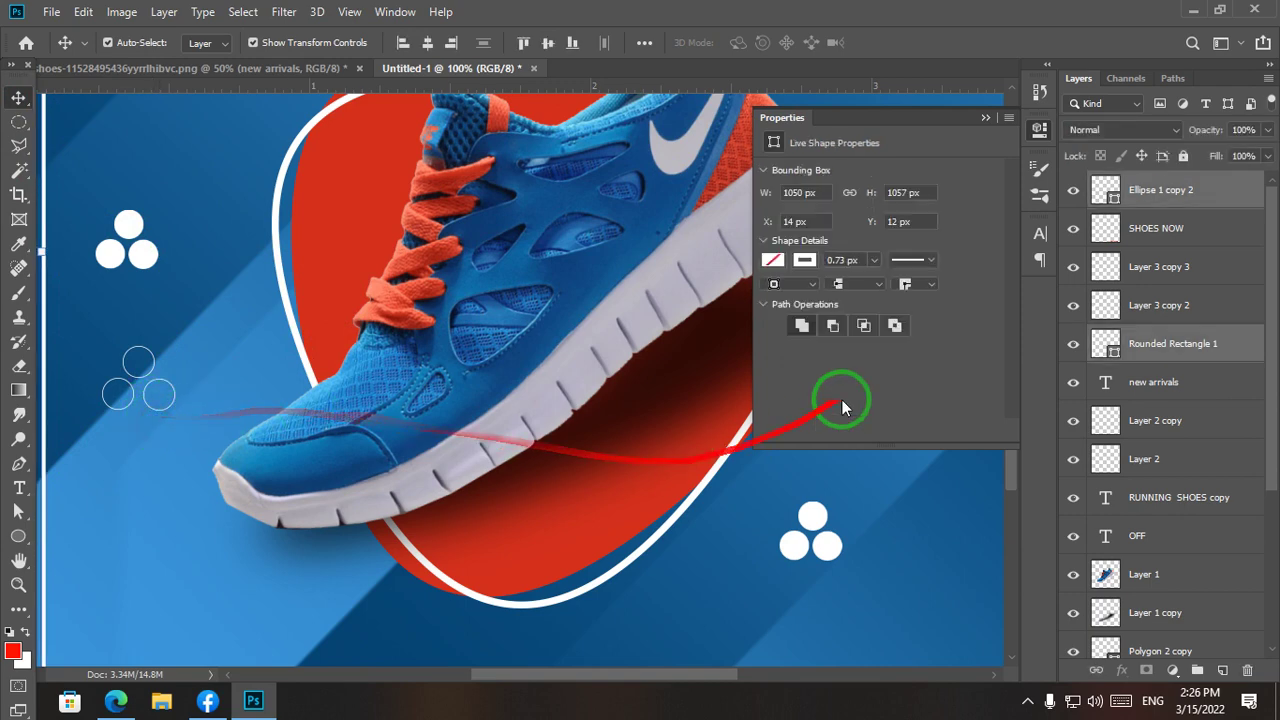
Step: Collapse the layer properties and check which layer holds the outlined circles by toggling its visibility
left_click(985, 117)
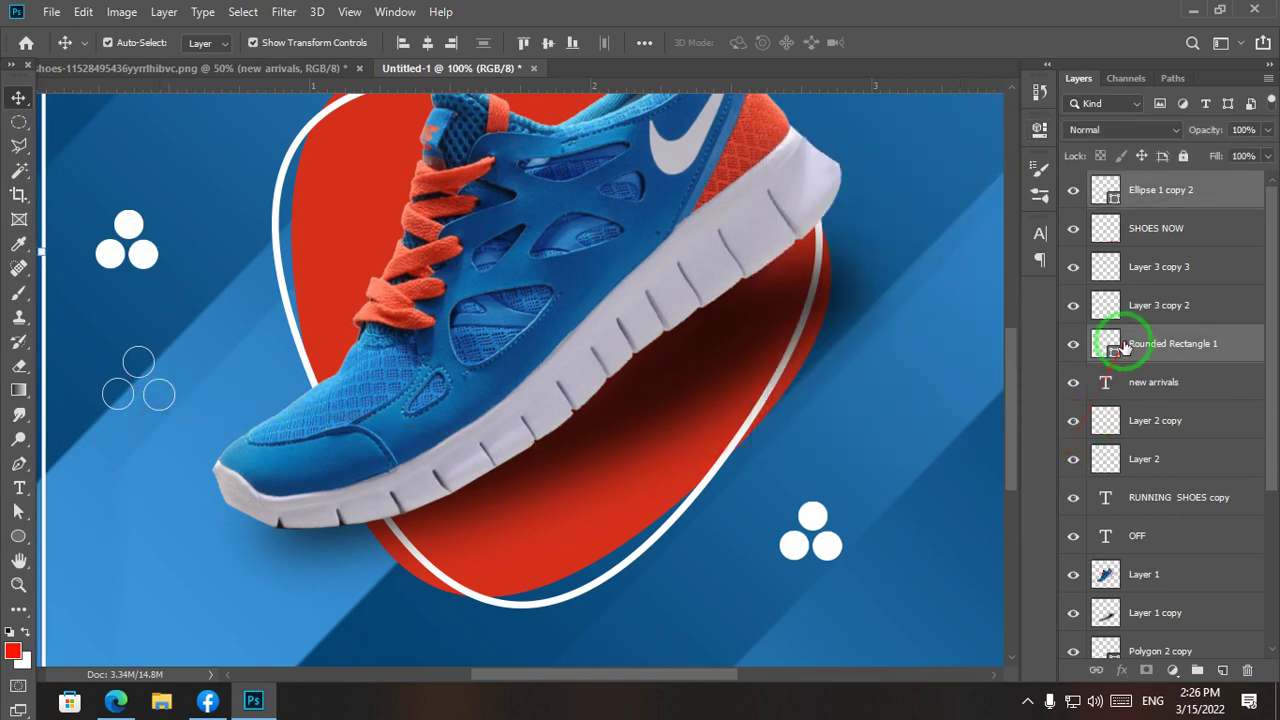
left_click_drag(1123, 343, 1100, 215)
left_click(1229, 263)
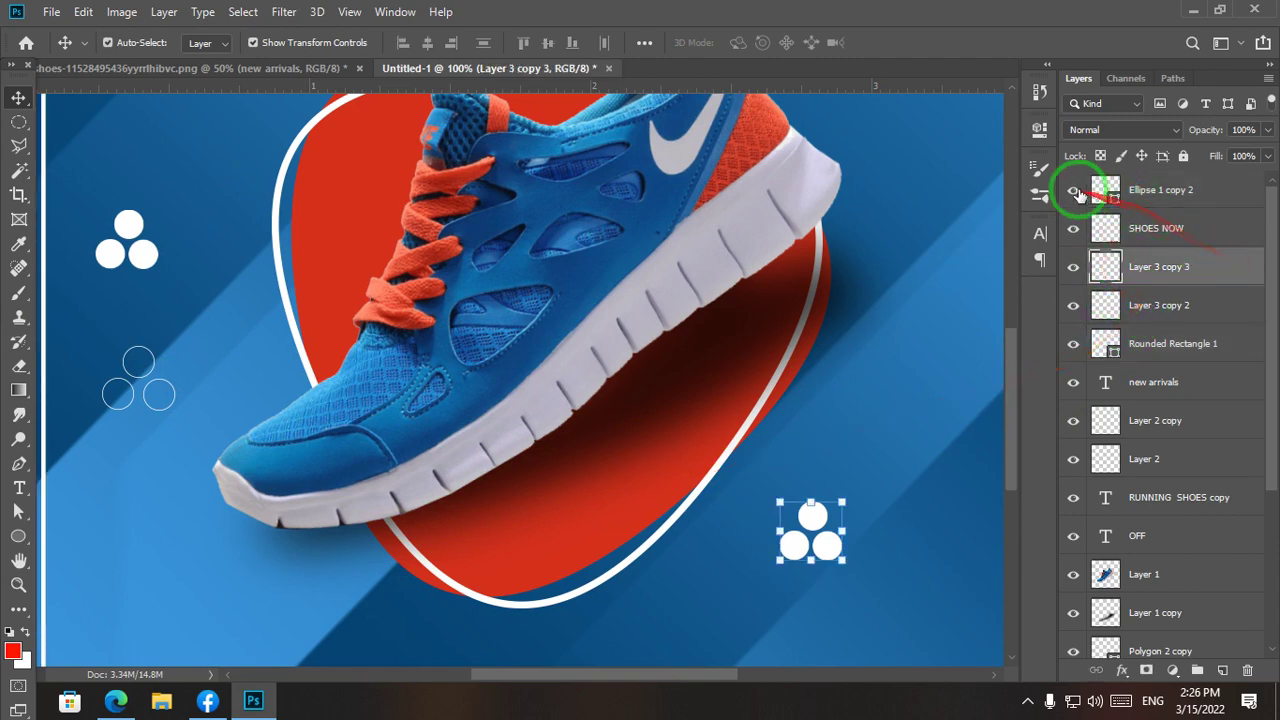
left_click(1077, 193)
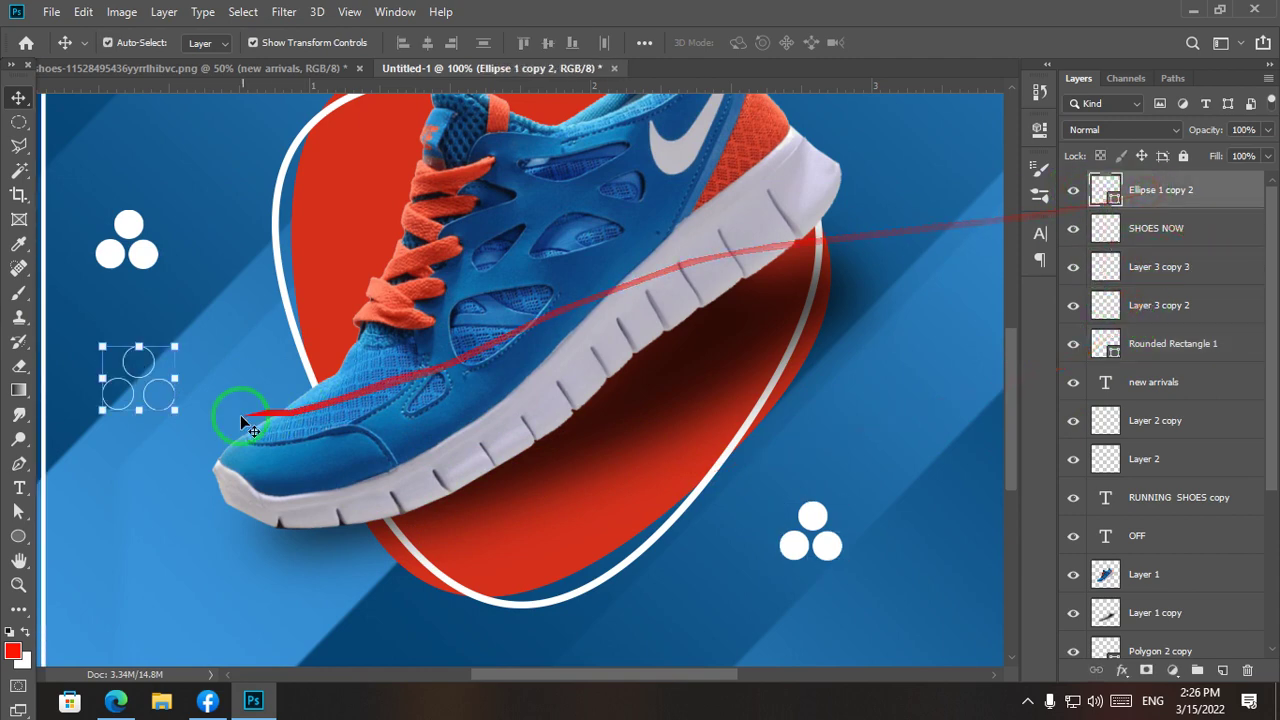
left_click(175, 386)
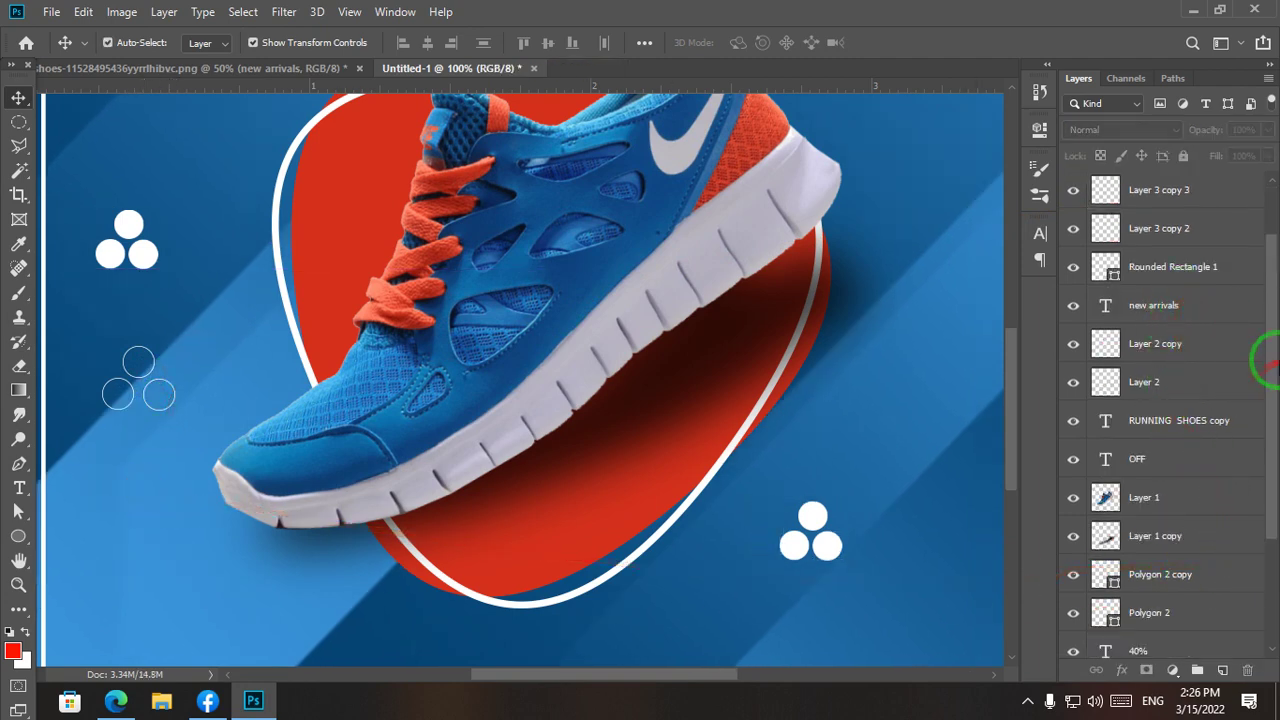
left_click_drag(1266, 368, 127, 399)
left_click(165, 411)
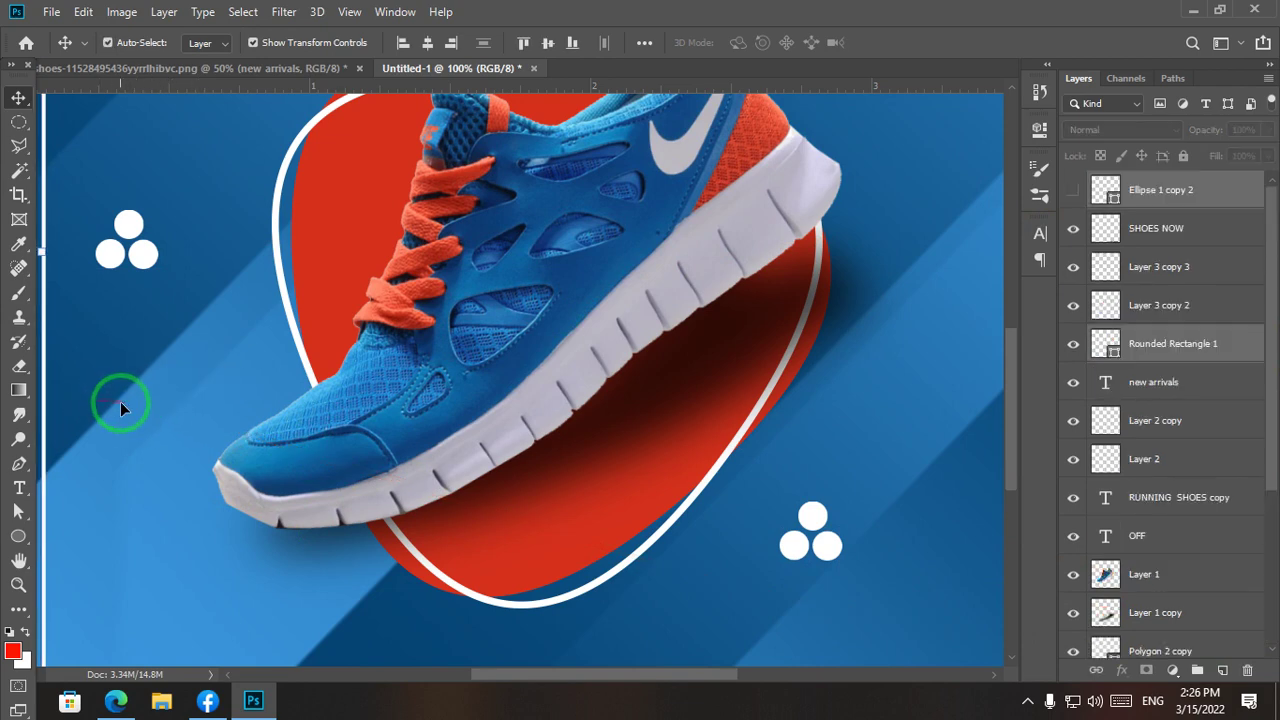
Step: Duplicate the outlined circle cluster, place the copy to the upper right of the shoe's heel, and deselect it
key("ctrl+minus")
key("ctrl+minus")
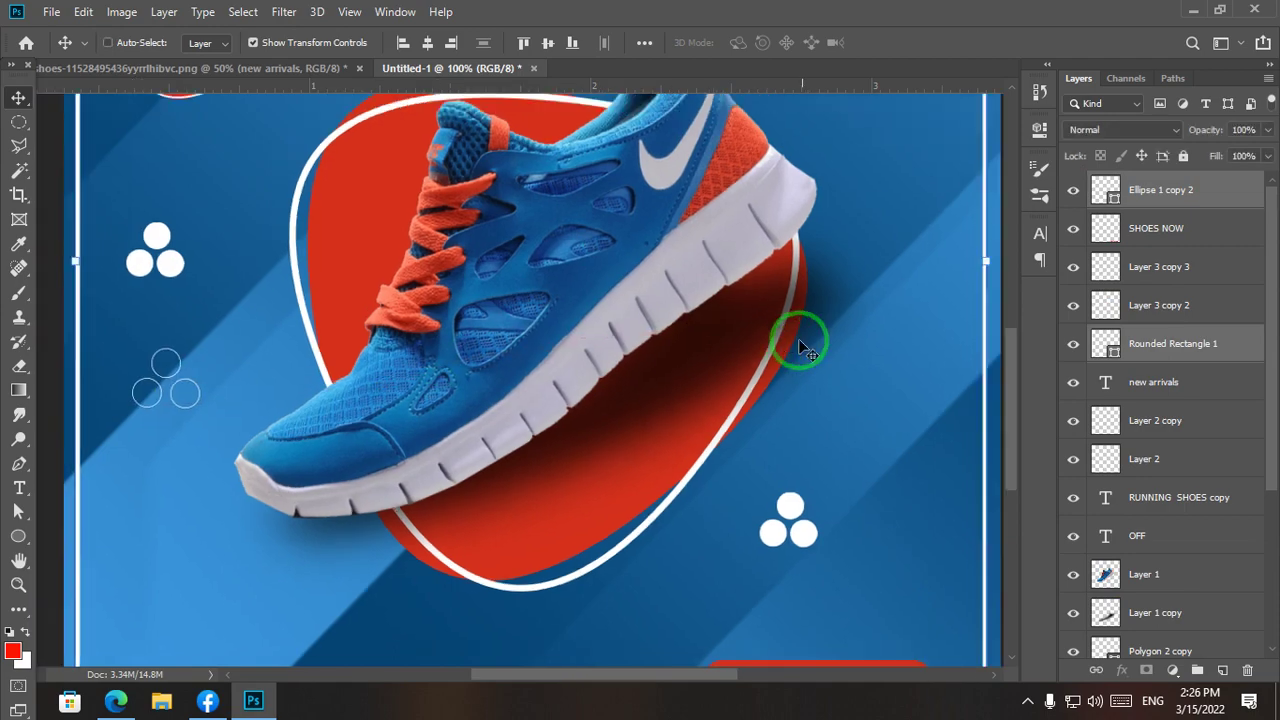
left_click(896, 403)
key("ctrl+plus")
key("ctrl+plus")
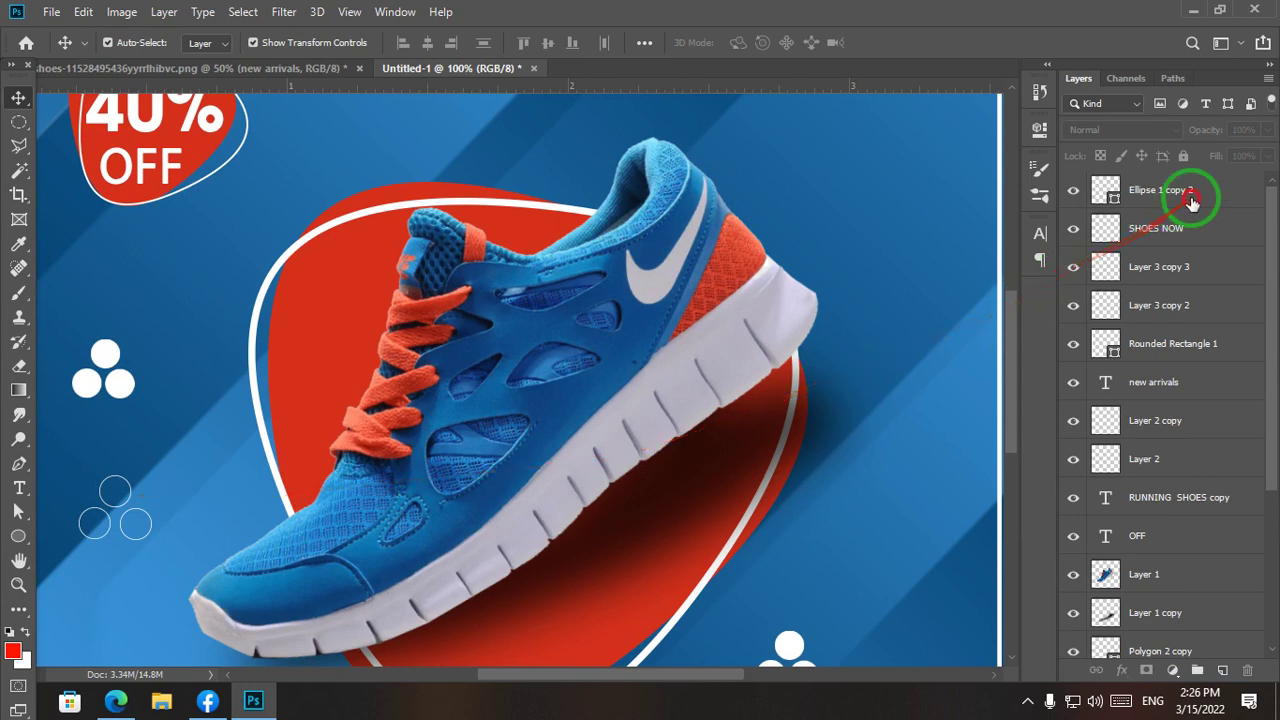
left_click(1160, 190)
left_click_drag(1160, 192, 1228, 670)
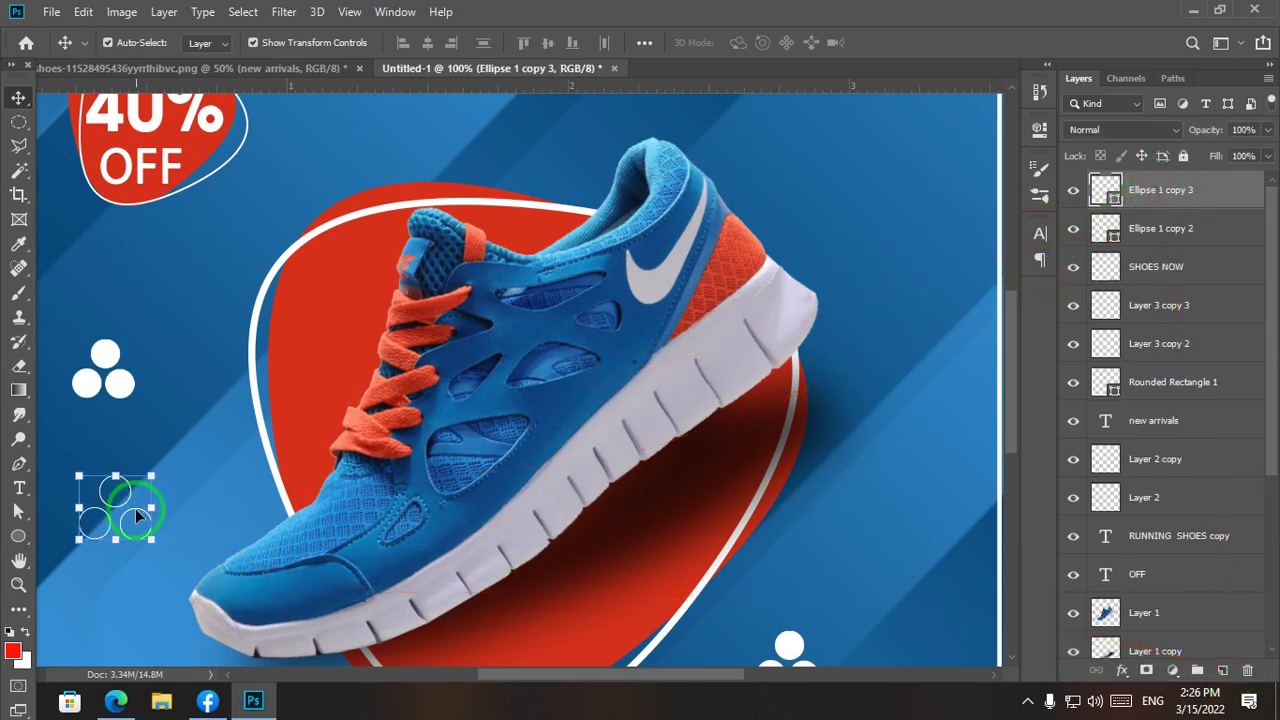
left_click_drag(136, 510, 901, 255)
double_click(885, 198)
left_click(895, 325, "ctrl")
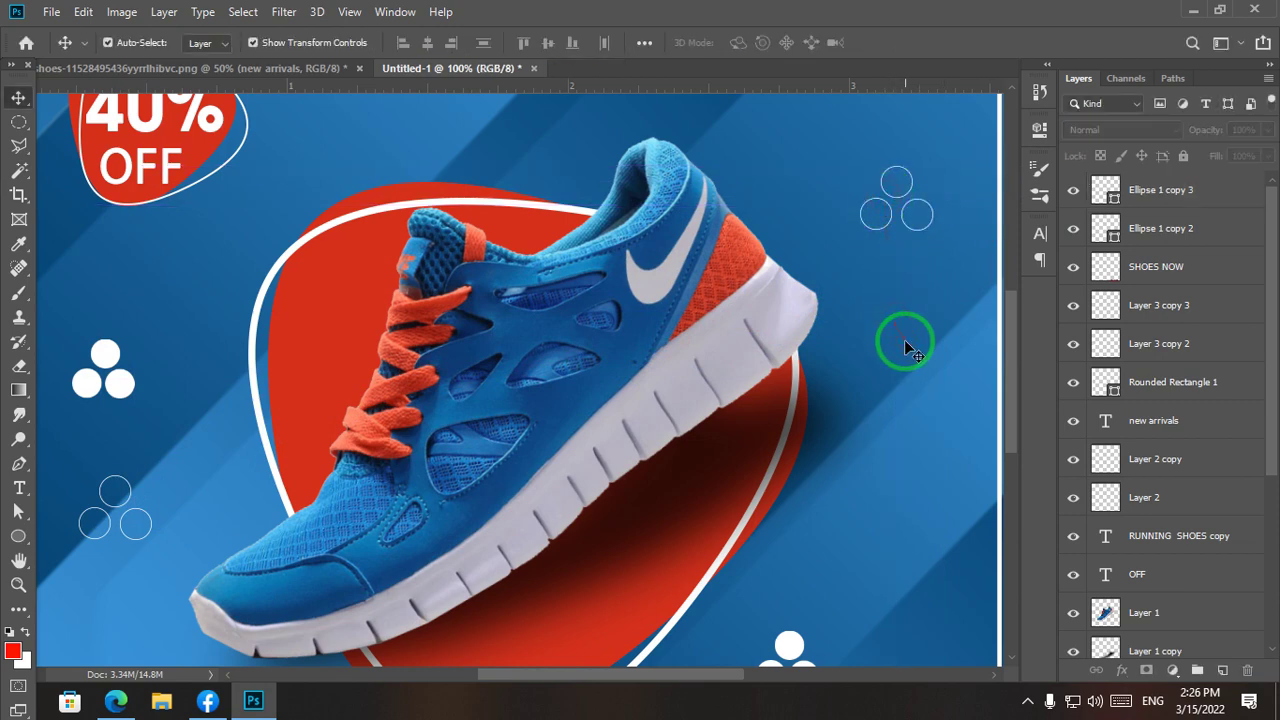
Step: Examine the advertisement's overall layout from the SHOES NOW button up to the RUNNING SHOES title
key("ctrl+minus")
key("ctrl+minus")
key("ctrl+plus")
left_click_drag(398, 501, 381, 420)
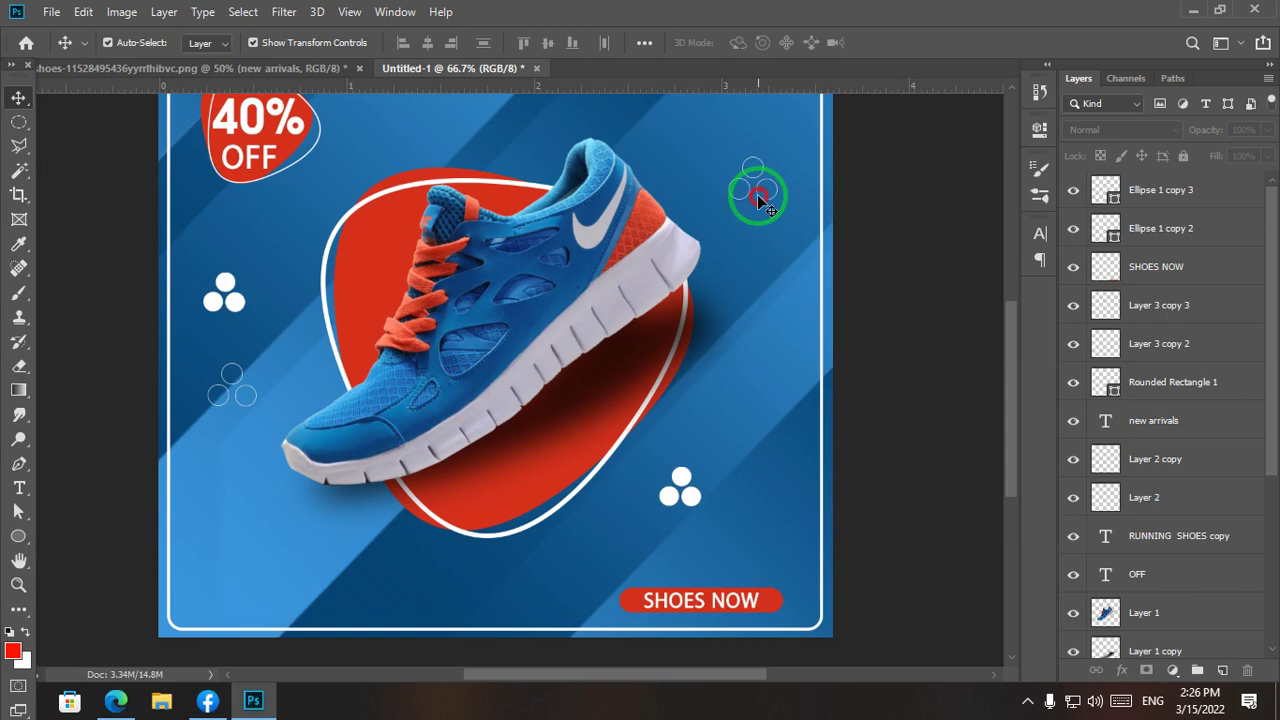
left_click_drag(760, 190, 736, 197)
left_click(971, 371)
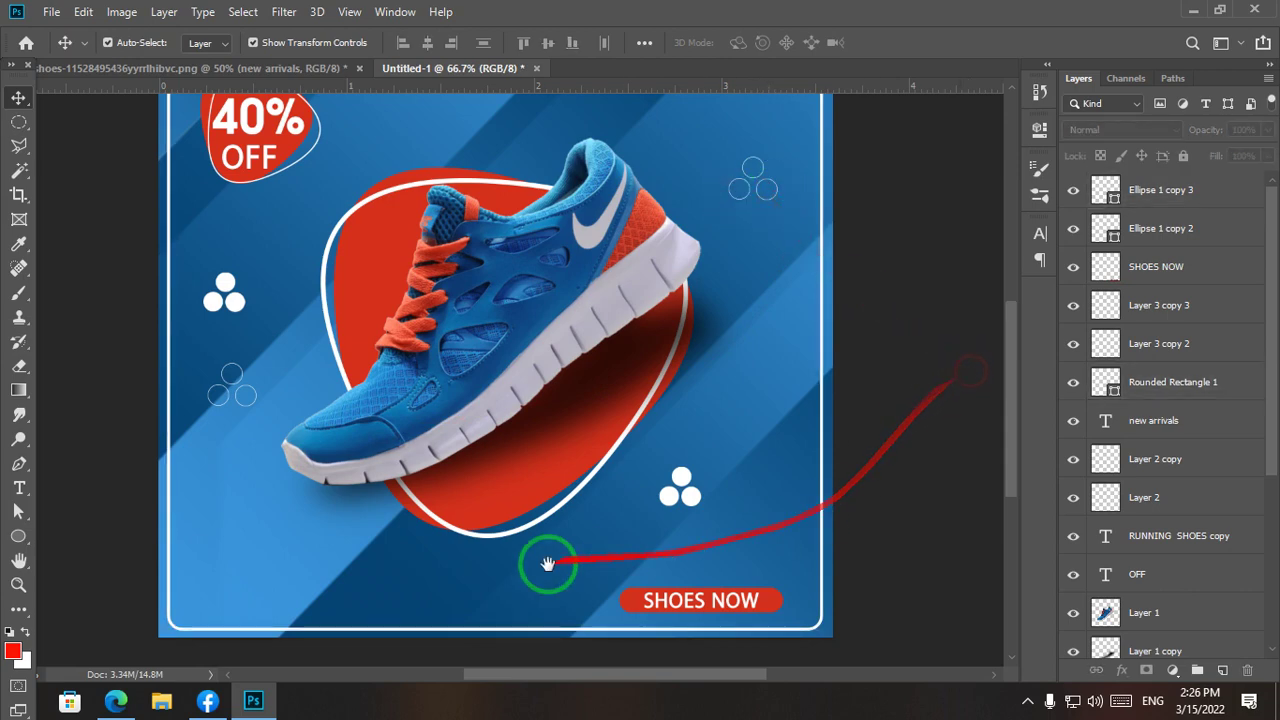
left_click_drag(549, 563, 601, 595)
left_click_drag(669, 440, 680, 537)
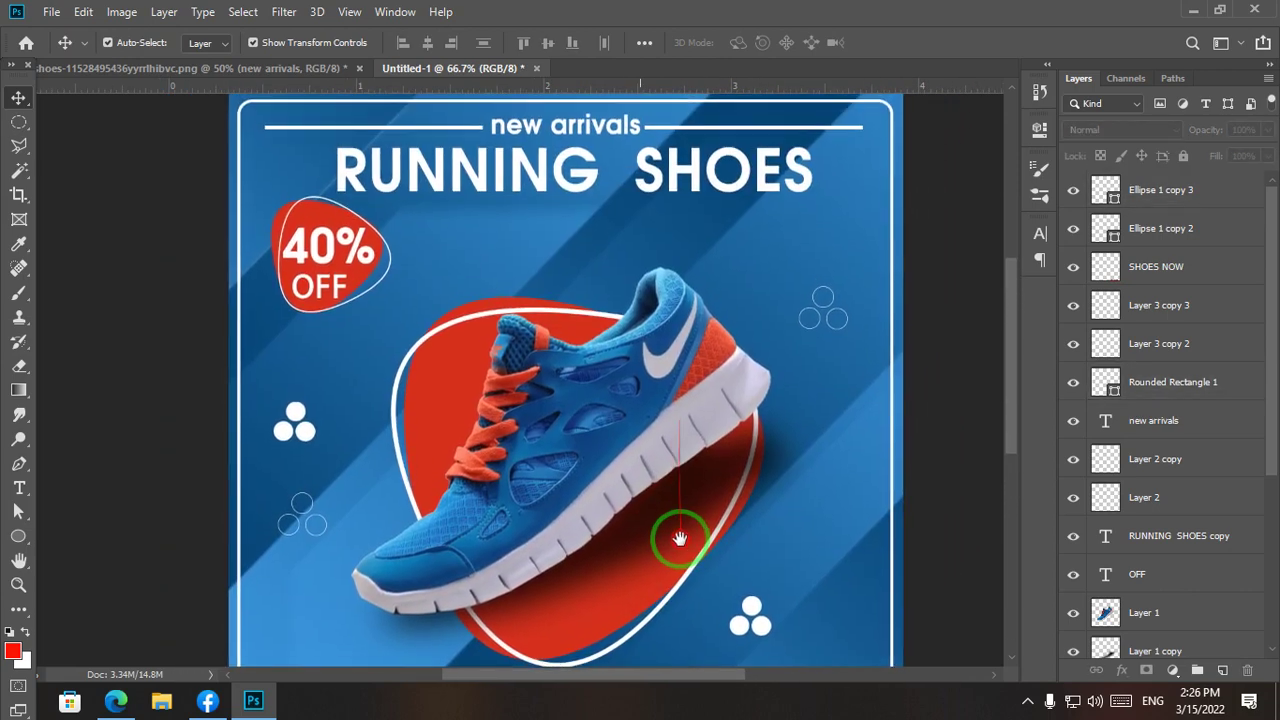
left_click_drag(526, 397, 548, 465)
Step: Scale the 40% text down slightly so it fits inside the red badge, and deselect it
left_click(345, 300)
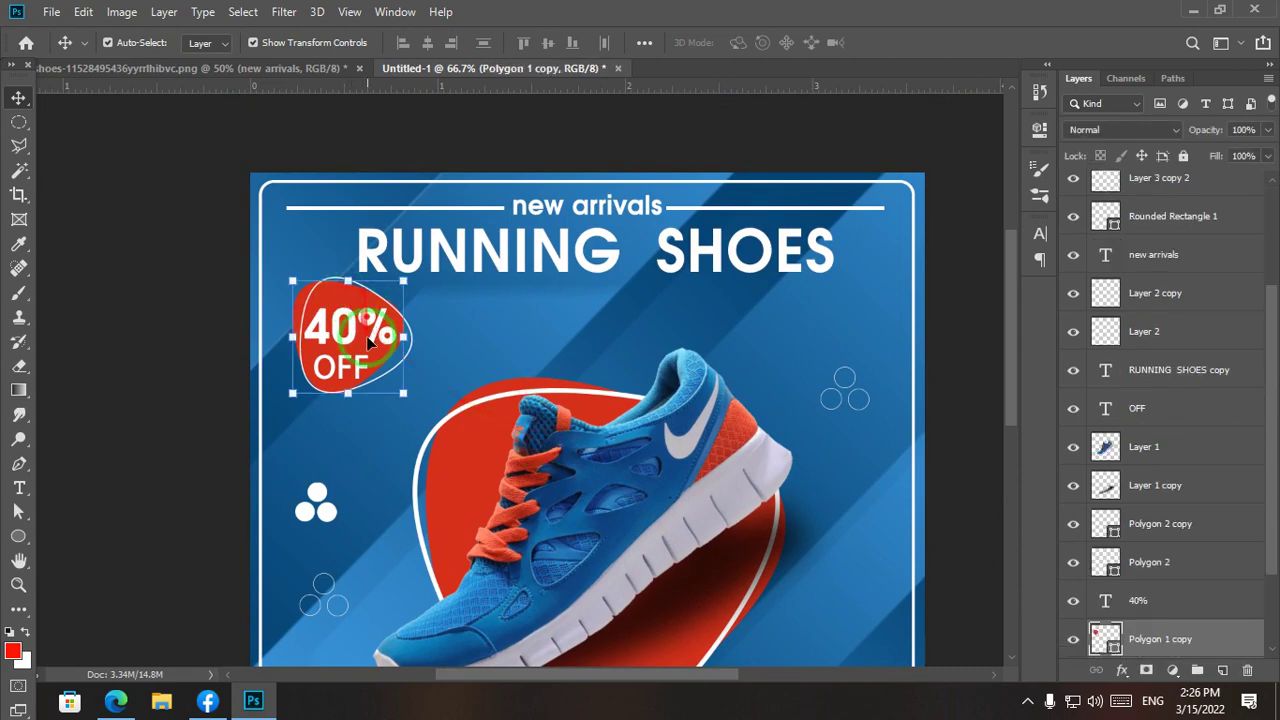
left_click(393, 314)
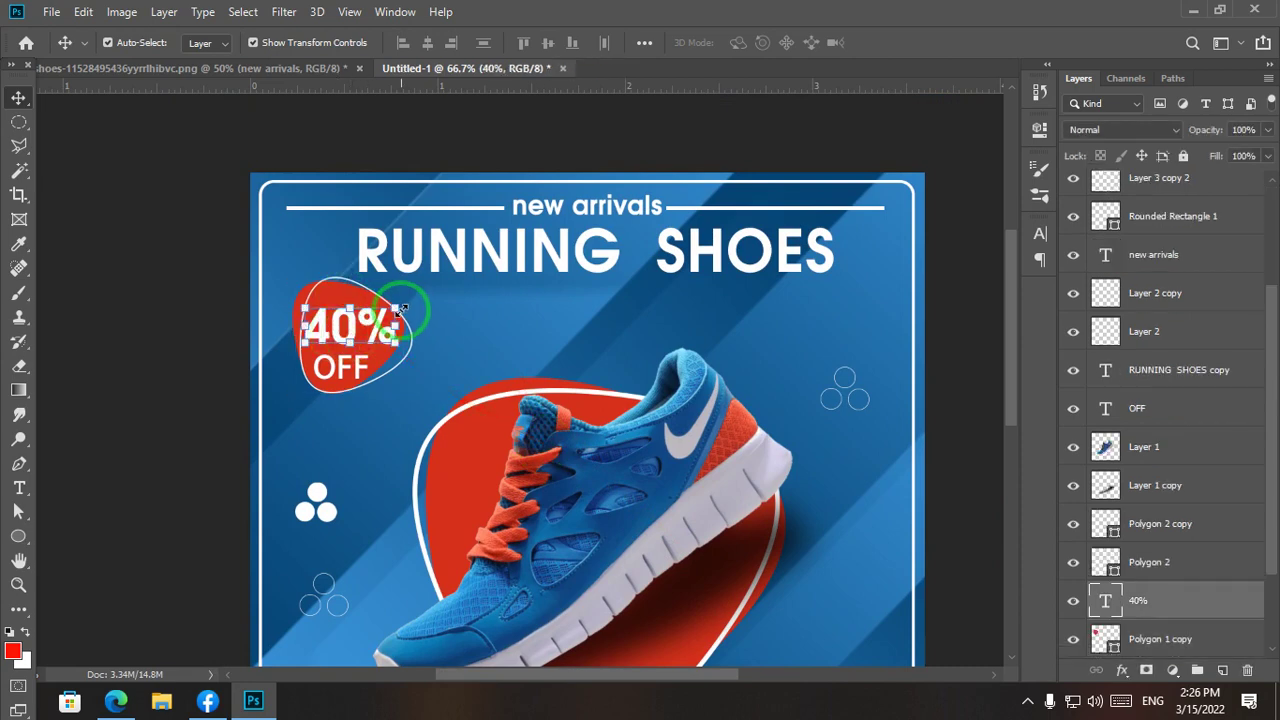
left_click_drag(401, 310, 394, 314)
left_click(420, 354)
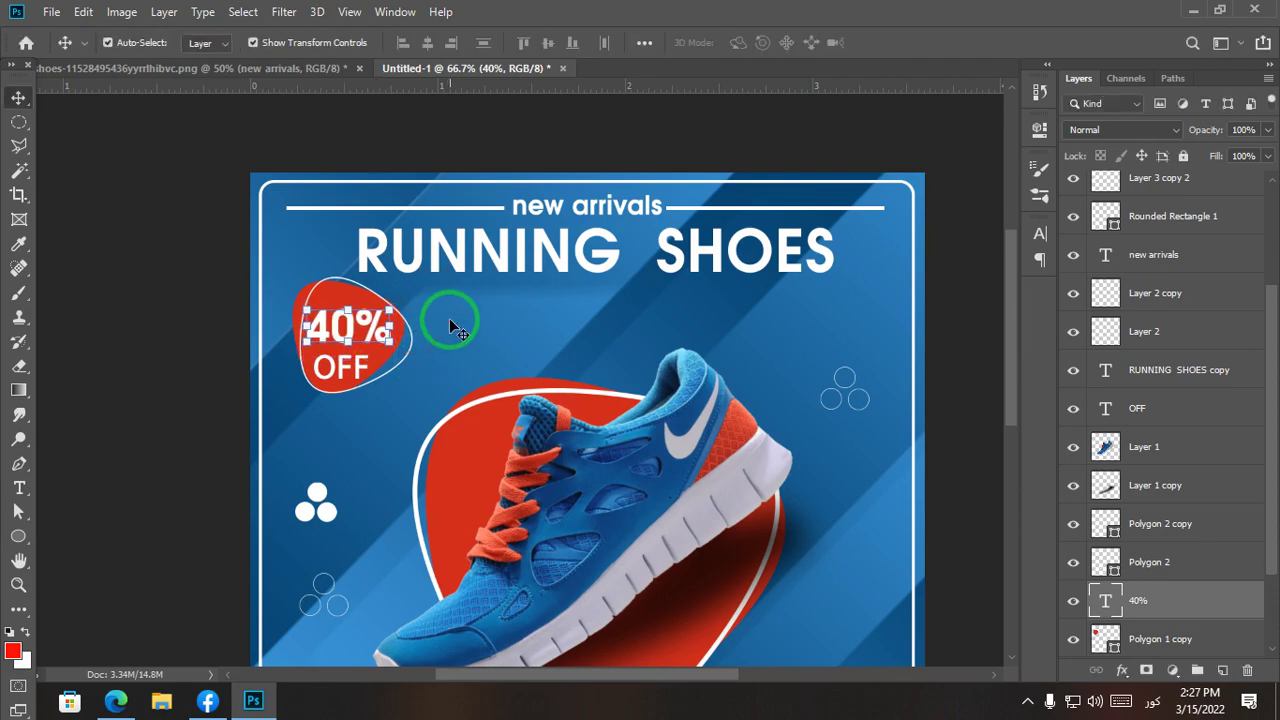
left_click(449, 318)
Step: Shift the badge's white polygon outline about 0.043 in to the left over the red shape
key("ctrl+plus")
key("ctrl+plus")
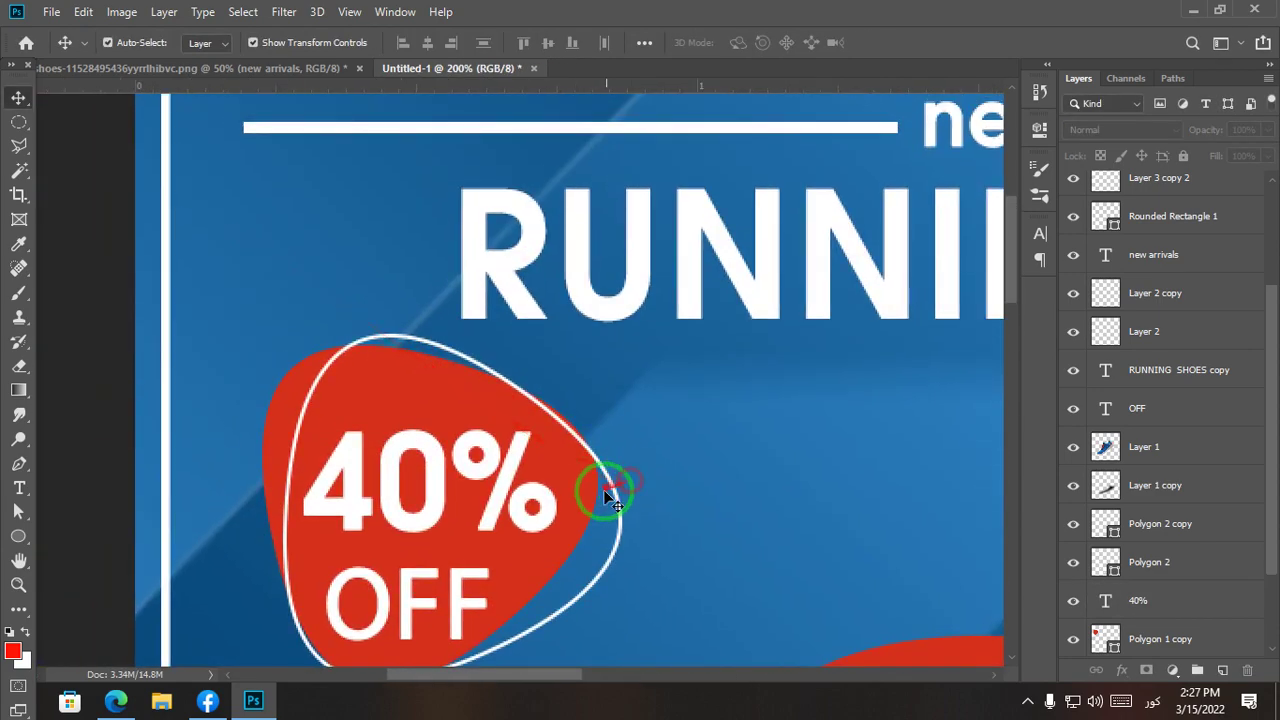
key("ctrl+plus")
left_click_drag(457, 491, 510, 490)
left_click_drag(263, 371, 240, 259)
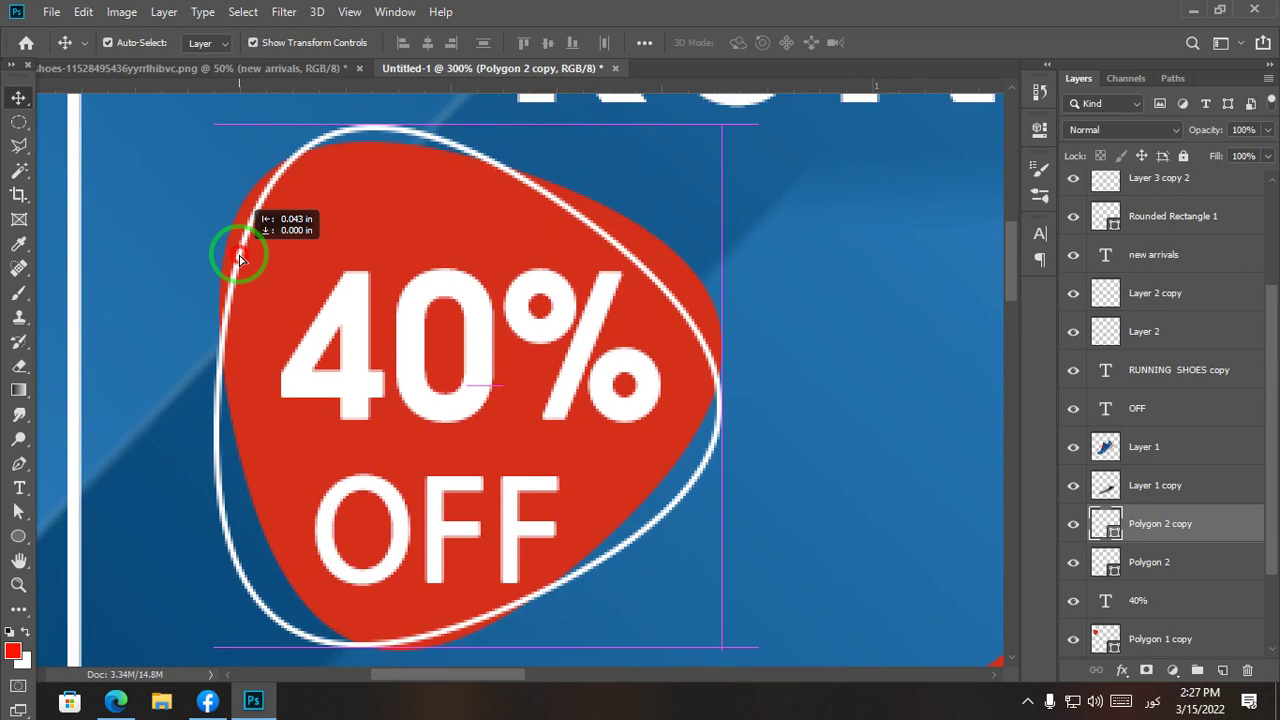
left_click_drag(240, 259, 241, 262)
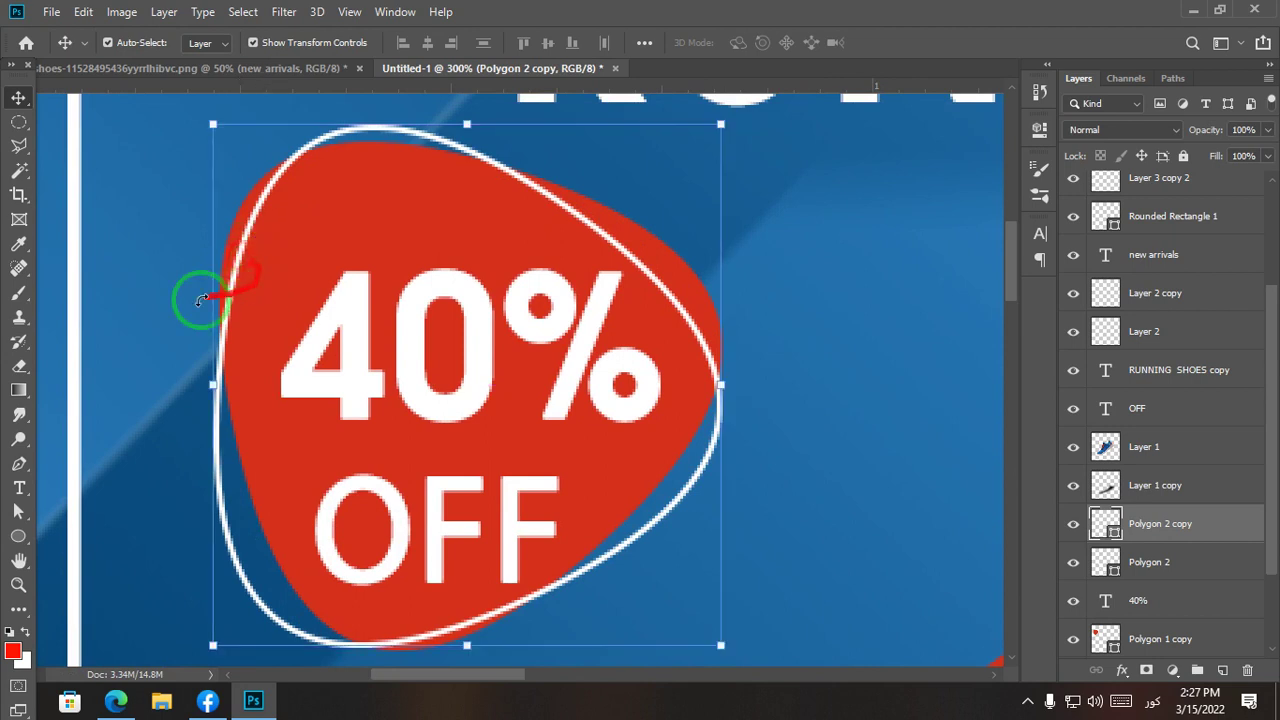
Step: Rasterize the badge's white outline layer and erase the part crossing the red shape's upper-left edge
left_click(19, 368)
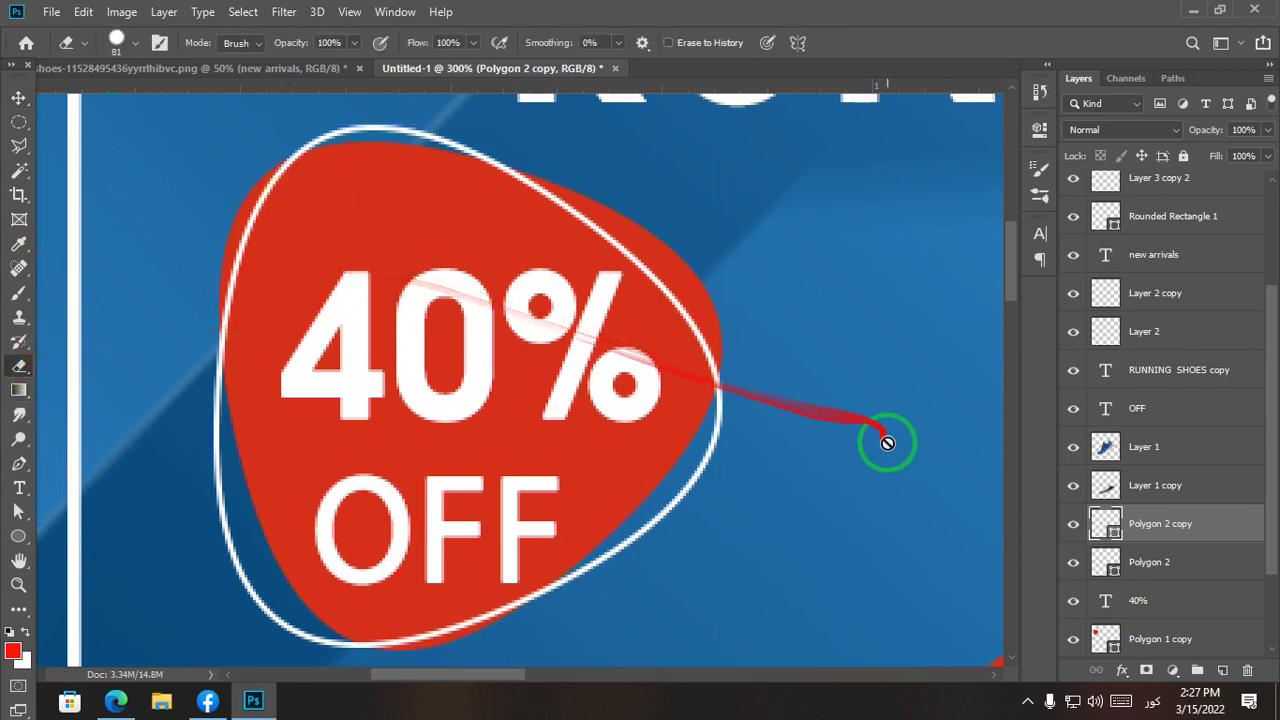
left_click(164, 12)
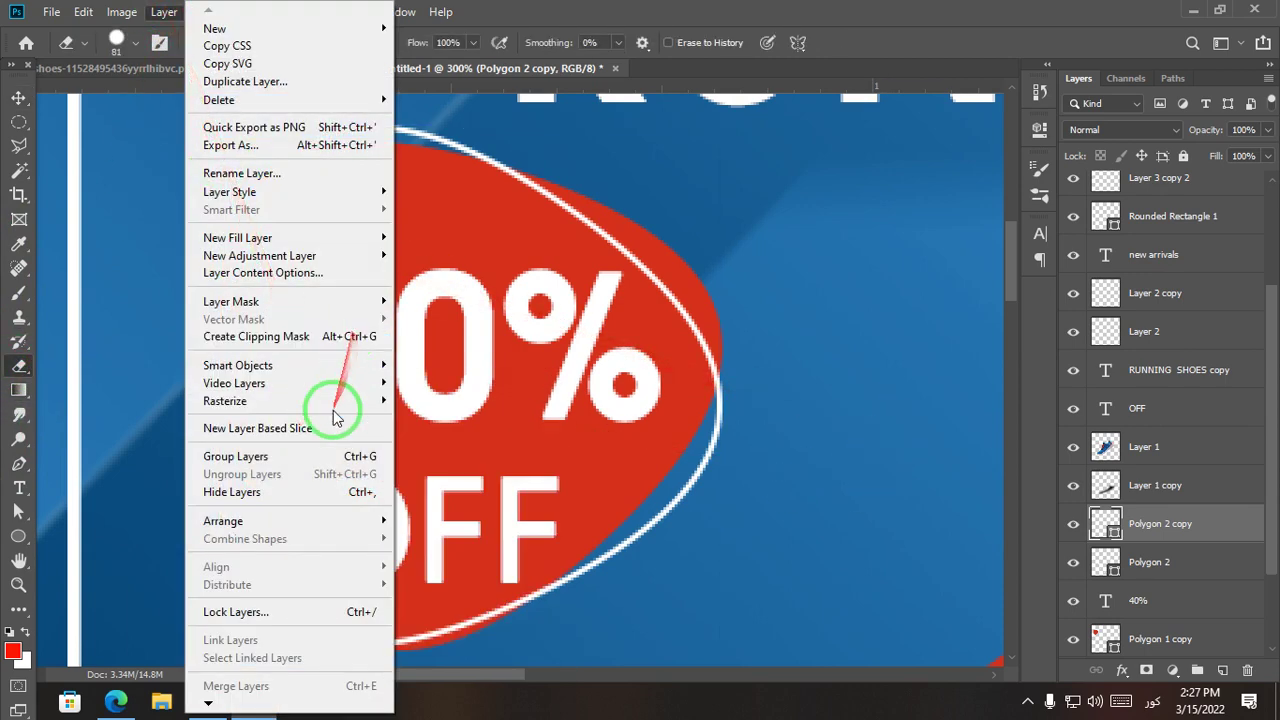
mouse_move(347, 400)
left_click(422, 418)
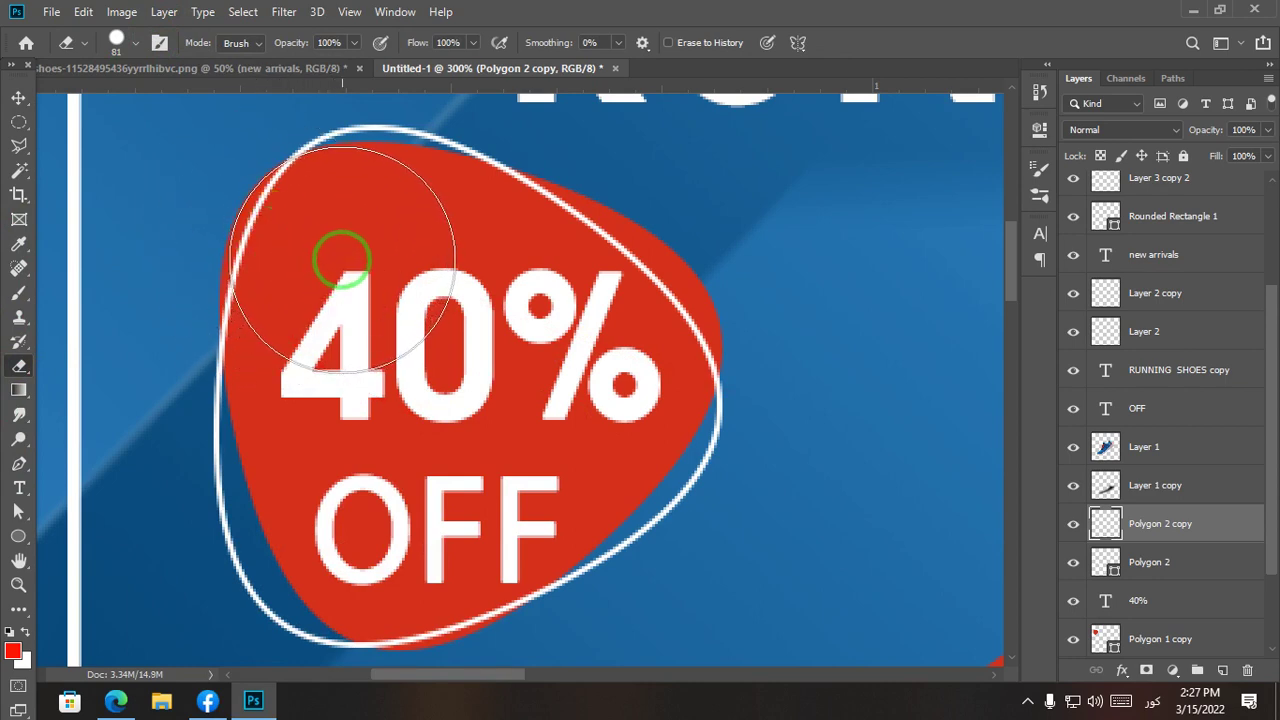
left_click(342, 258)
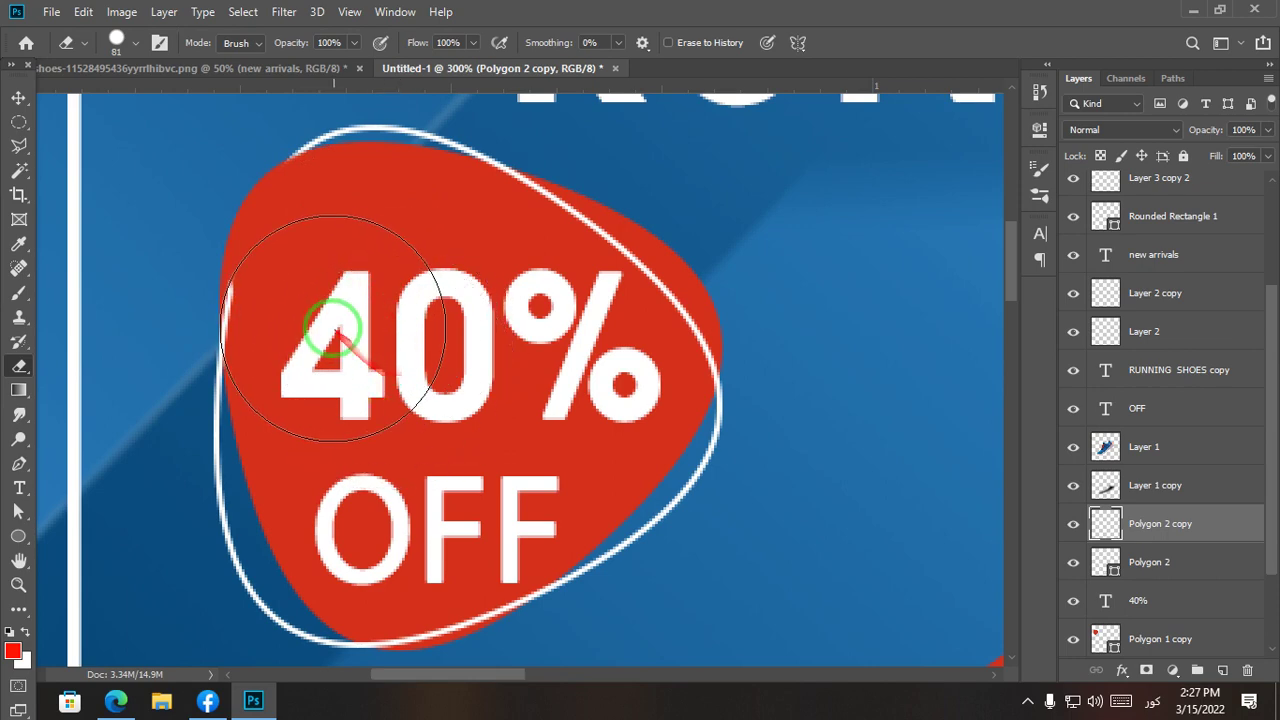
left_click_drag(320, 320, 329, 343)
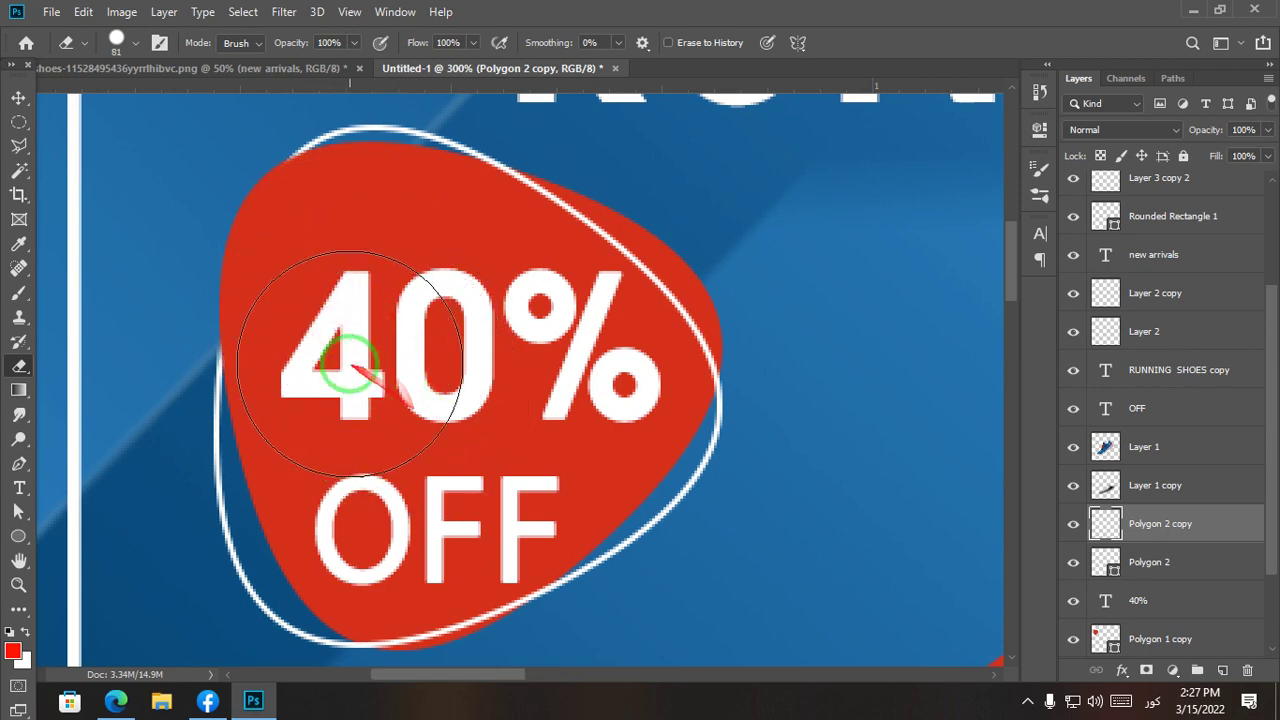
left_click(19, 100)
Step: Deselect the badge outline and examine the whole advertisement and its upper half
key("ctrl+minus")
key("ctrl+minus")
key("ctrl+minus")
key("ctrl+minus")
key("ctrl+minus")
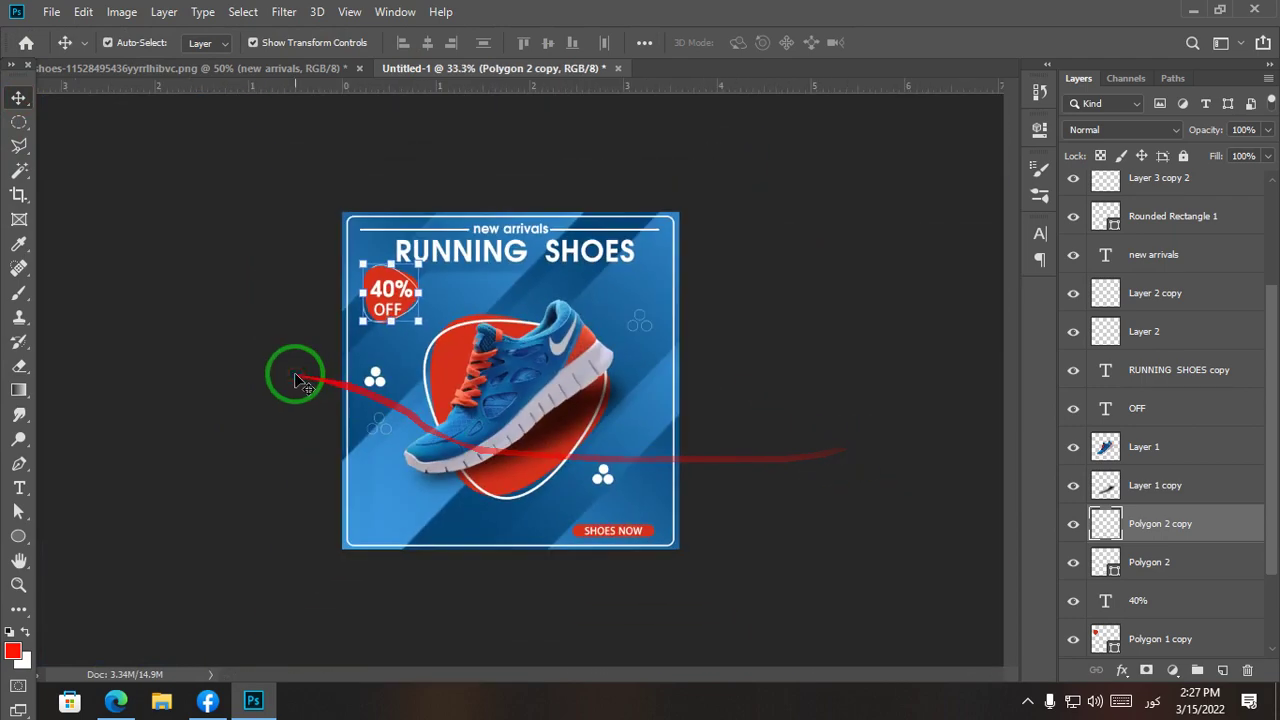
left_click(298, 378, "ctrl")
key("ctrl+plus")
key("ctrl+plus")
key("ctrl+plus")
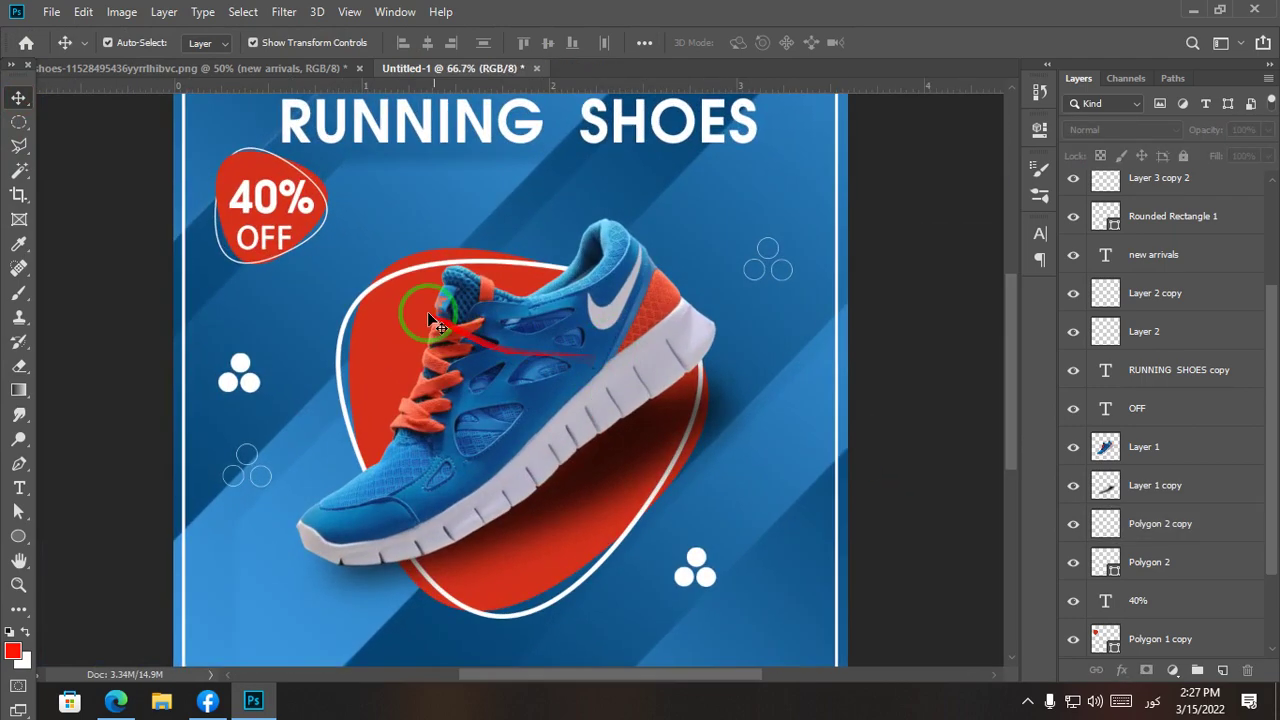
left_click_drag(405, 260, 450, 377)
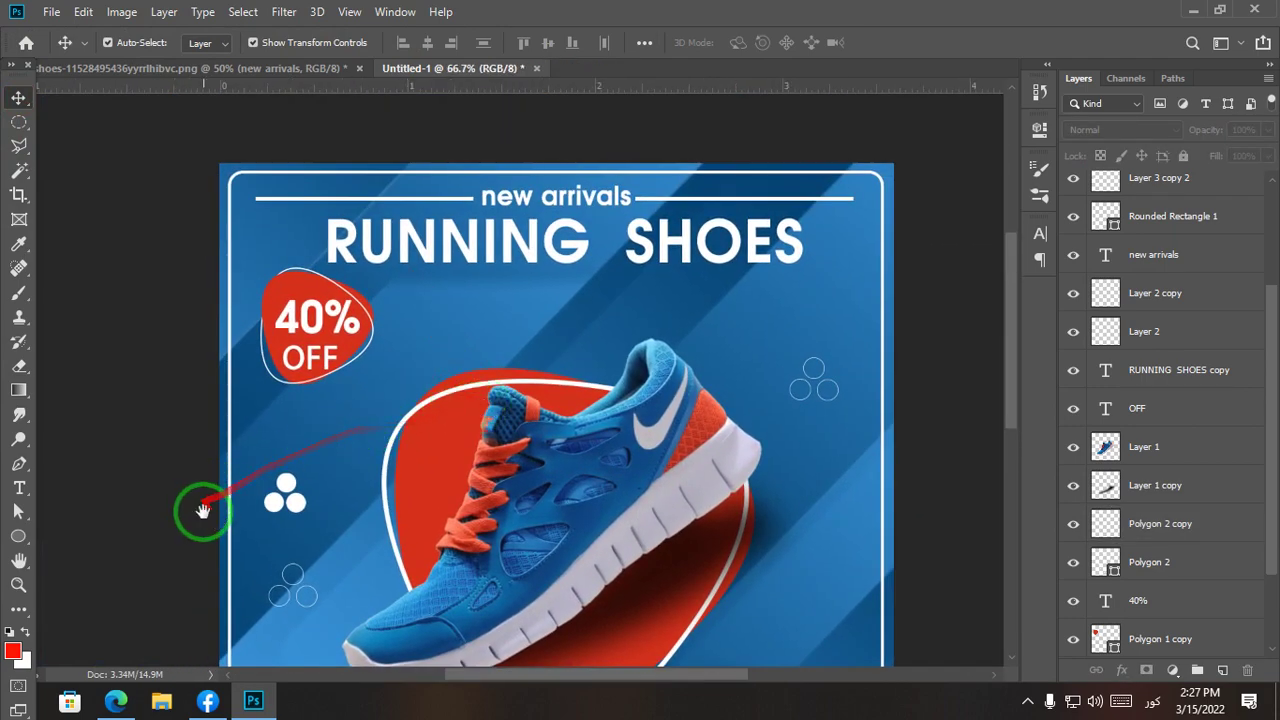
Step: Examine the whole advertisement, its shoe artwork and the layer effects available for the RUNNING SHOES title
left_click_drag(203, 511, 120, 366)
left_click_drag(355, 525, 429, 580)
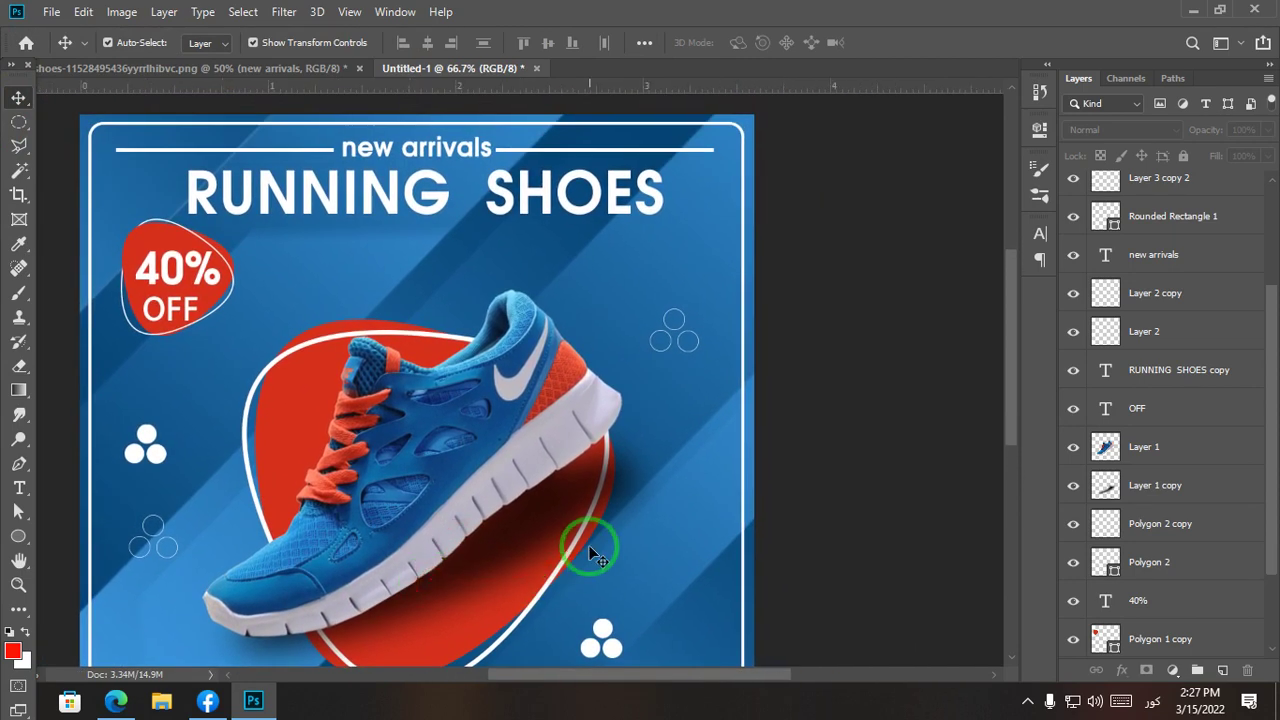
scroll(590, 553, "down", 1)
left_click(413, 198)
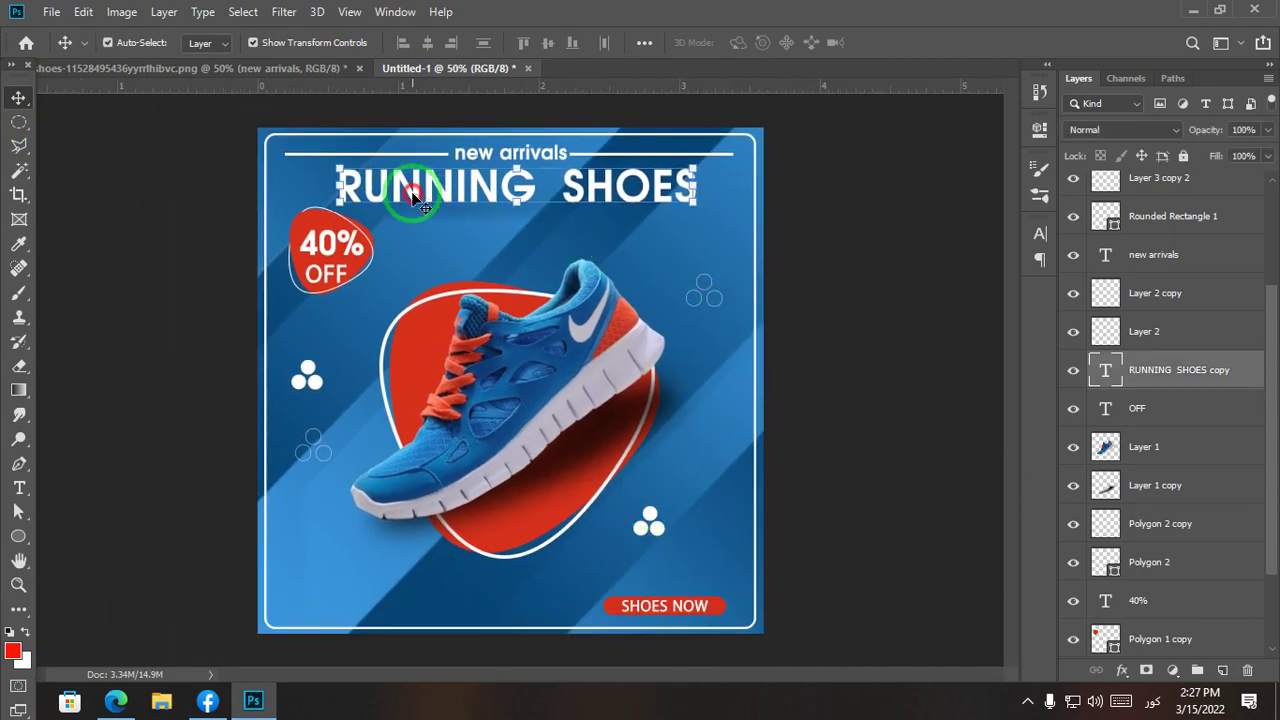
left_click(1108, 670)
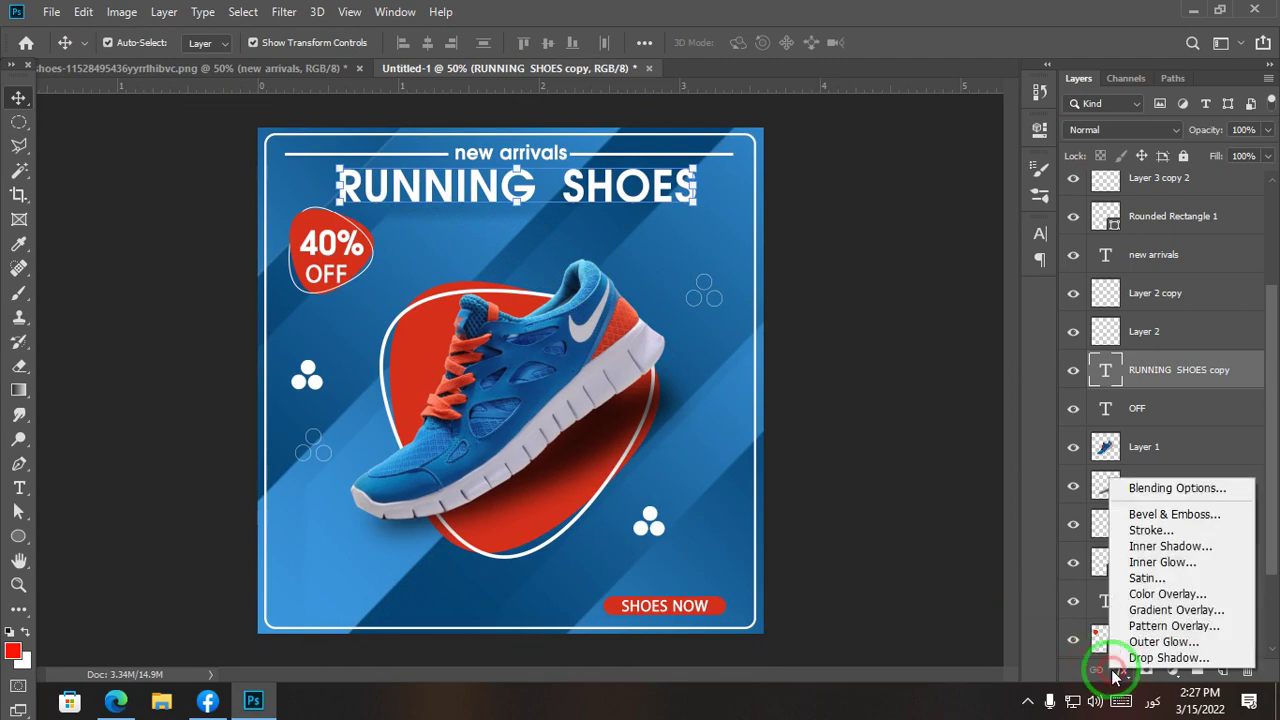
left_click(903, 555)
left_click(885, 476)
key("ctrl+minus")
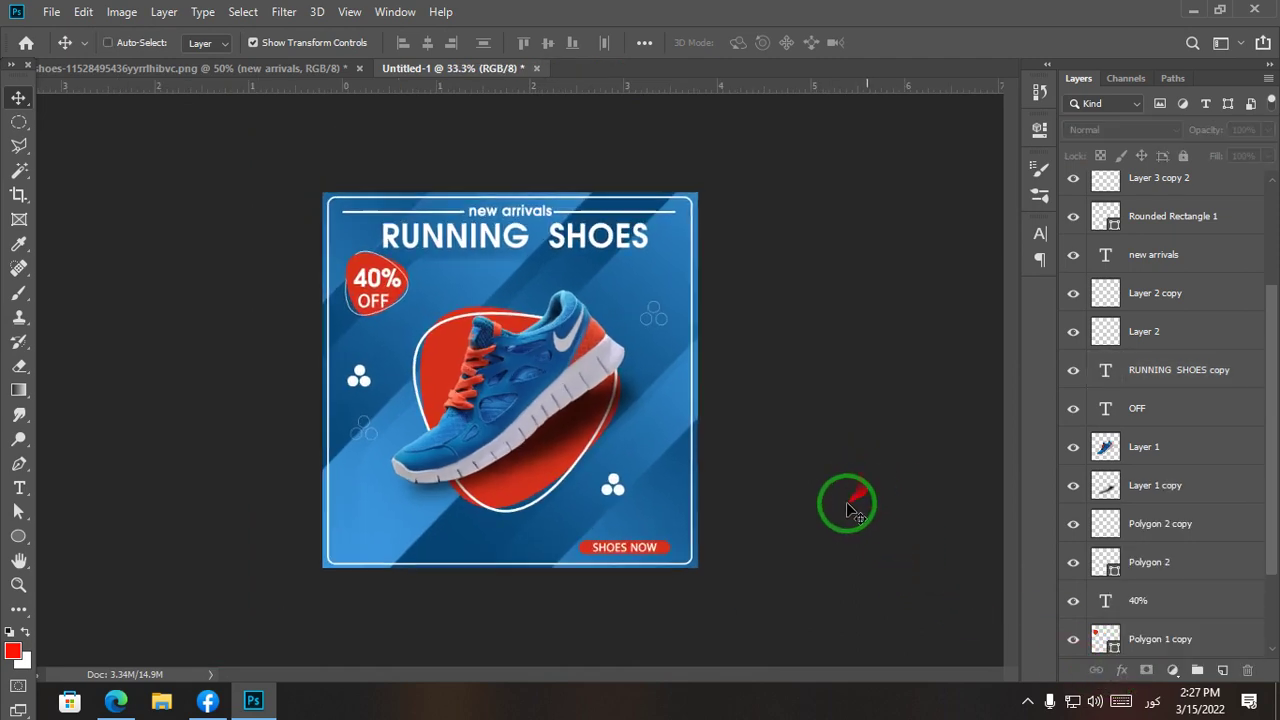
key("ctrl+plus")
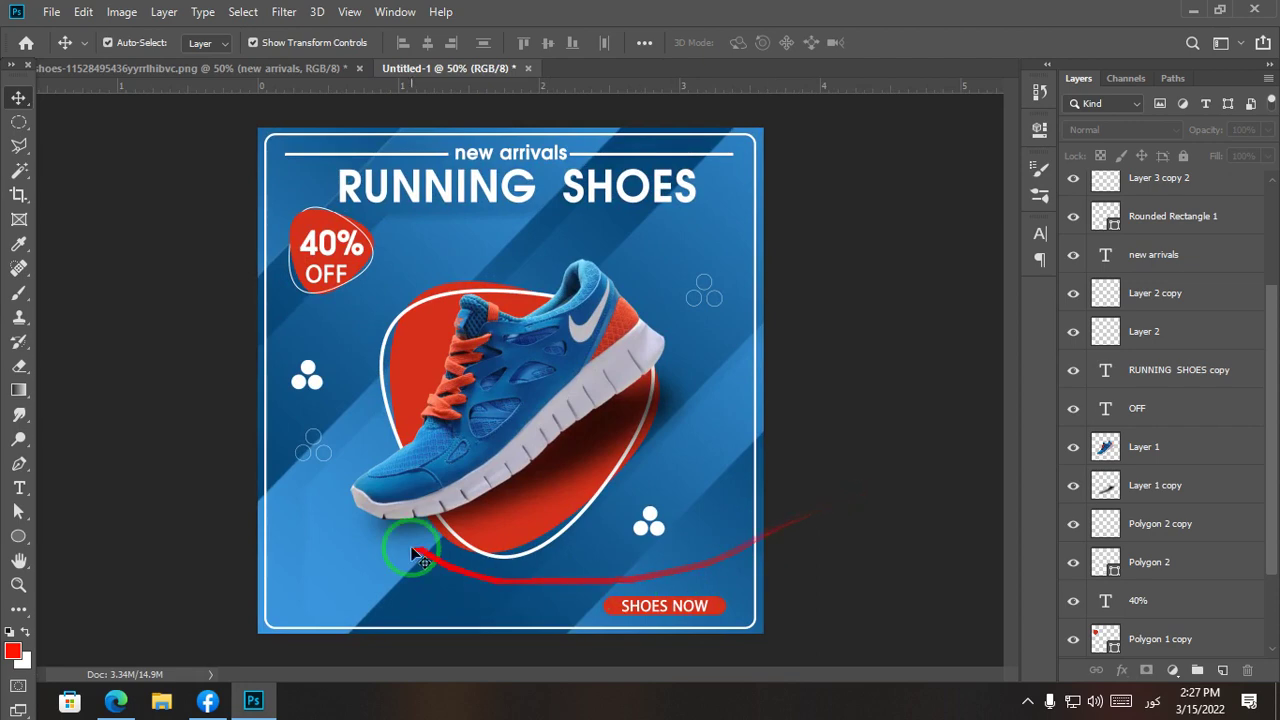
Step: Copy the word SHOES from the title and paste it as a separate text layer below the shoe
left_click(565, 190)
left_click(19, 488)
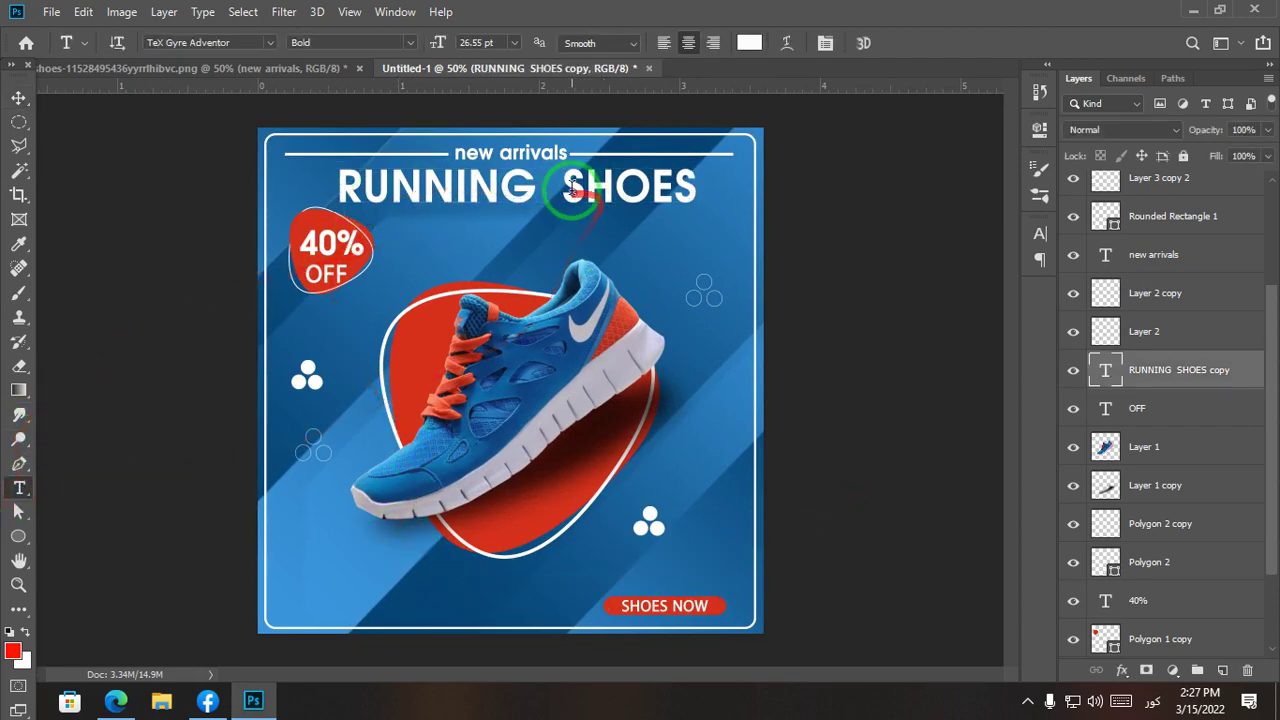
left_click_drag(562, 190, 703, 213)
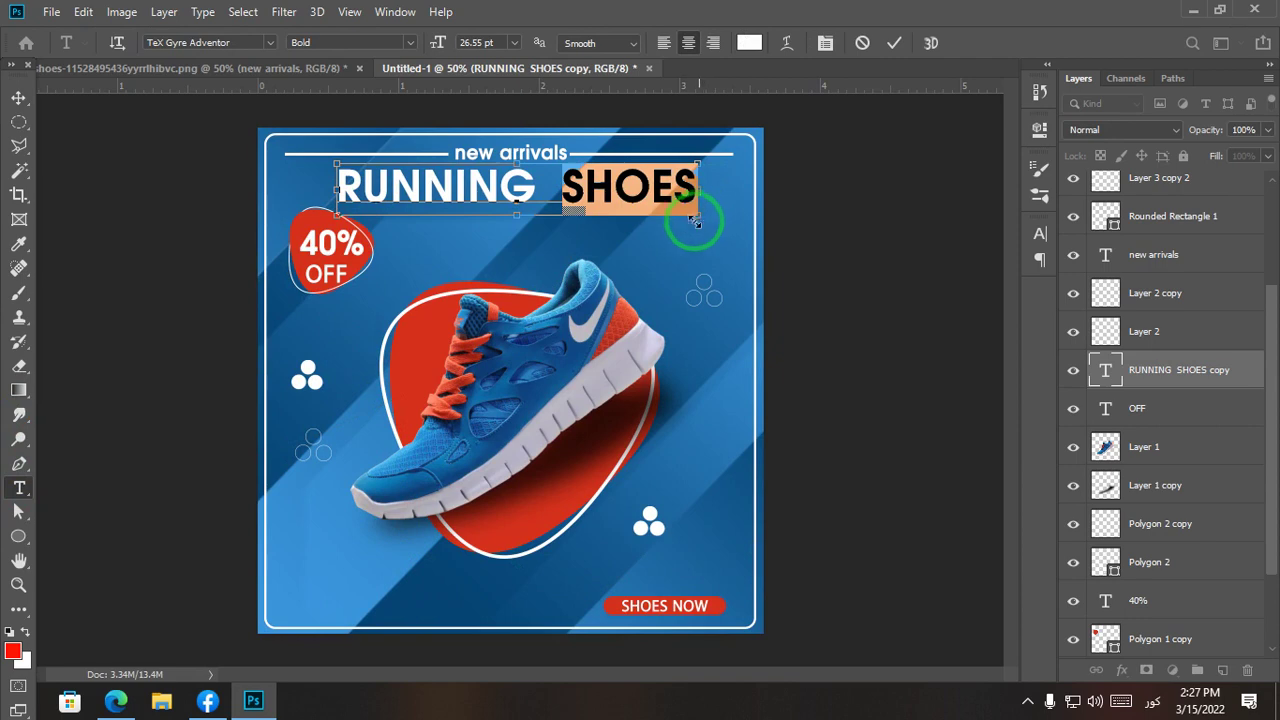
left_click(19, 97)
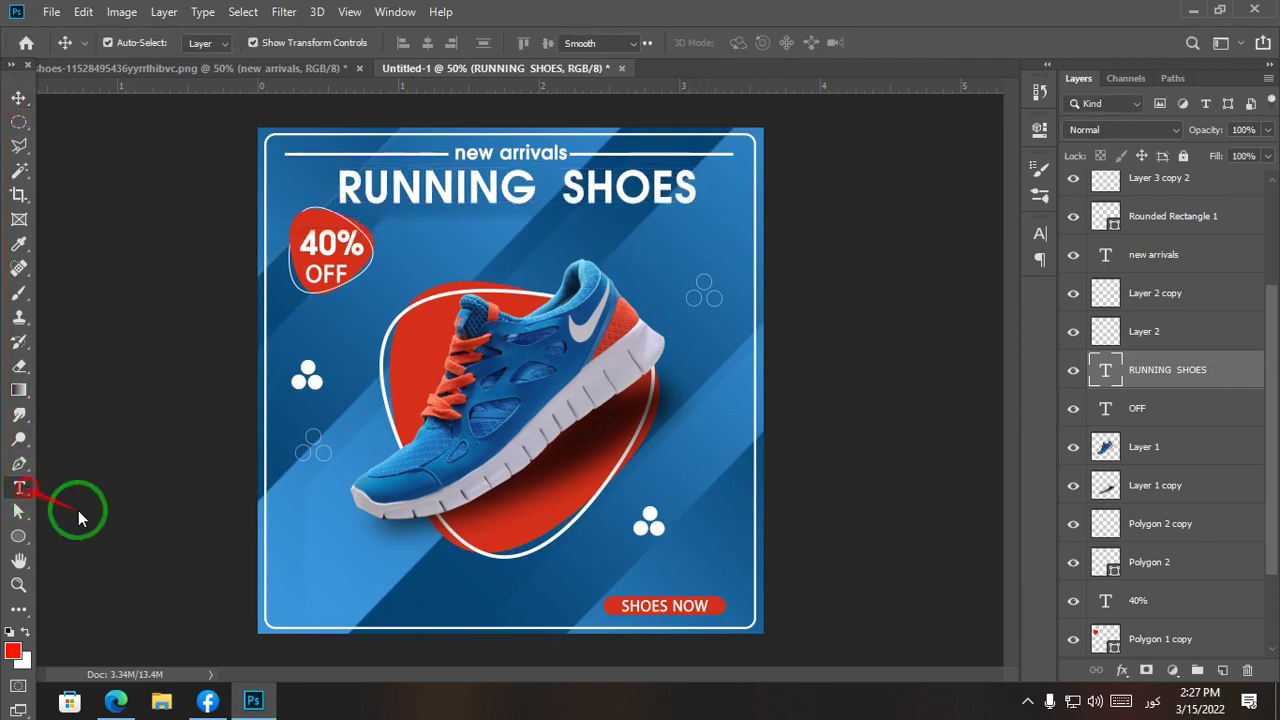
left_click(483, 577)
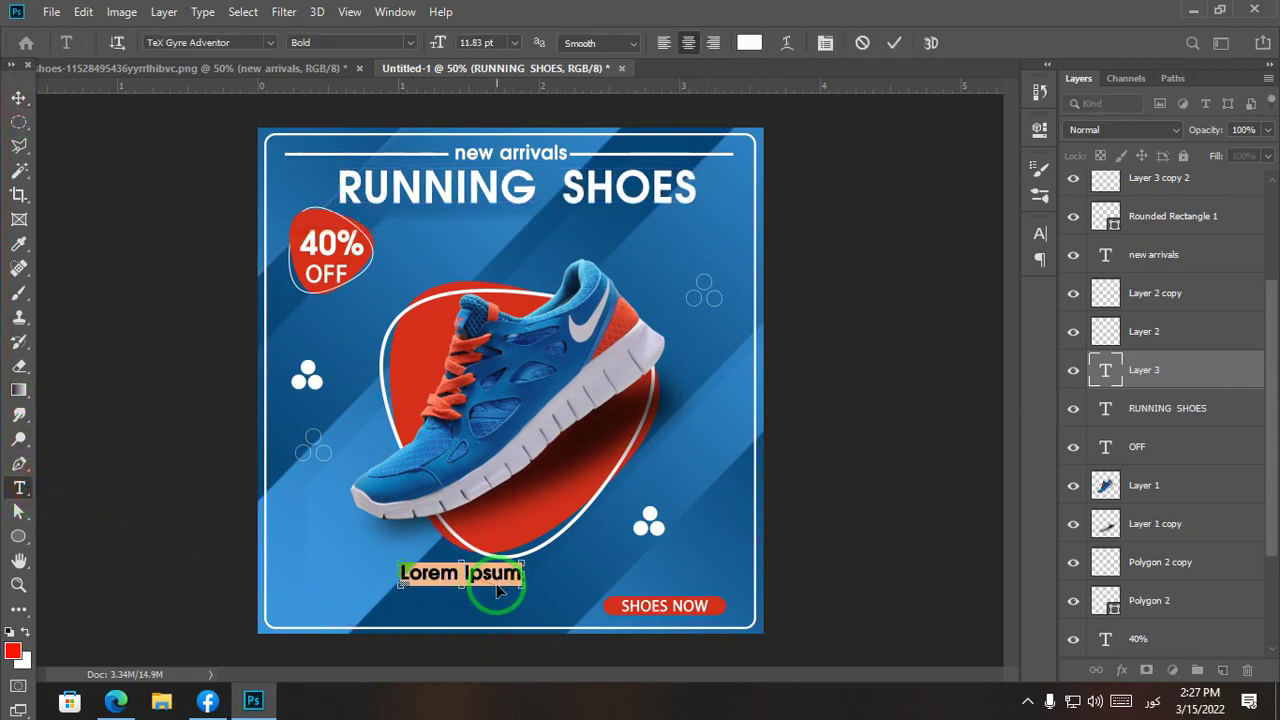
key("ctrl+v")
left_click(14, 97)
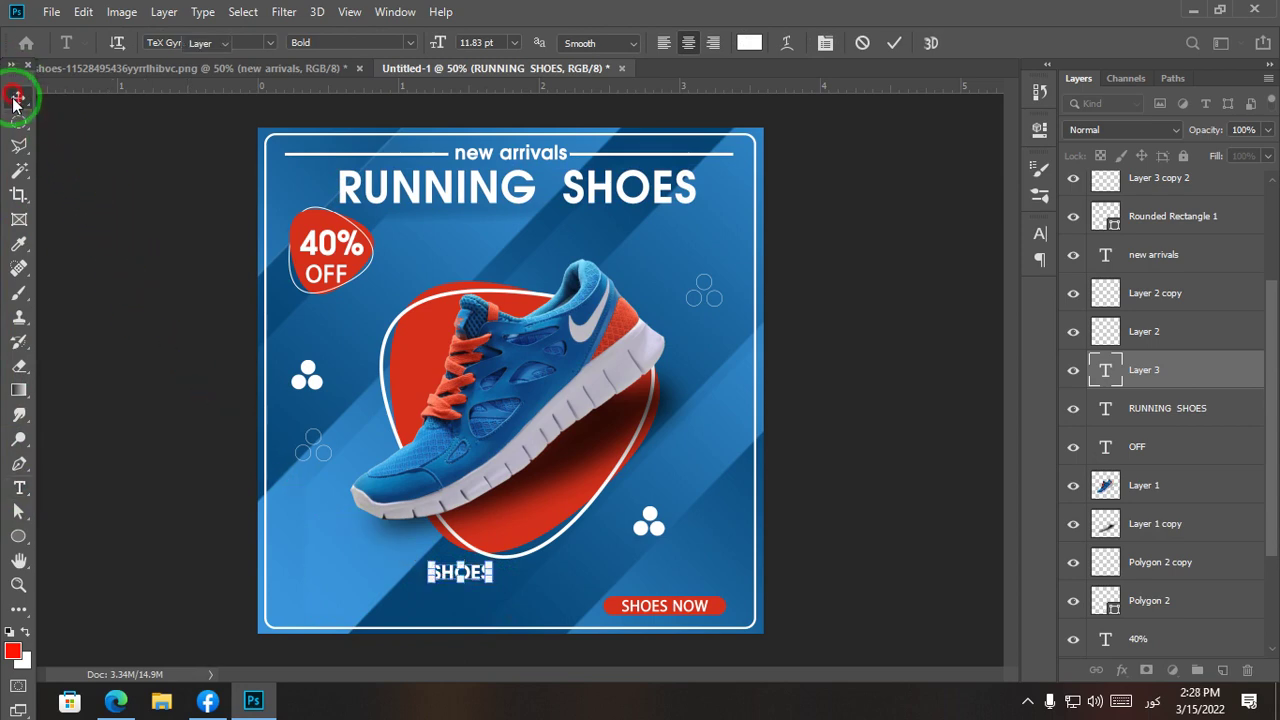
Step: Enlarge the new SHOES text into very large lettering and place it across the shoe's toe, running past the artwork's left edge
left_click(495, 560)
left_click_drag(566, 535, 927, 397)
key("Return")
left_click_drag(684, 540, 524, 602)
left_click_drag(744, 487, 423, 564)
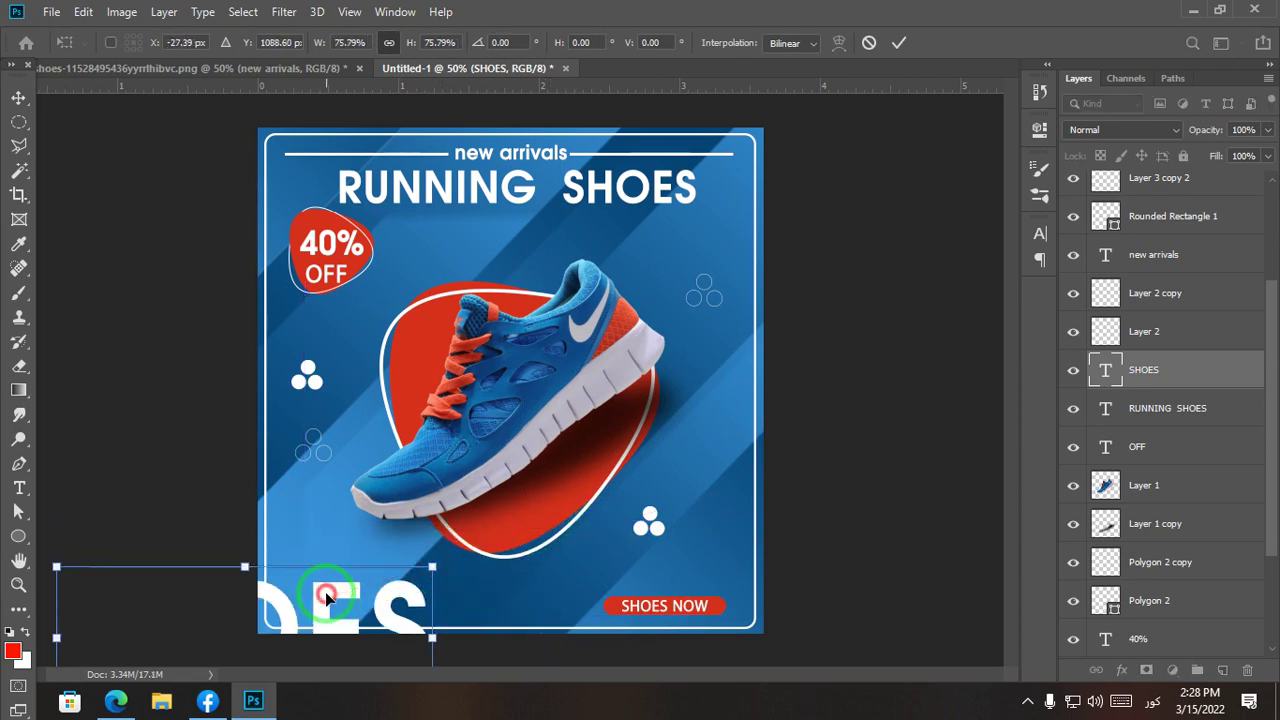
double_click(326, 596)
left_click_drag(325, 596, 409, 473)
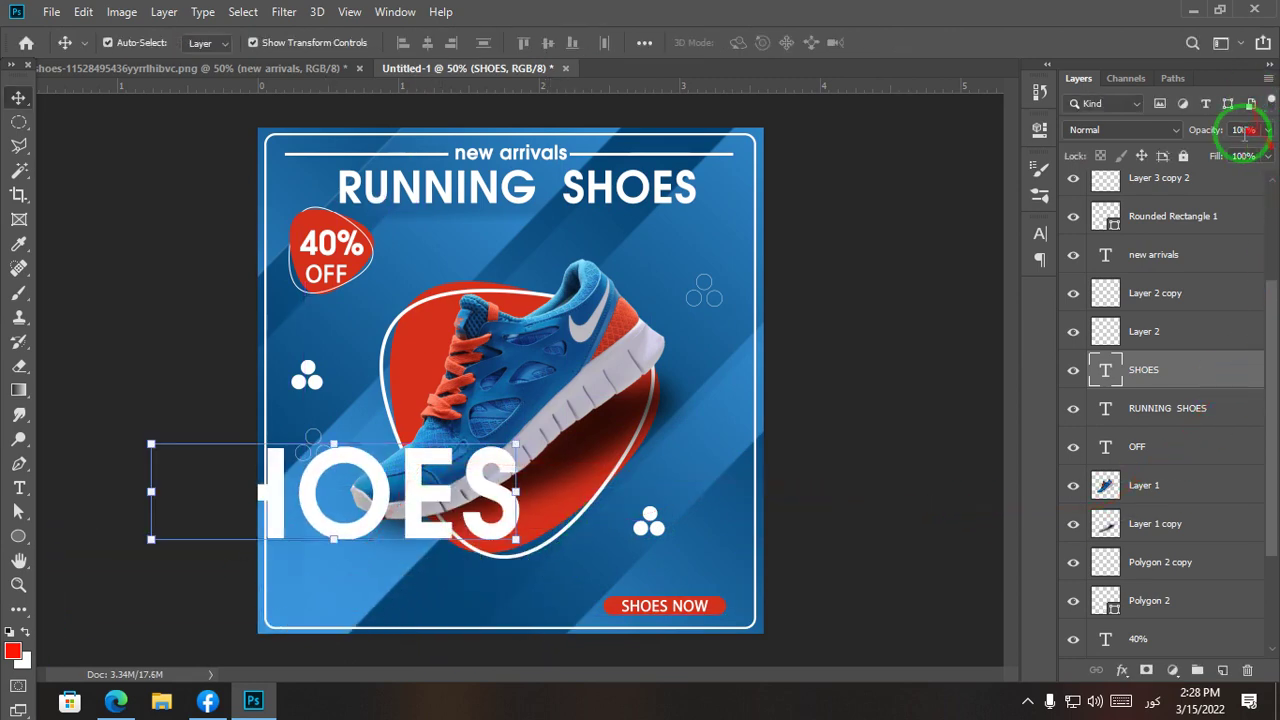
Step: Set the large SHOES text to 35% opacity with the Overlay blend mode
left_click_drag(1236, 158, 1212, 160)
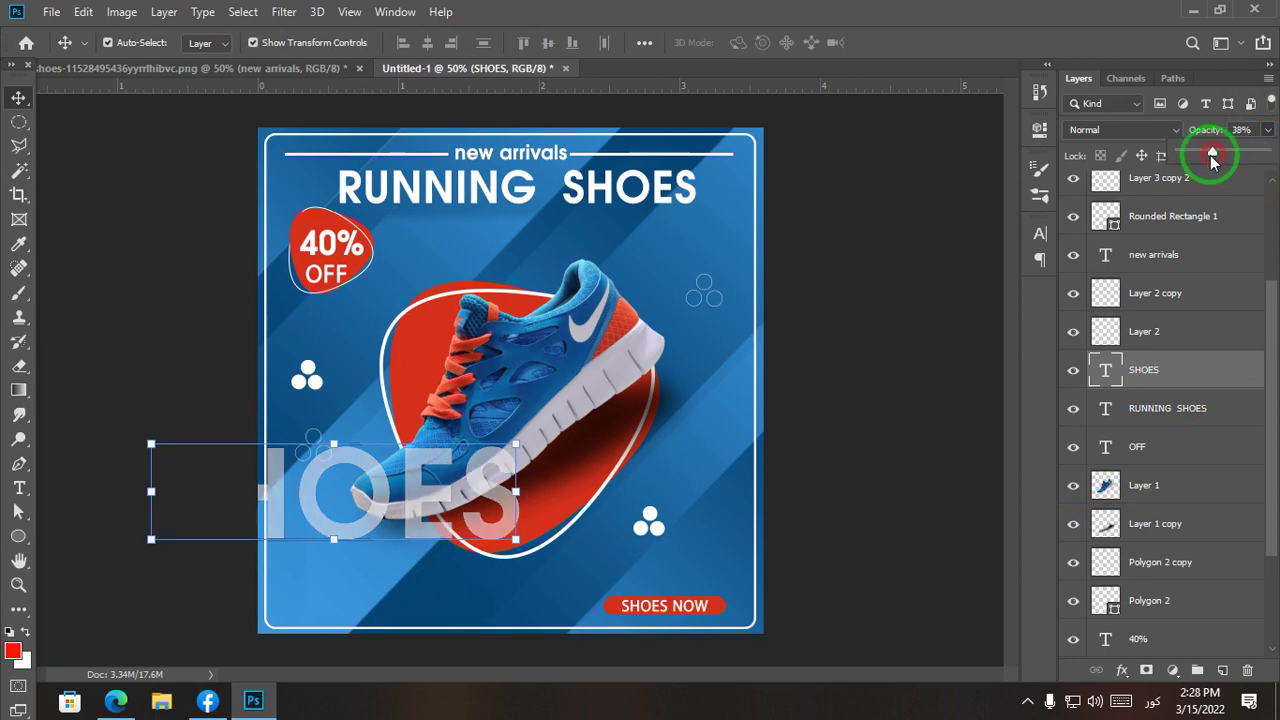
left_click(1156, 132)
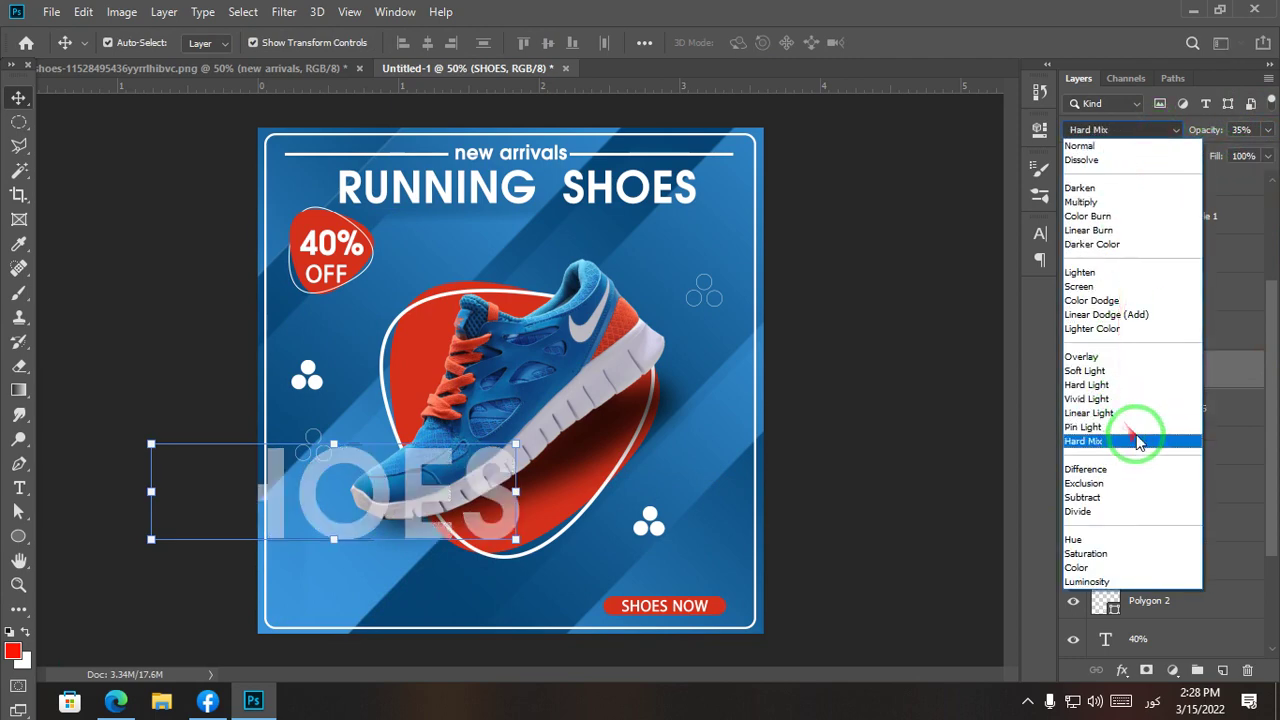
left_click(1100, 360)
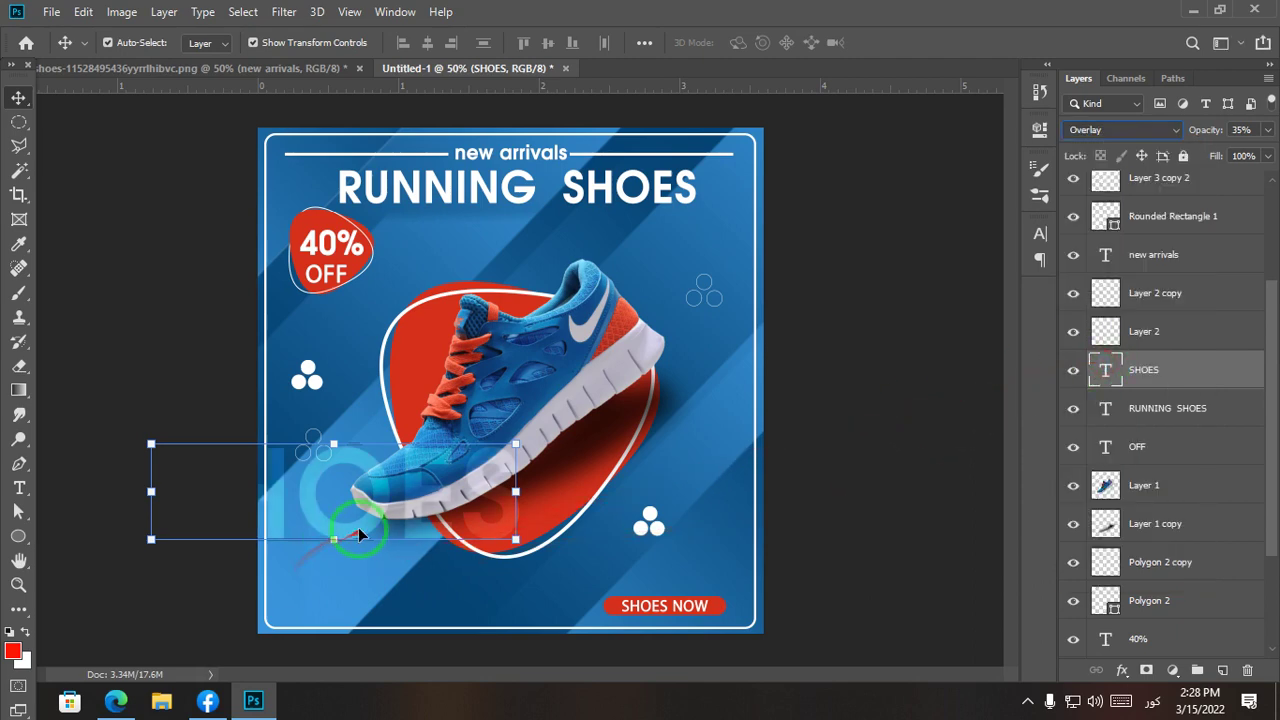
Step: Place the SHOES layer directly beneath Polygon 1 and position the large text behind the lower part of the shoe
left_click_drag(358, 527, 466, 602)
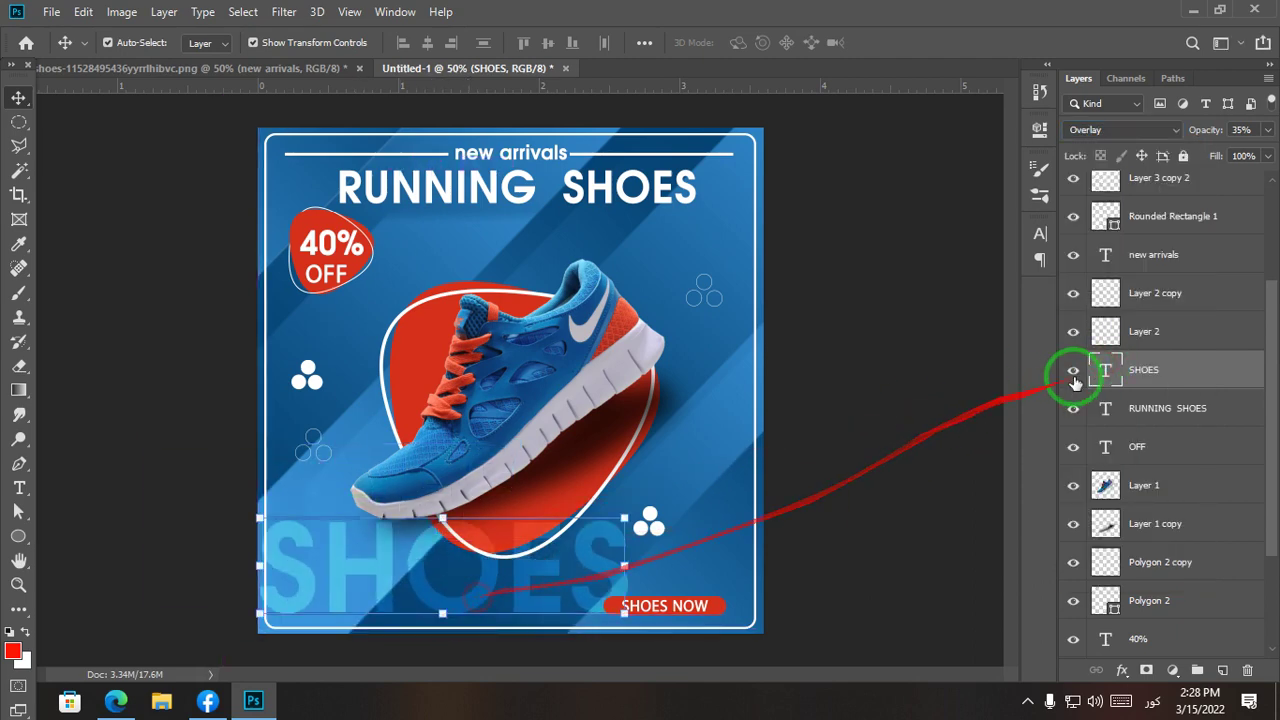
left_click_drag(1075, 383, 1170, 585)
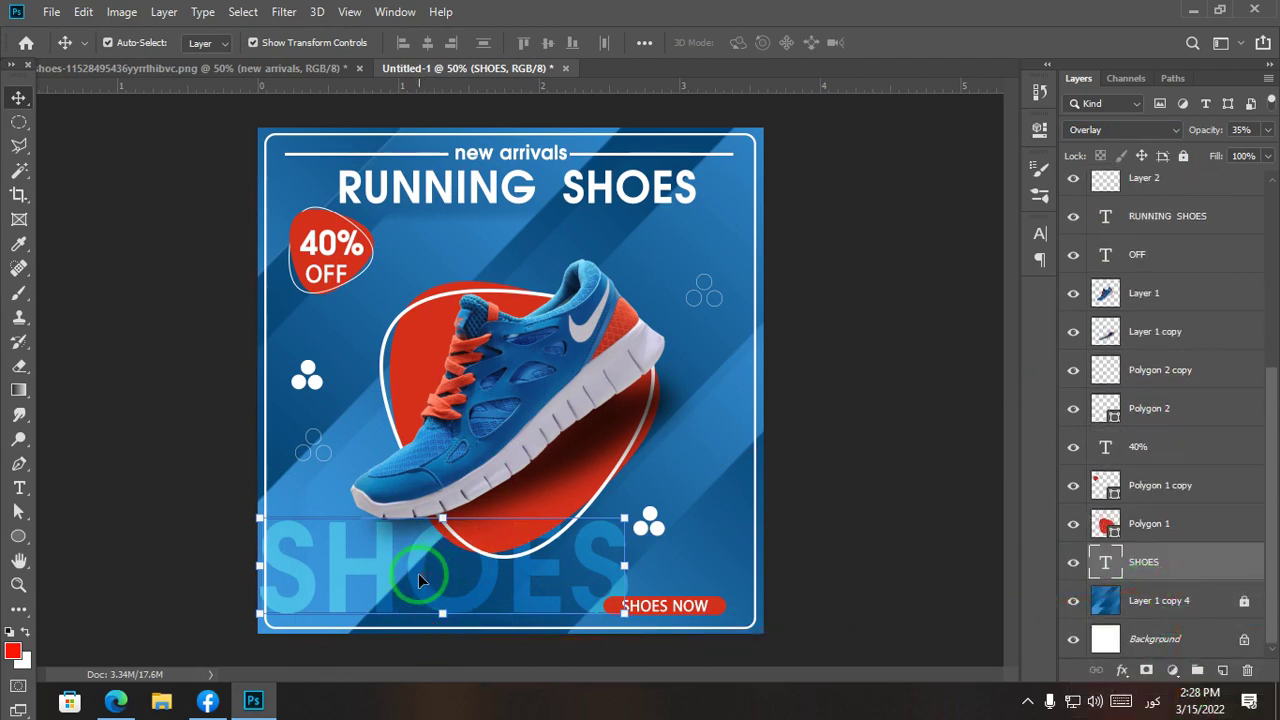
left_click_drag(418, 573, 481, 490)
left_click(481, 490)
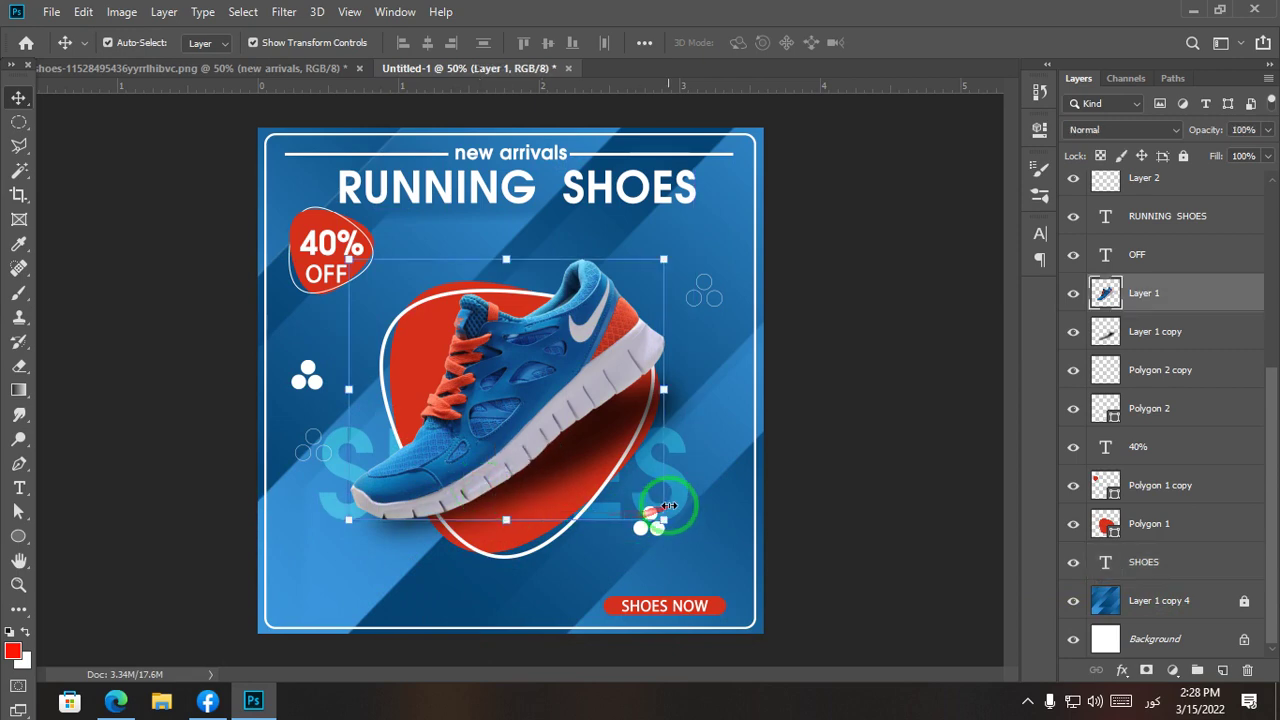
Step: Convert the large SHOES text to a smart object and apply a Motion Blur with angle -4° and distance 32 pixels
left_click(656, 465)
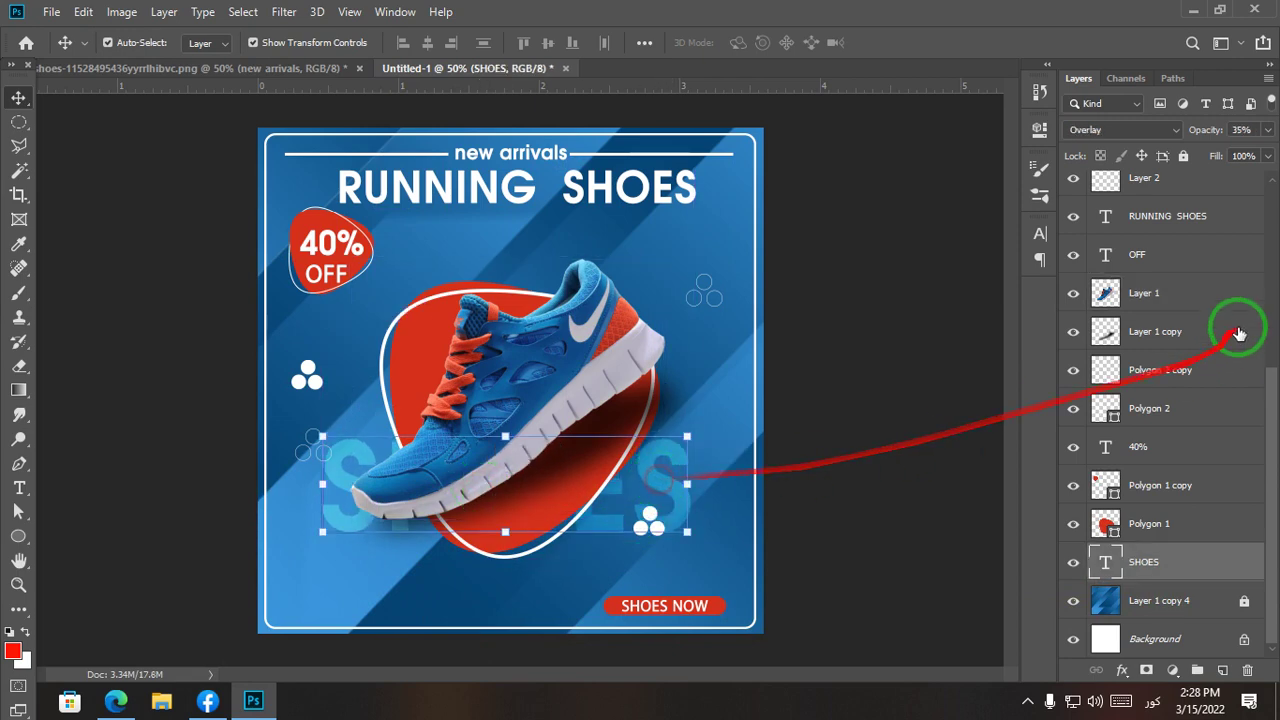
left_click(286, 12)
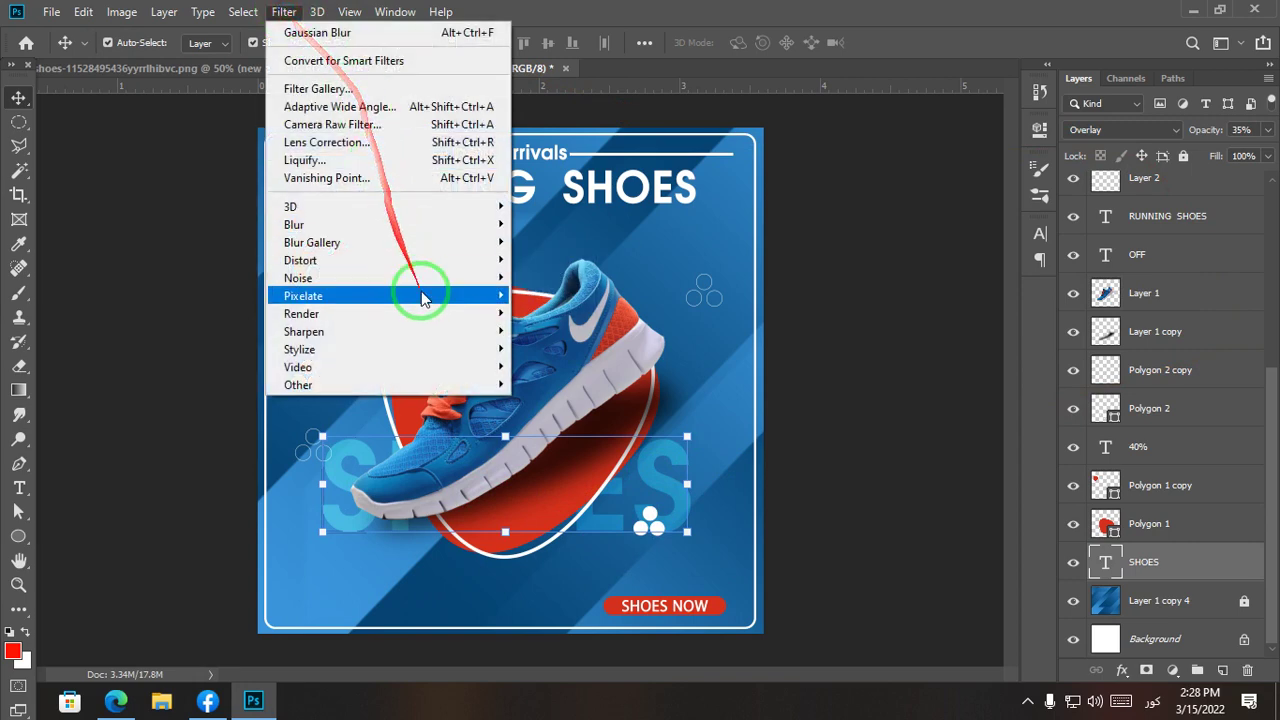
mouse_move(467, 226)
left_click(575, 295)
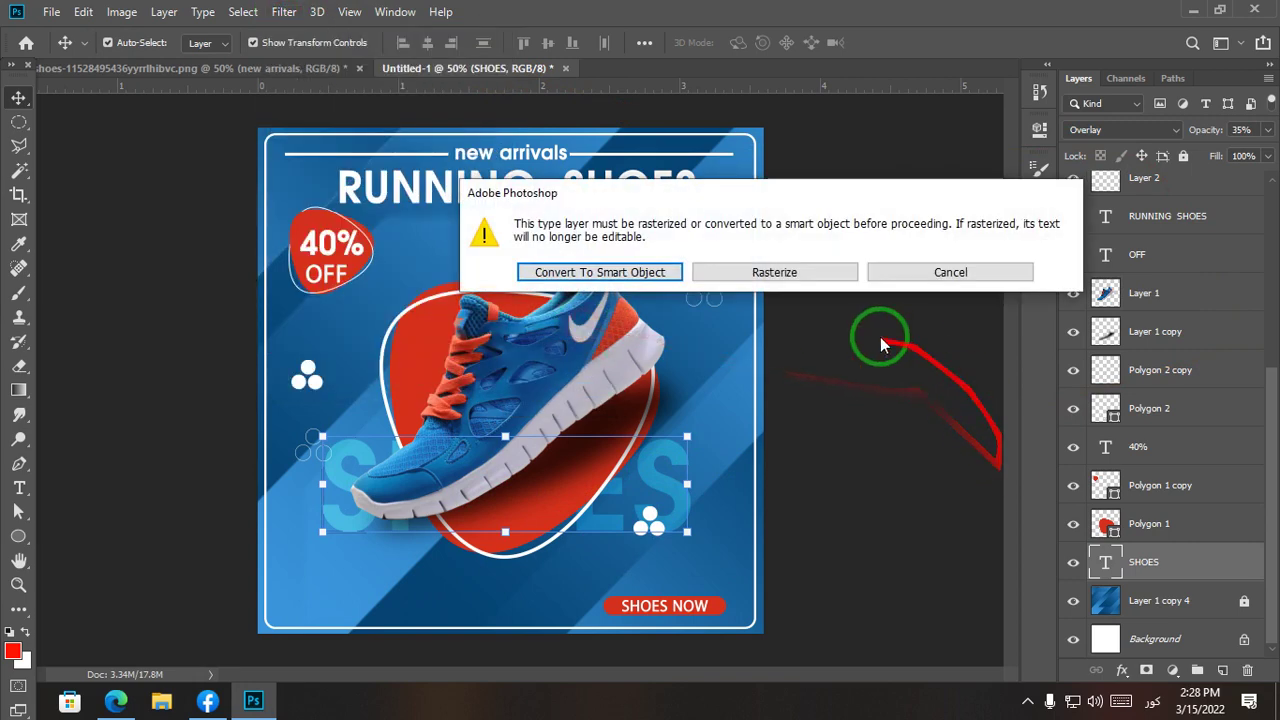
left_click(650, 272)
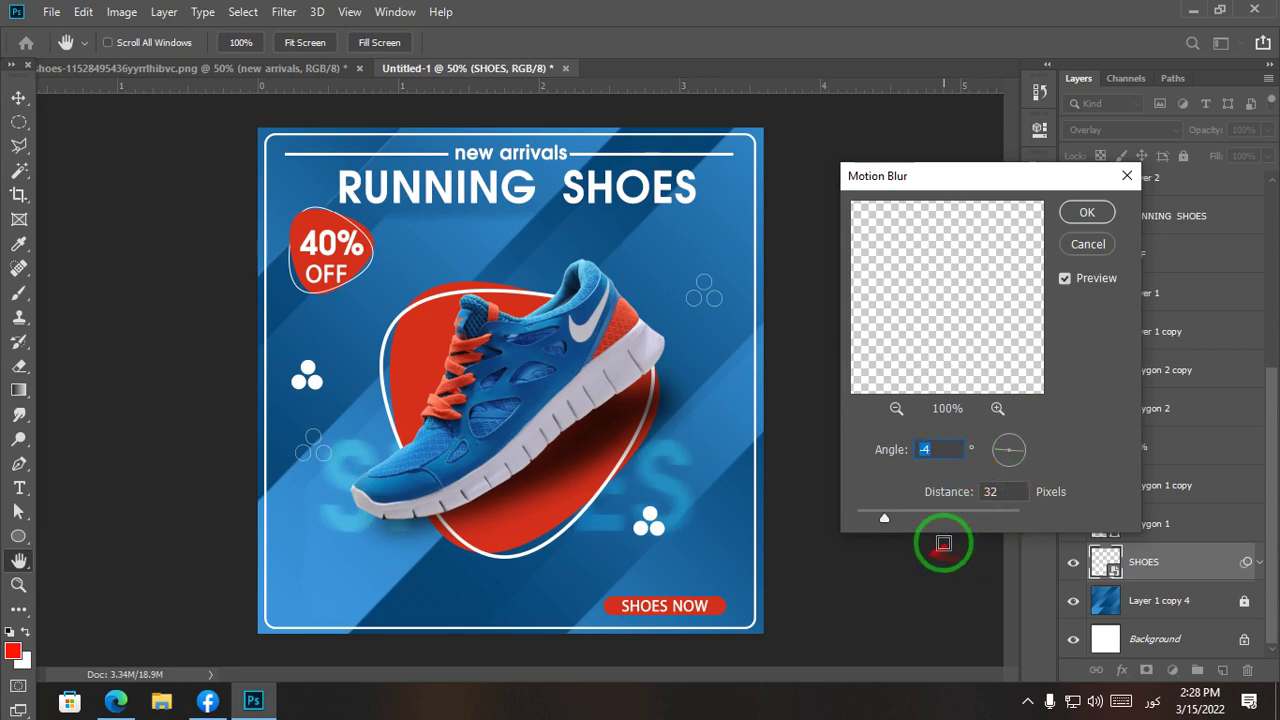
left_click(1087, 212)
Step: Move the blurred SHOES text to the artwork's lower-left area, reduce its opacity to about 54%, and deselect it
left_click_drag(808, 471, 600, 538)
left_click(875, 457)
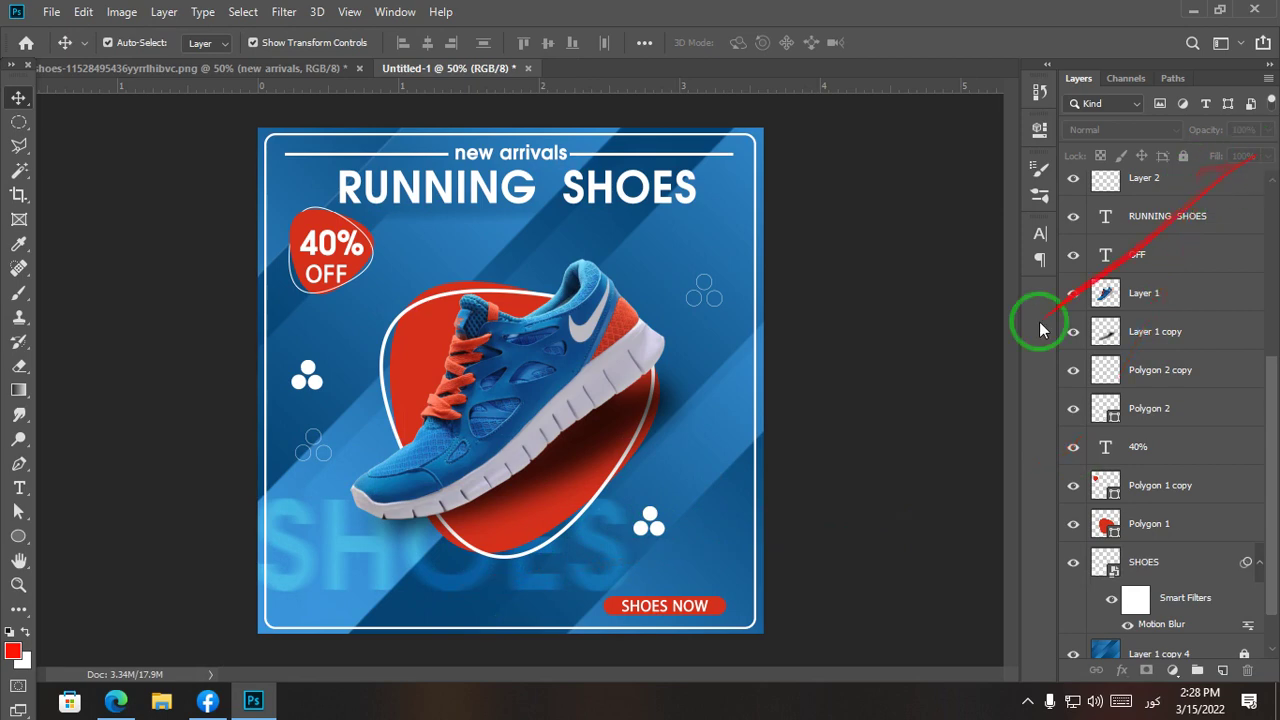
left_click(531, 588)
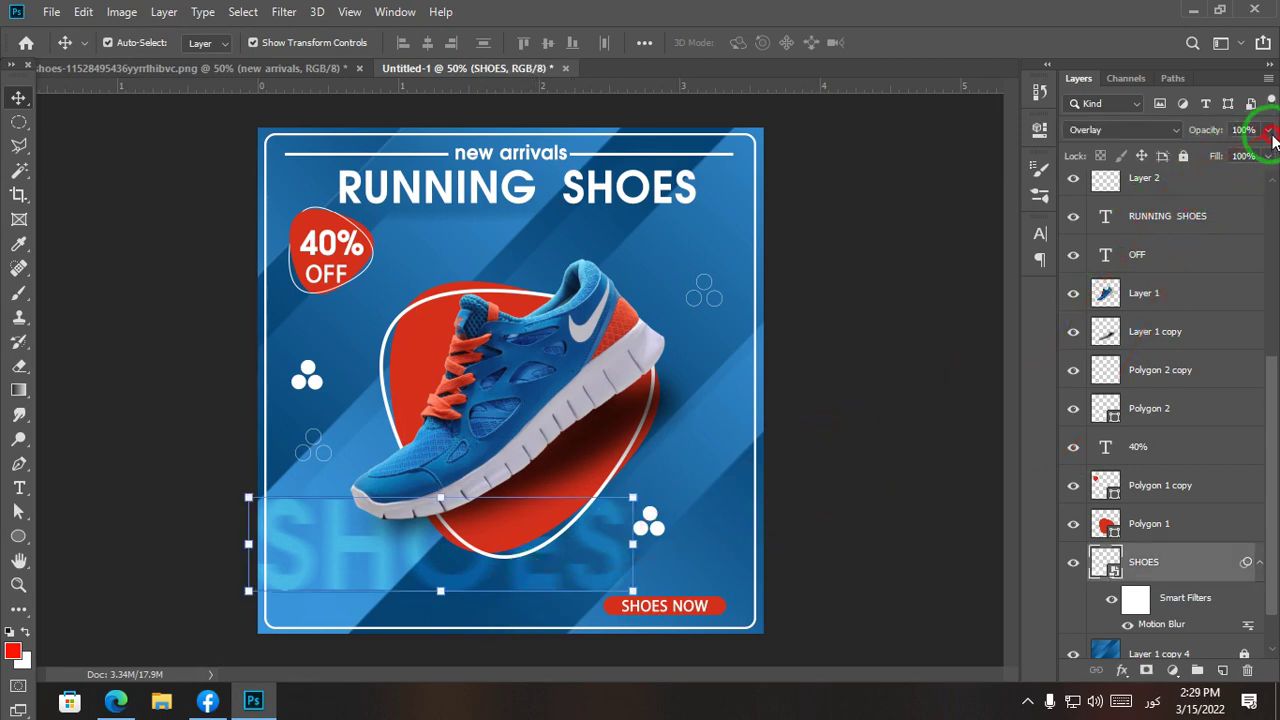
left_click_drag(1251, 155, 1236, 160)
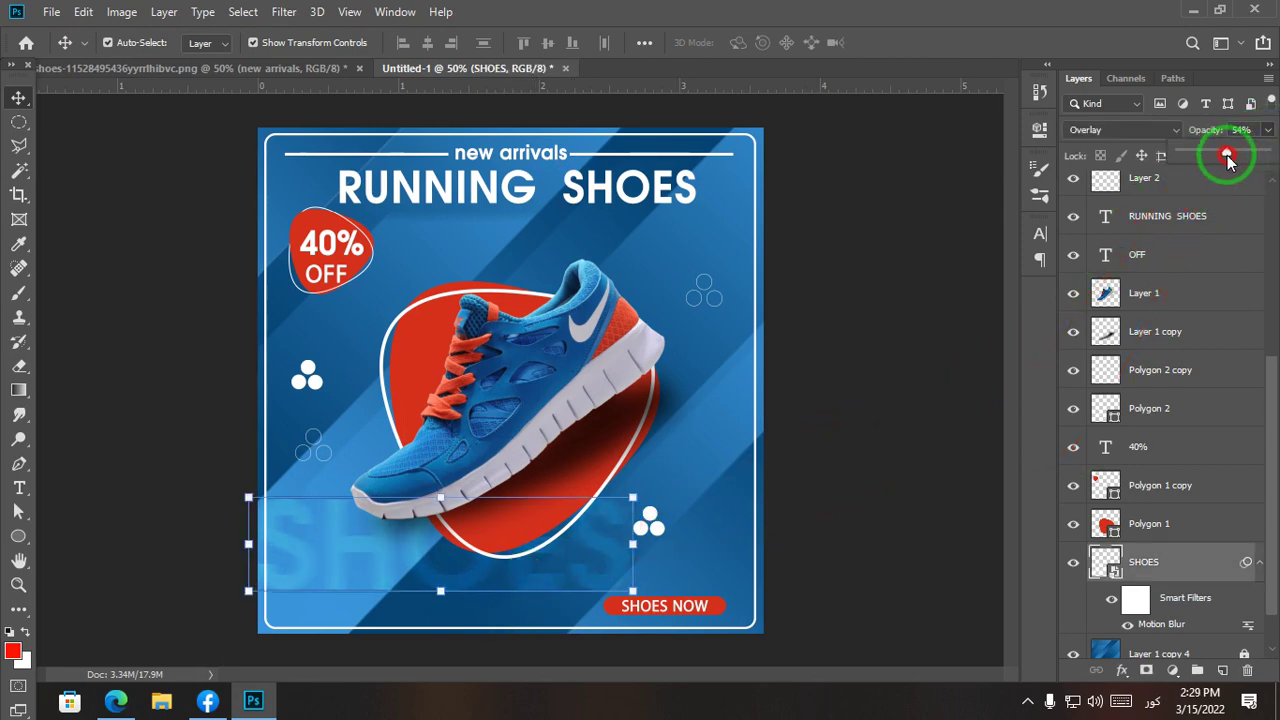
left_click(944, 352)
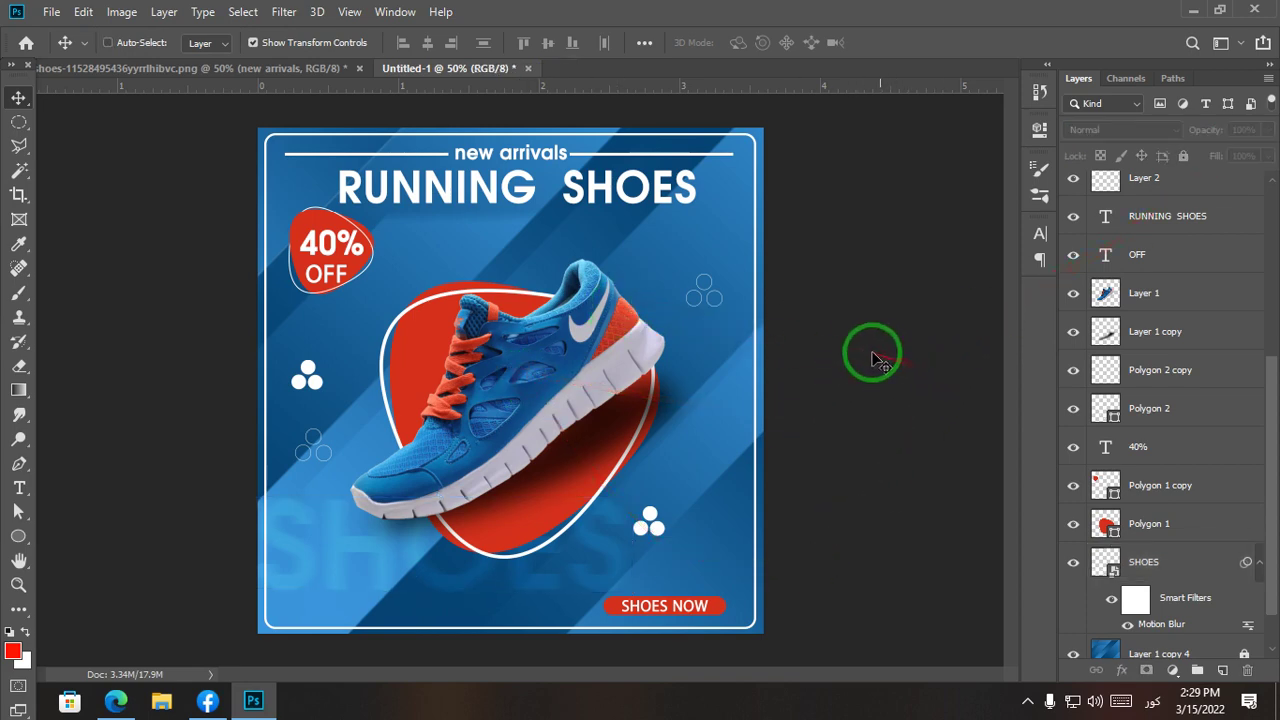
key("ctrl+minus")
key("ctrl+plus")
Step: Change the font of the whole RUNNING SHOES title to Peace Sans
left_click(503, 203)
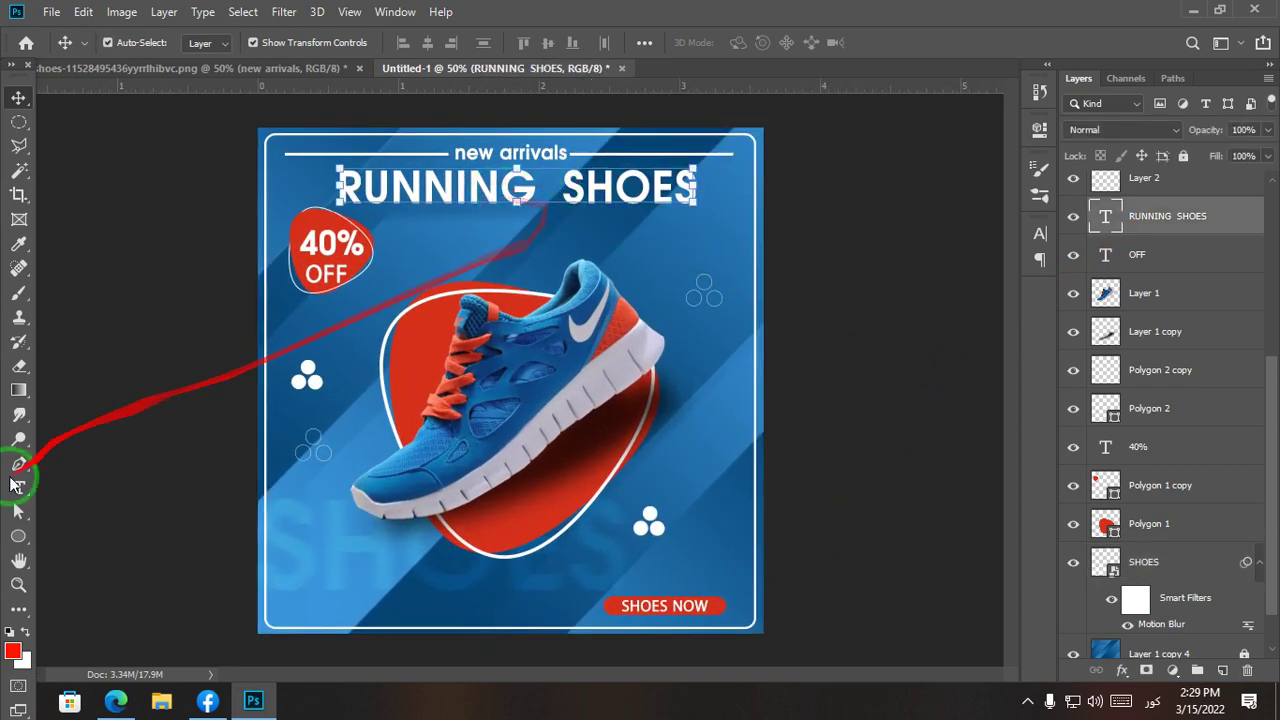
left_click(19, 488)
triple_click(467, 190)
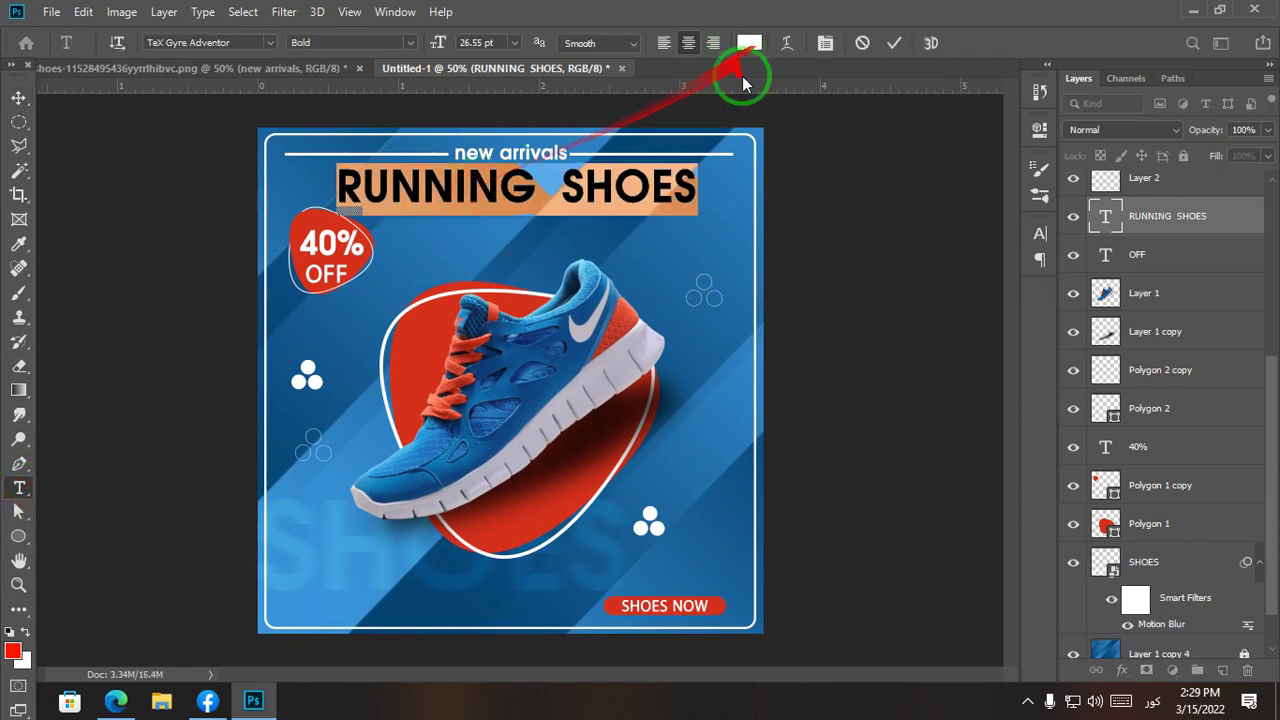
left_click(1040, 233)
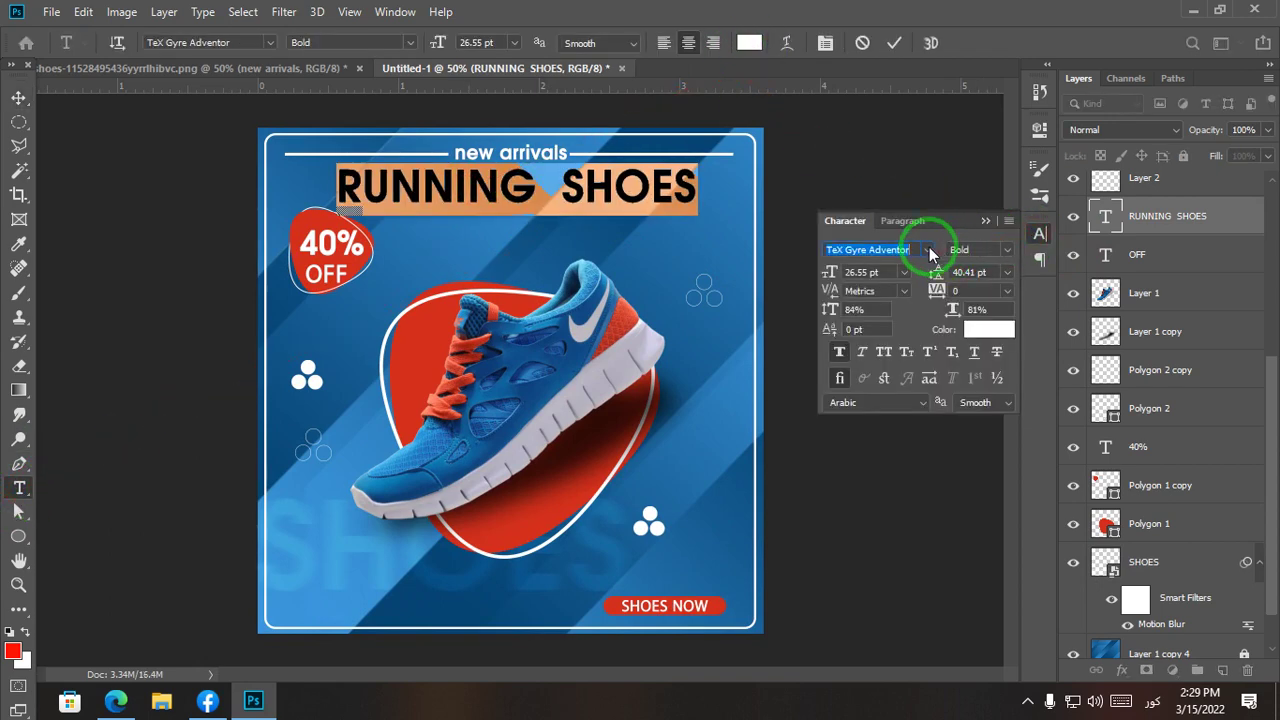
left_click(930, 253)
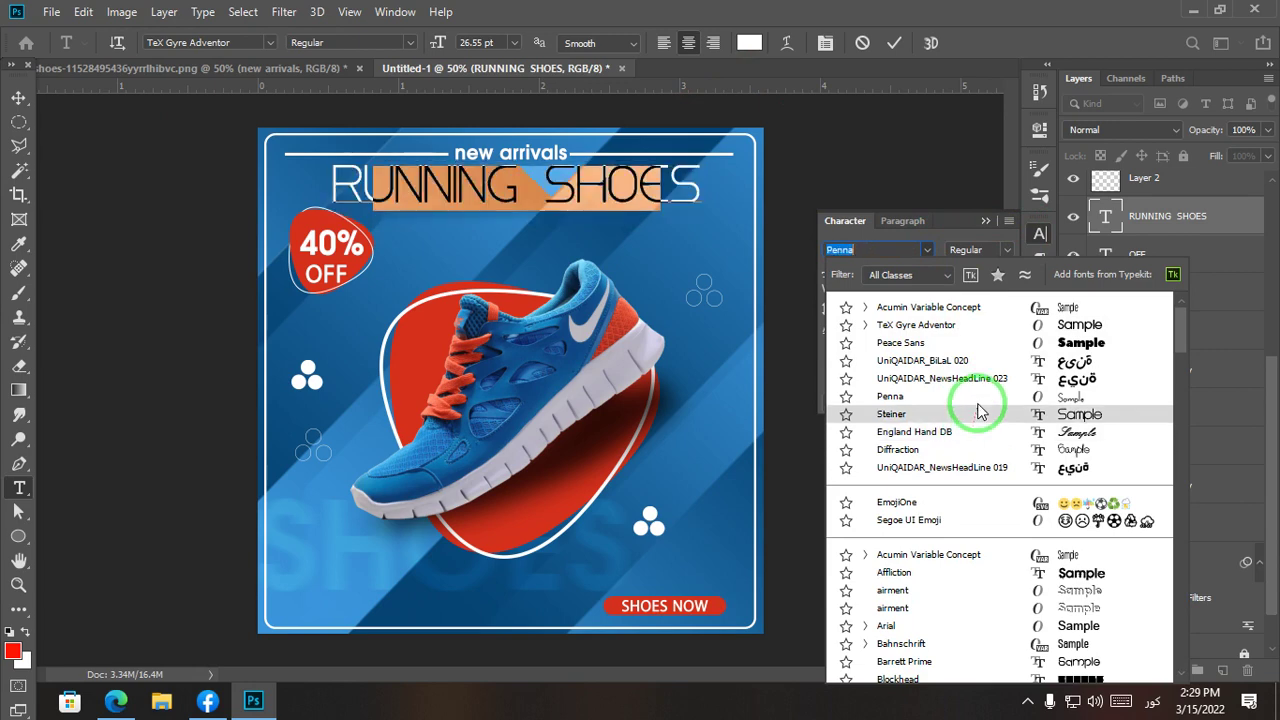
key("Up")
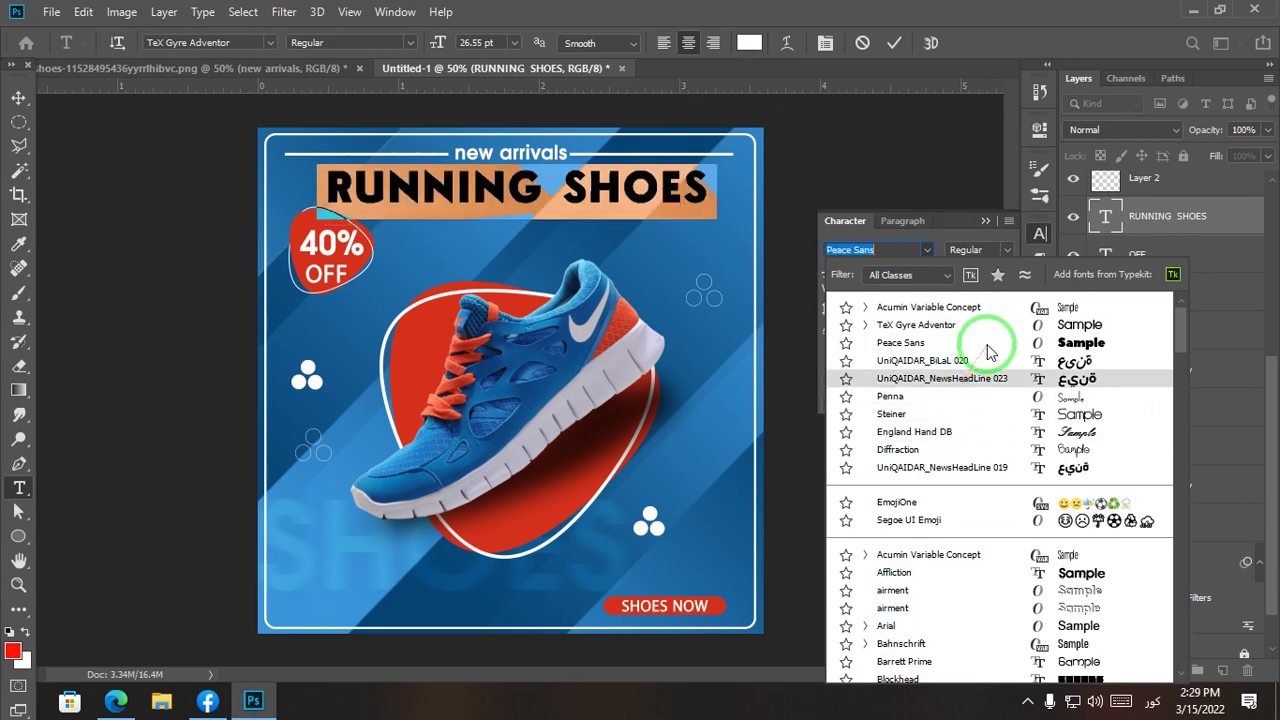
left_click(990, 348)
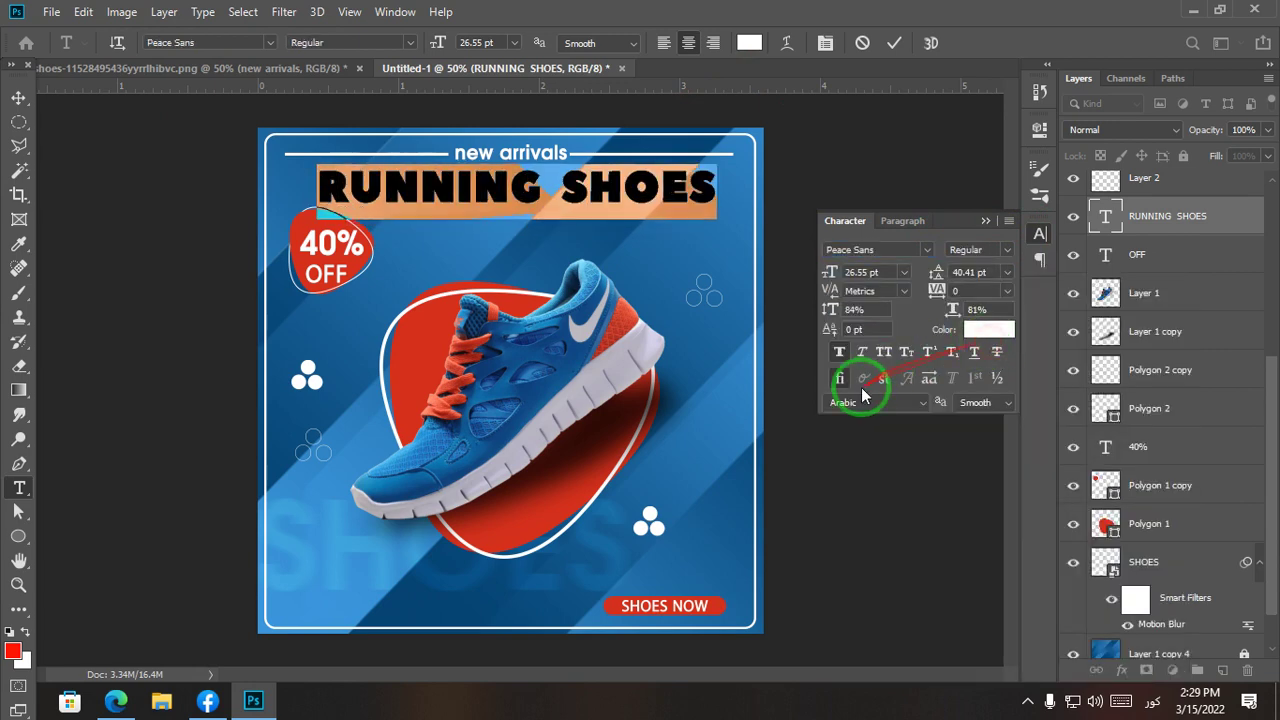
left_click(877, 457)
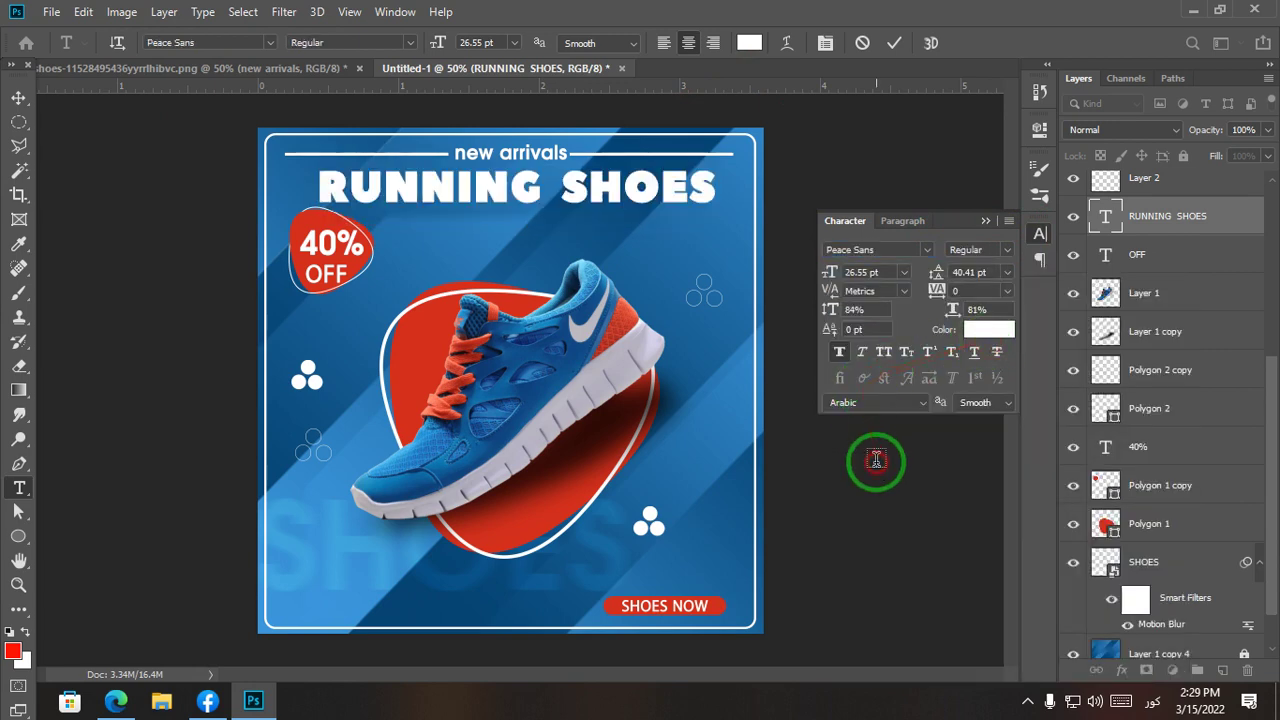
Step: Change the font of the whole RUNNING SHOES title to TeX Gyre Adventor in the Bold style
triple_click(573, 193)
left_click(917, 252)
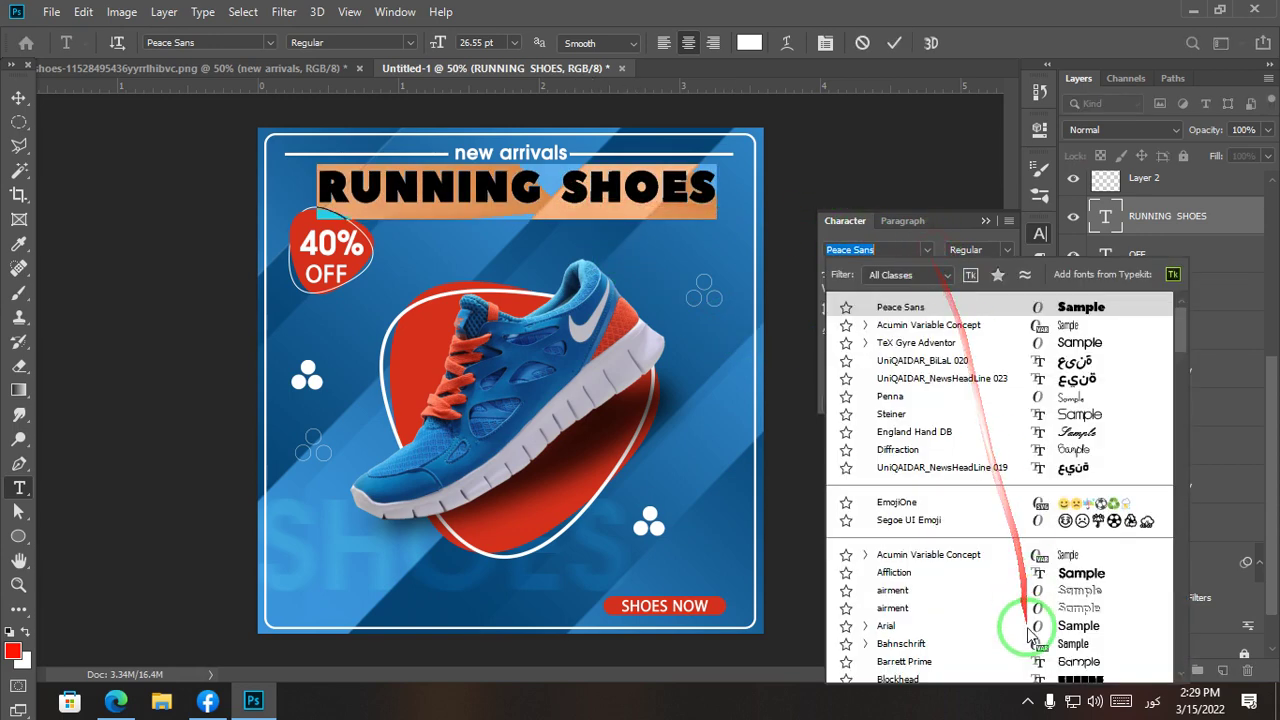
scroll(1045, 620, "down", 3)
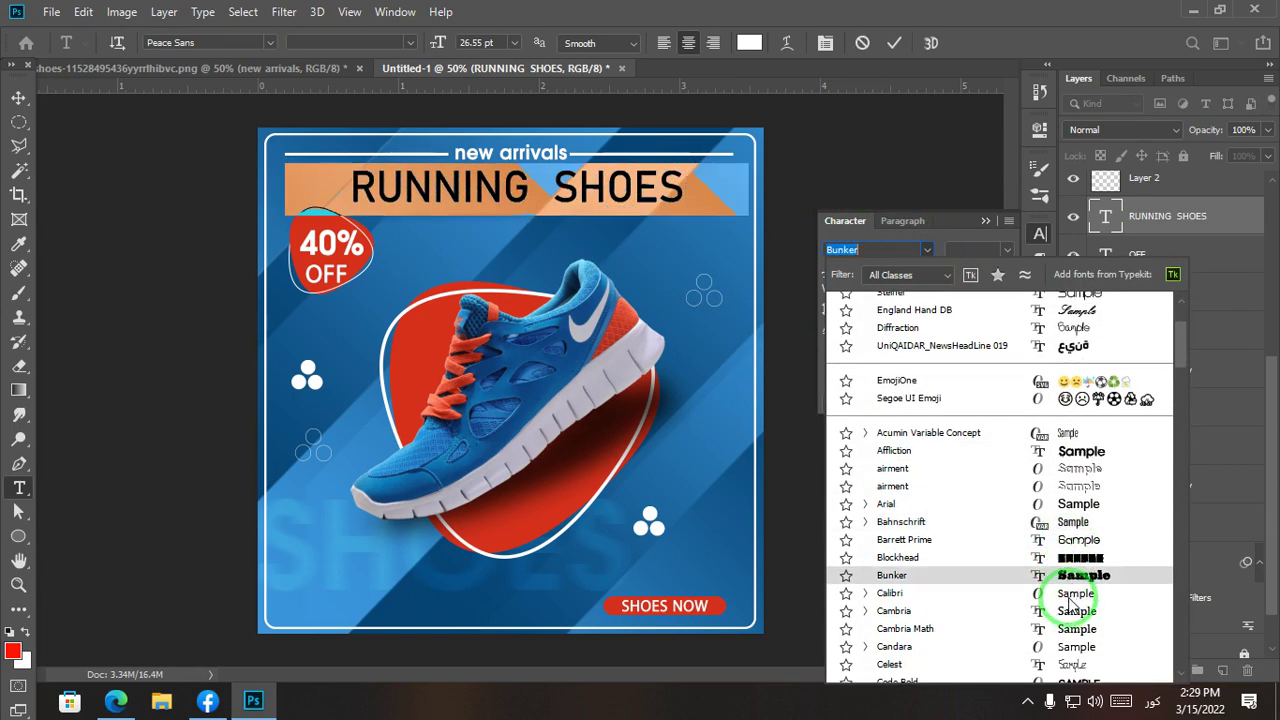
scroll(1070, 605, "down", 6)
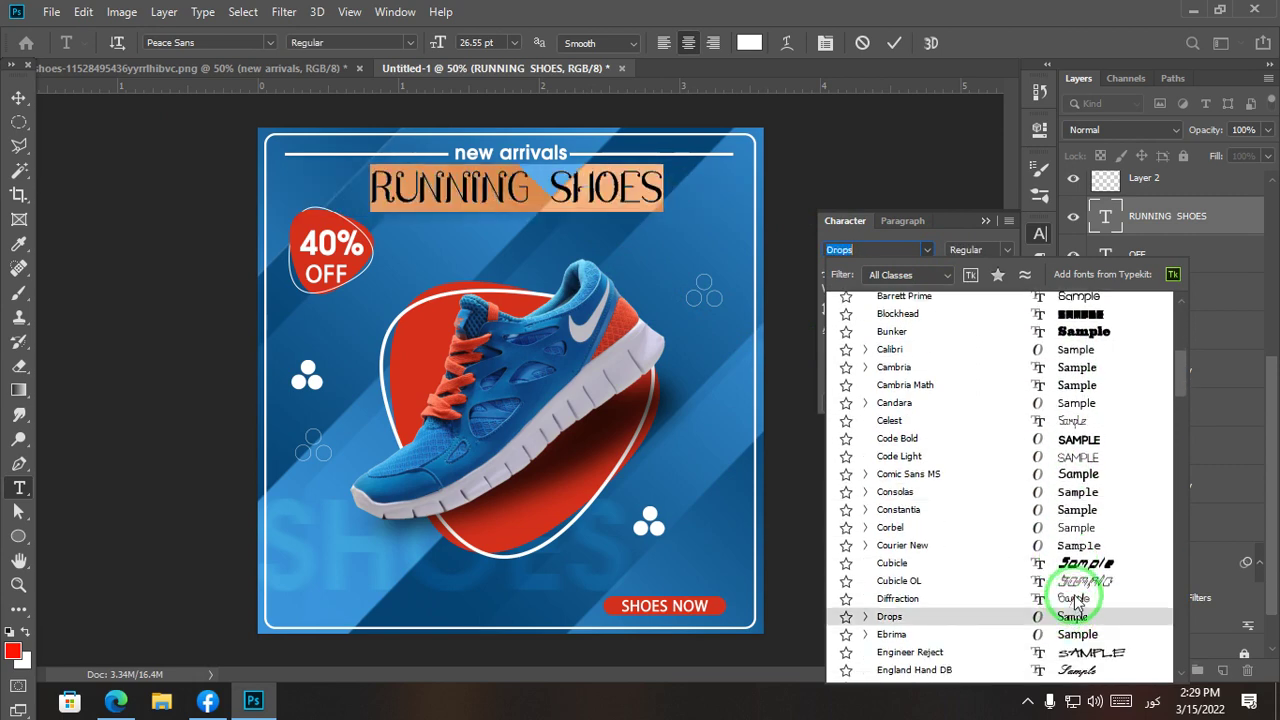
scroll(1075, 620, "down", 4)
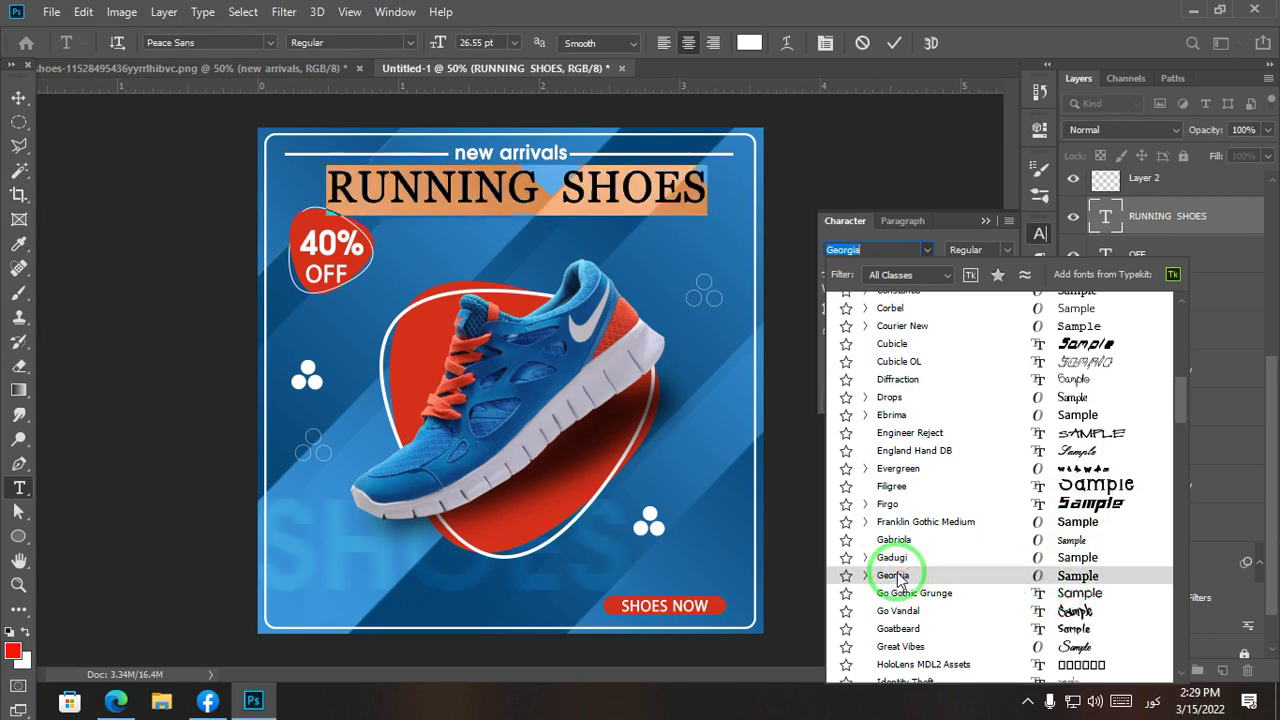
scroll(1040, 590, "down", 4)
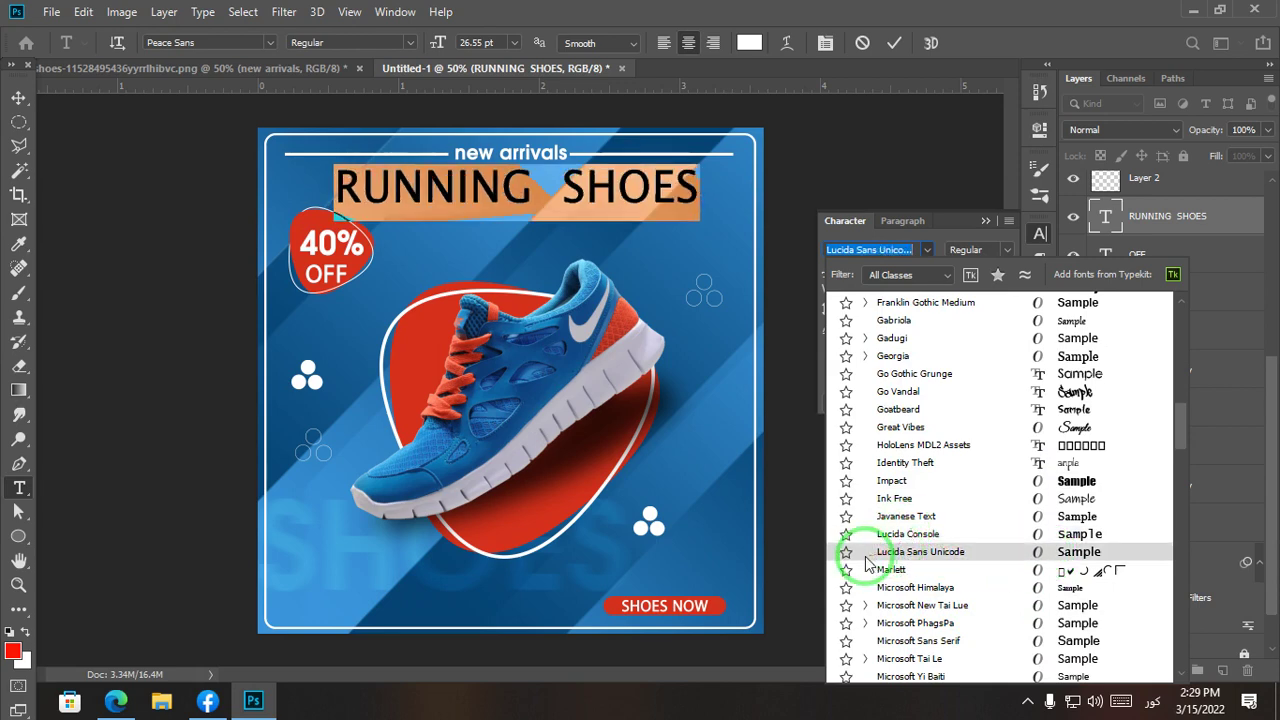
scroll(905, 568, "down", 2)
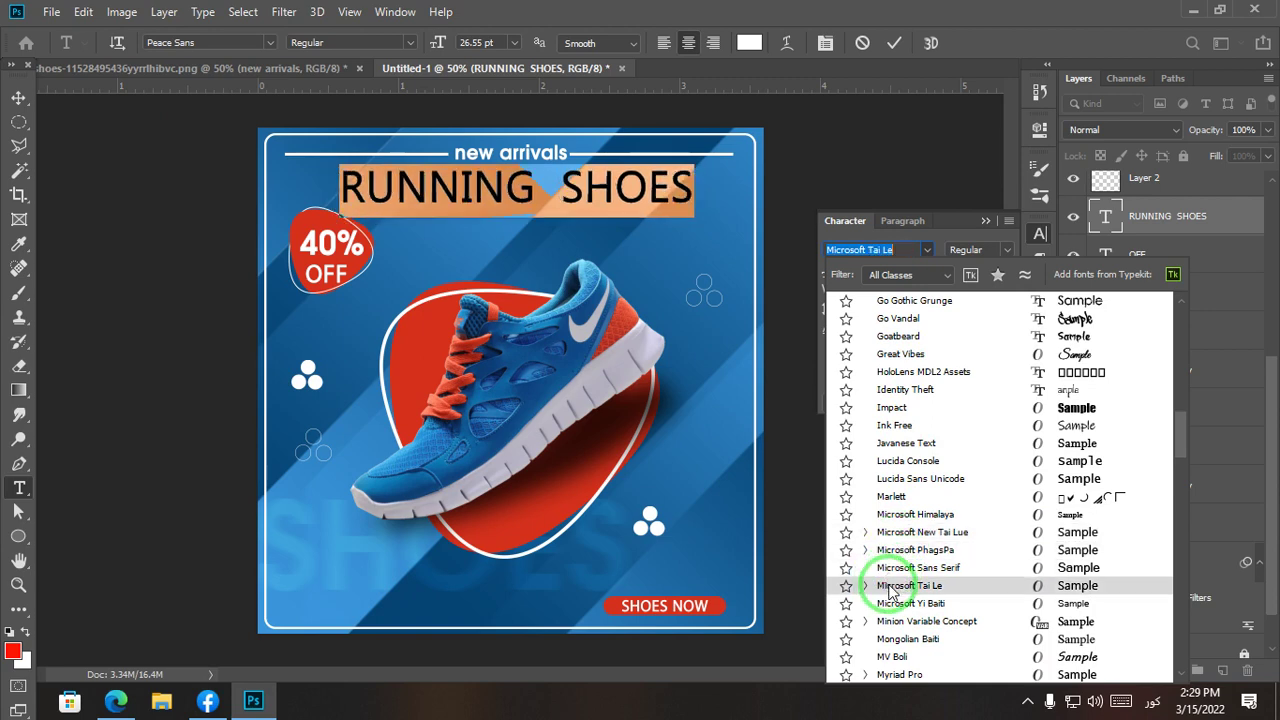
scroll(910, 580, "down", 7)
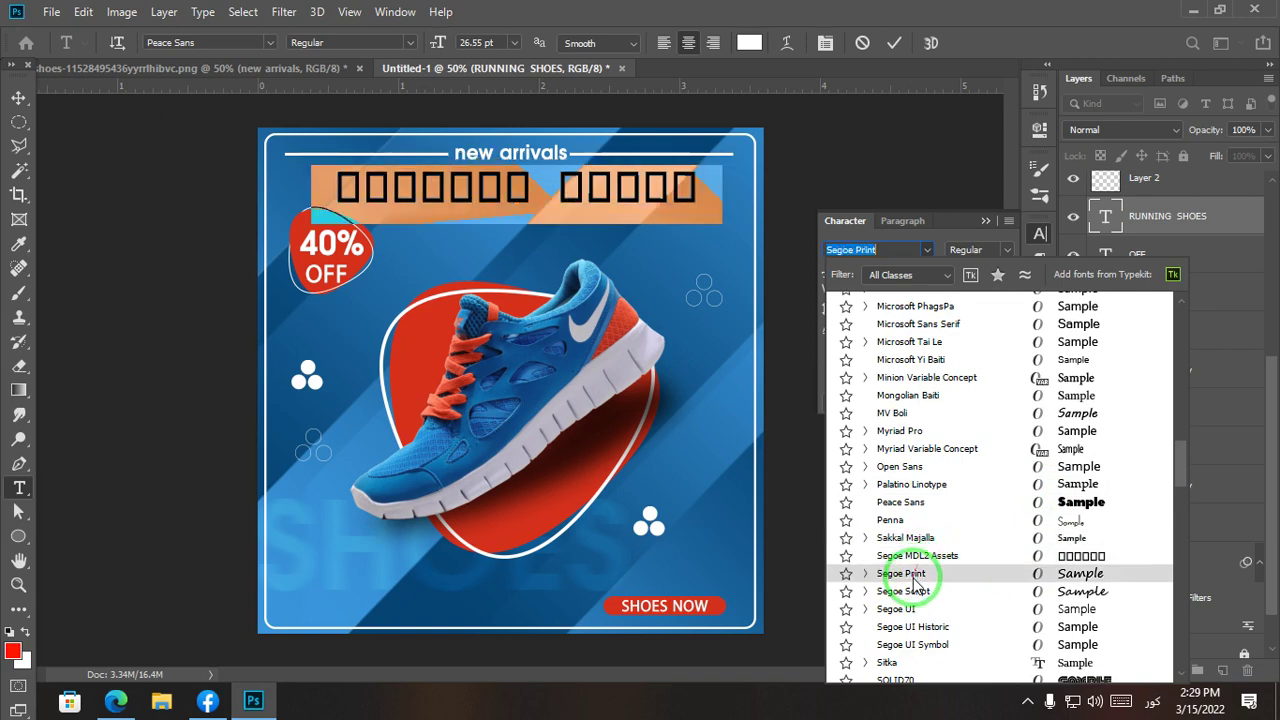
scroll(930, 610, "down", 2)
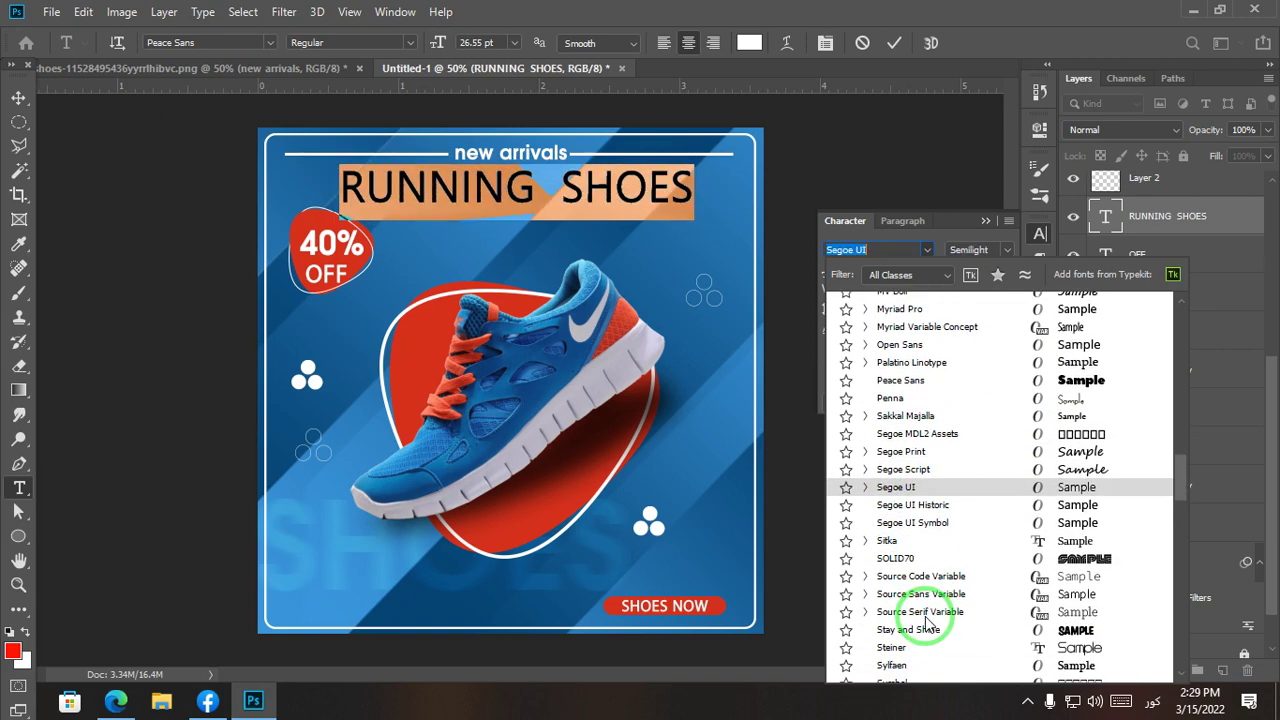
scroll(945, 620, "down", 2)
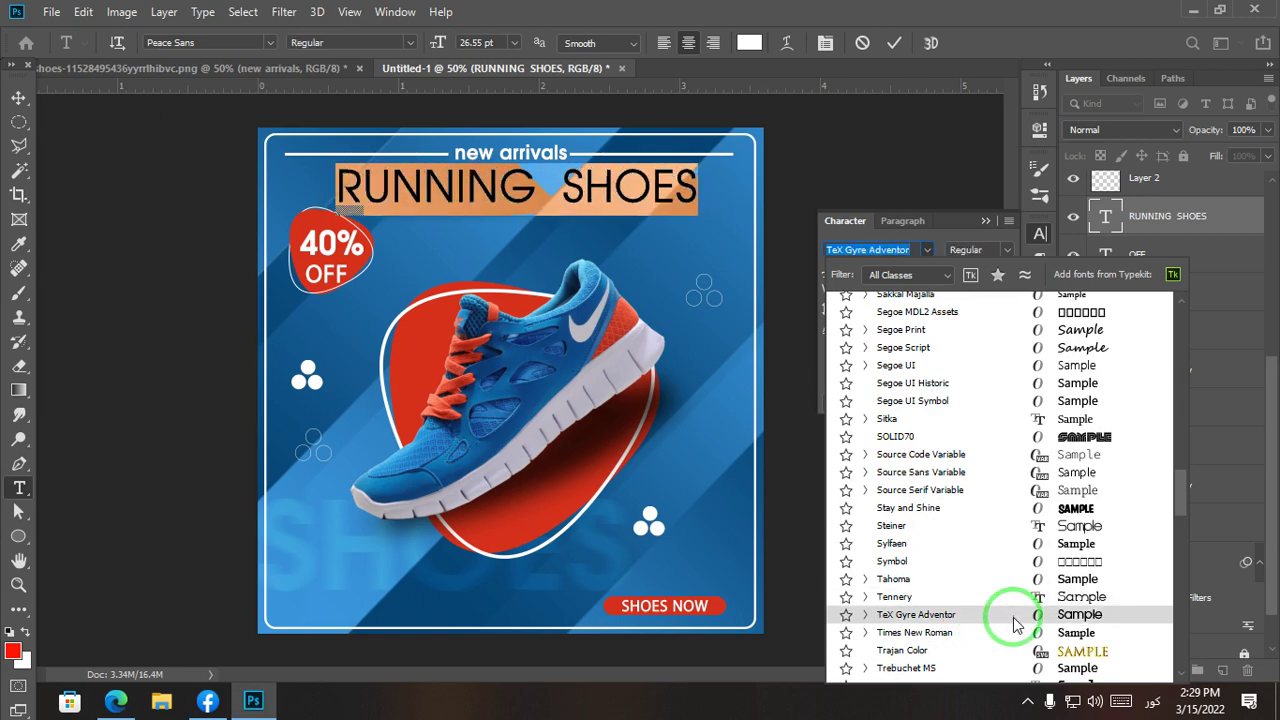
left_click(865, 614)
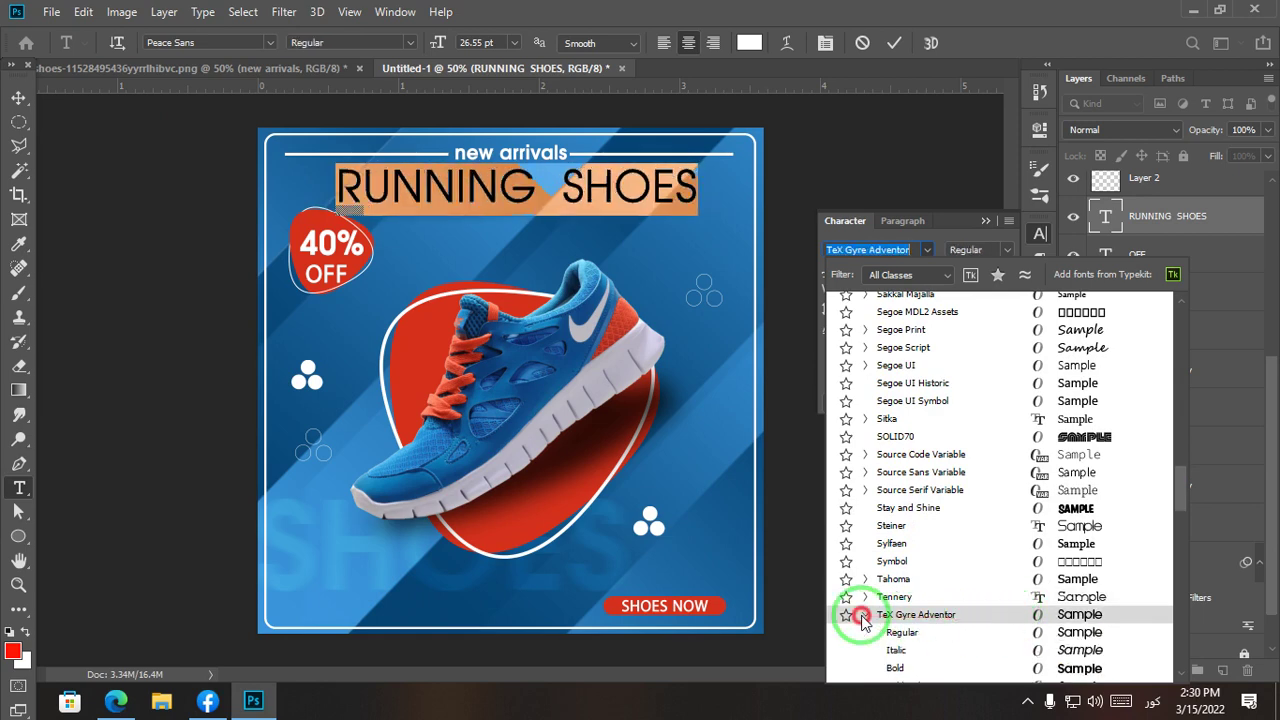
scroll(873, 620, "down", 2)
left_click(898, 572)
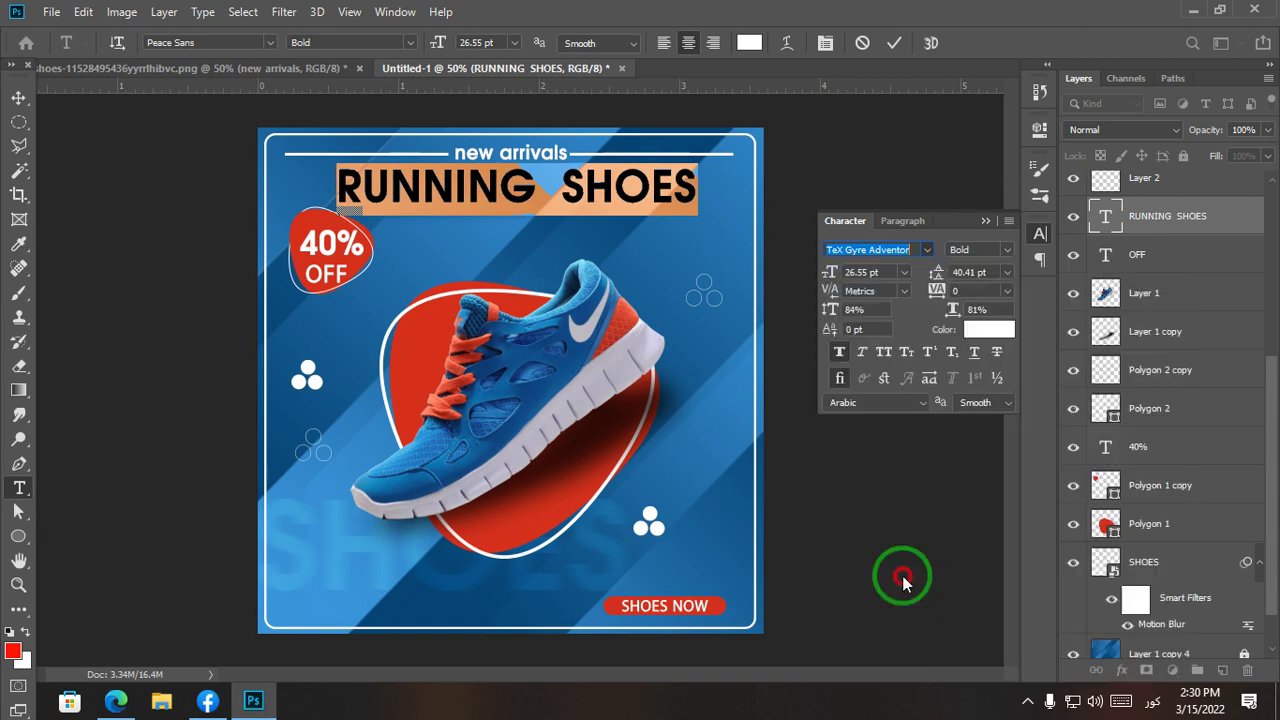
Step: Move the RUNNING SHOES title slightly down and left beneath the new arrivals line, and deselect it
left_click(18, 97)
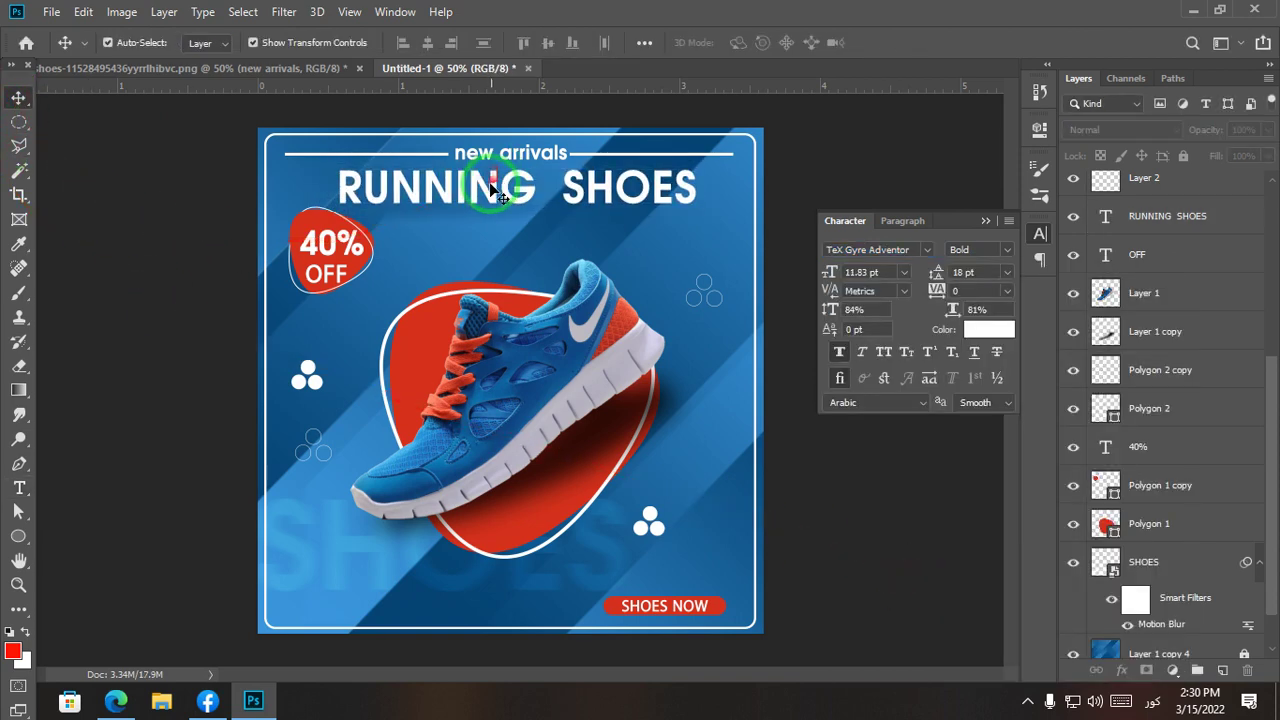
mouse_move(491, 189)
left_mouse_down()
mouse_move(486, 178)
mouse_move(484, 191)
left_mouse_up()
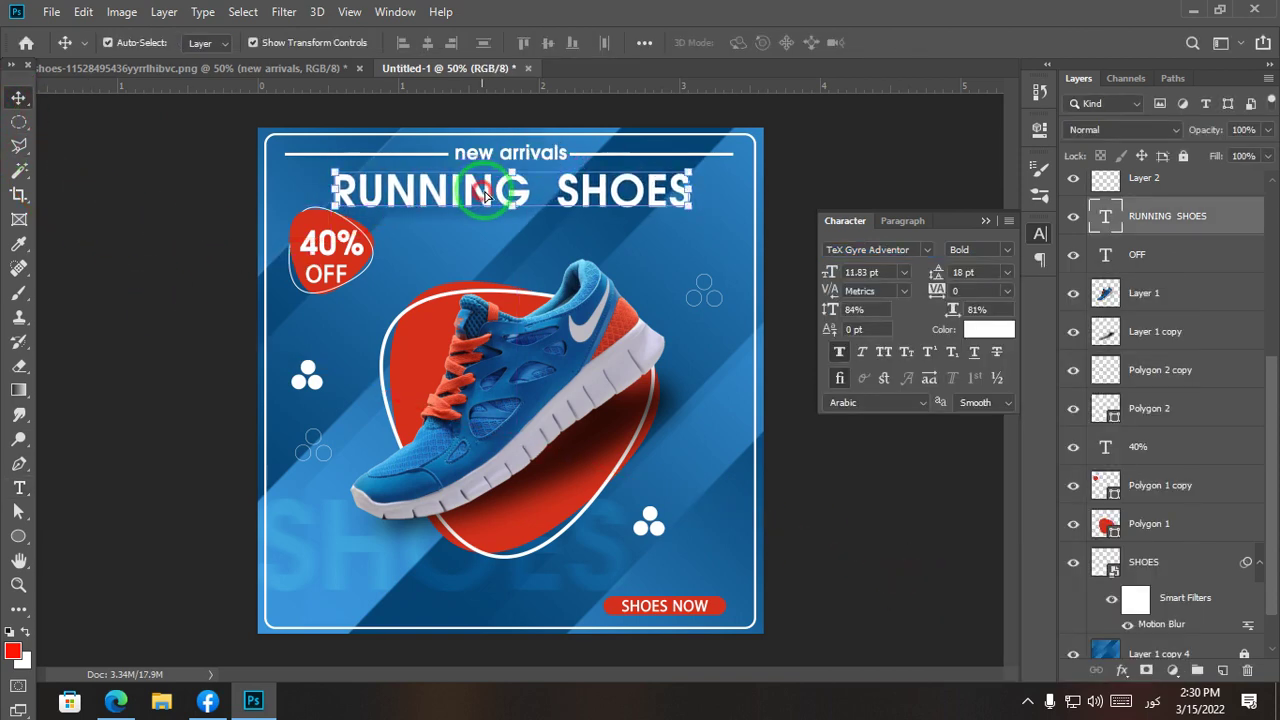
left_click(755, 402)
left_click(587, 210)
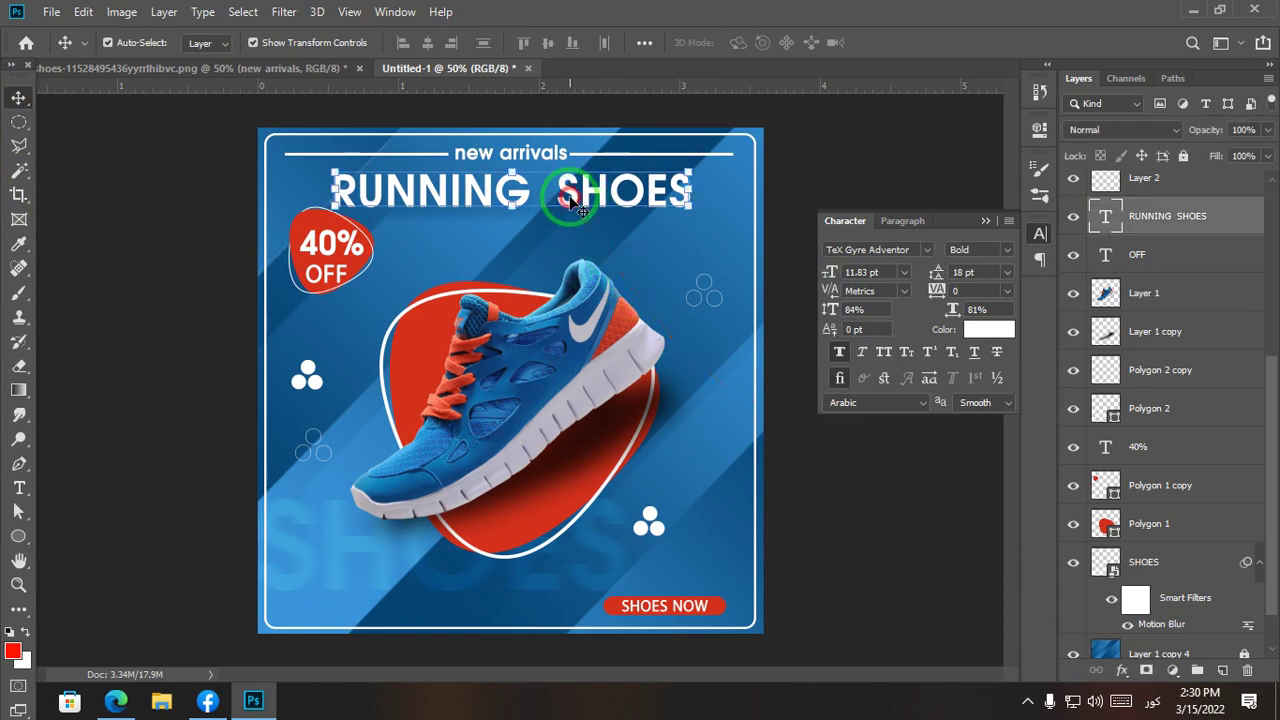
left_click(771, 414)
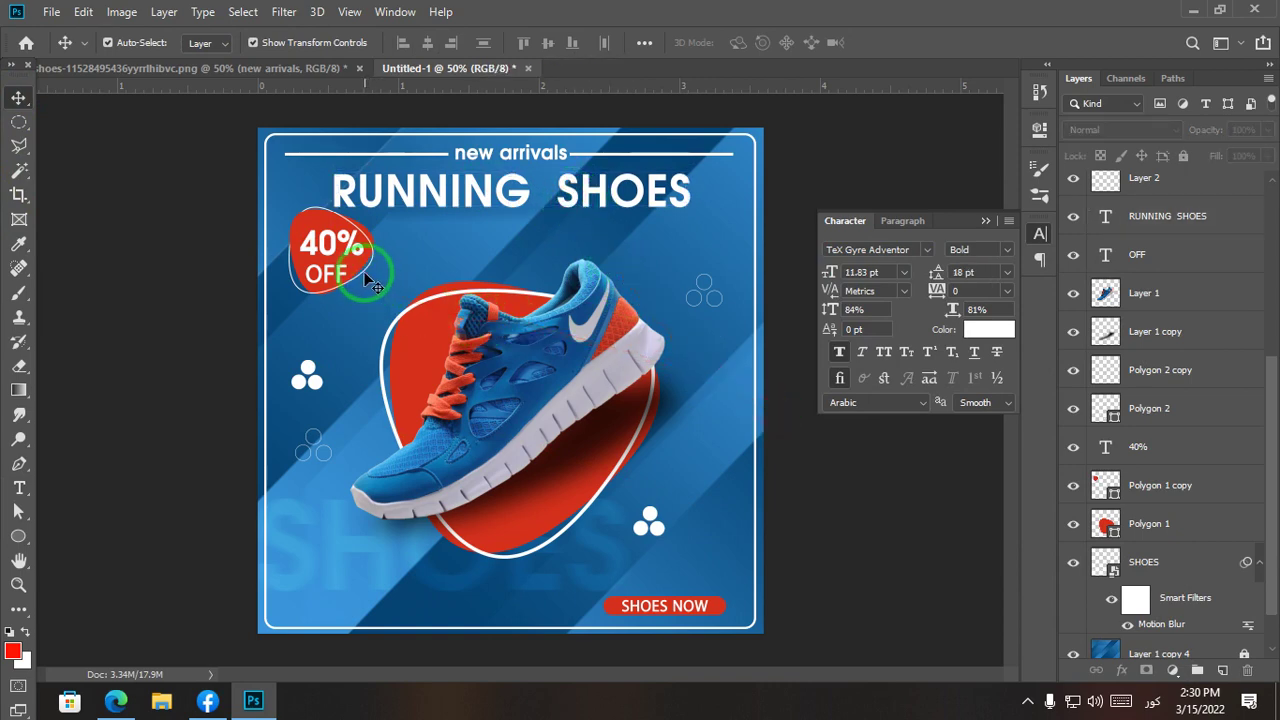
Step: Examine the 40% OFF badge, the title and the shoe area of the artwork at closer zoom
left_click_drag(357, 271, 362, 276)
key("ctrl+plus")
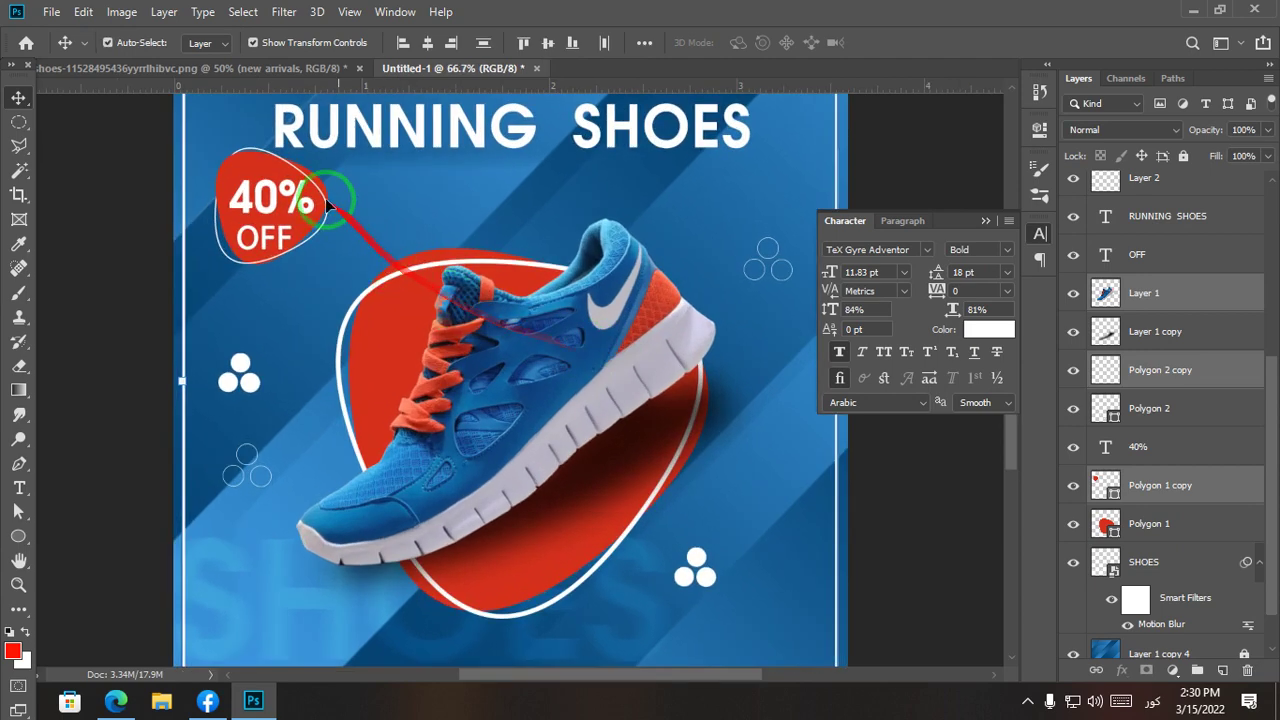
left_click_drag(306, 124, 362, 239)
left_click(383, 338)
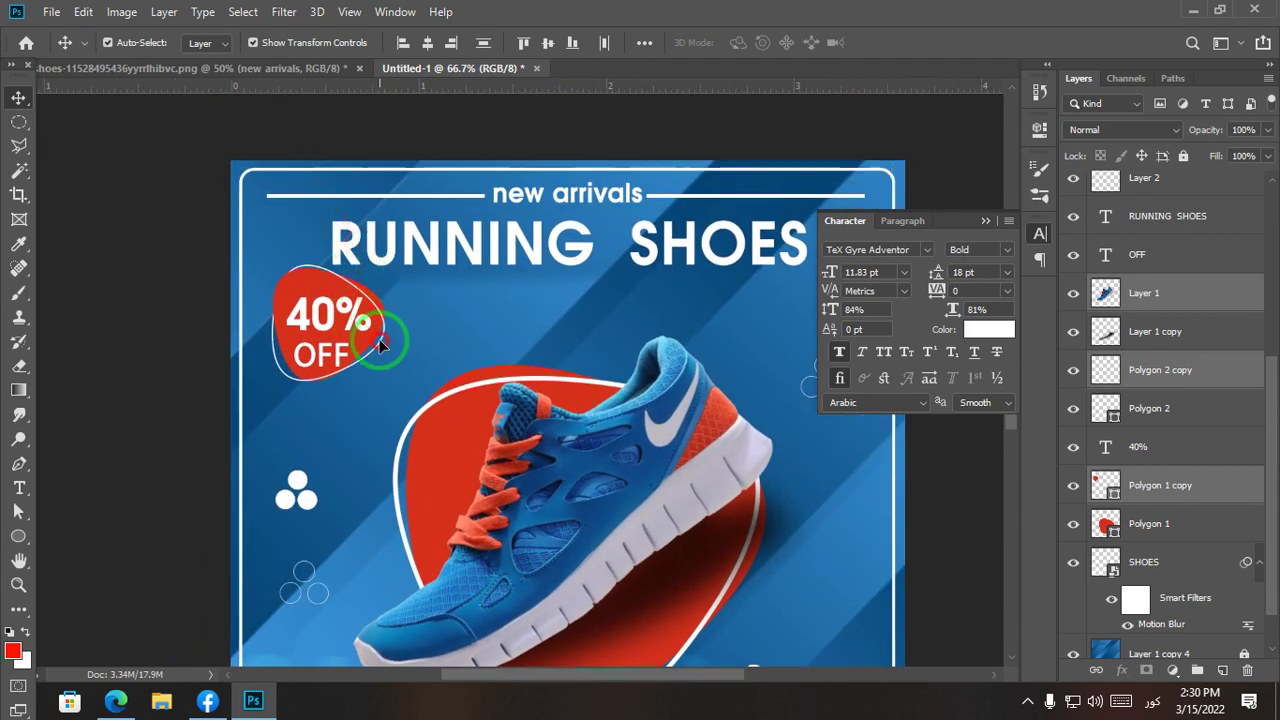
left_click_drag(671, 573, 614, 413)
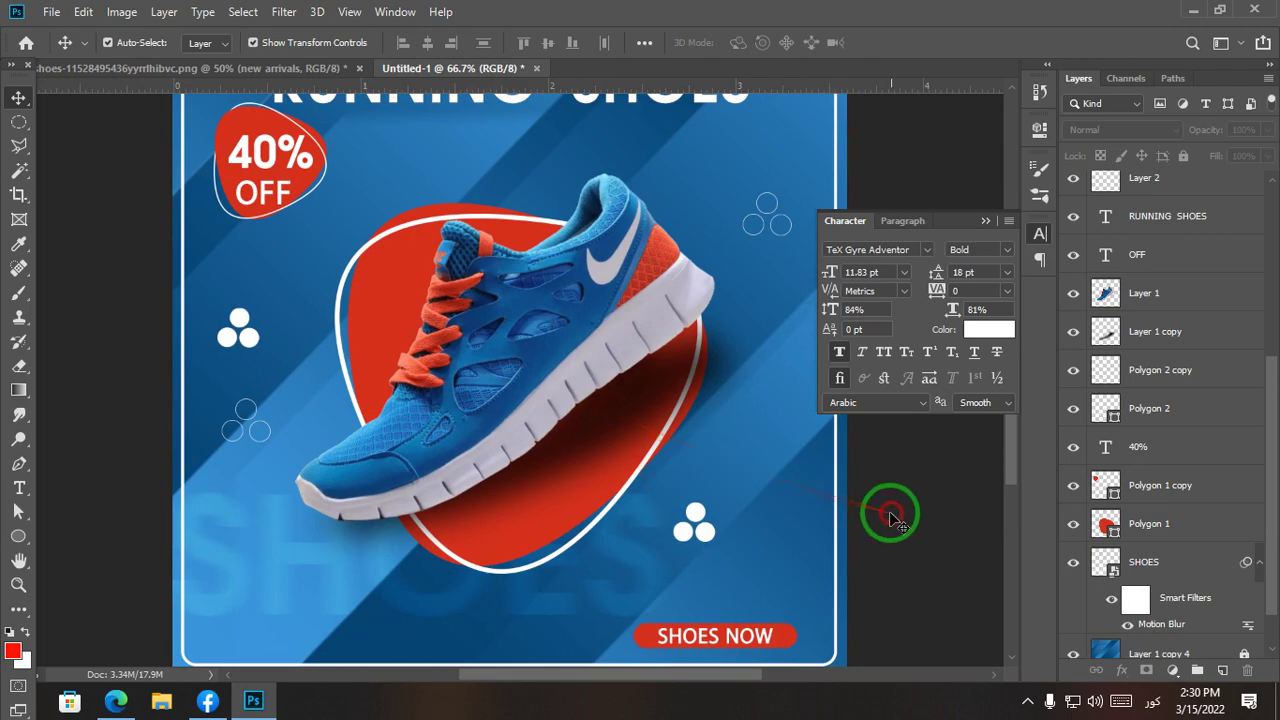
scroll(674, 429, "up", 1)
scroll(602, 438, "down", 2)
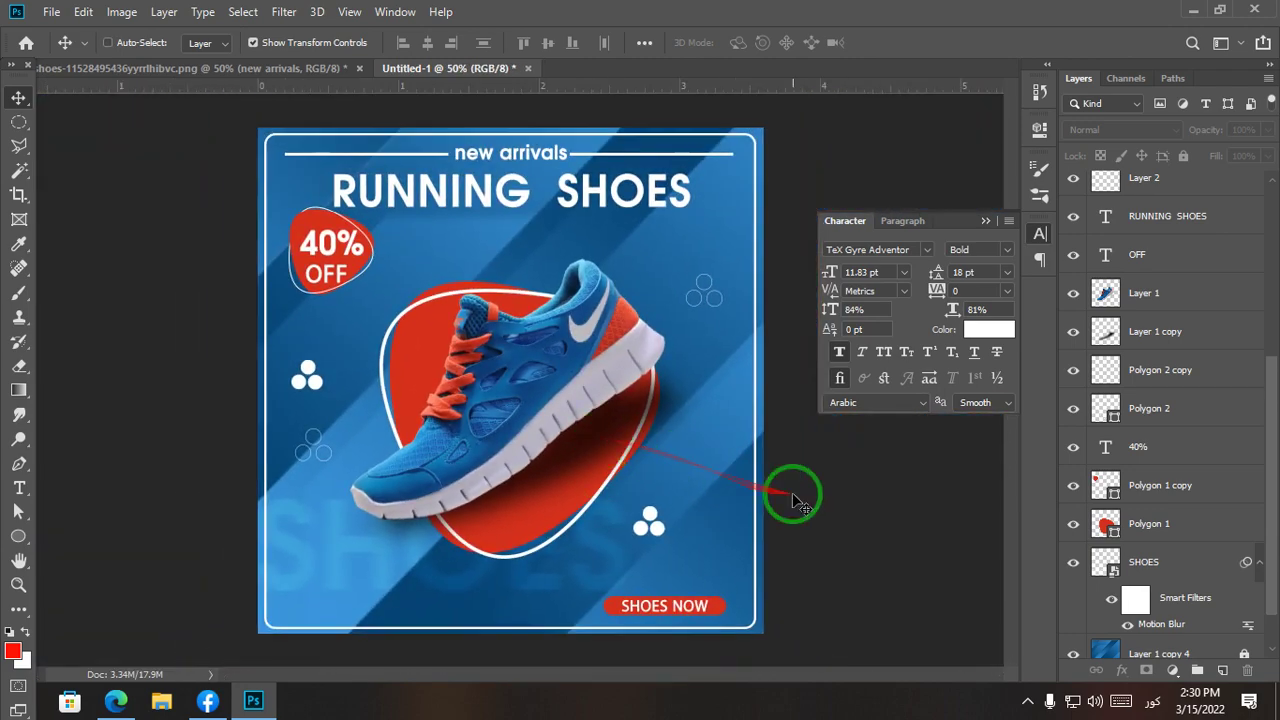
scroll(766, 477, "up", 1)
scroll(766, 477, "down", 2)
Step: Scale the shoe on Layer 1 down proportionally to about 92%, keeping its lower-left corner in place, and deselect it
left_click(590, 342, "ctrl")
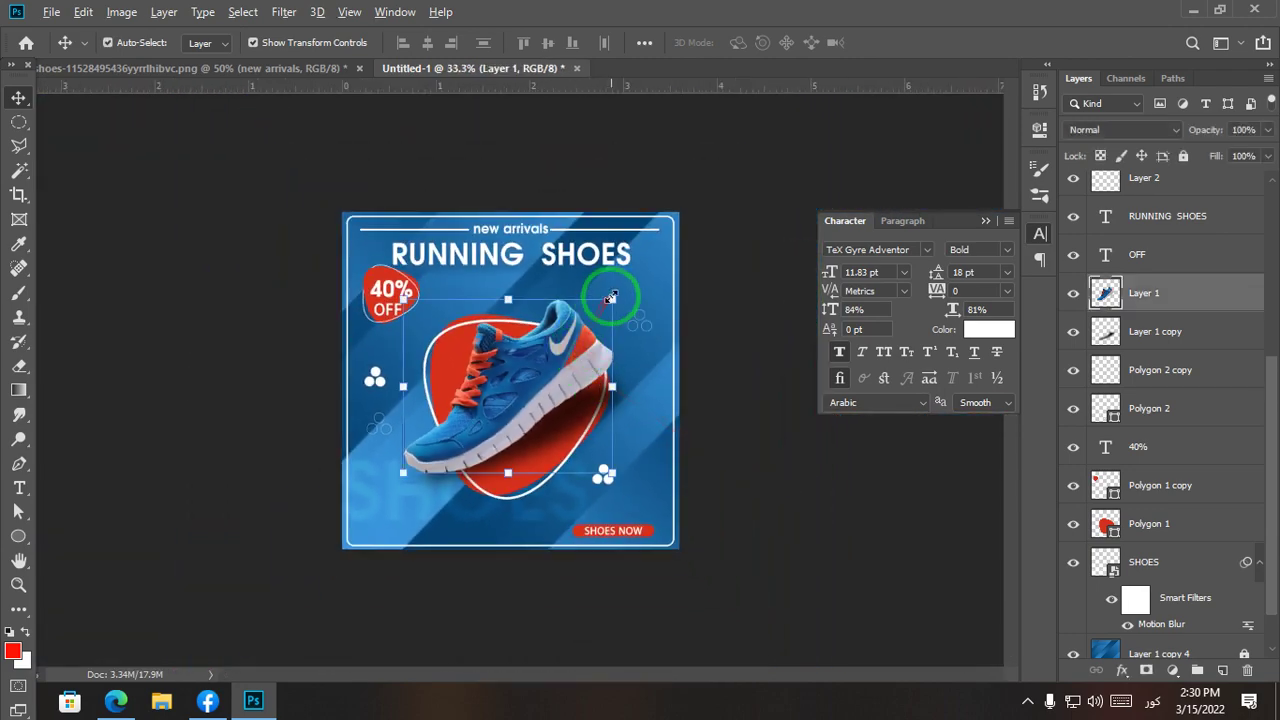
left_click_drag(611, 297, 594, 311)
double_click(534, 386)
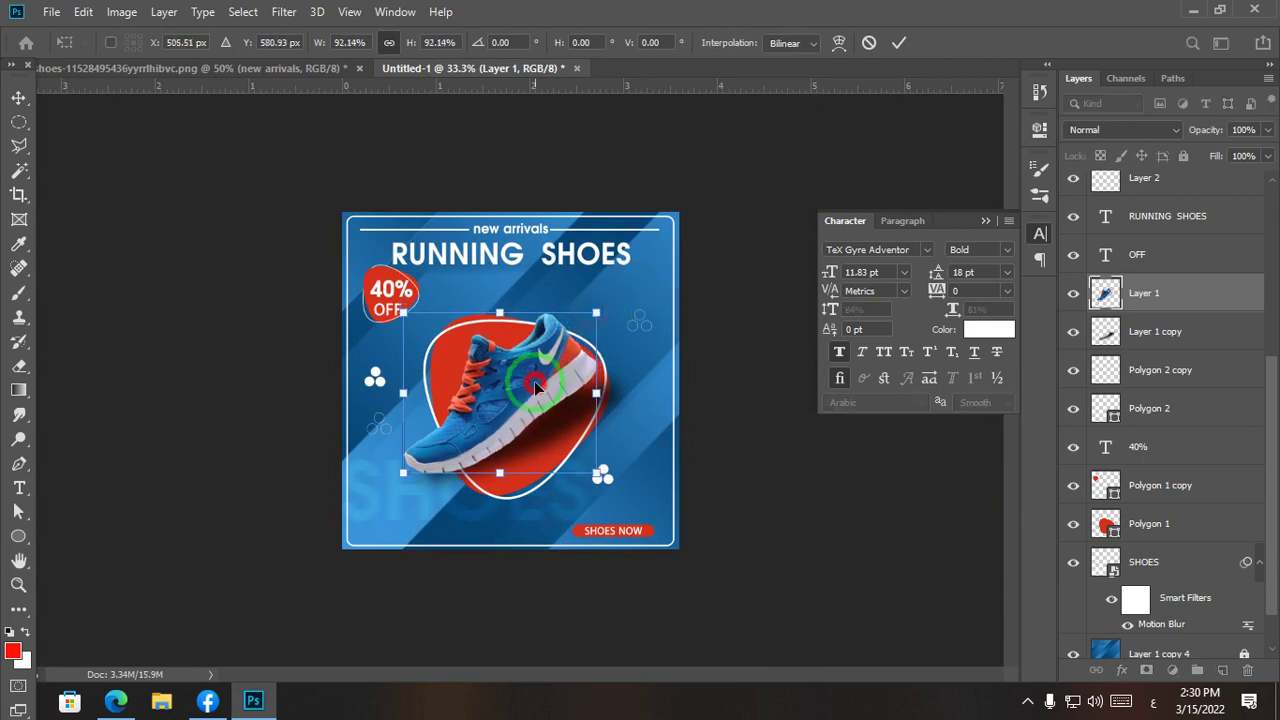
left_click(828, 495)
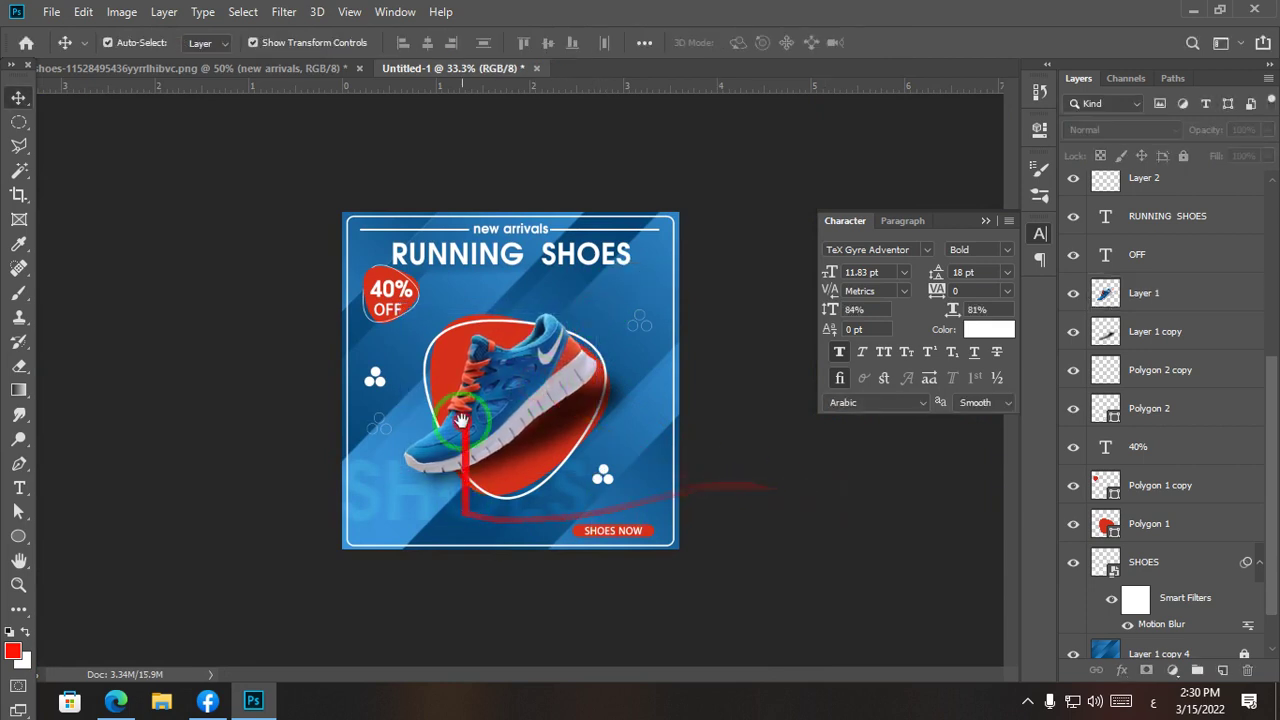
Step: Try a different shade of red as the fill of Polygon 1 behind the shoe
left_click(548, 466)
left_click(532, 470)
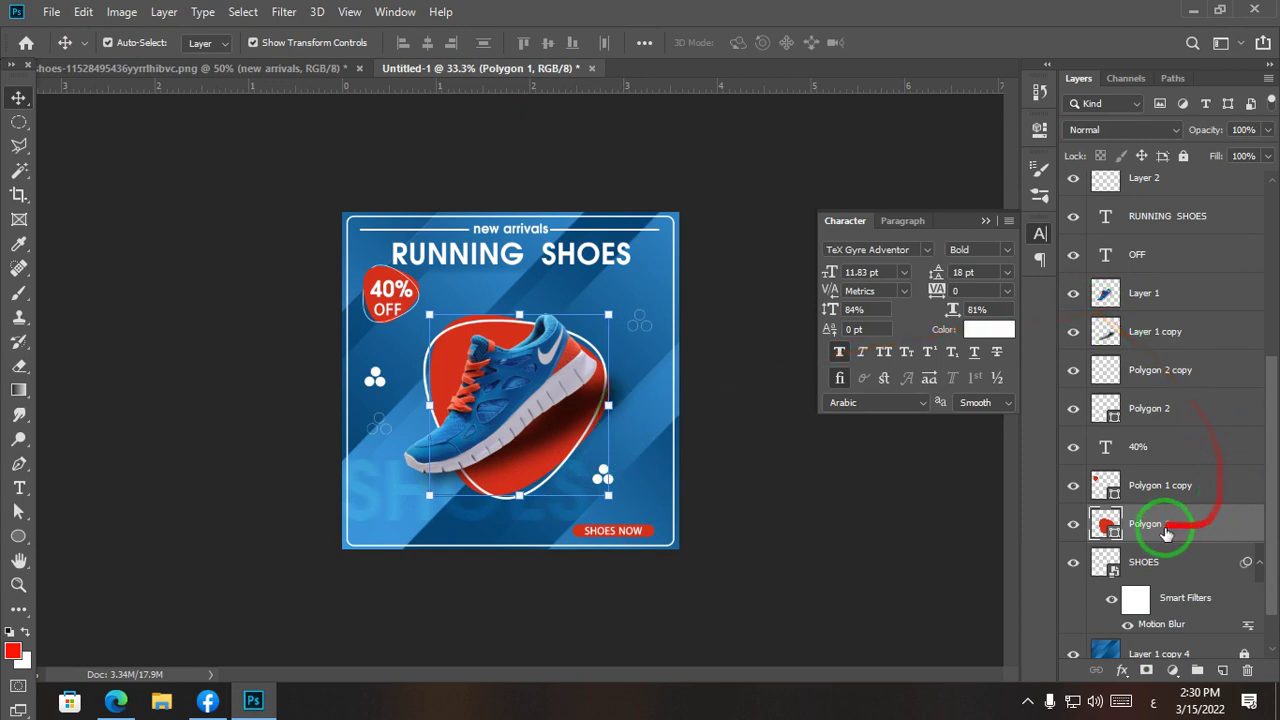
double_click(1110, 527)
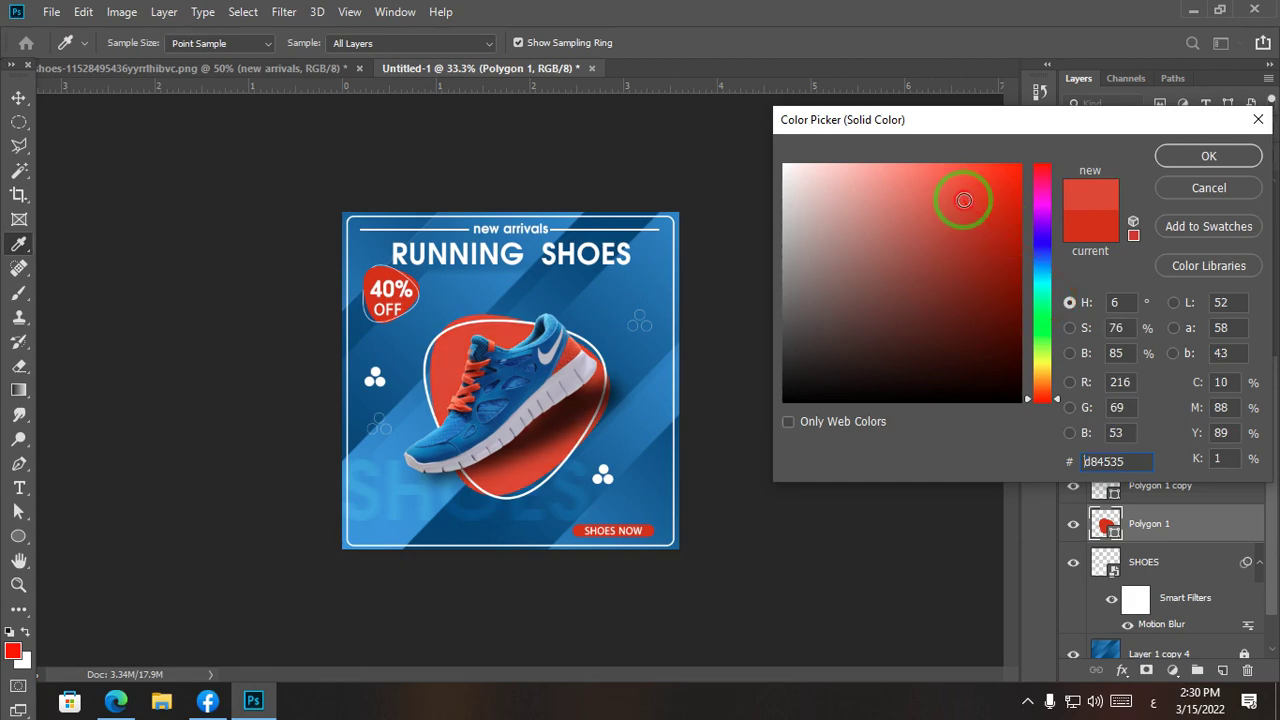
left_click(990, 196)
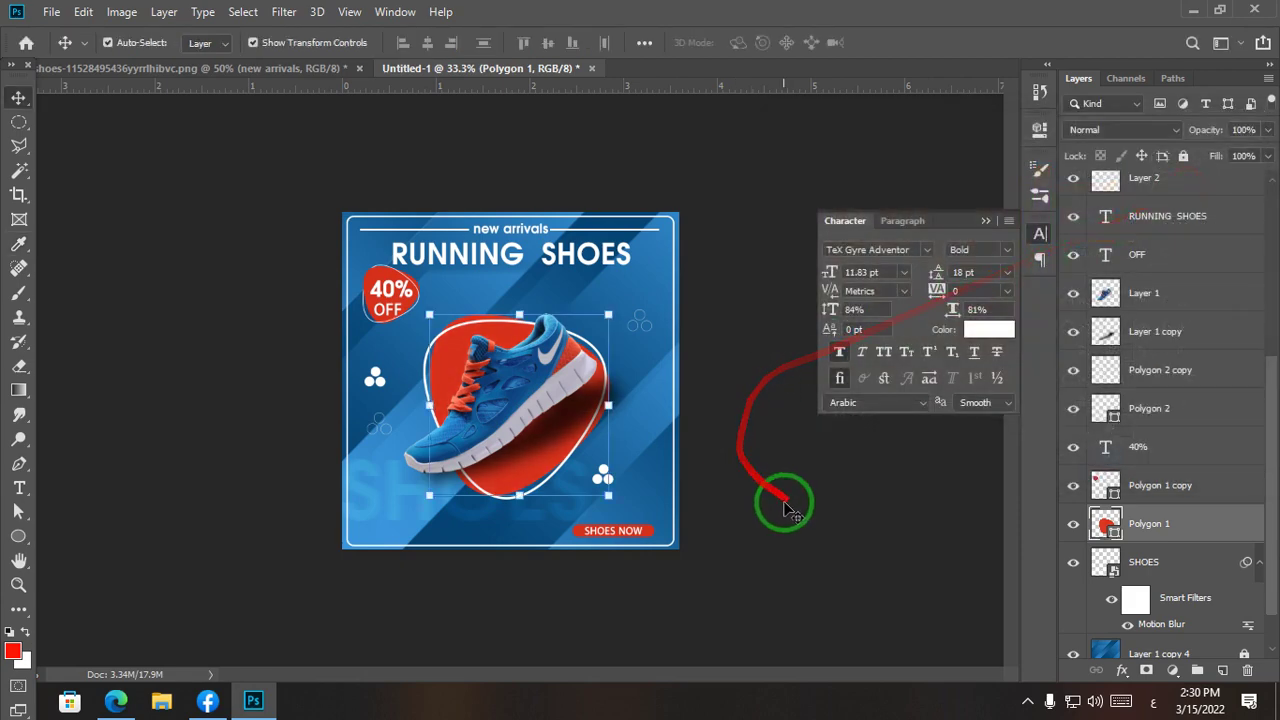
left_click(591, 580)
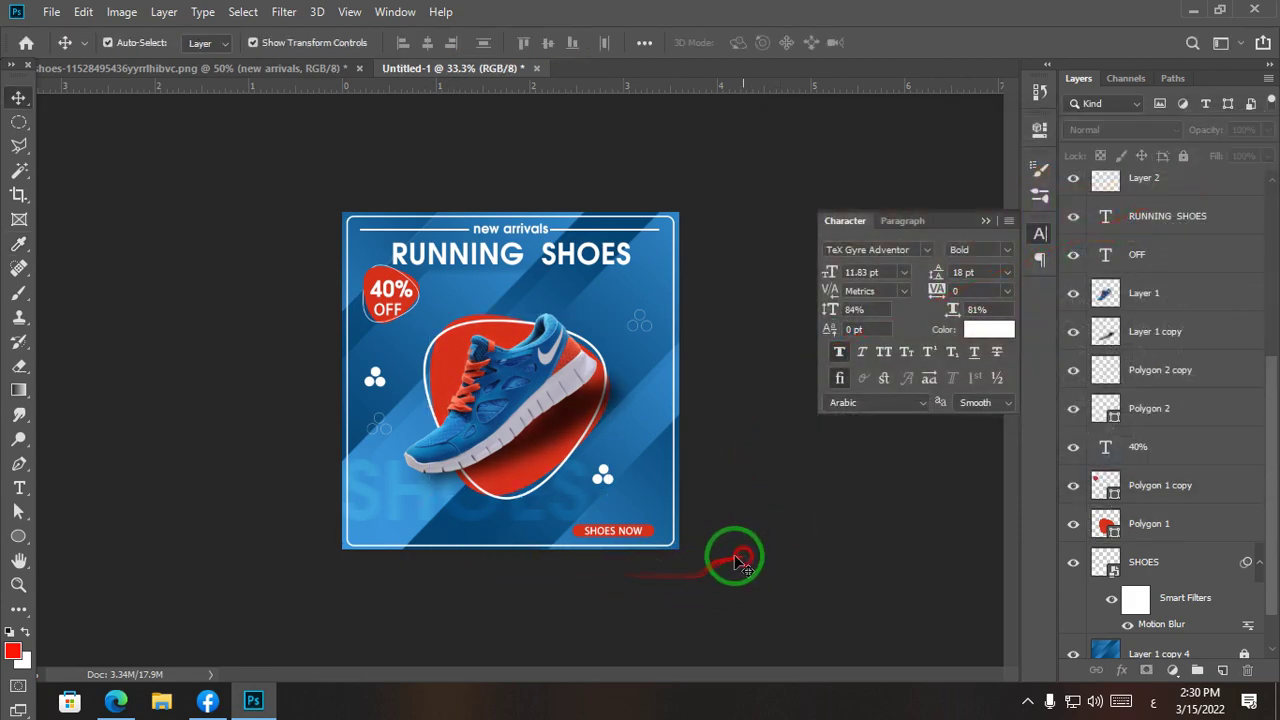
key("ctrl+minus")
key("ctrl+plus")
key("ctrl+plus")
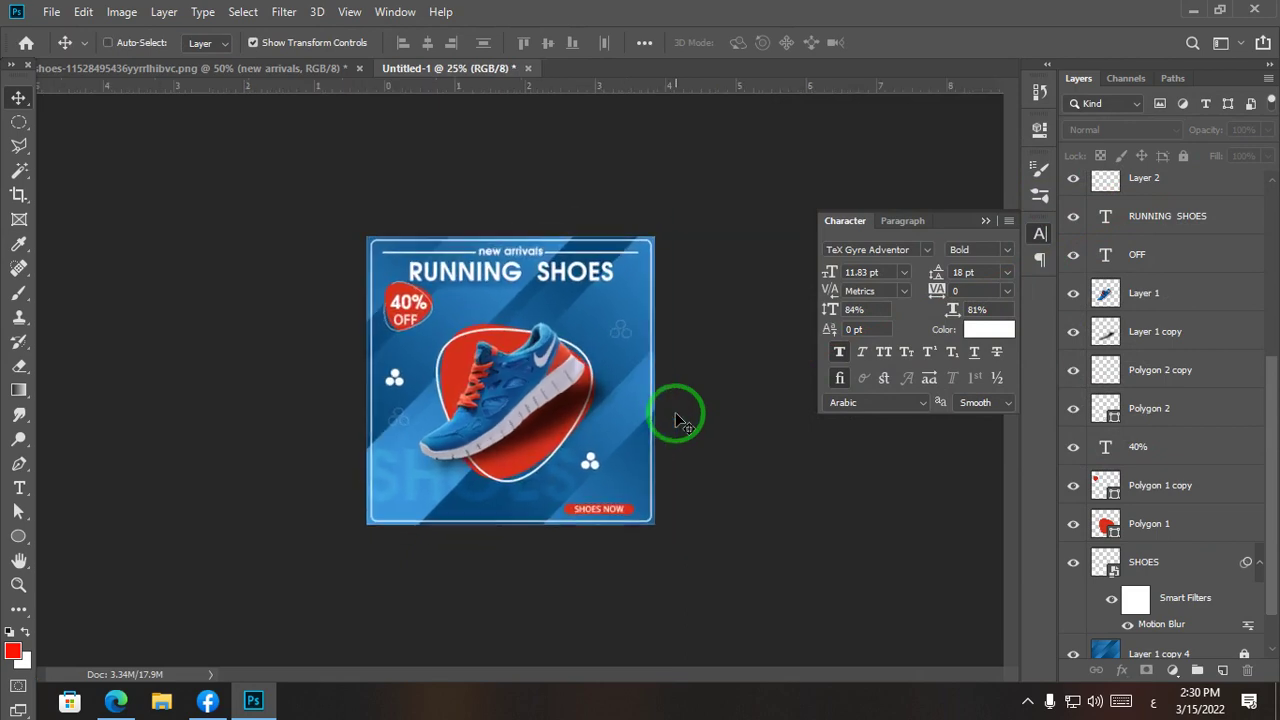
key("ctrl+minus")
scroll(757, 425, "up", 1)
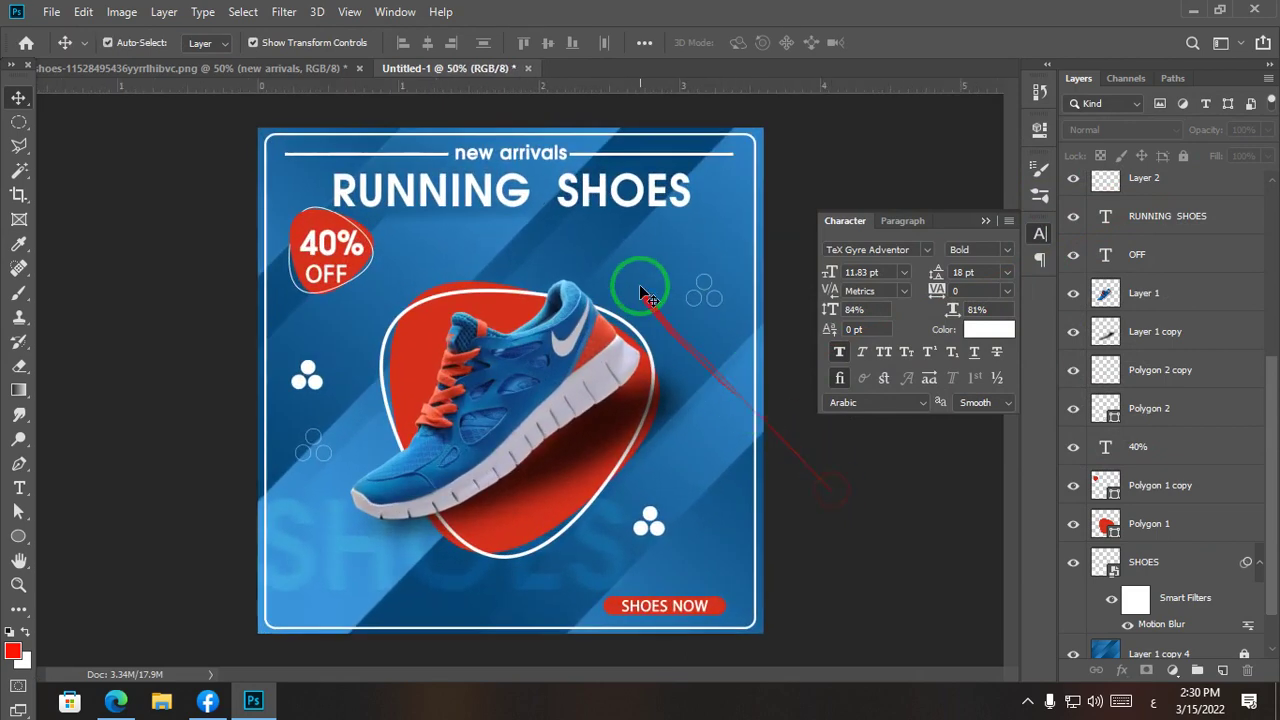
Step: Unlock the striped background Layer 1 copy 4 and darken it with Hue/Saturation at a Lightness of about -35
scroll(1150, 600, "down", 1)
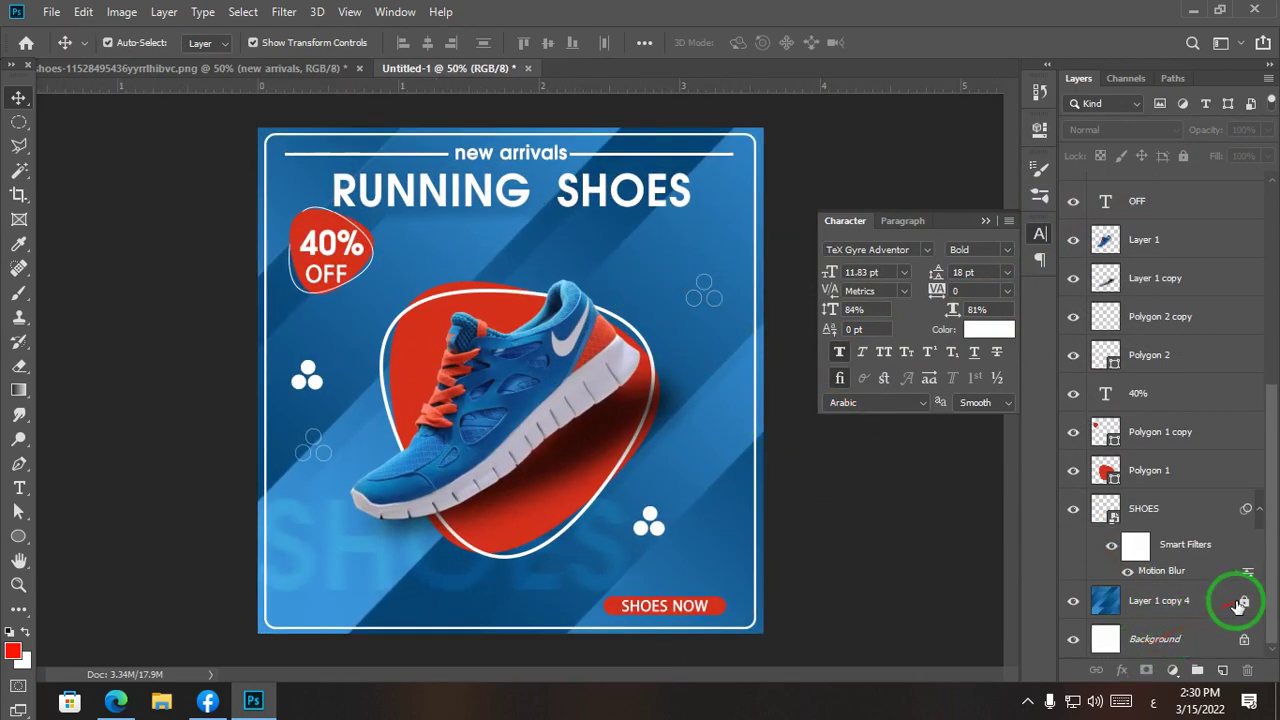
left_click(1175, 612)
key("ctrl+u")
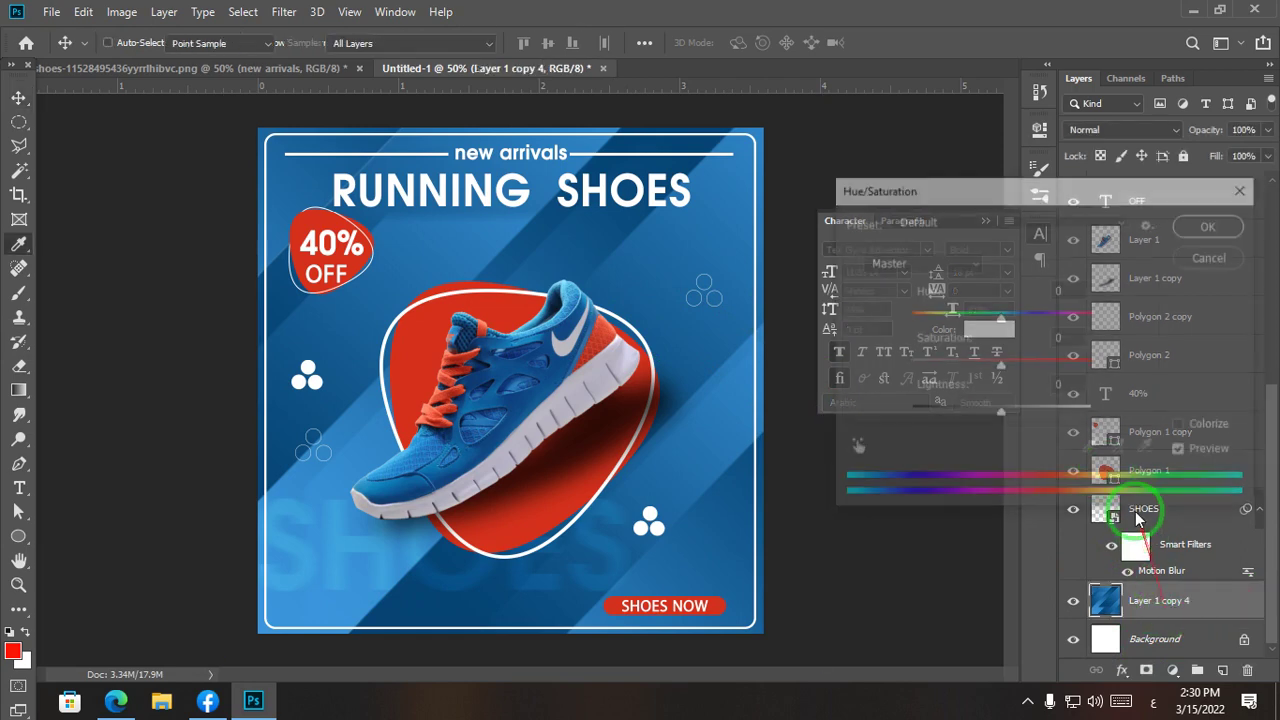
left_click_drag(997, 412, 966, 416)
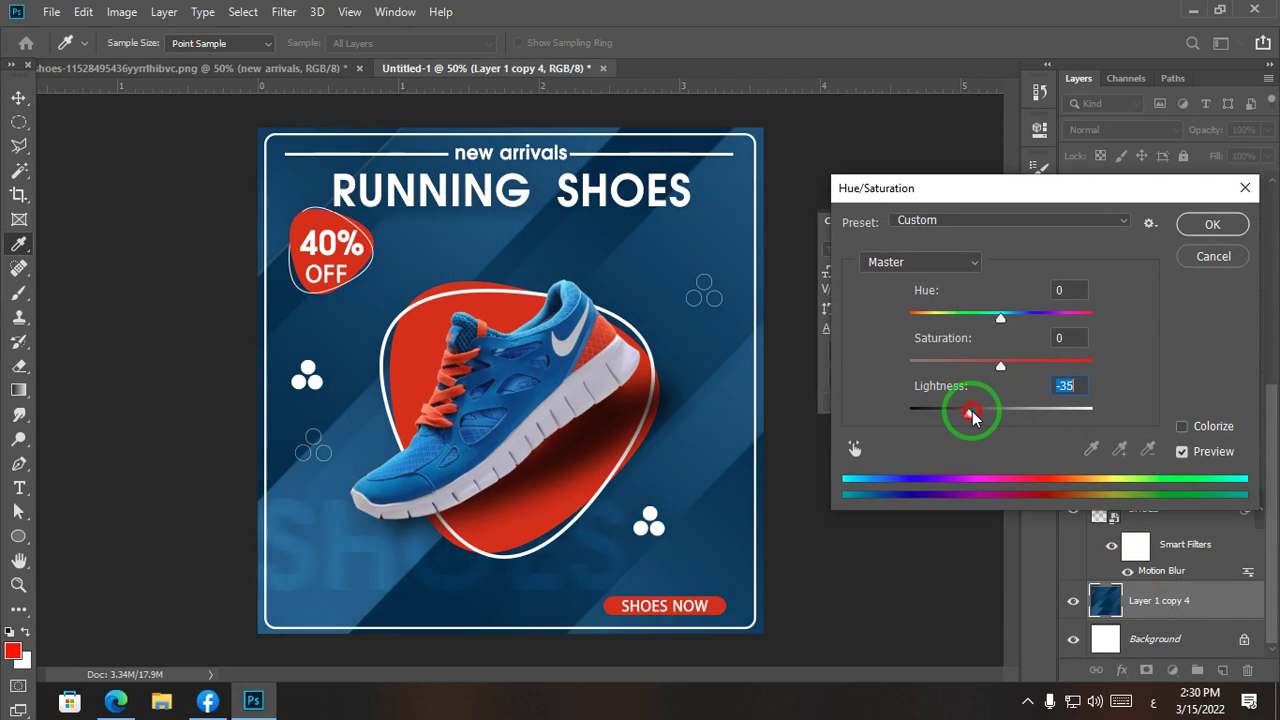
key("Return")
key("v")
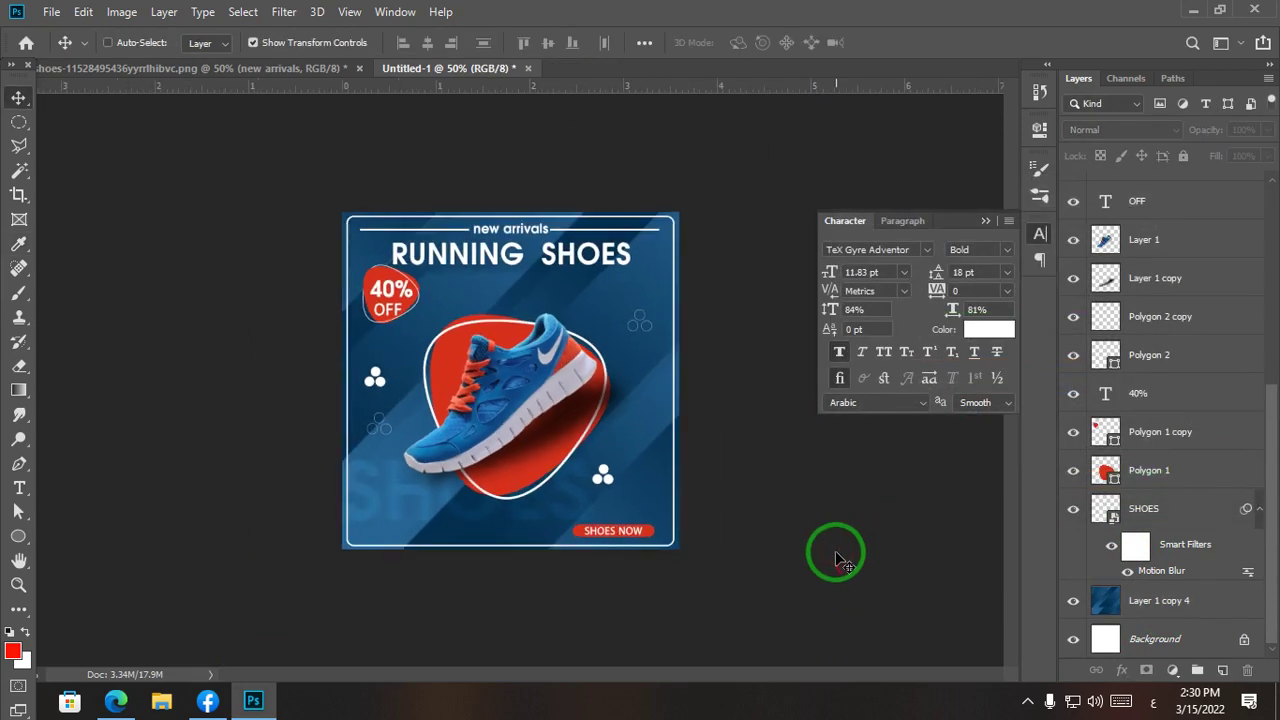
Step: Scale the 40% text in the badge down proportionally to about 92% and deselect it
left_click(986, 221)
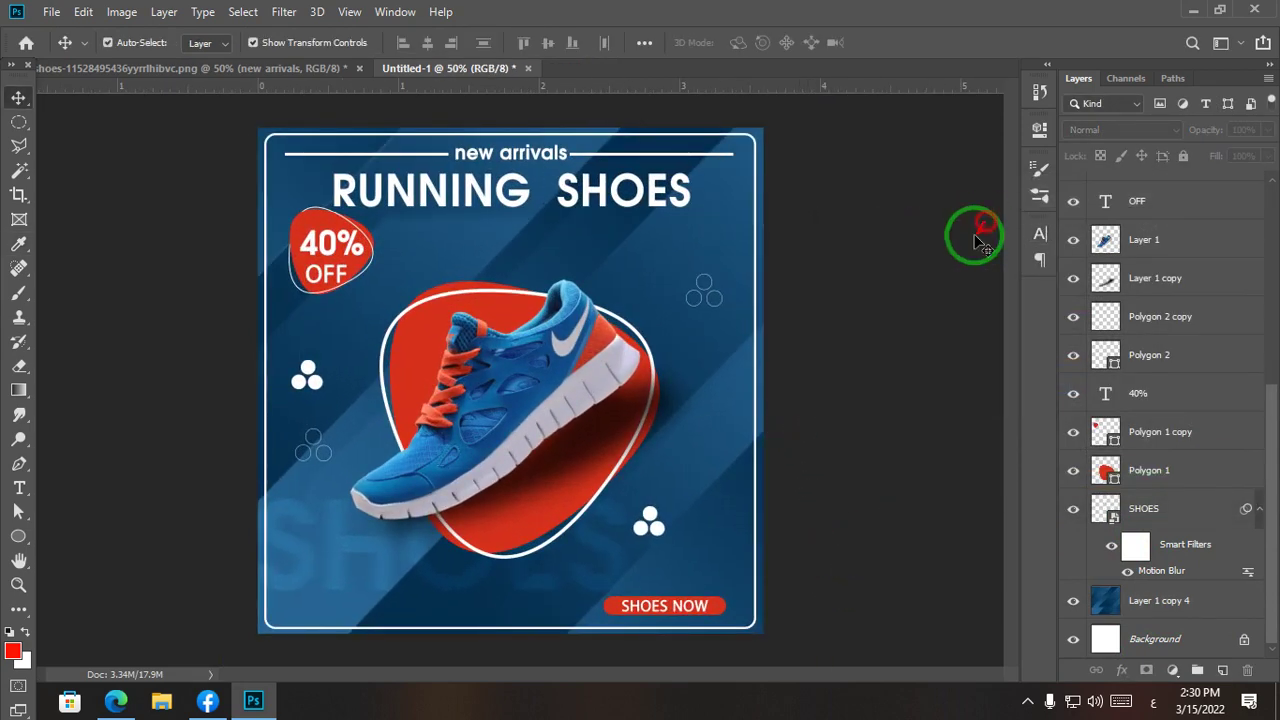
scroll(855, 295, "up", 3)
scroll(851, 300, "down", 3)
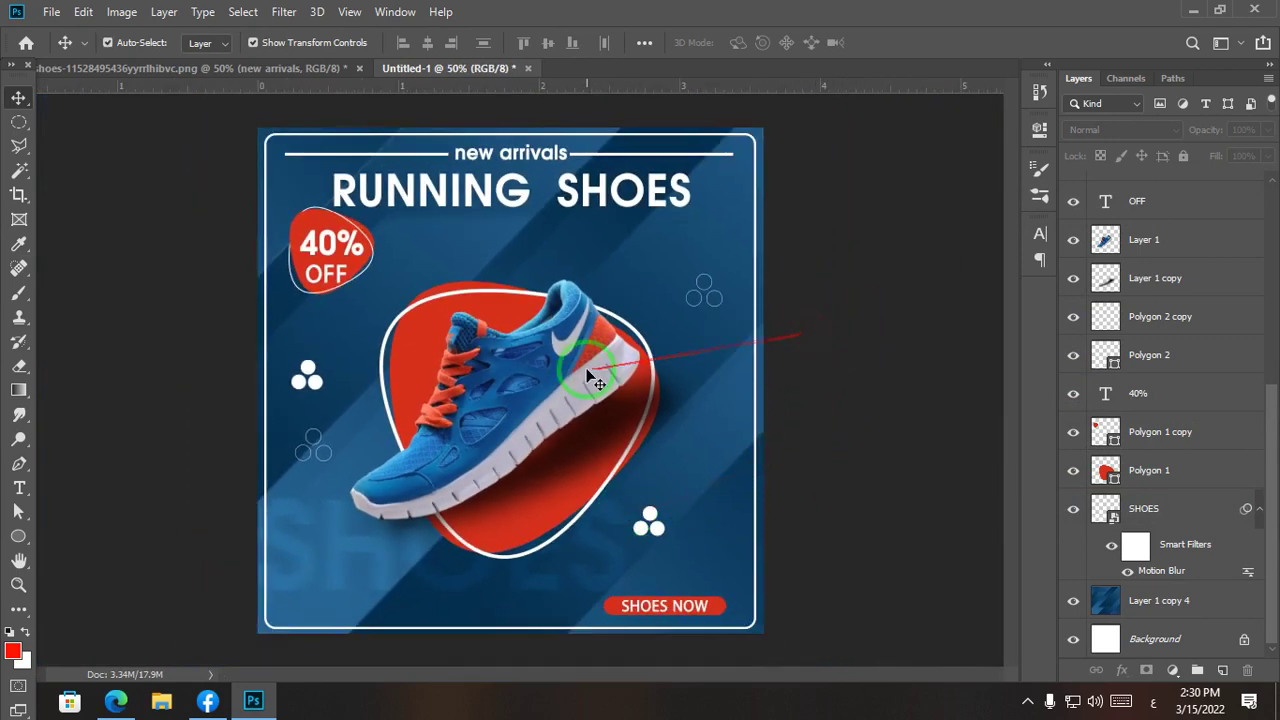
left_click(352, 244)
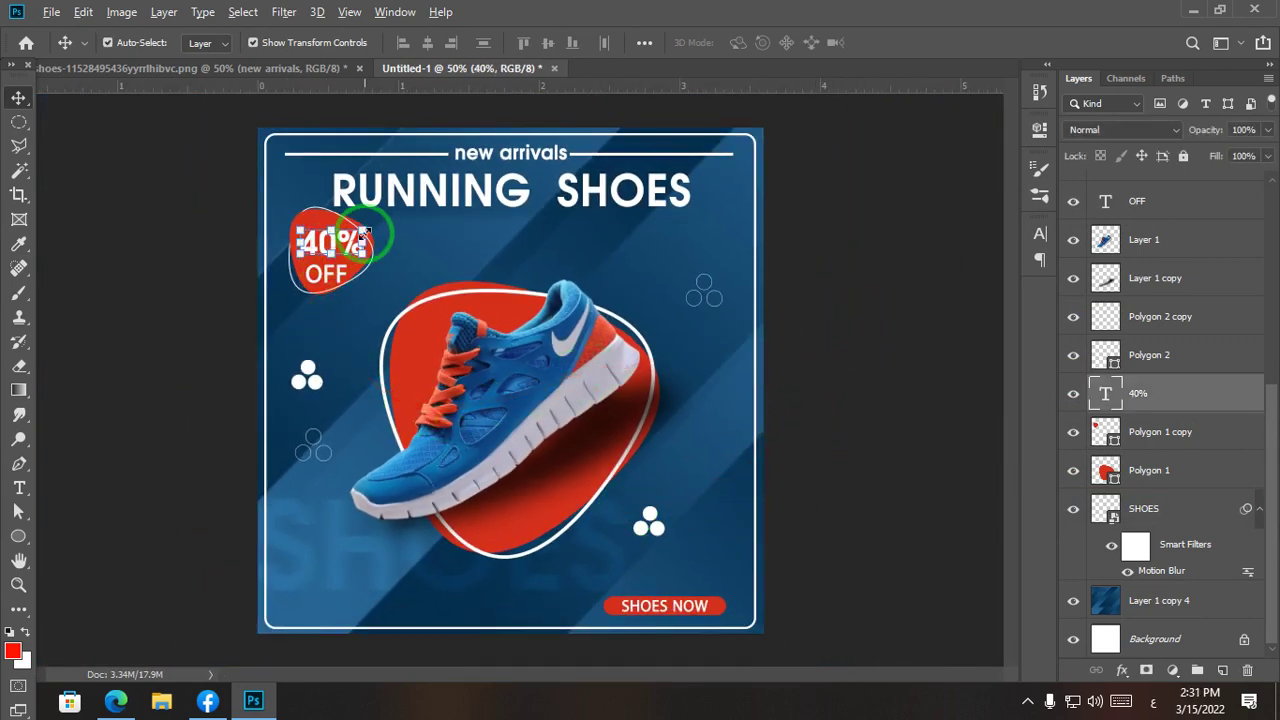
left_click_drag(365, 233, 357, 239)
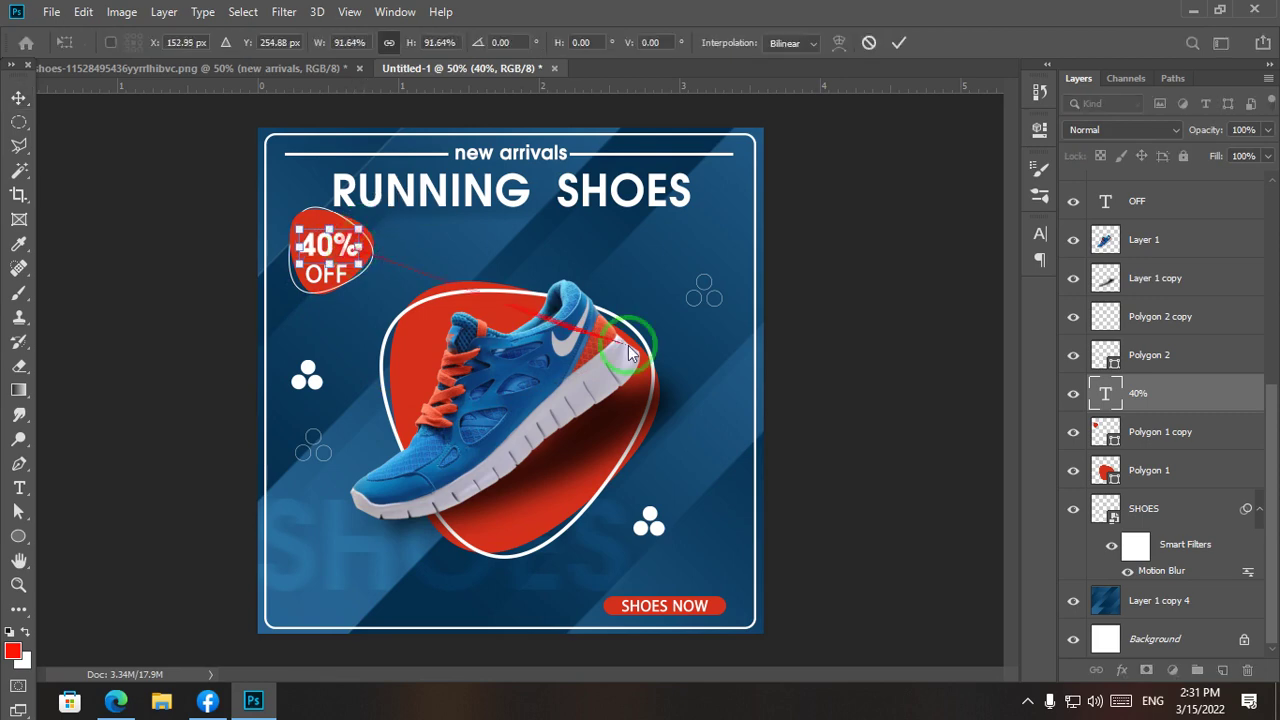
left_click(767, 364)
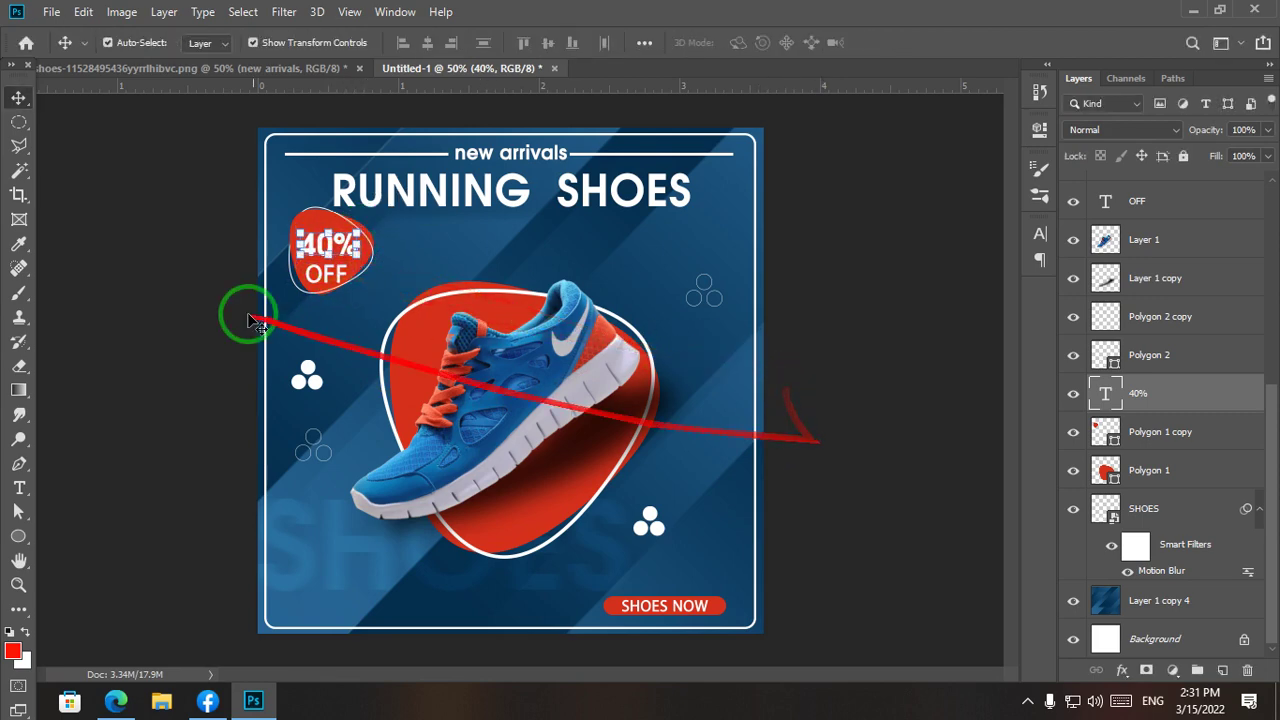
double_click(310, 242)
left_click(711, 337)
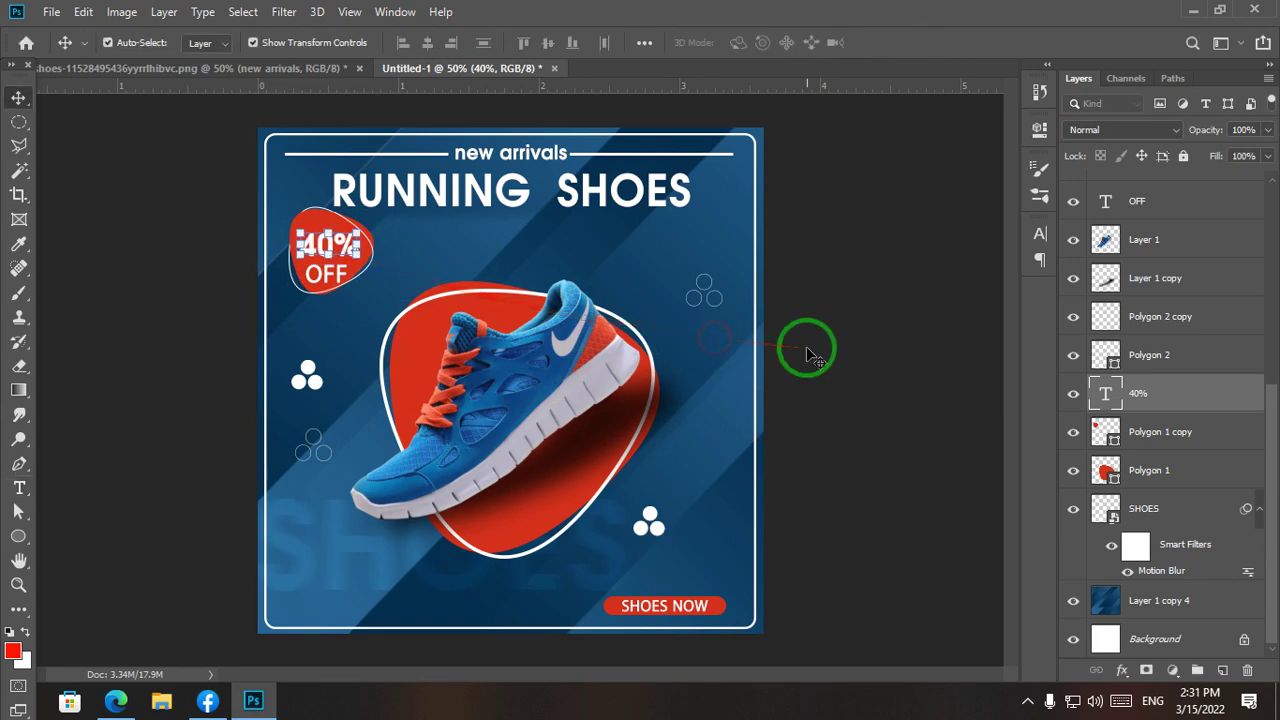
left_click(133, 258)
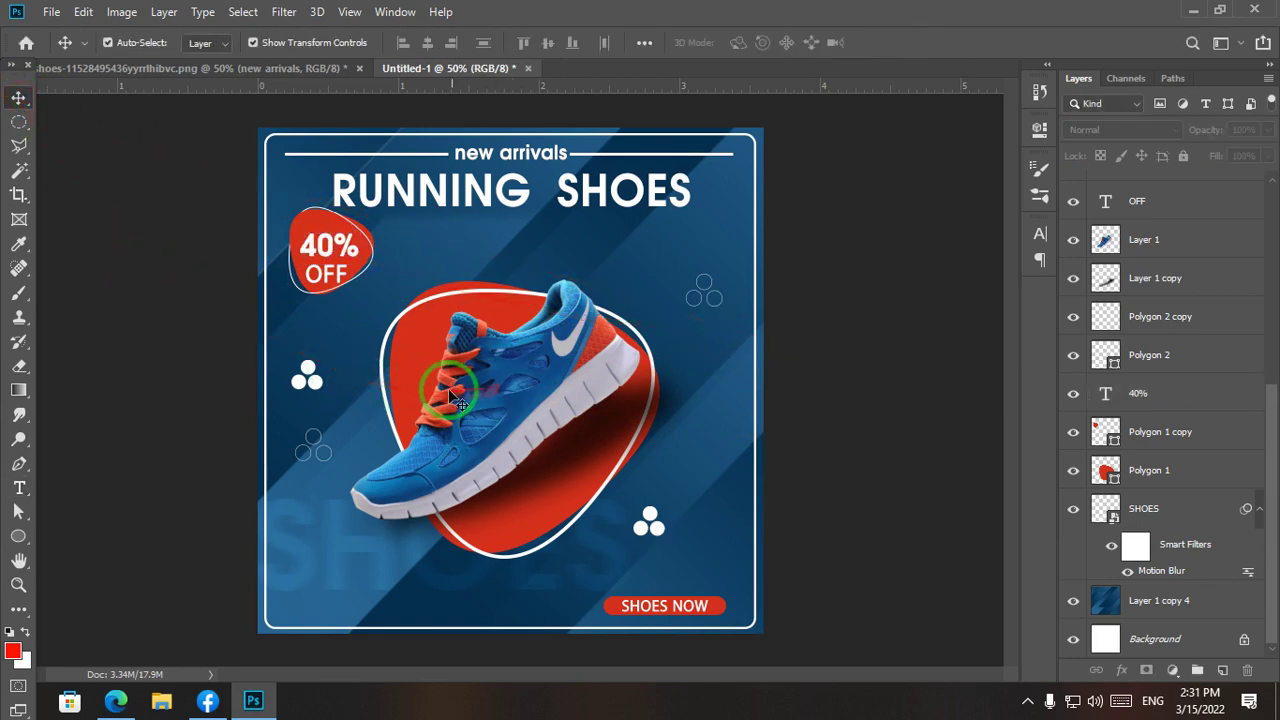
Step: Add a drop shadow to the badge shape Polygon 1 copy with 29% opacity and a size of 5 px
left_click(309, 238)
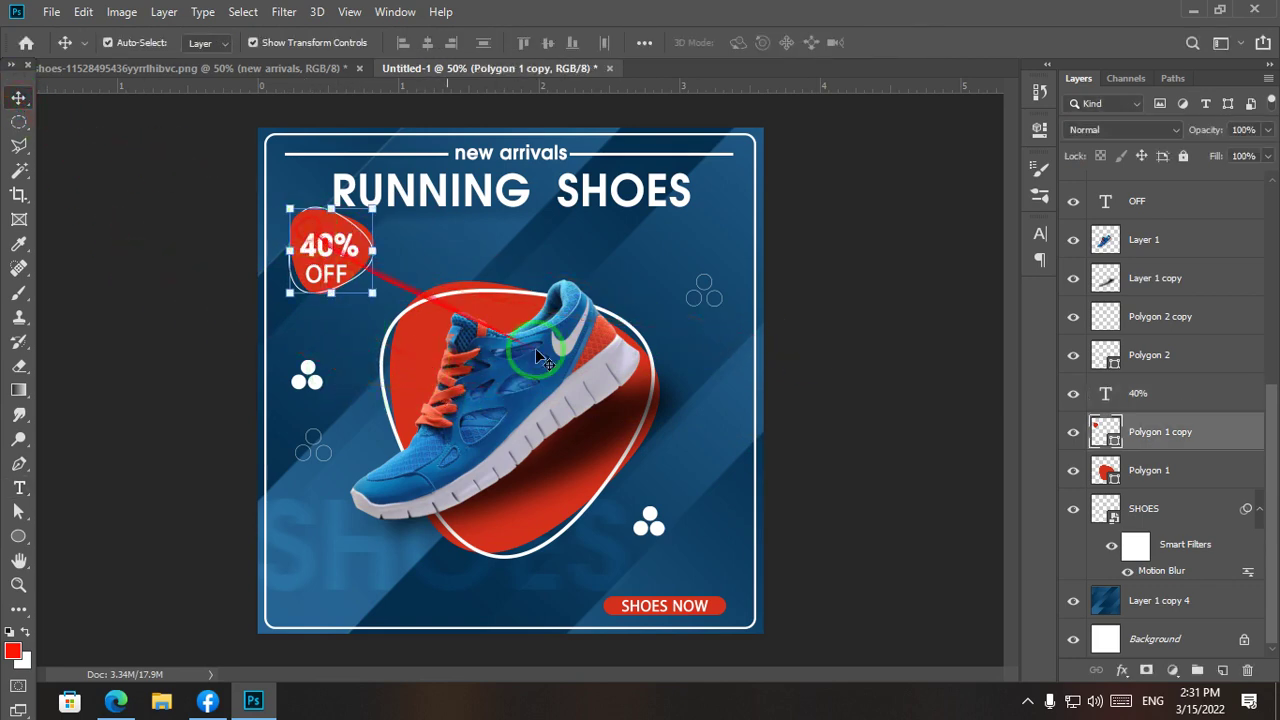
left_click(1121, 670)
left_click(1141, 660)
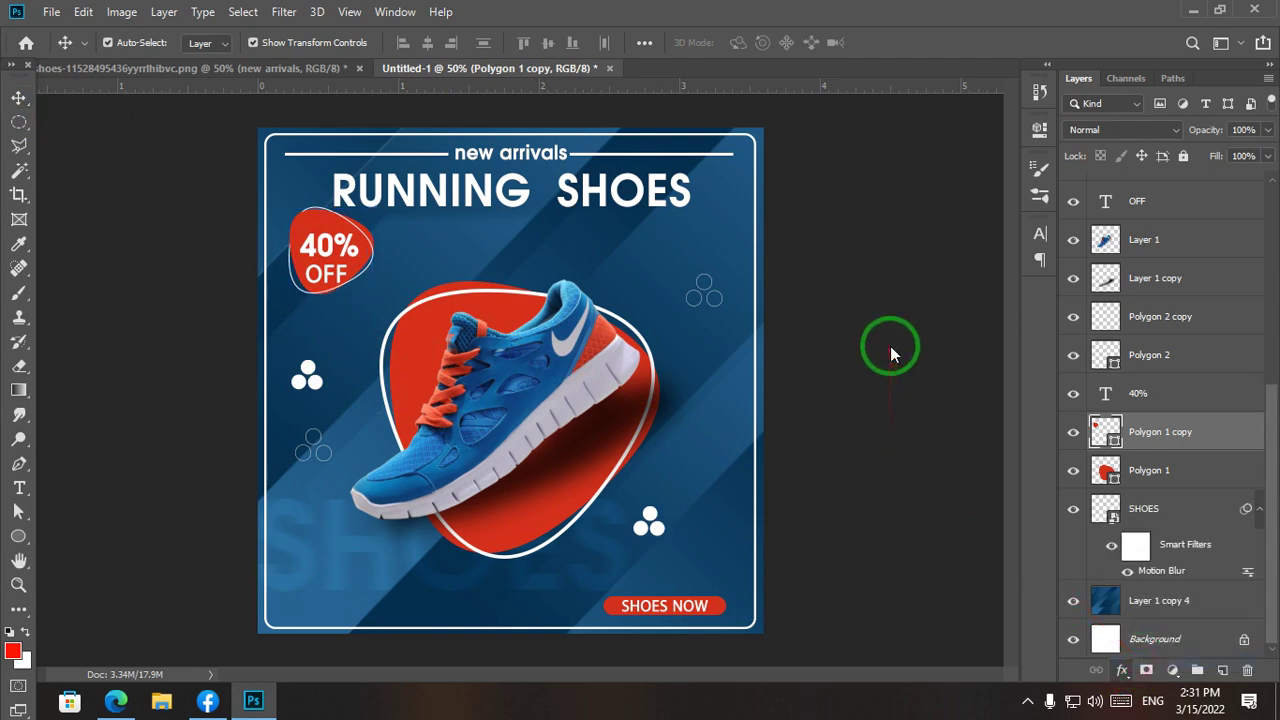
left_click_drag(684, 256, 907, 256)
left_click_drag(1133, 337, 1098, 345)
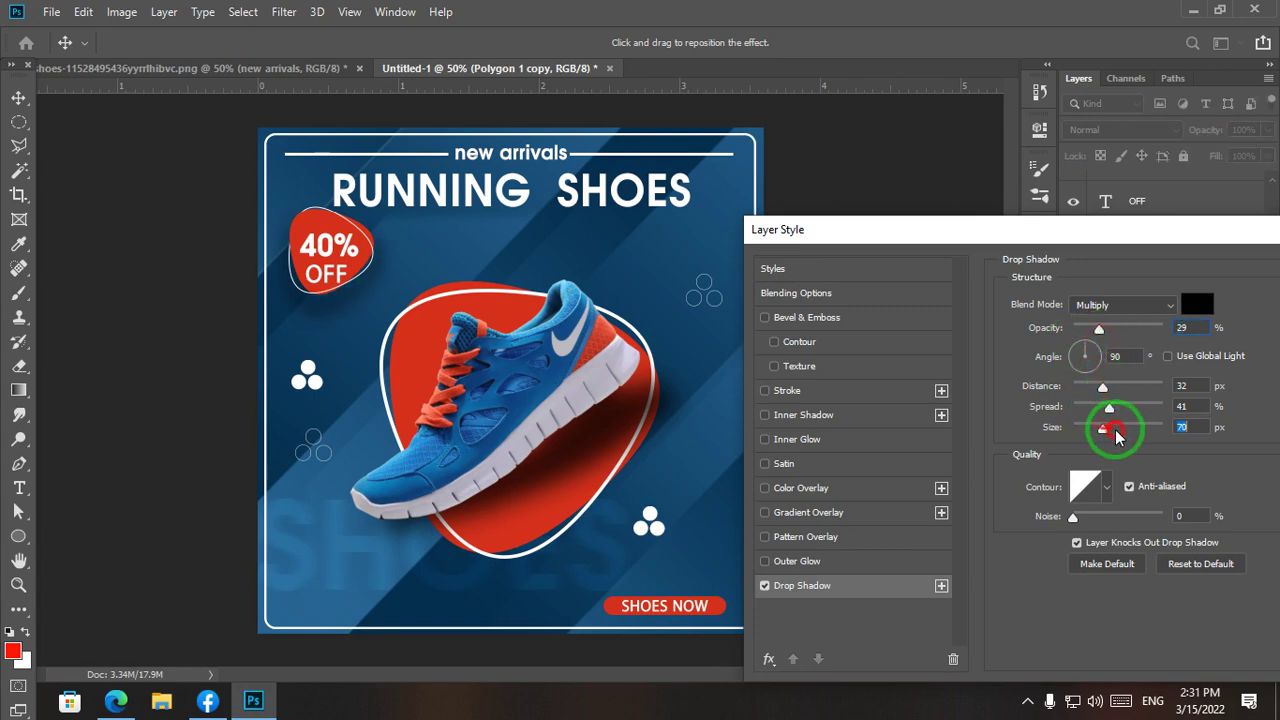
left_click_drag(1093, 428, 1081, 448)
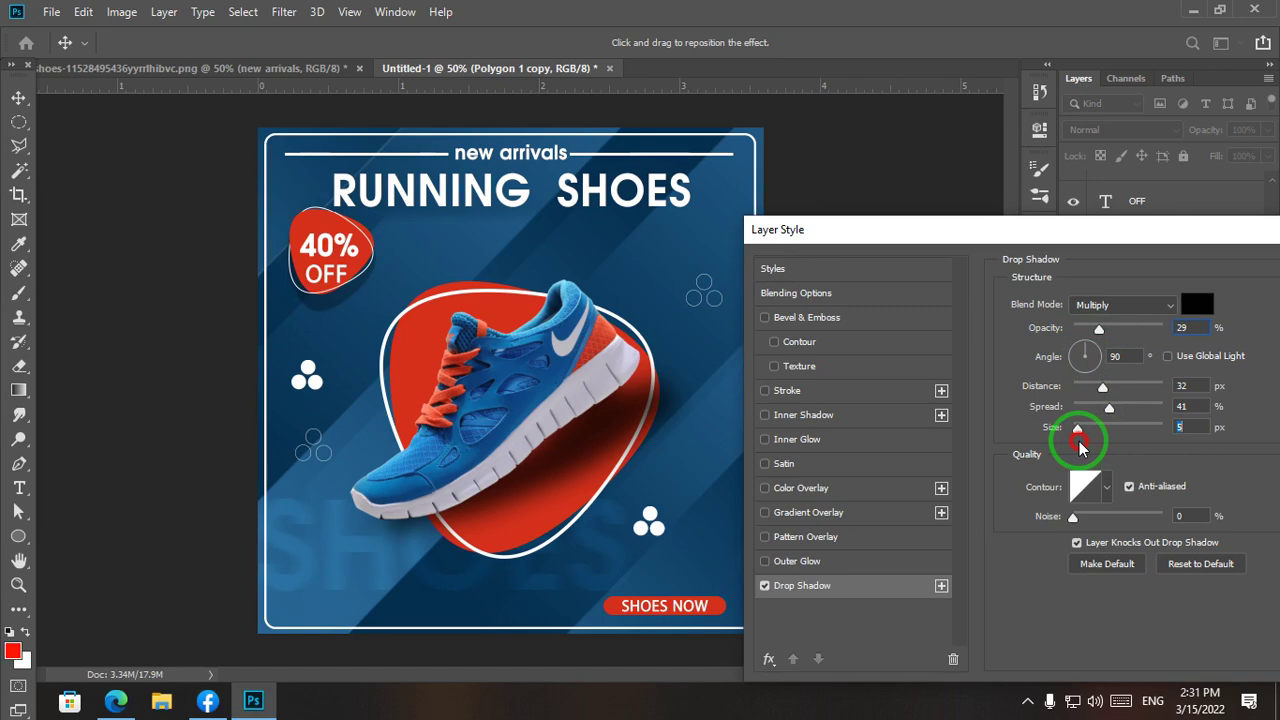
key("Return")
left_click(897, 485)
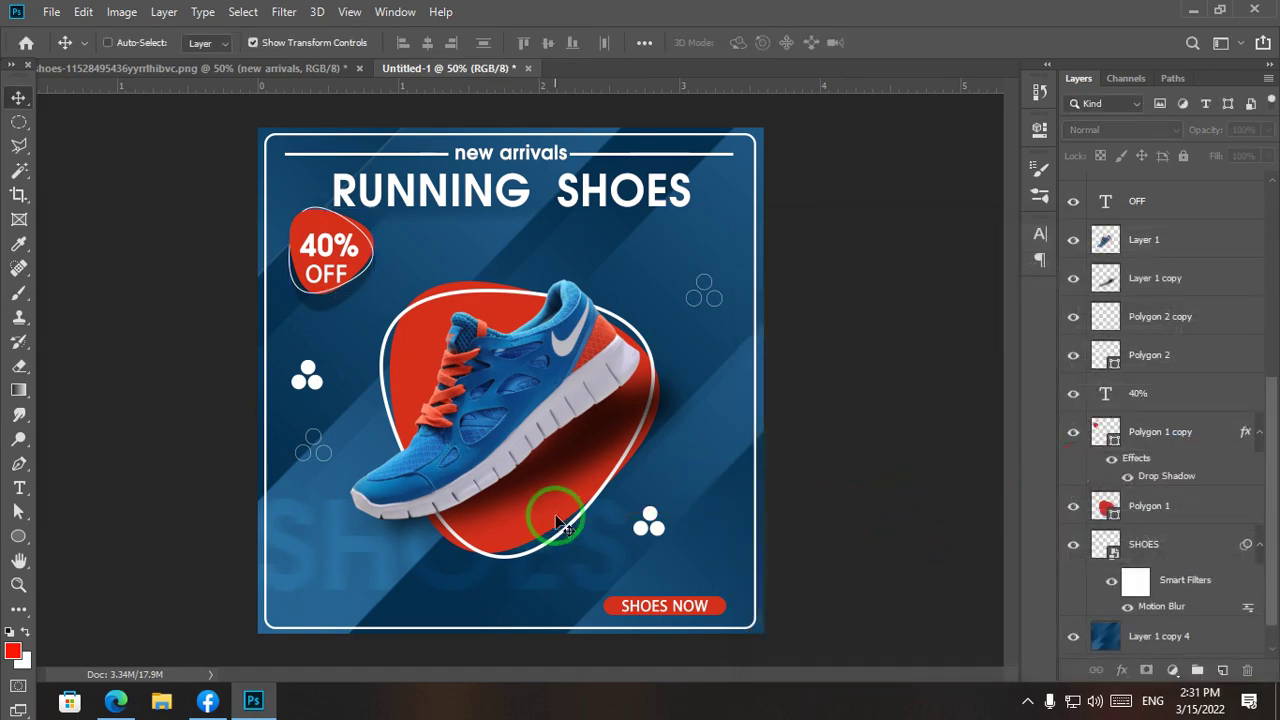
Step: Examine the whole advertisement and the red shape behind the shoe at several zoom levels
key("ctrl+minus")
key("ctrl+plus")
key("ctrl+plus")
key("ctrl+minus")
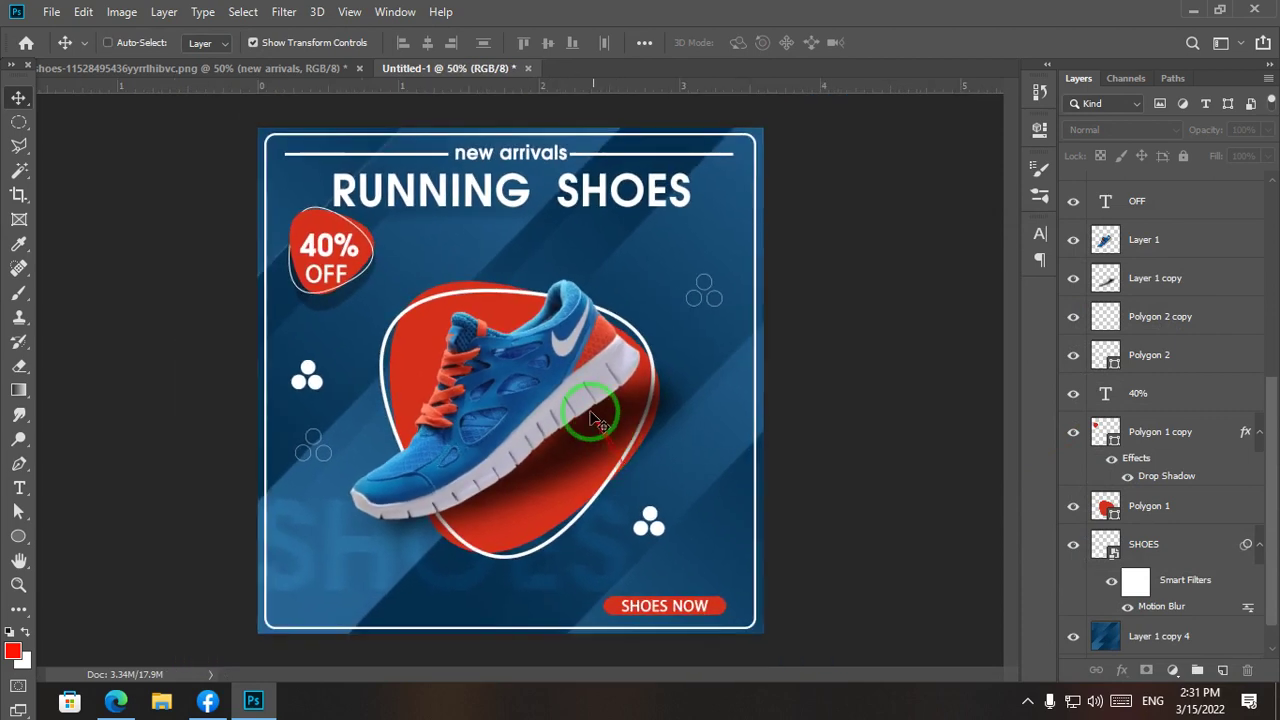
left_click(419, 343)
key("ctrl+minus")
key("ctrl+minus")
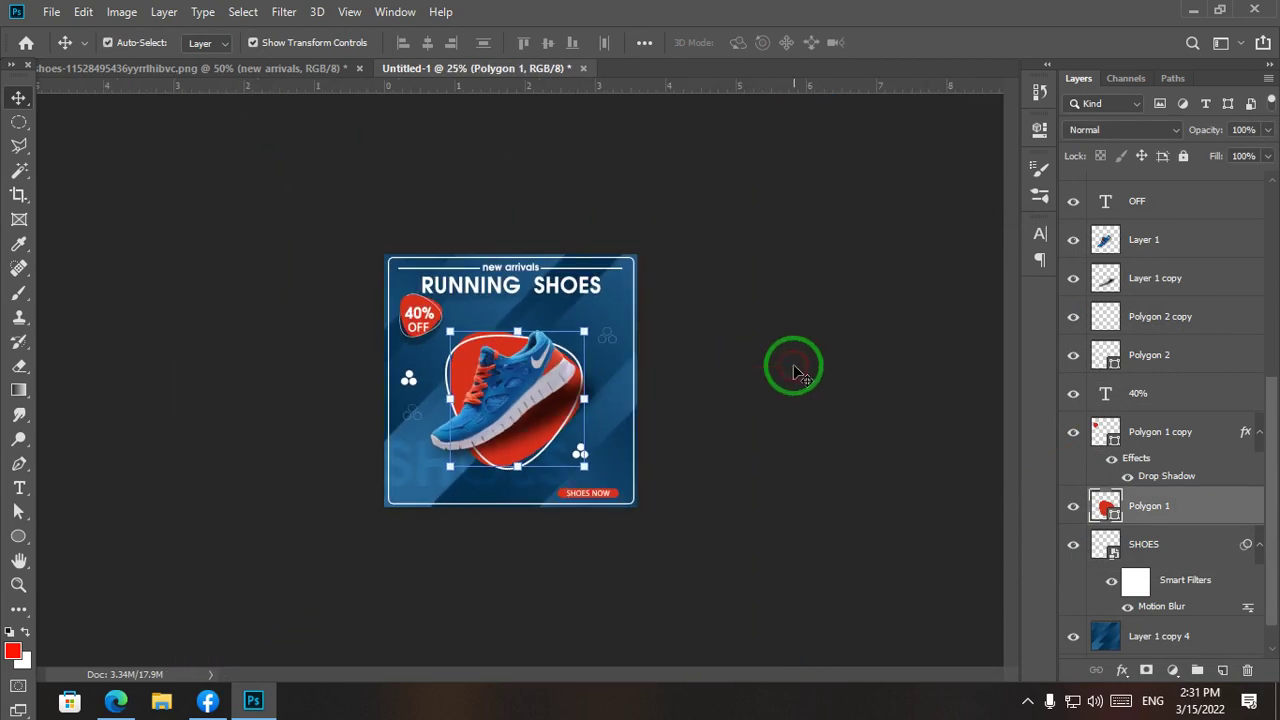
key("ctrl+plus")
key("ctrl+plus")
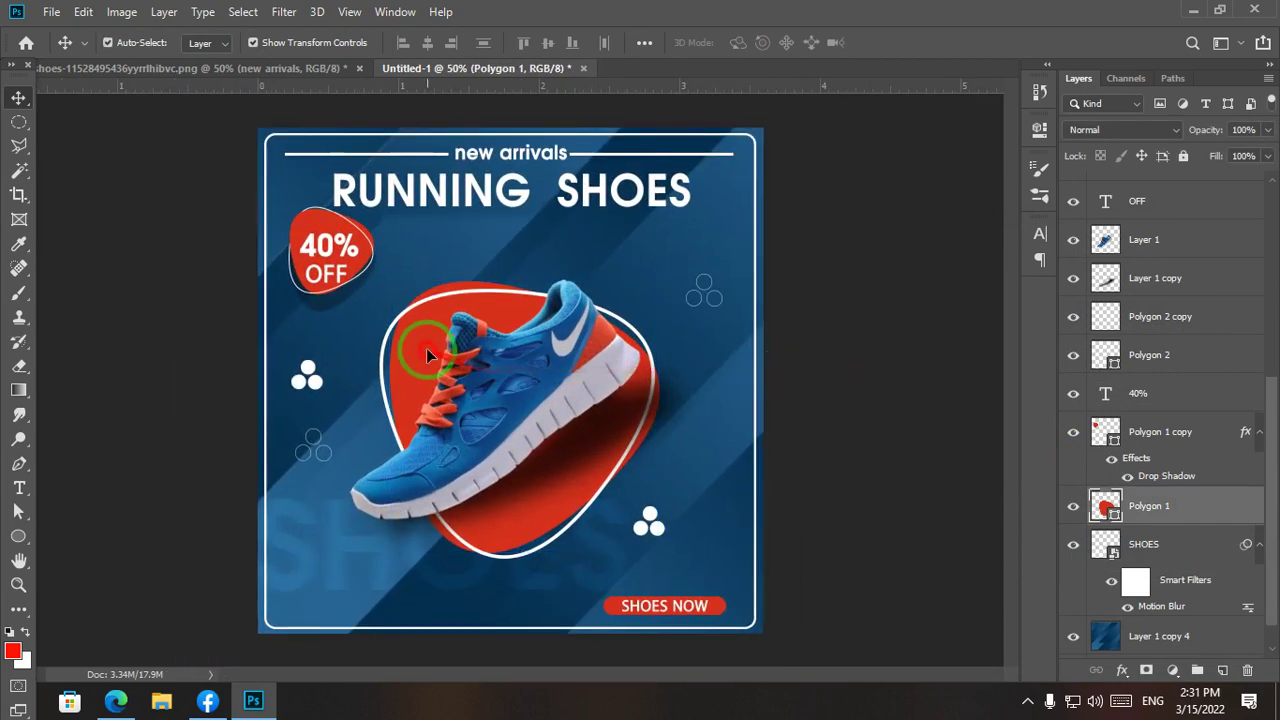
left_click(902, 320)
key("ctrl+minus")
key("ctrl+minus")
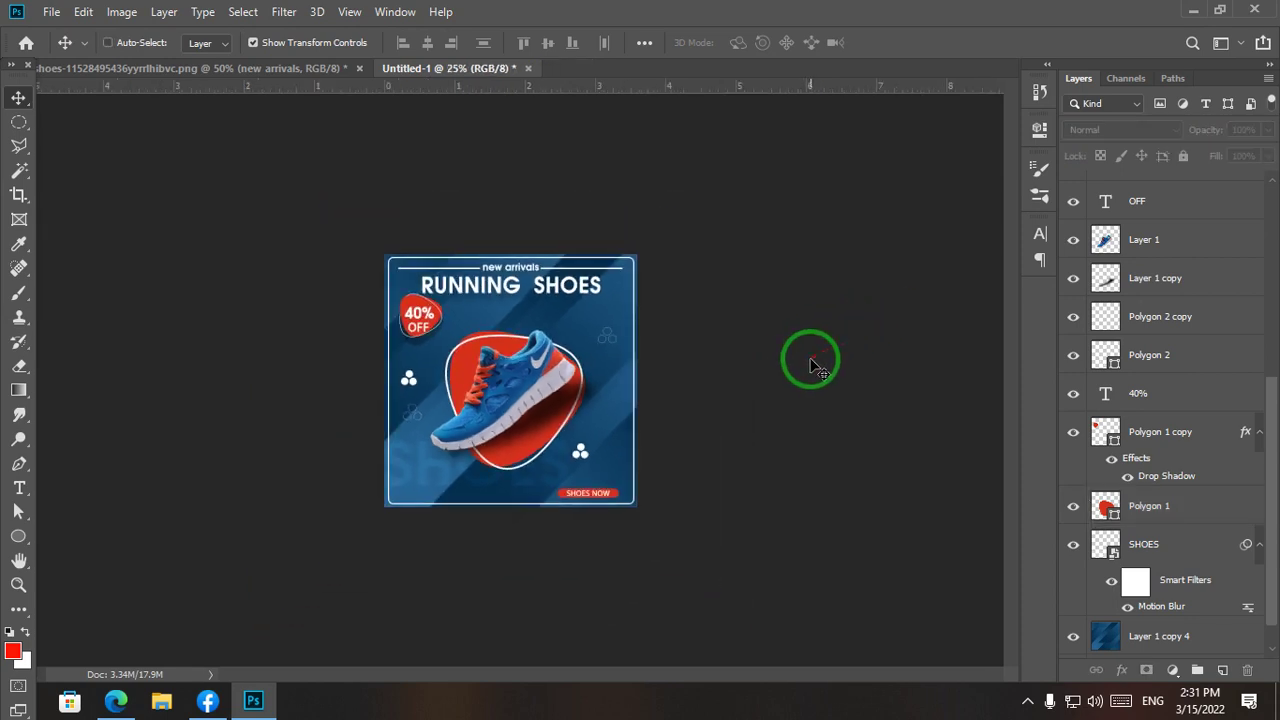
key("ctrl+minus")
key("ctrl+plus")
key("ctrl+plus")
key("ctrl+plus")
key("ctrl+plus")
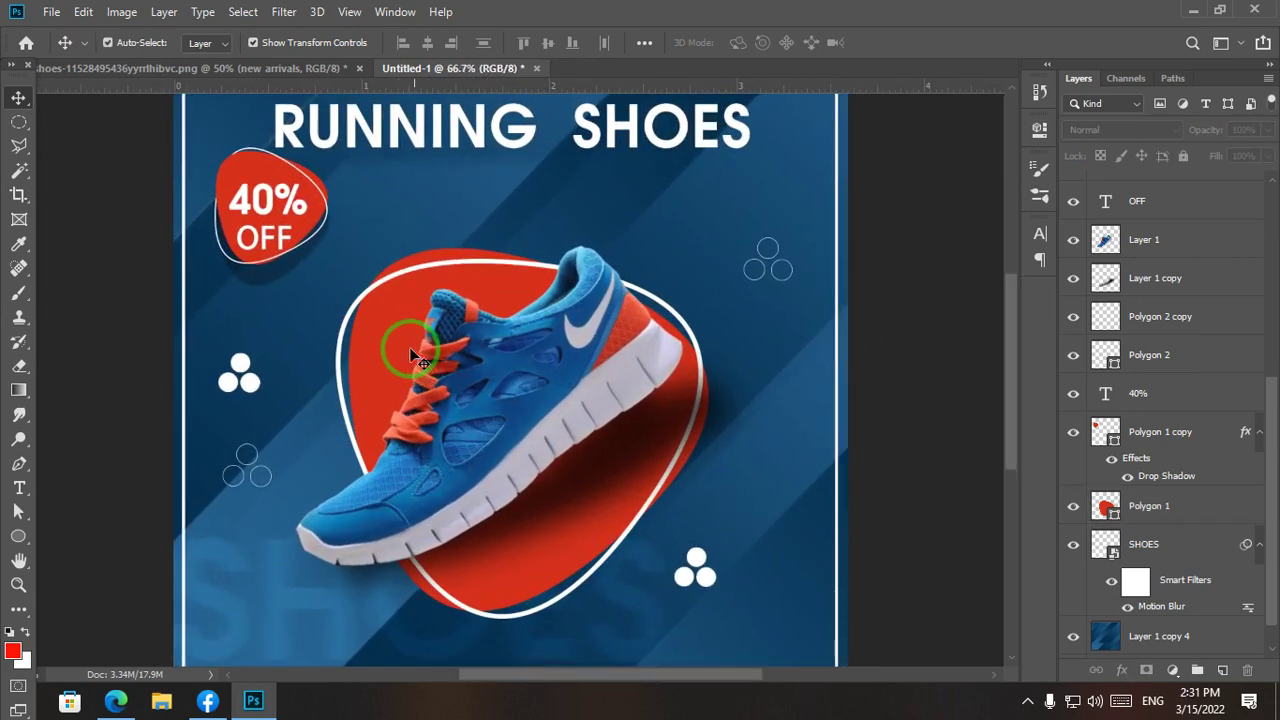
Step: Try white and the bright red ff1a00 as the fill of Polygon 1 behind the shoe, and revert the fill
left_click(415, 355)
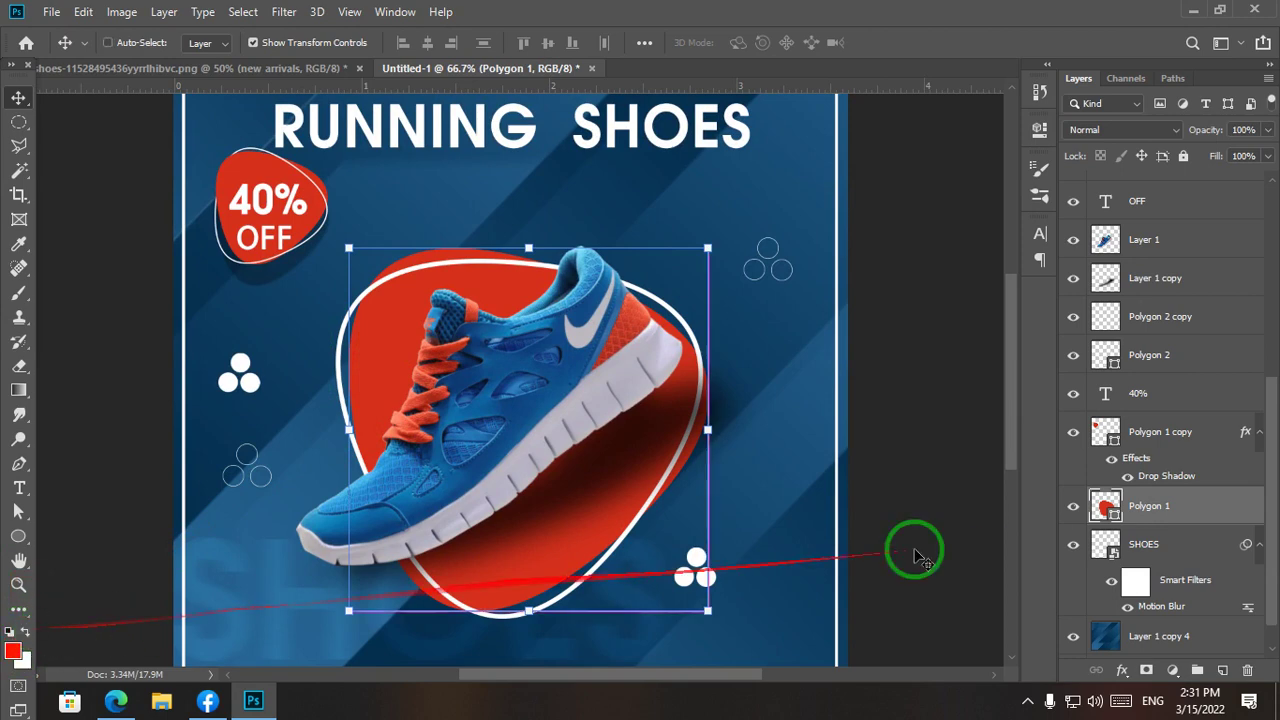
double_click(1117, 515)
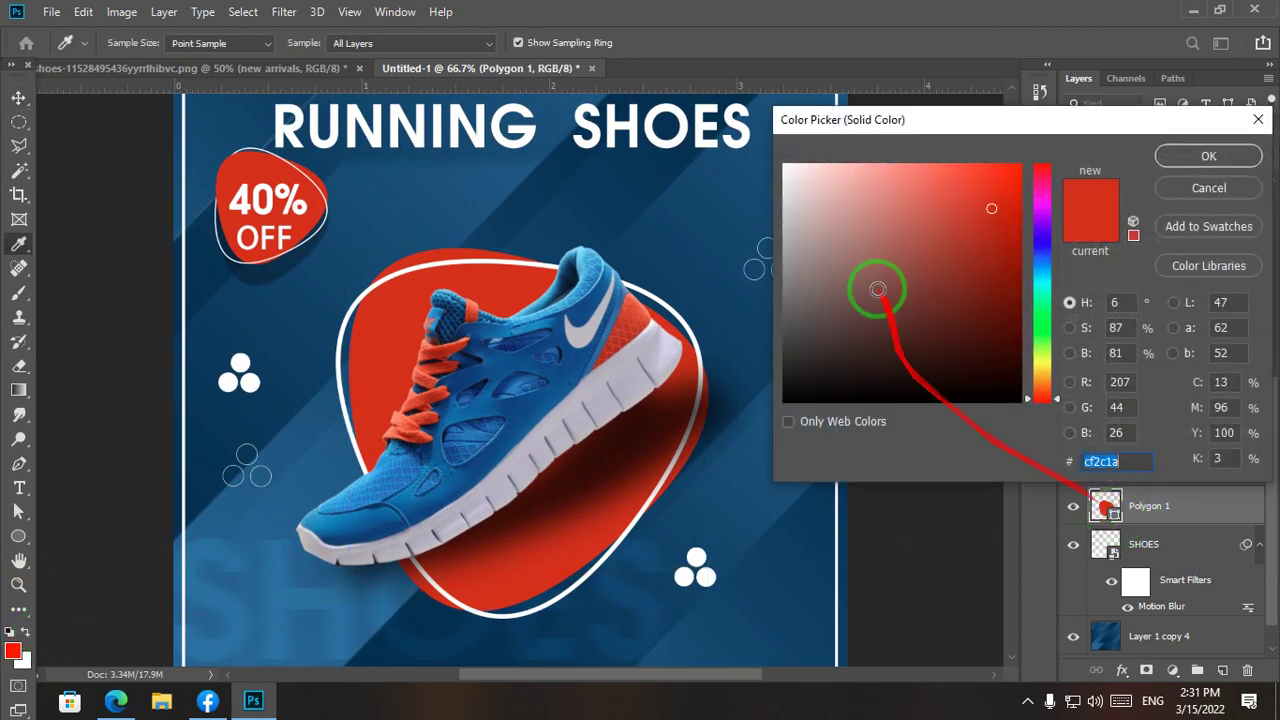
left_click_drag(874, 286, 709, 74)
key("ctrl+minus")
key("ctrl+minus")
key("ctrl+minus")
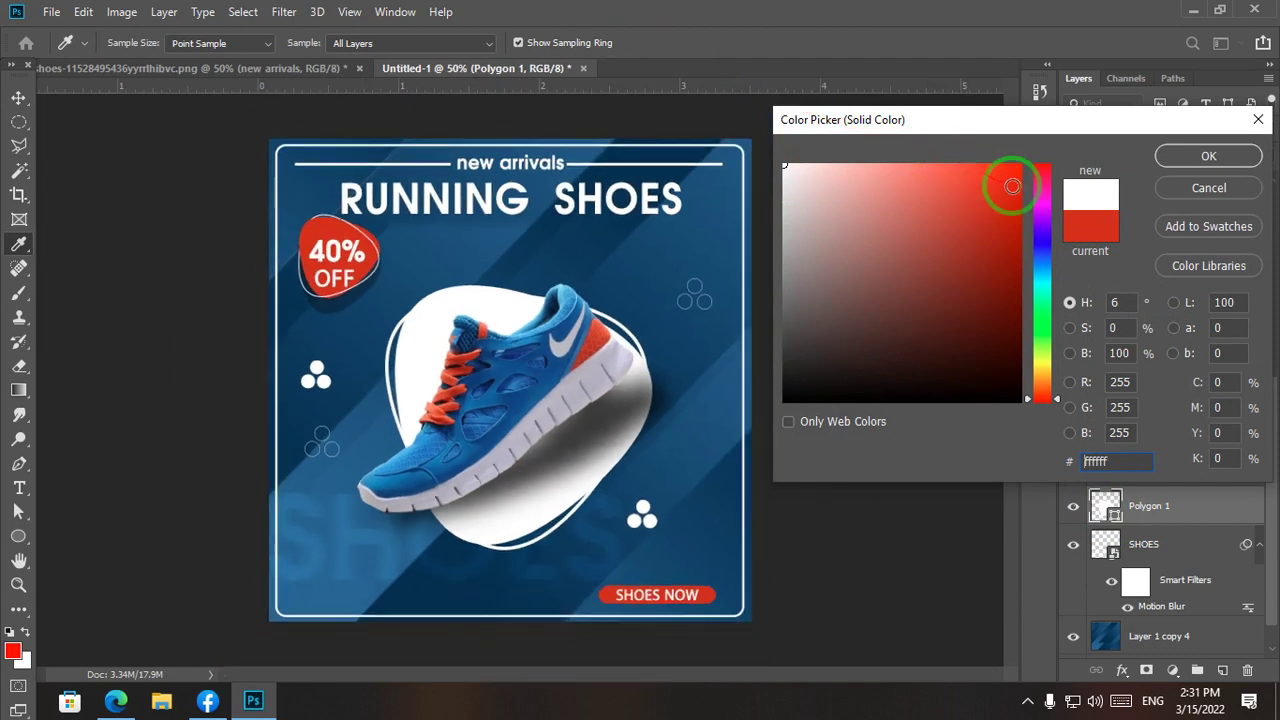
key("ctrl+plus")
key("ctrl+plus")
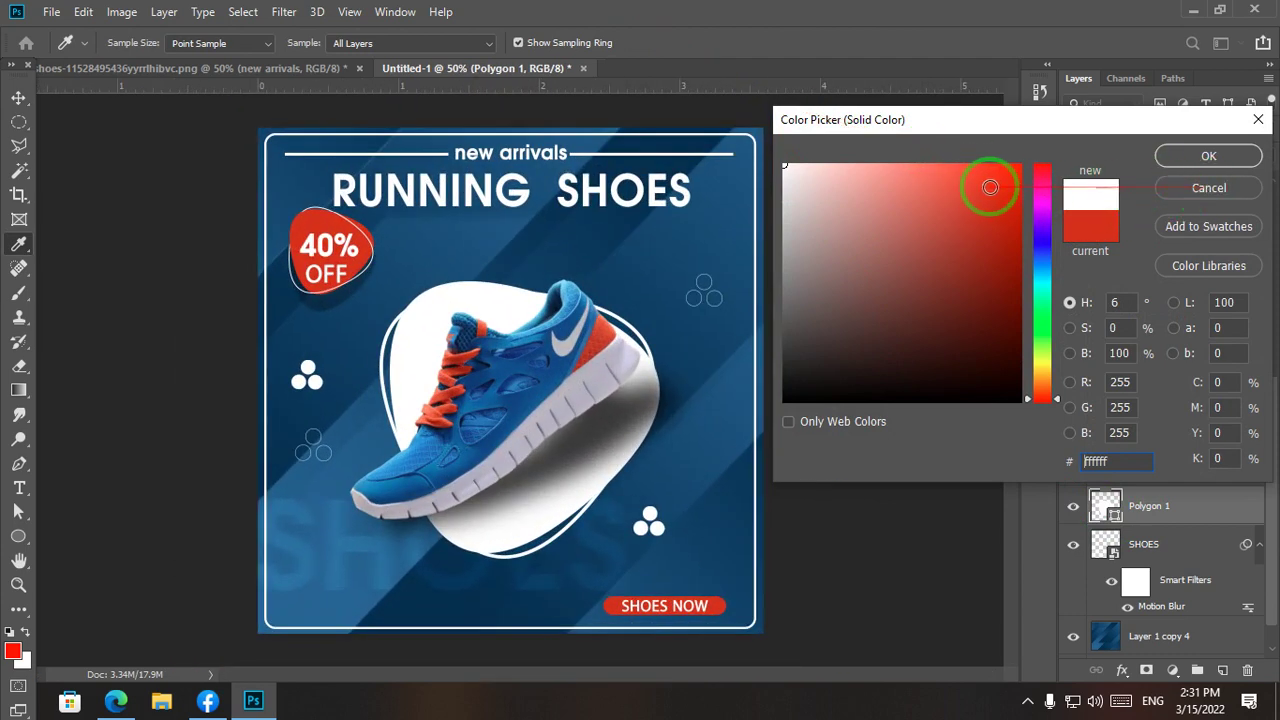
left_click_drag(990, 187, 1174, 204)
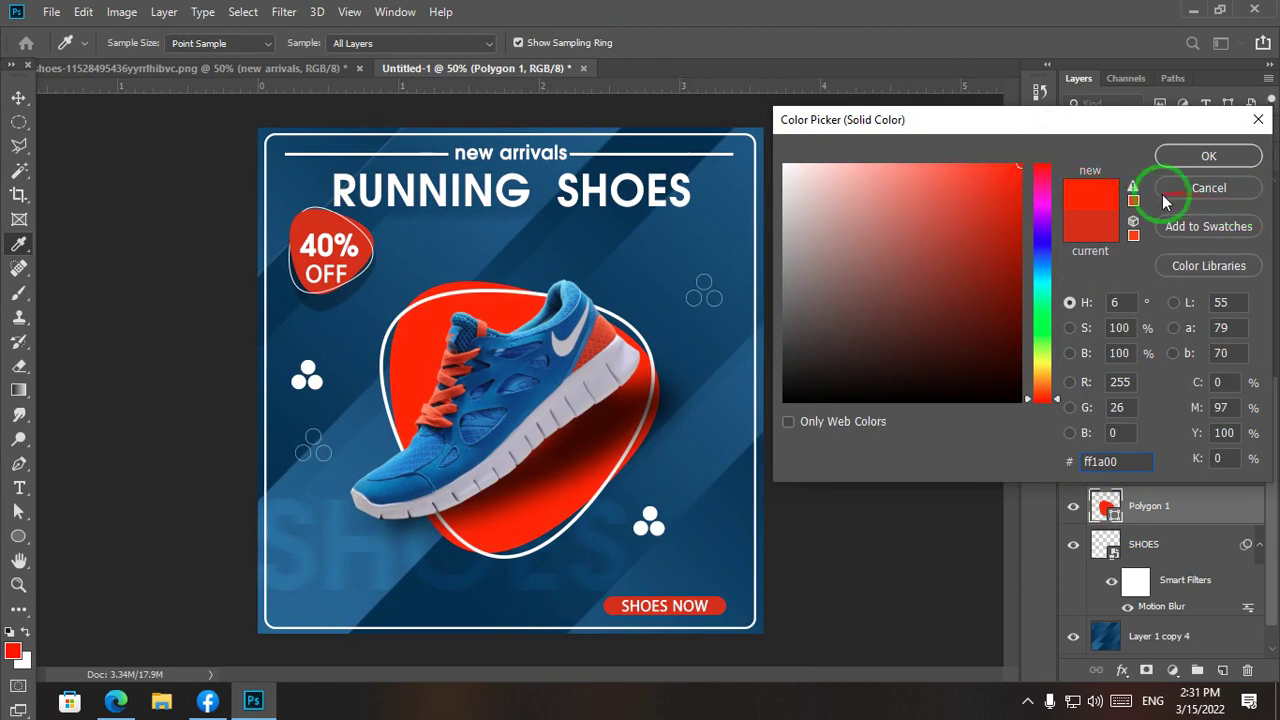
left_click(1210, 155)
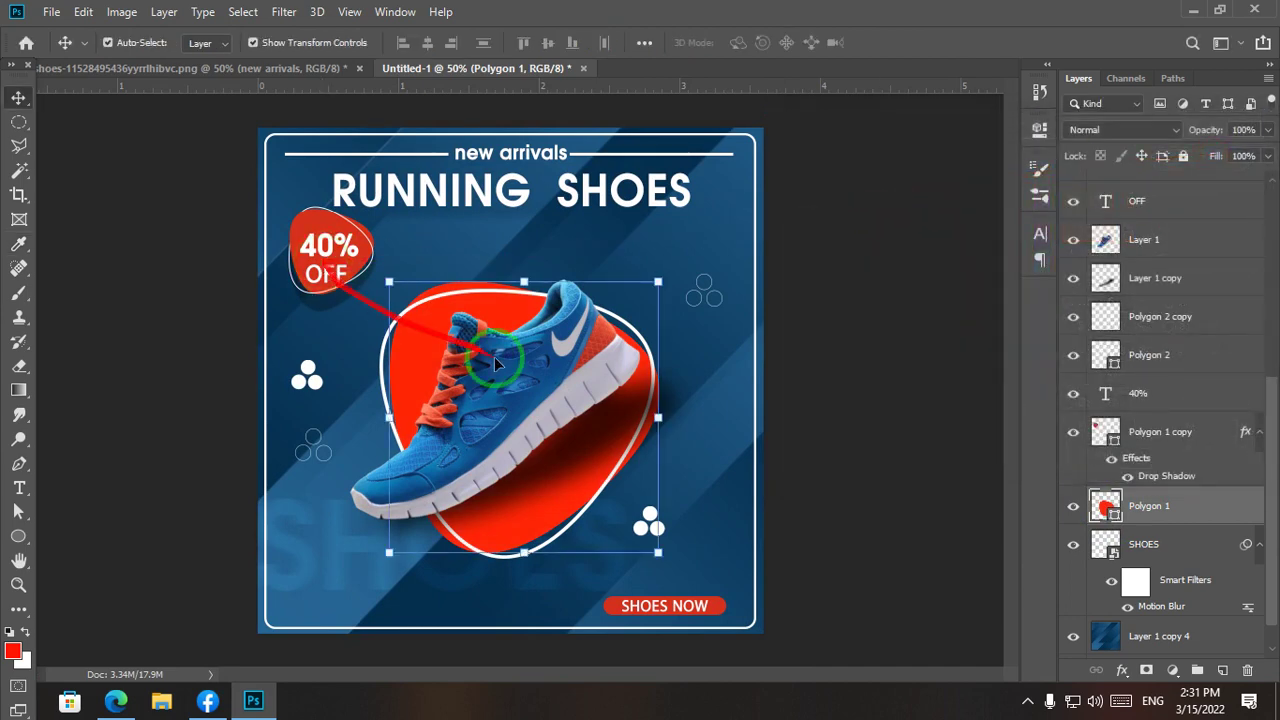
left_click(909, 318)
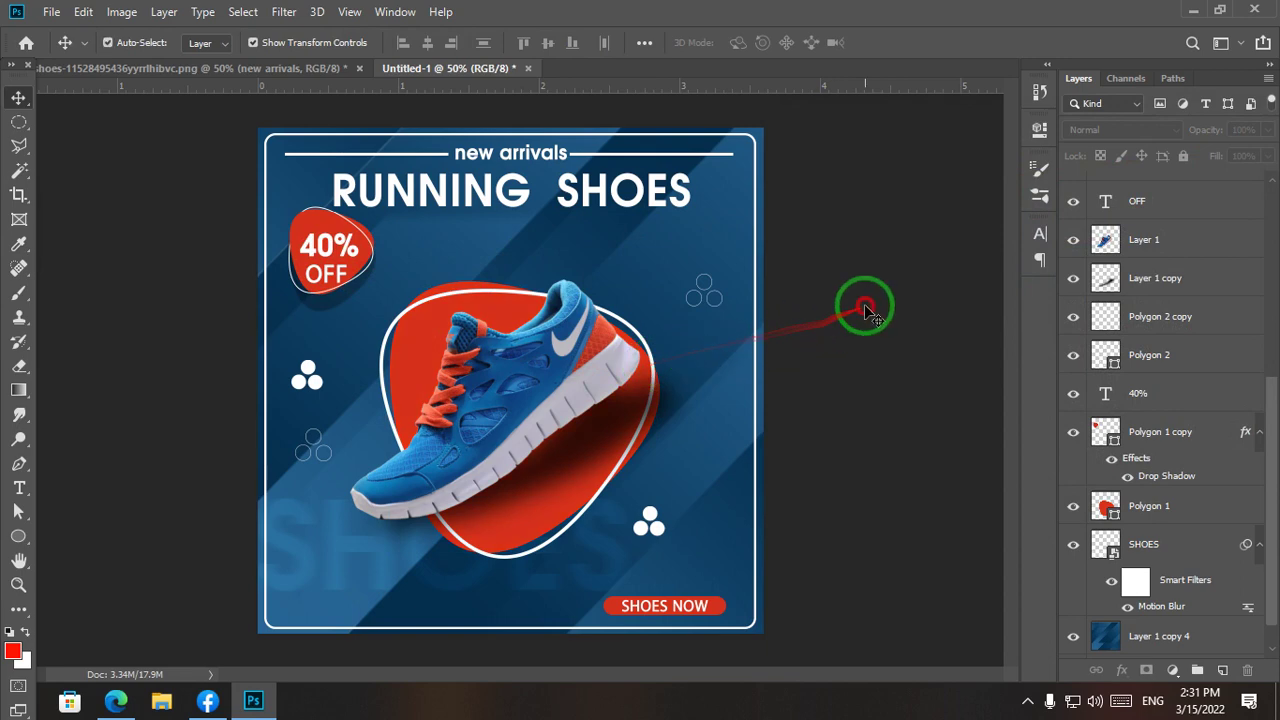
Step: Darken the shoe on Layer 1 with Levels, using a black input level of 8 and a midtone value of 0.84
key("ctrl+minus")
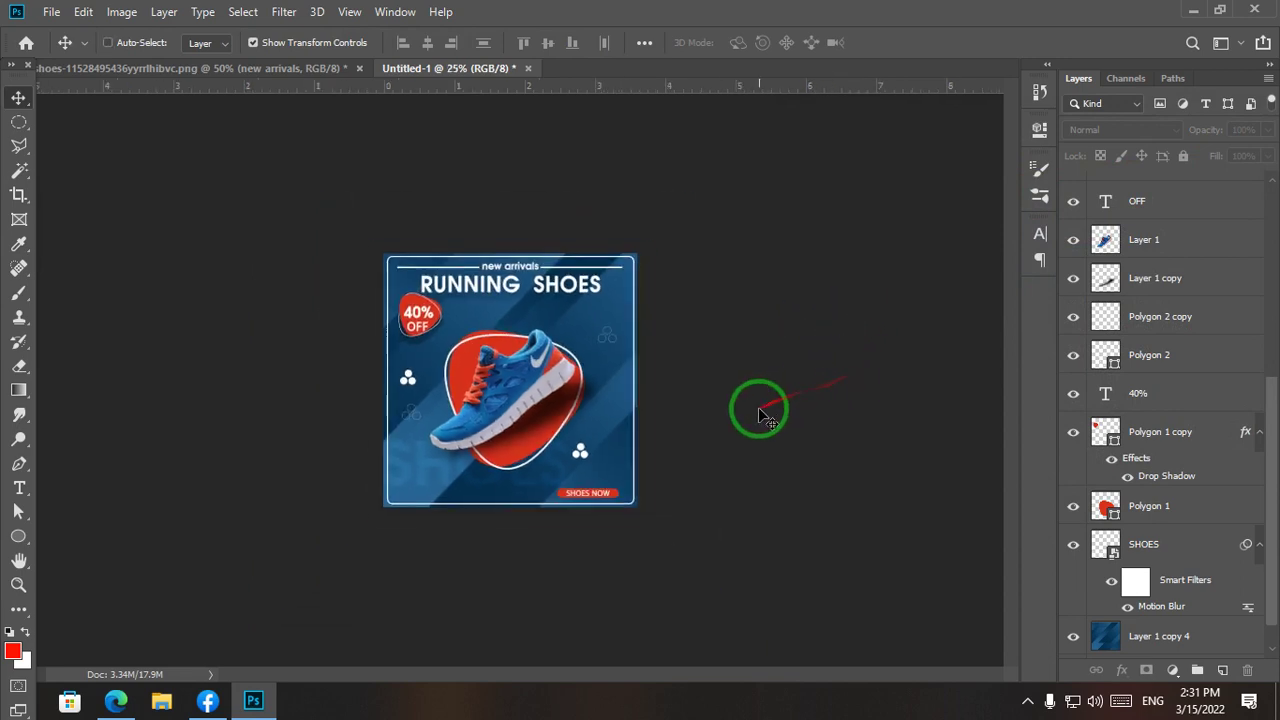
left_click(583, 412)
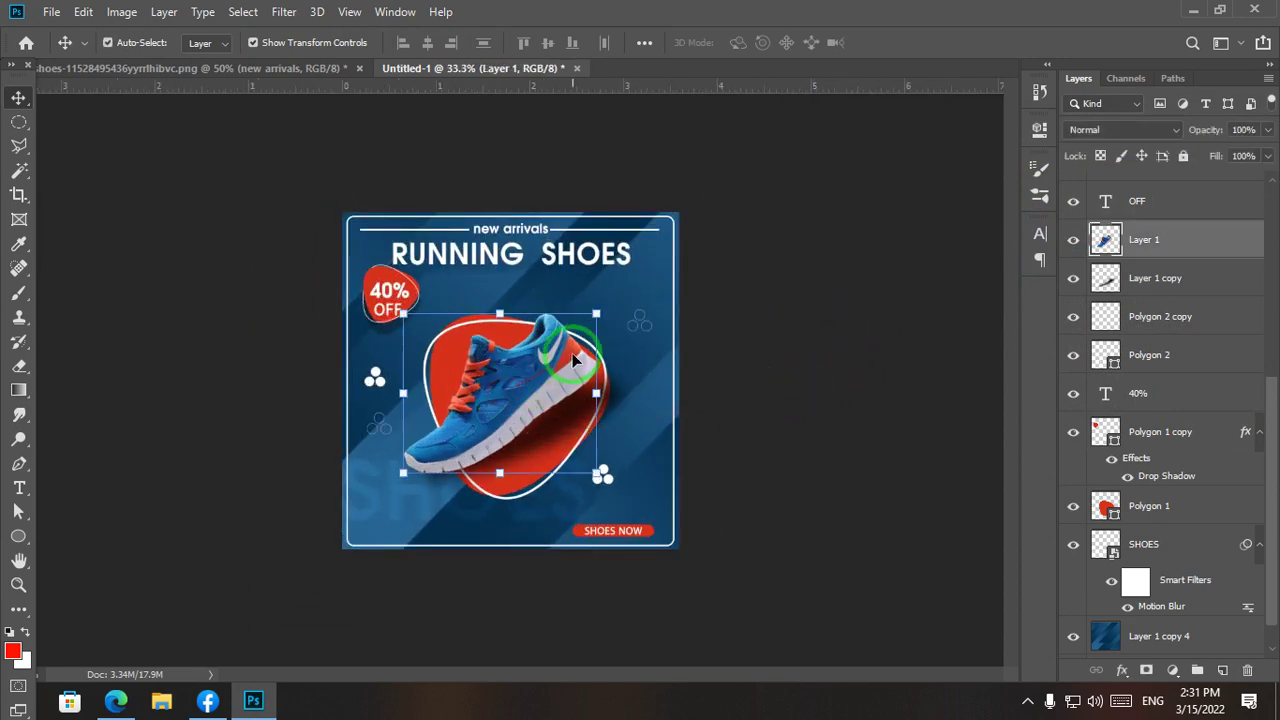
key("ctrl+l")
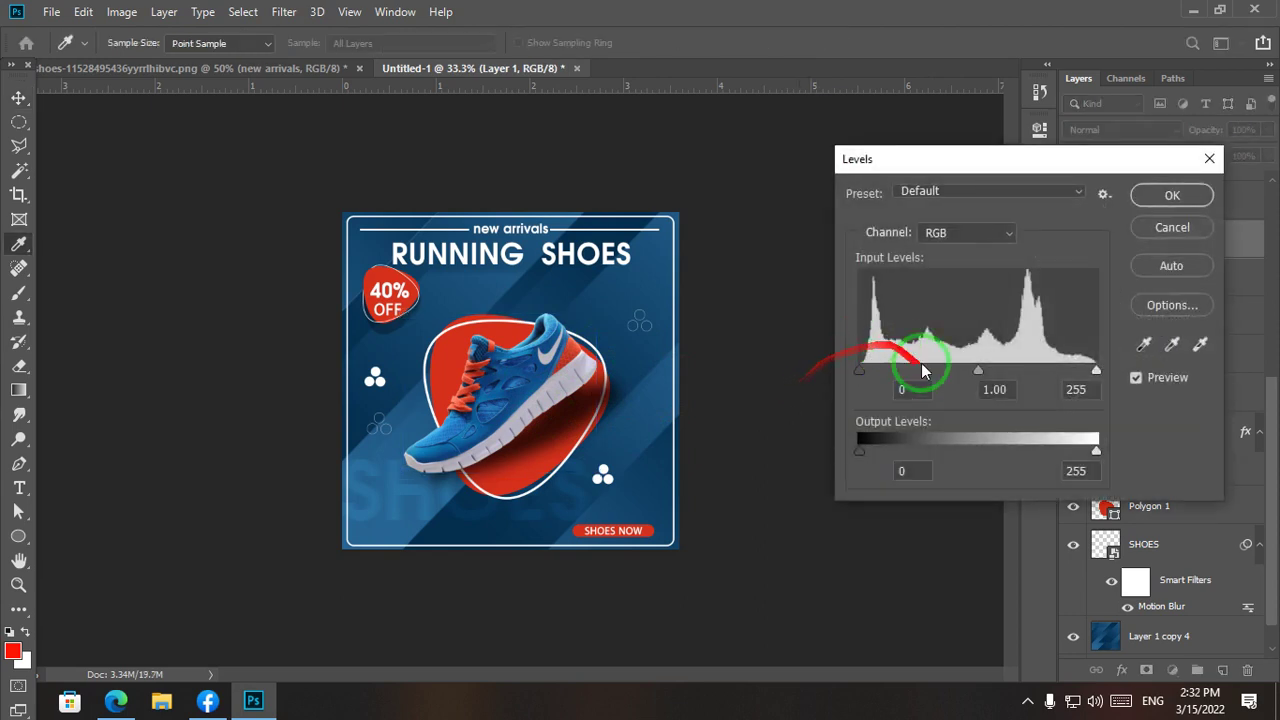
left_click_drag(977, 371, 994, 376)
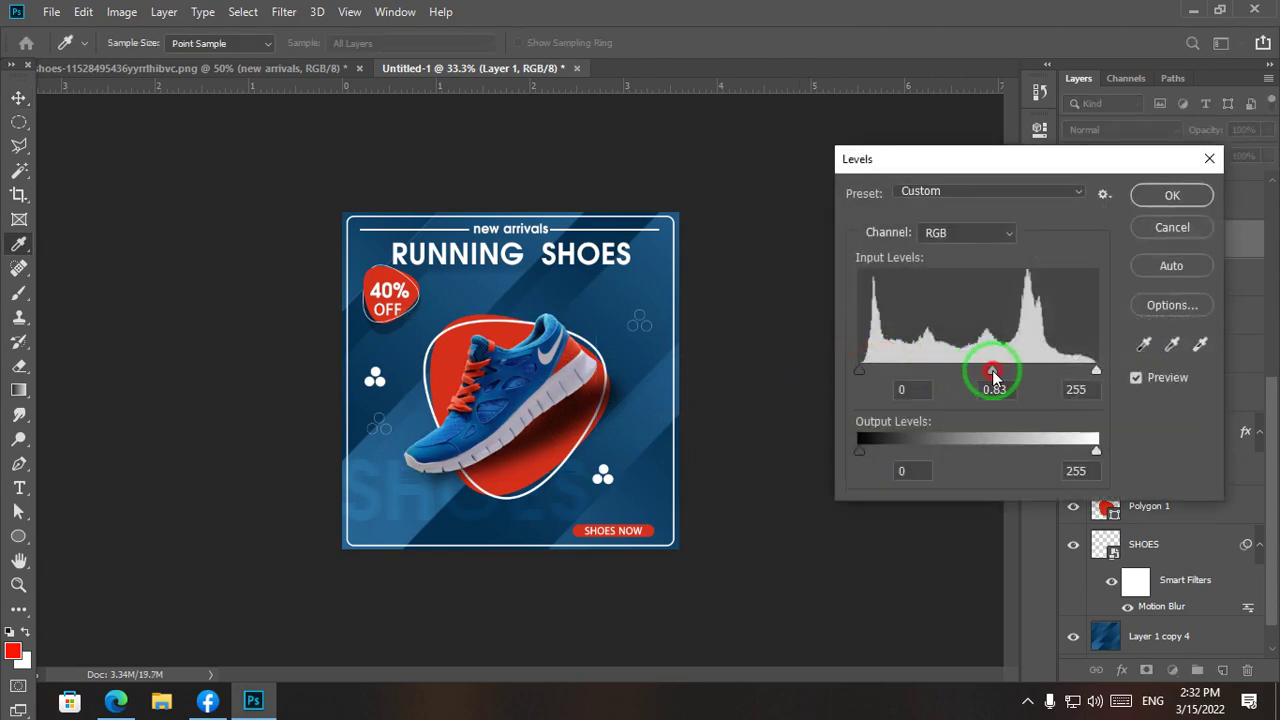
left_click_drag(858, 371, 881, 375)
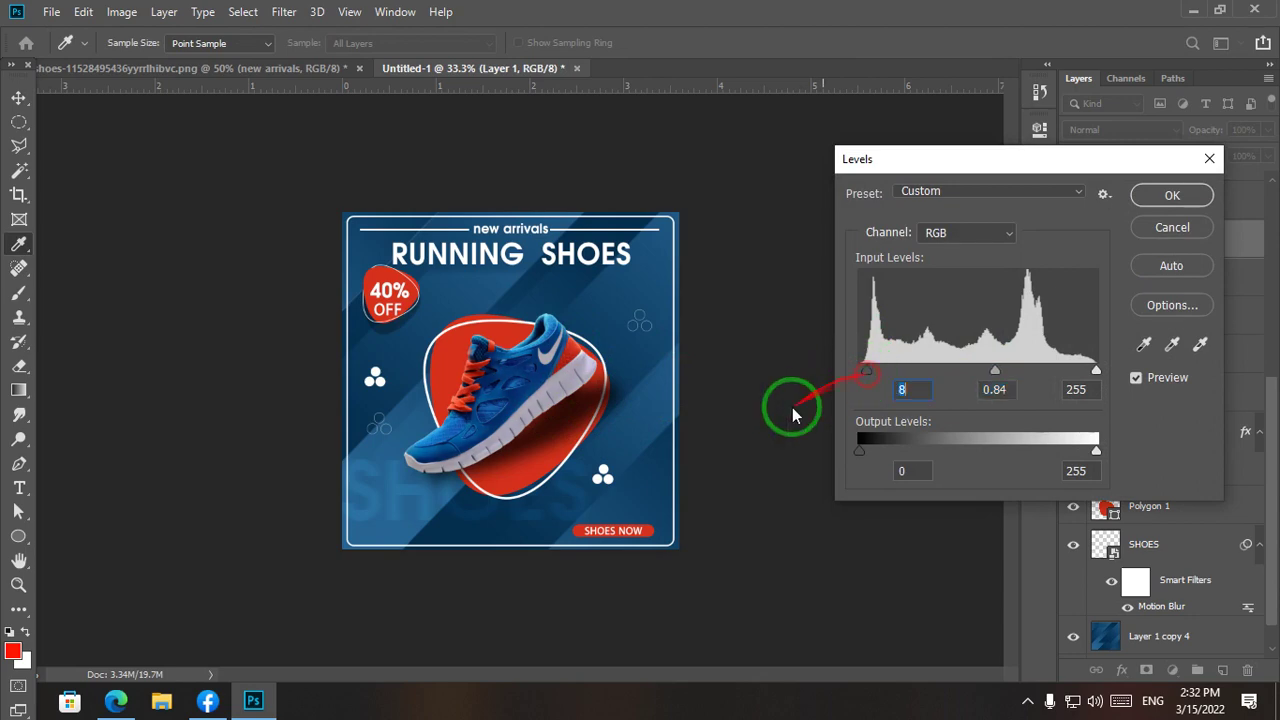
key("Return")
key("v")
key("ctrl+plus")
key("ctrl+minus")
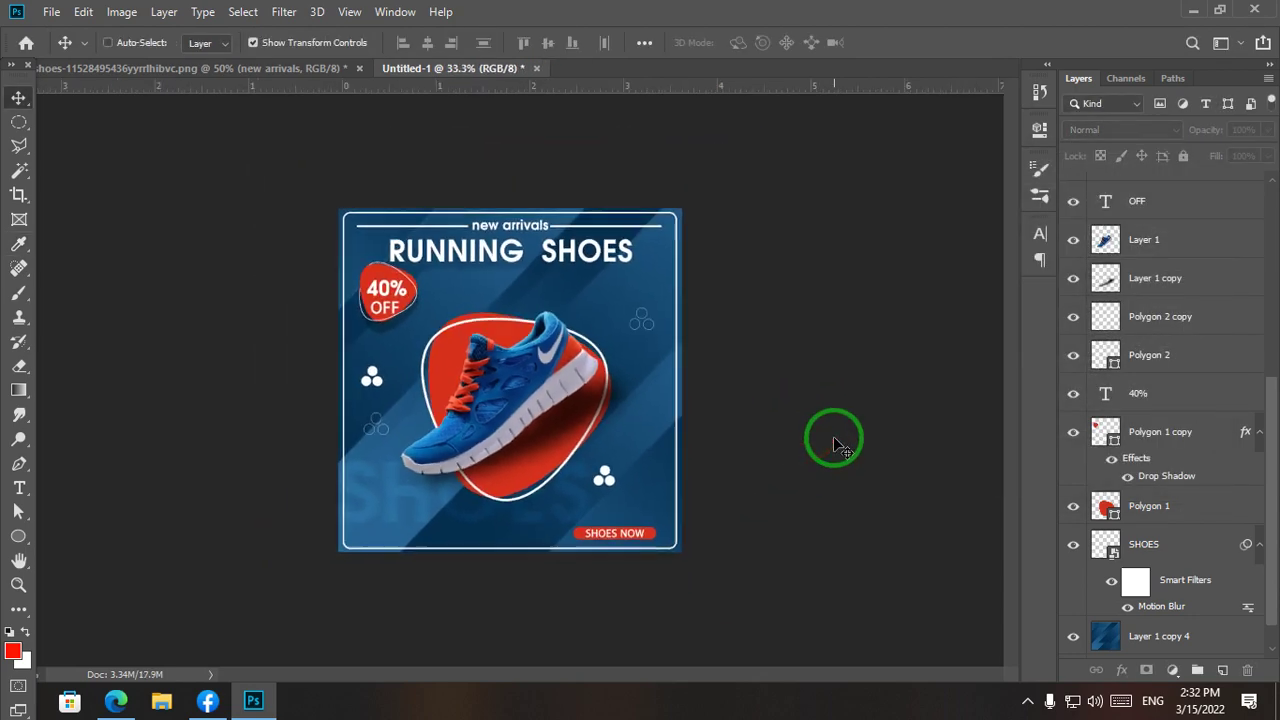
key("ctrl+plus")
key("ctrl+plus")
key("ctrl+minus")
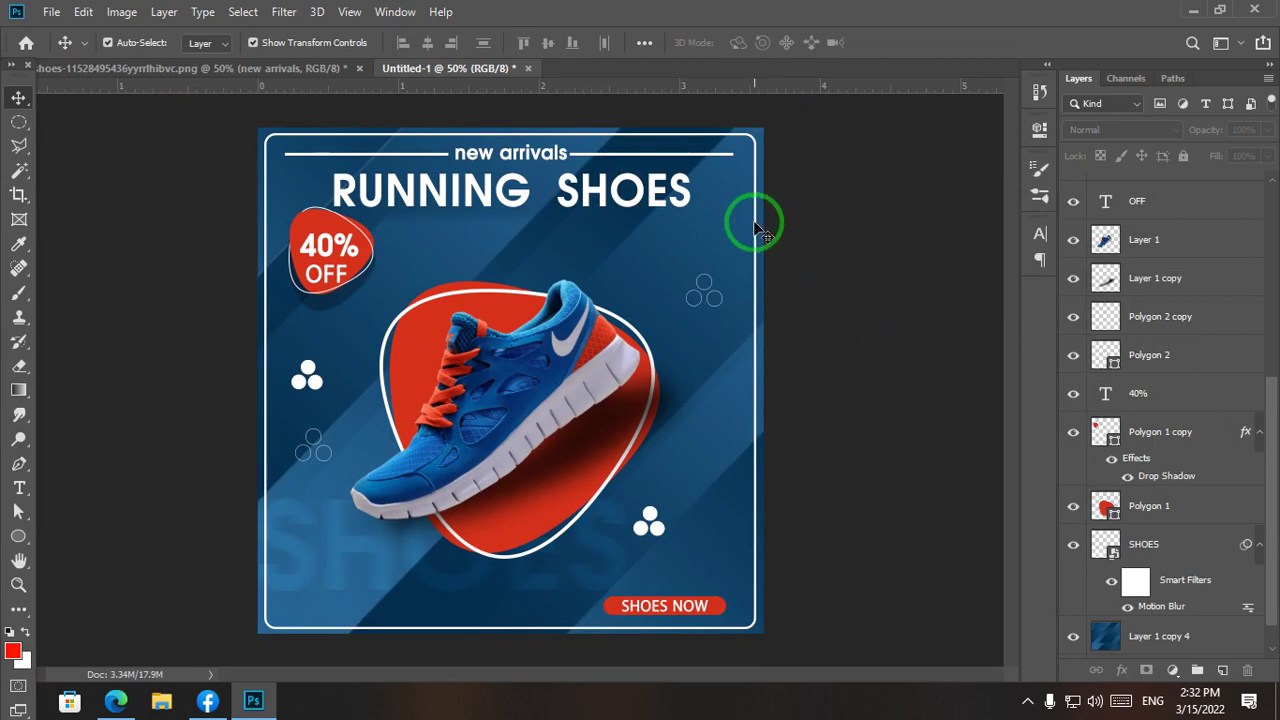
left_click(1028, 703)
left_click(1065, 626)
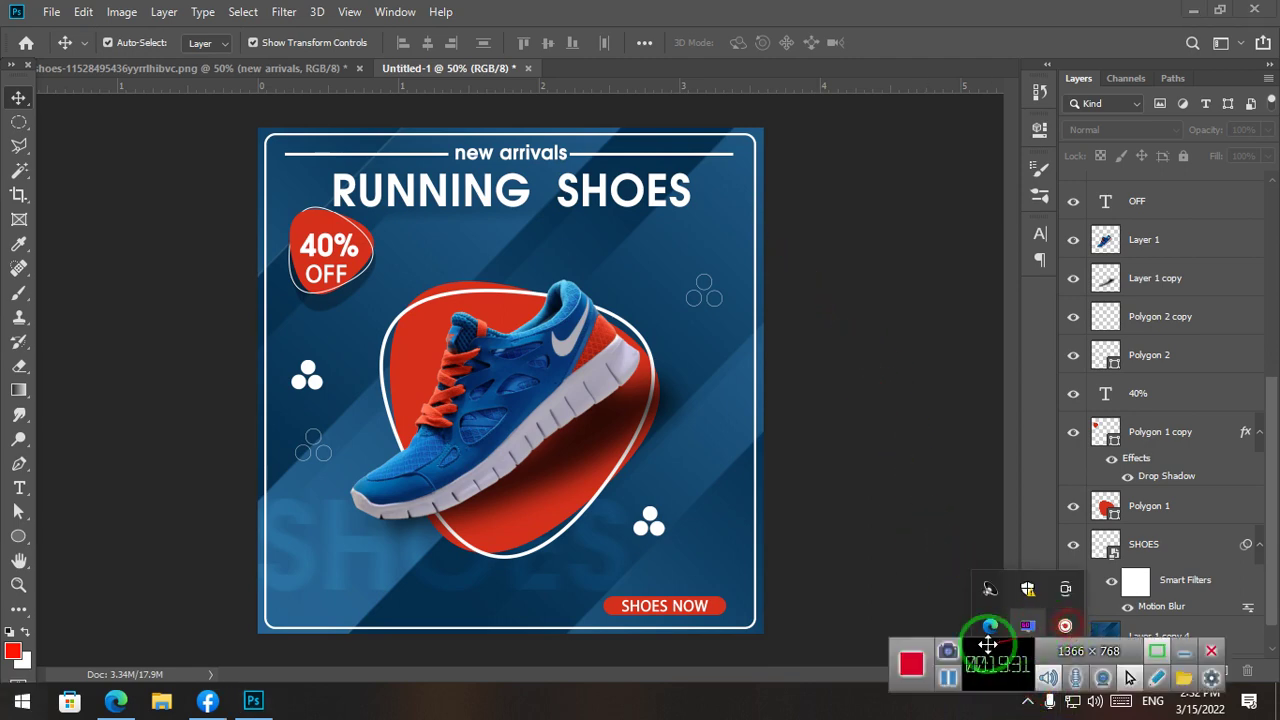